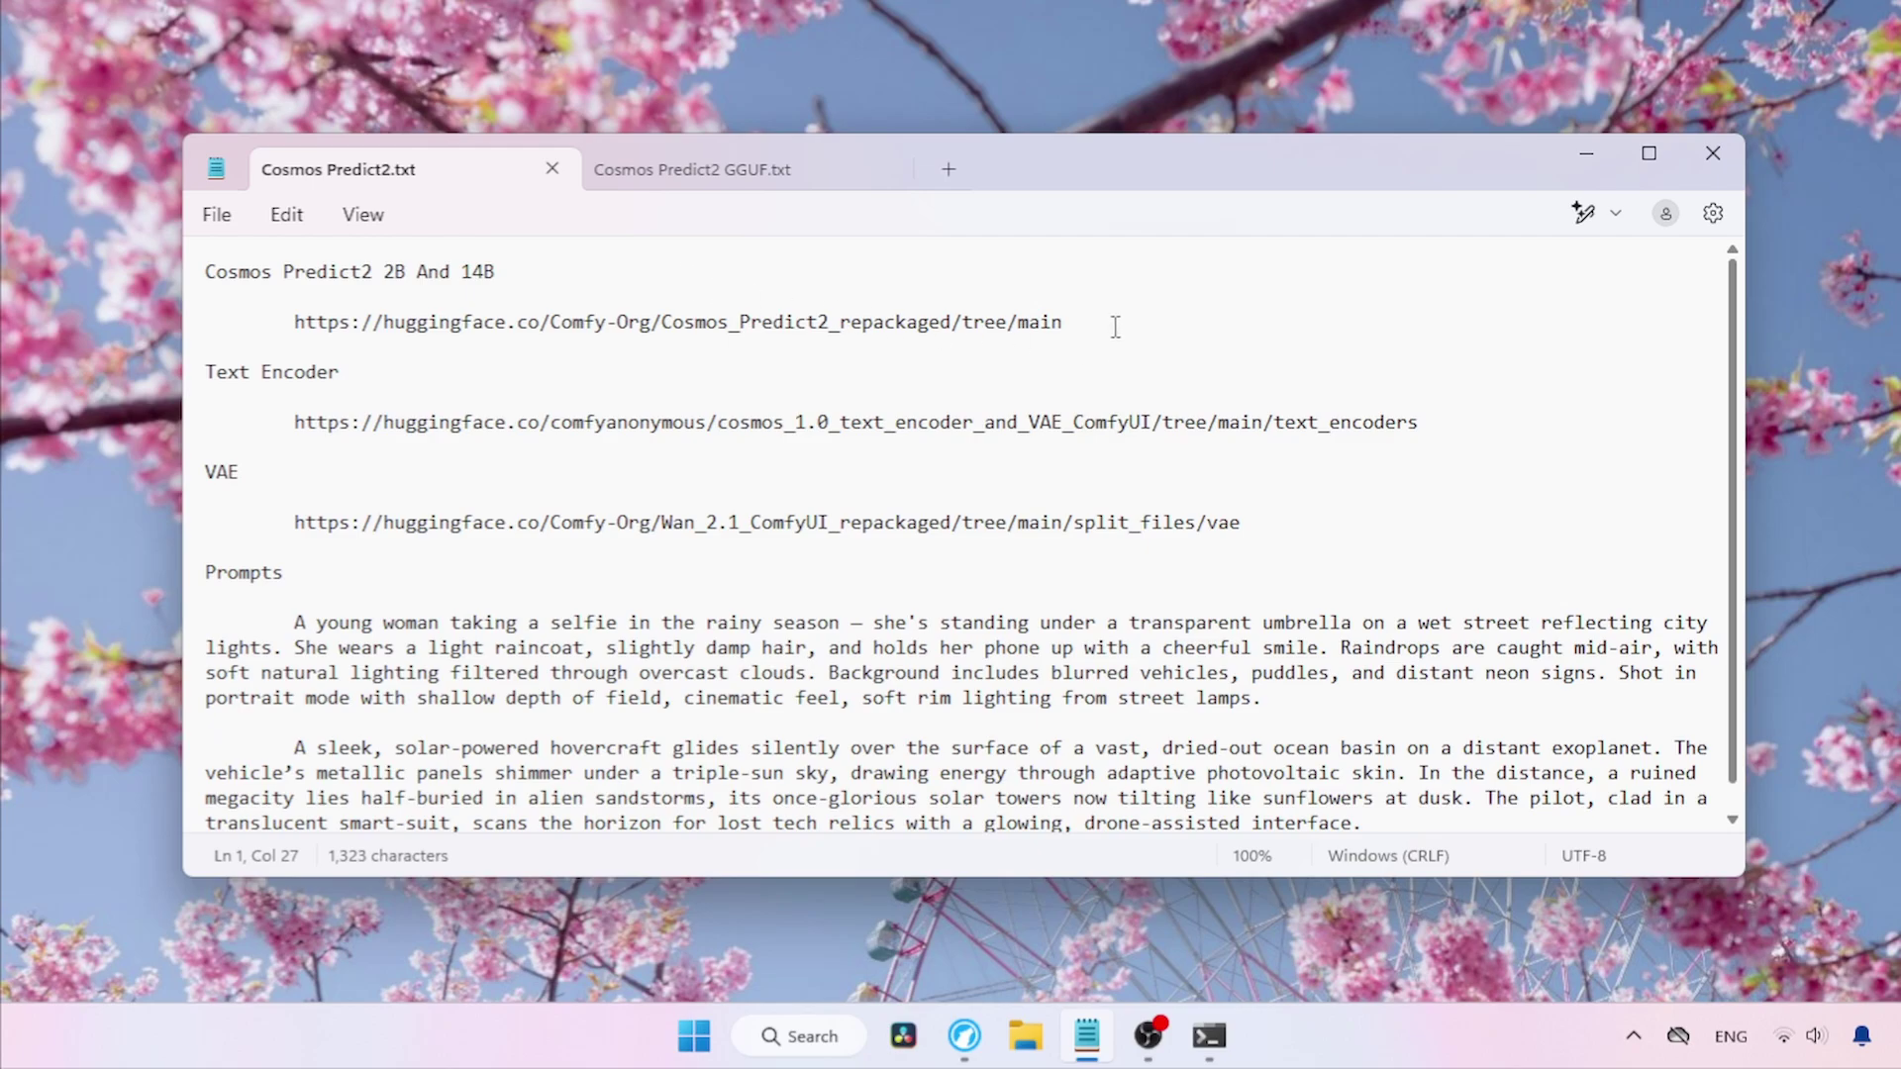
# Copy the Cosmos Predict2 2B and 14B link from the notes and open it in a new tab of the web browser.
pyautogui.moveTo(1115, 327); pyautogui.dragTo(276, 325)
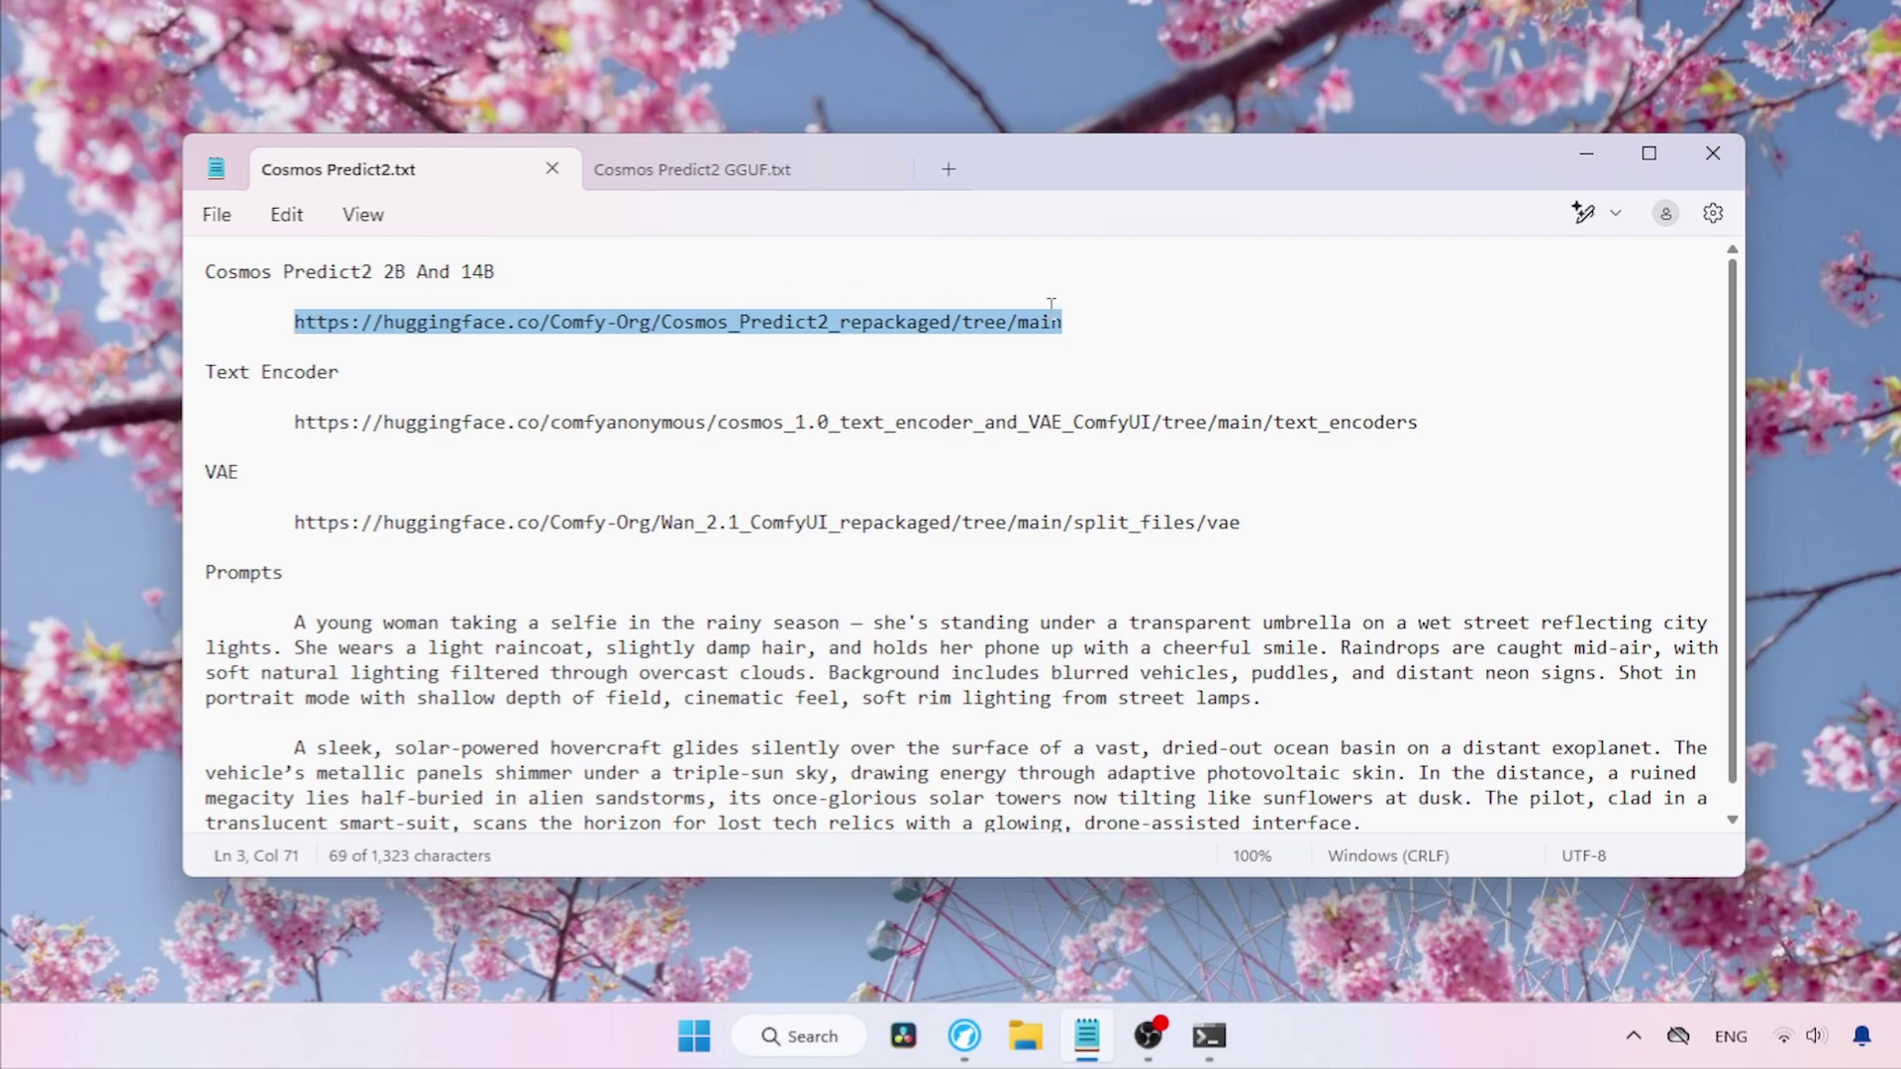
pyautogui.hotkey('ctrl', 'c')
pyautogui.click(964, 1036)
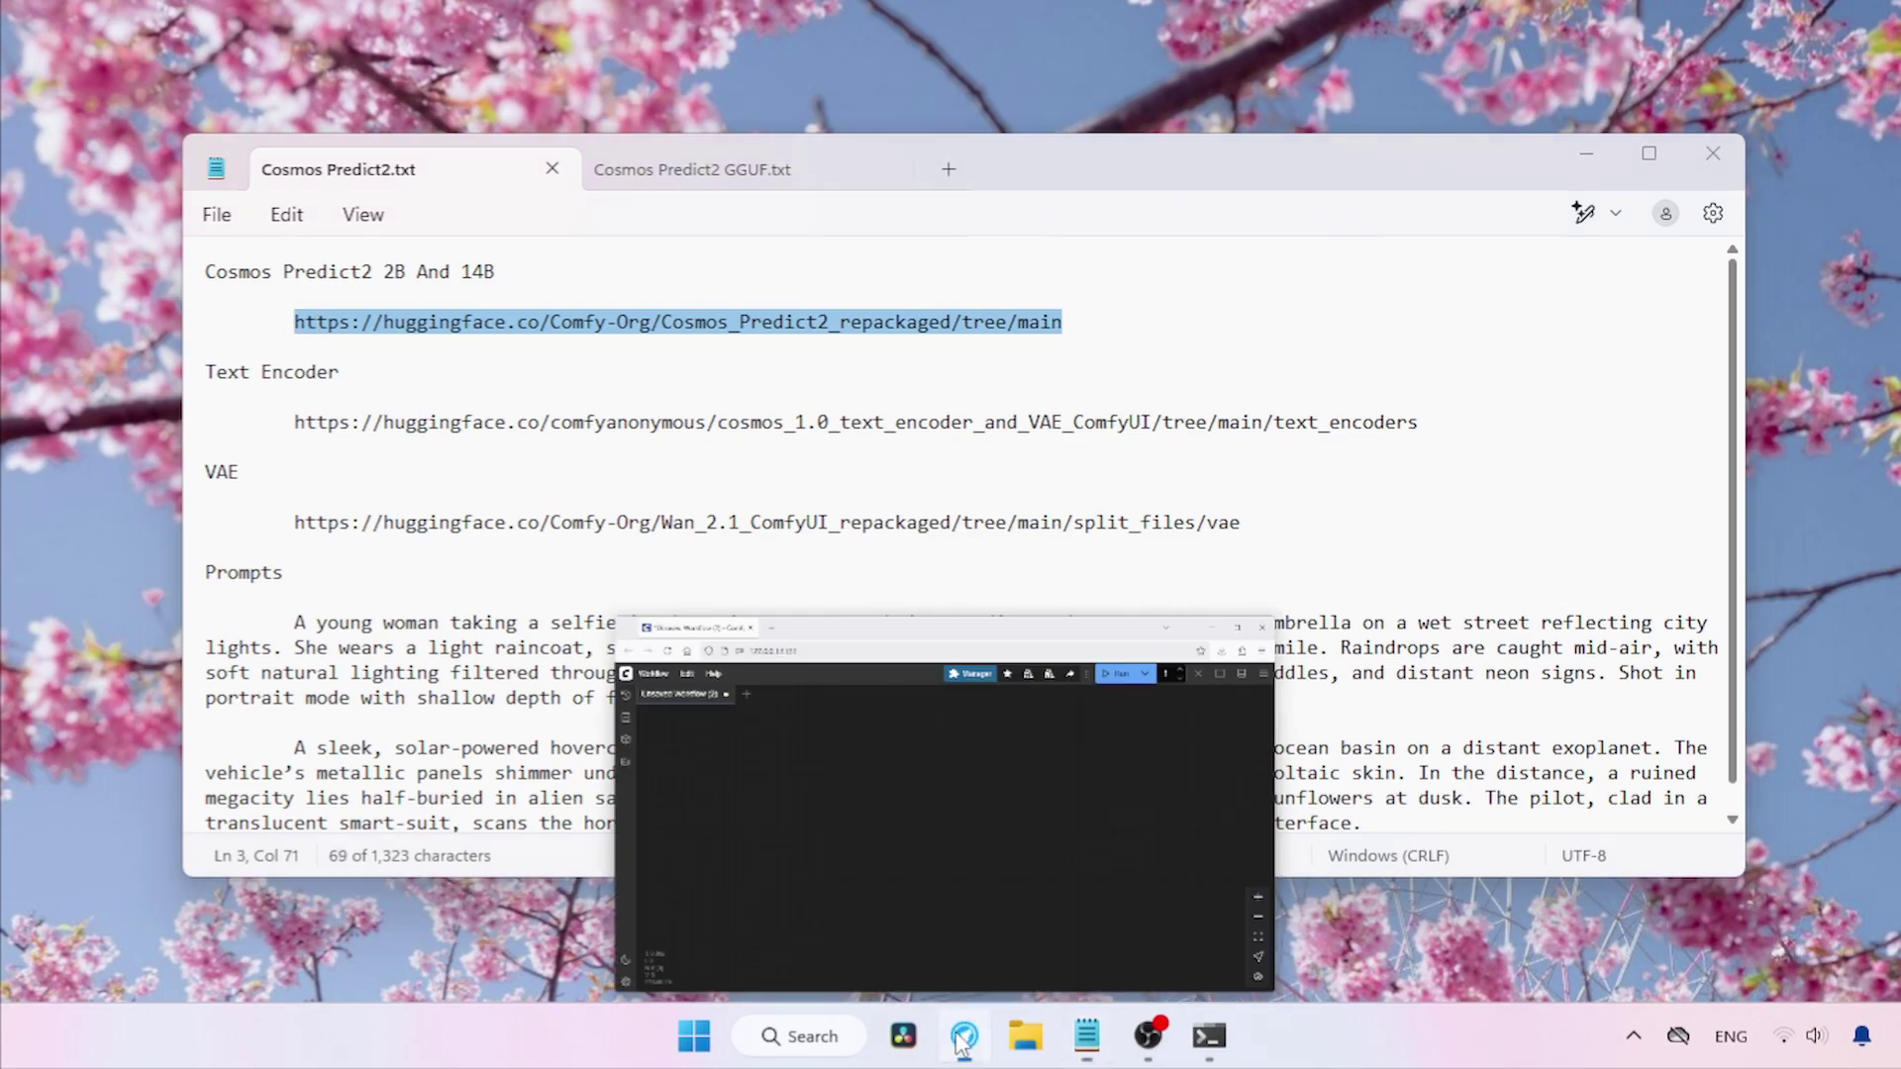
pyautogui.hotkey('ctrl', 't')
pyautogui.hotkey('ctrl', 'v')
pyautogui.press('Return')
pyautogui.click(1684, 87)
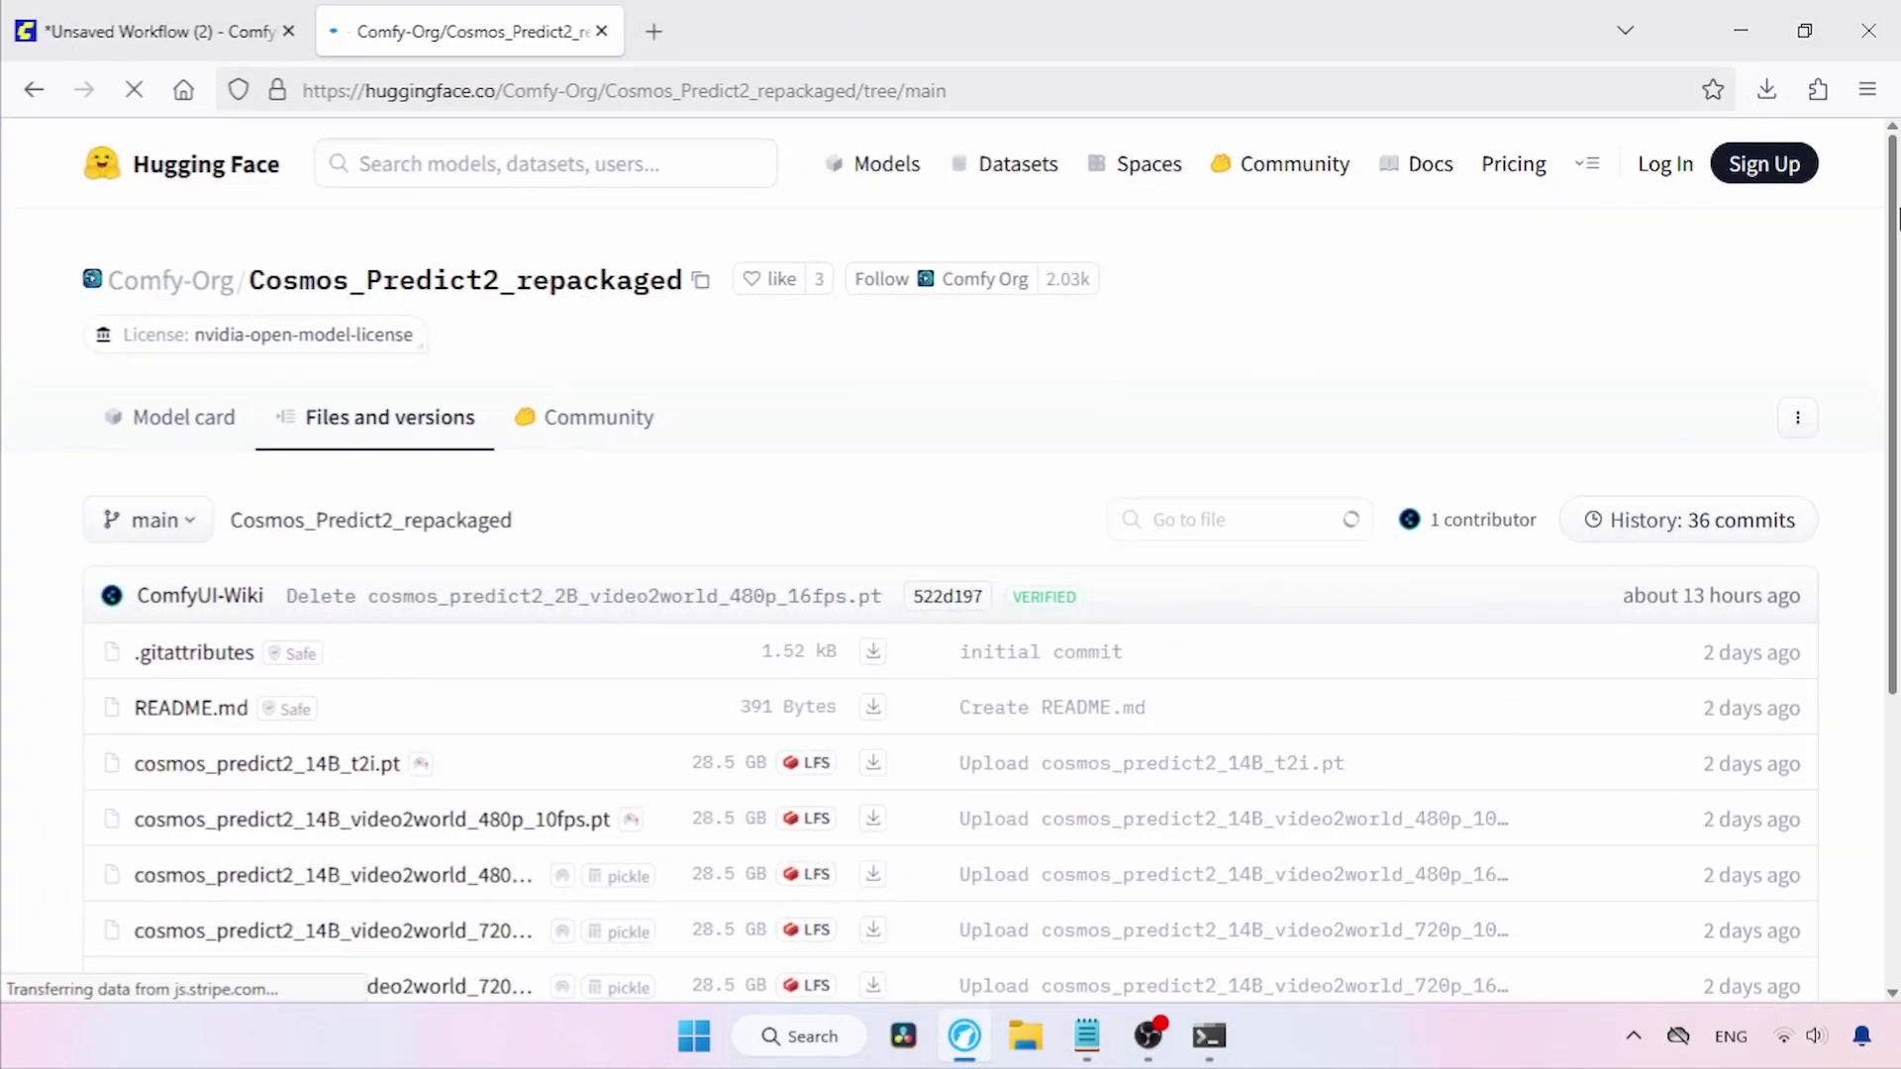
# Examine the text-to-image model files cosmos_predict2_14B_t2i.pt and cosmos_predict2_2B_t2i.safetensors in the repository's file list.
pyautogui.scroll(-5, 718, 476)
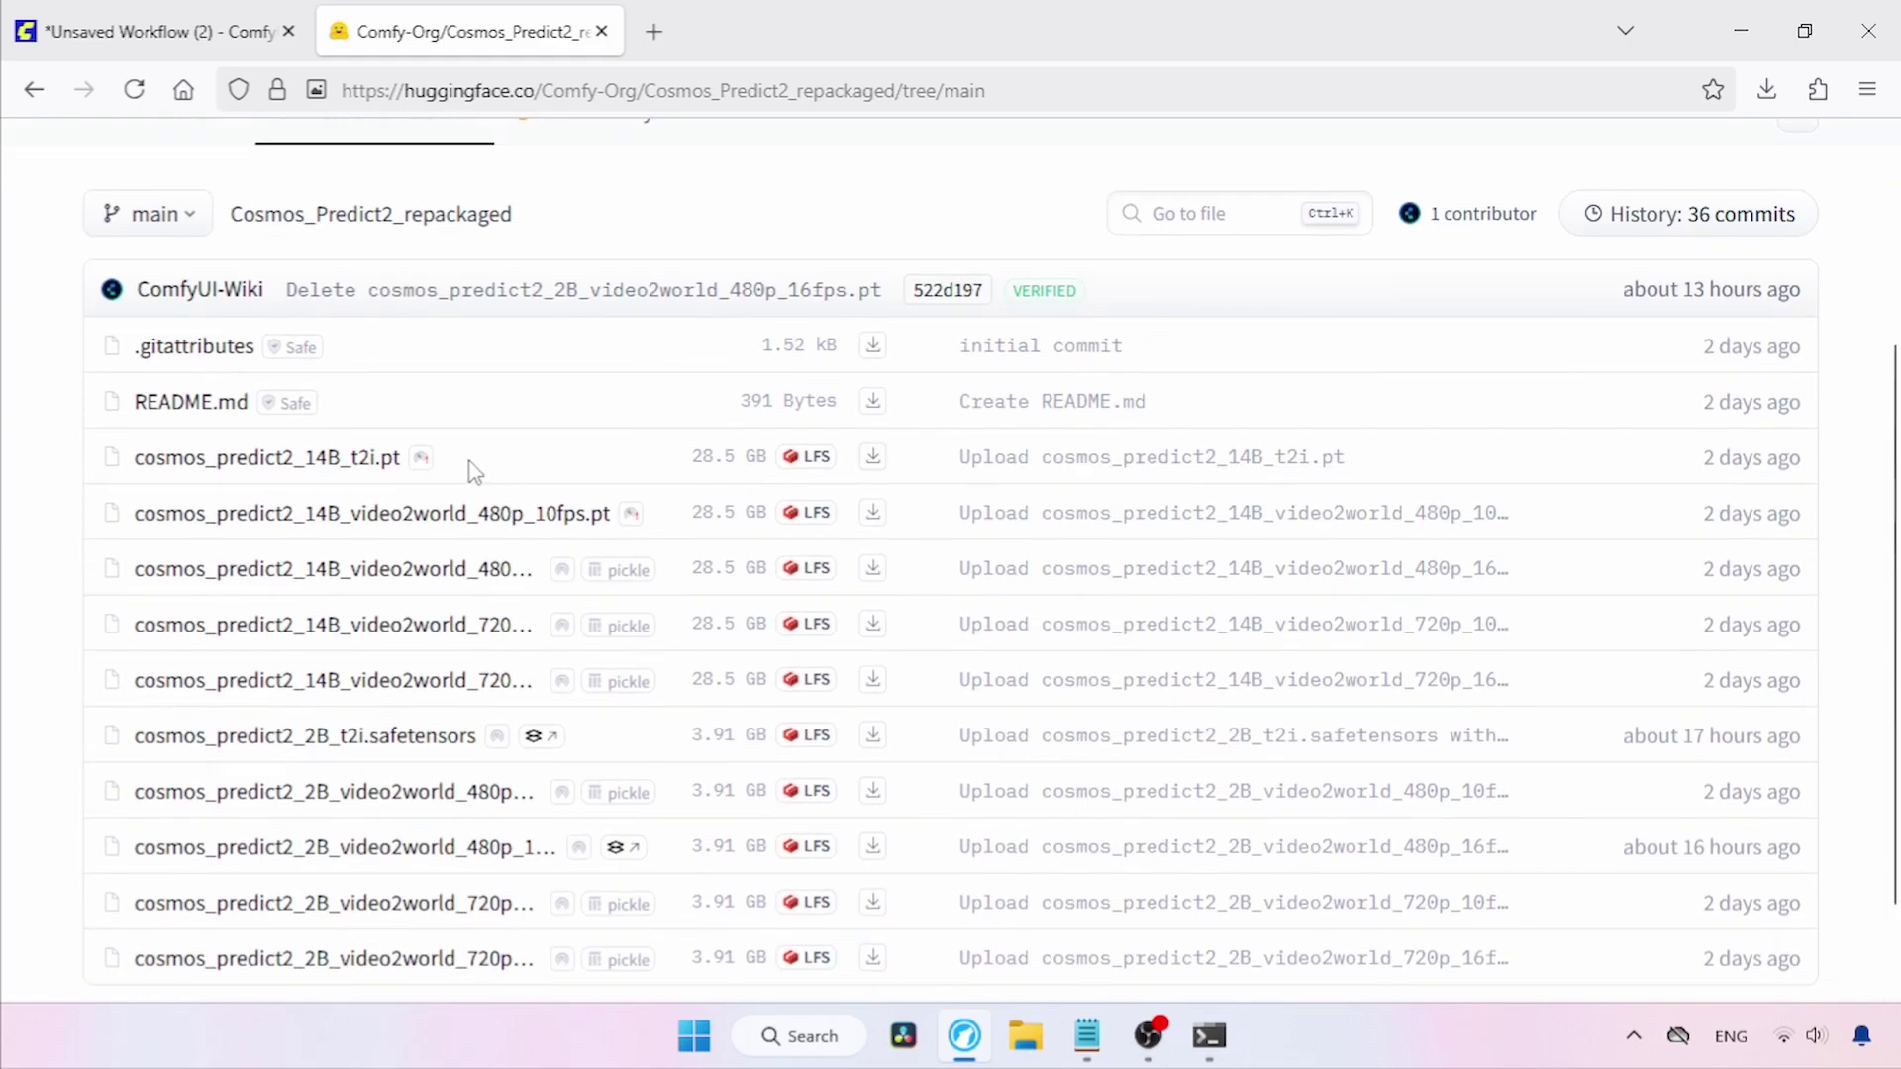
pyautogui.moveTo(479, 470); pyautogui.dragTo(144, 463)
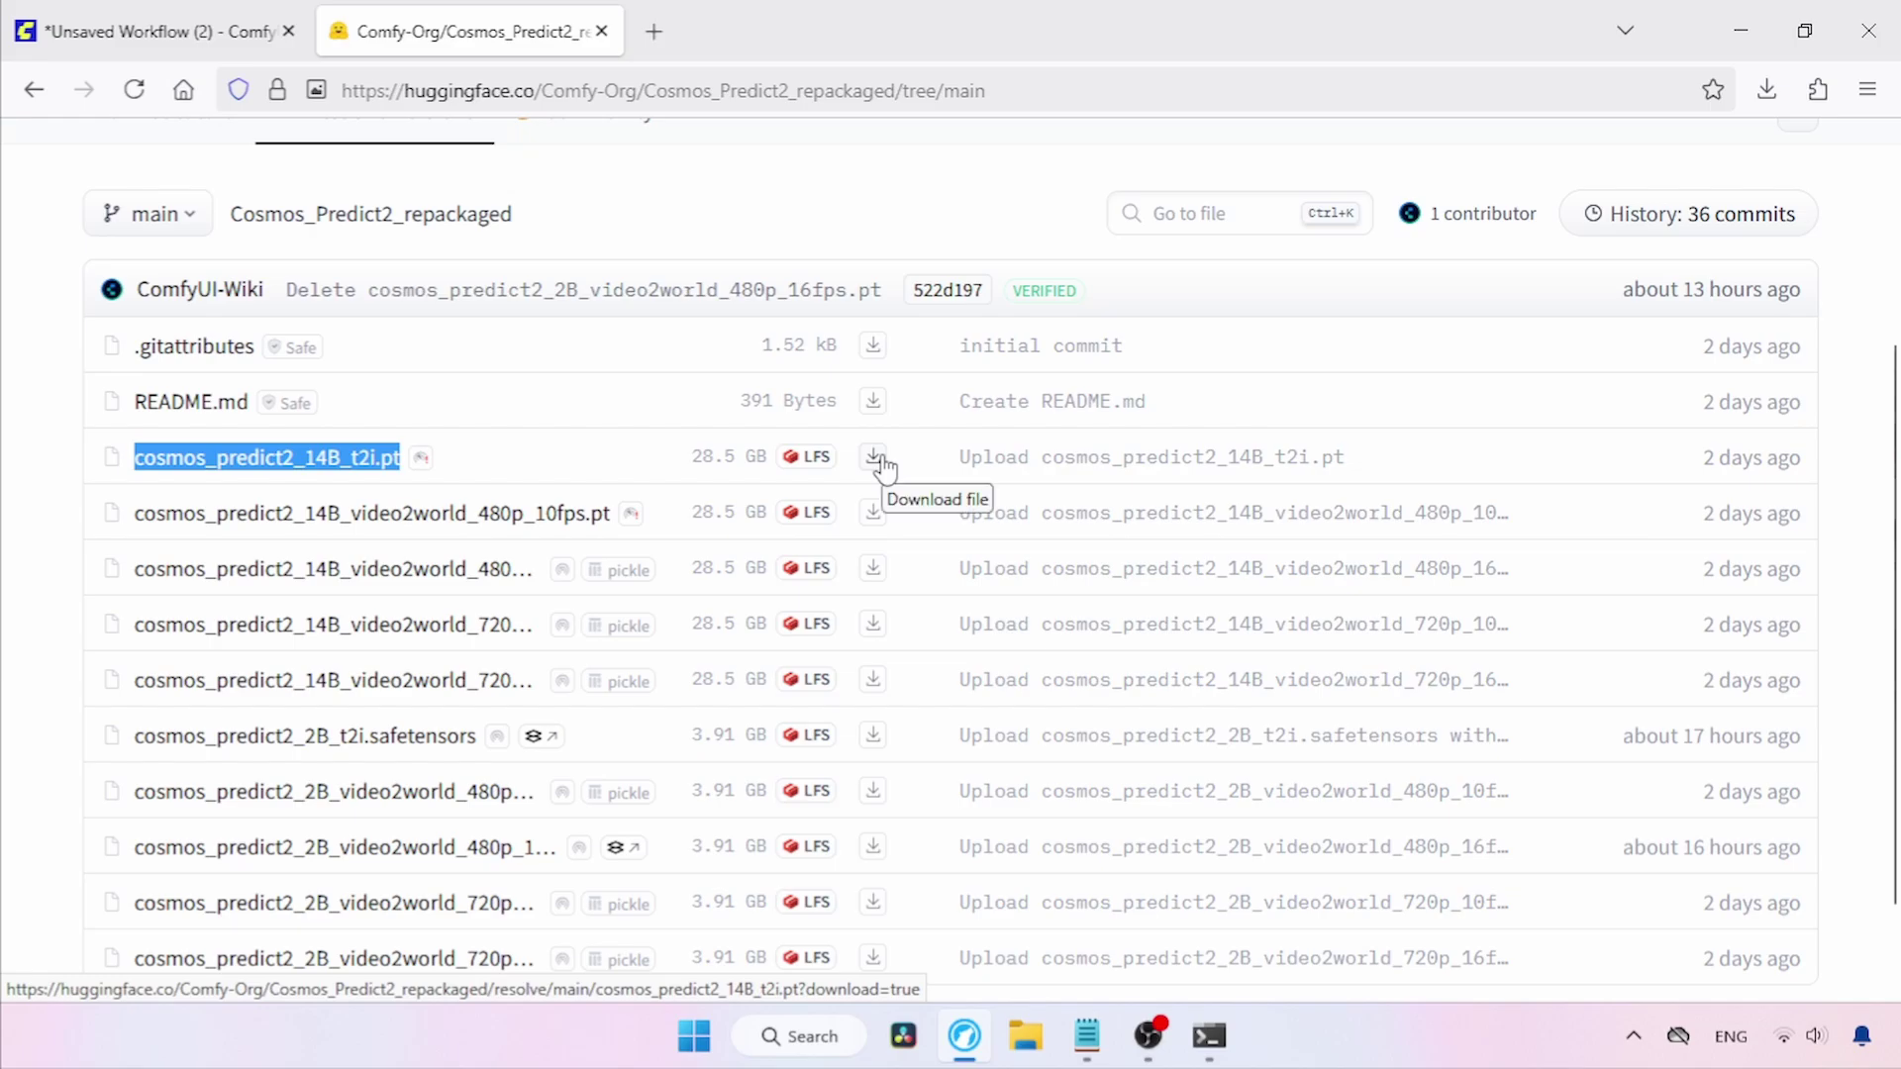
pyautogui.moveTo(481, 737); pyautogui.dragTo(128, 755)
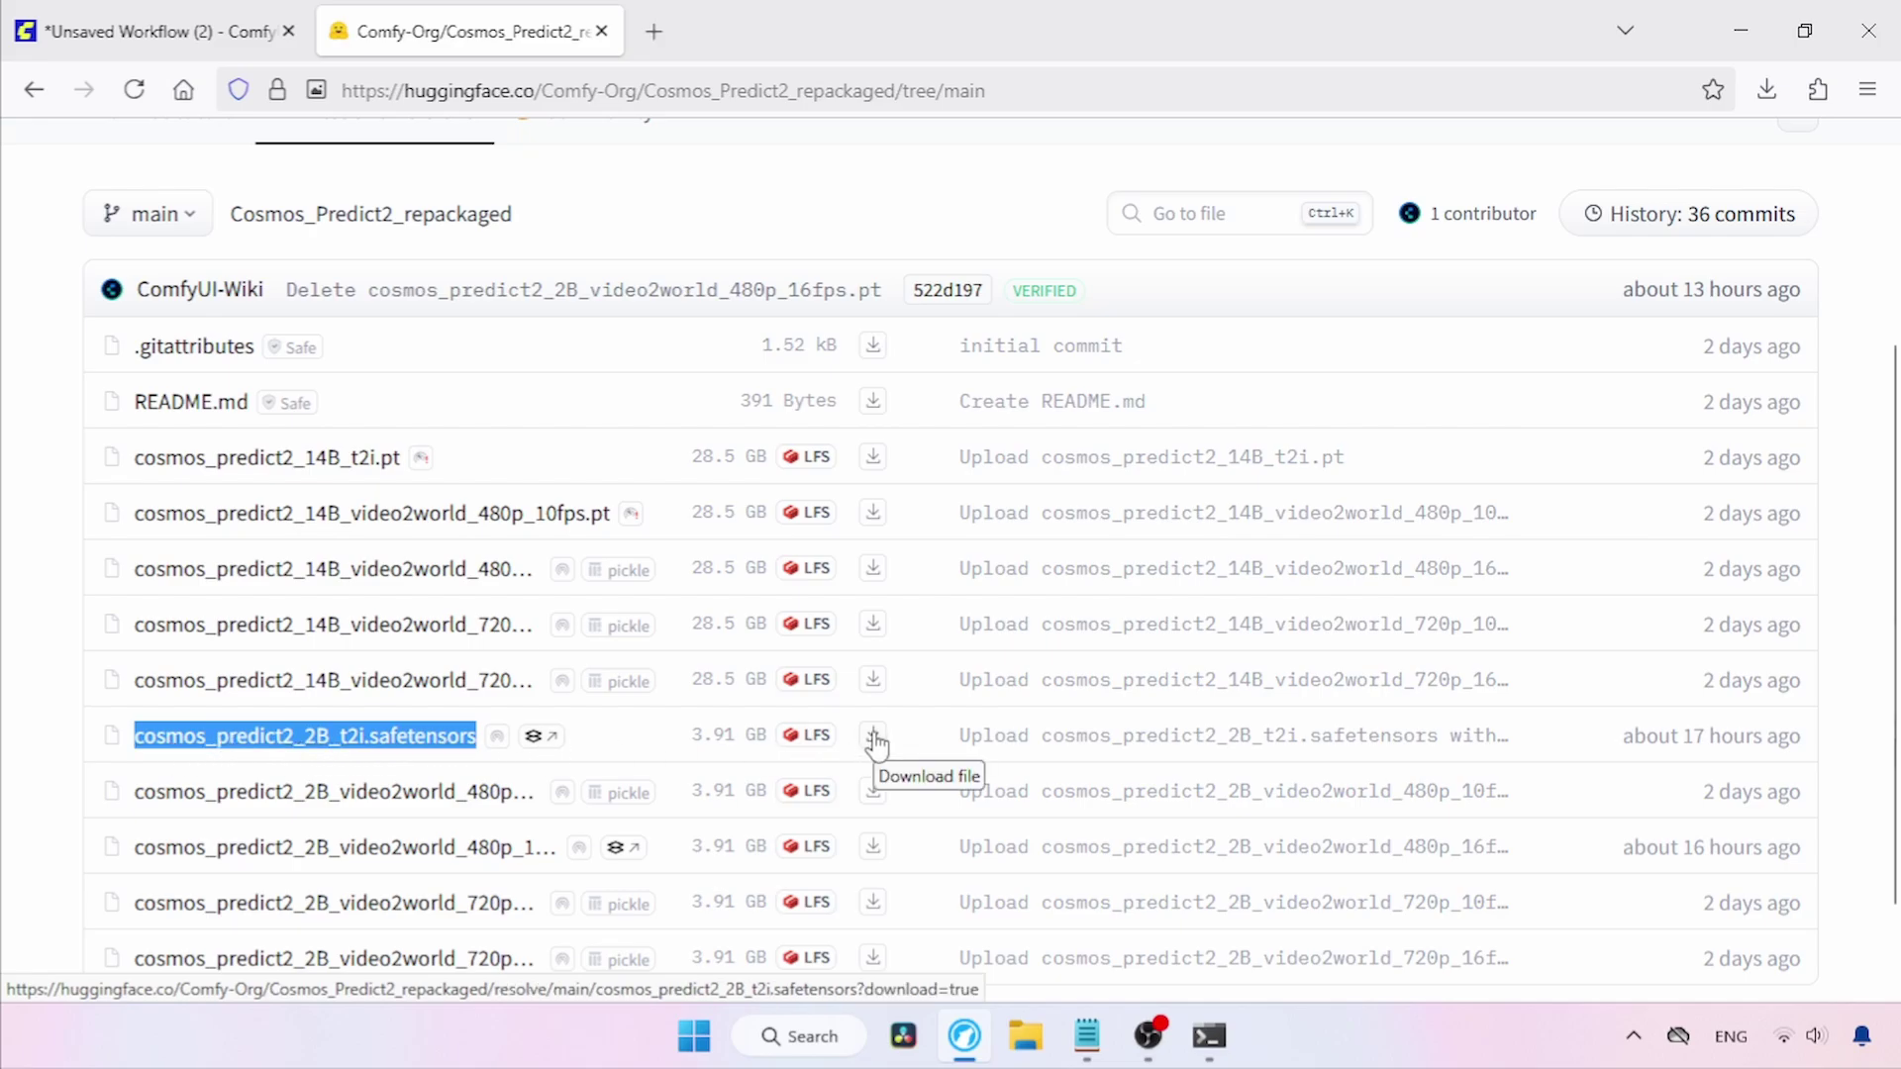
pyautogui.click(331, 450)
pyautogui.doubleClick(330, 450)
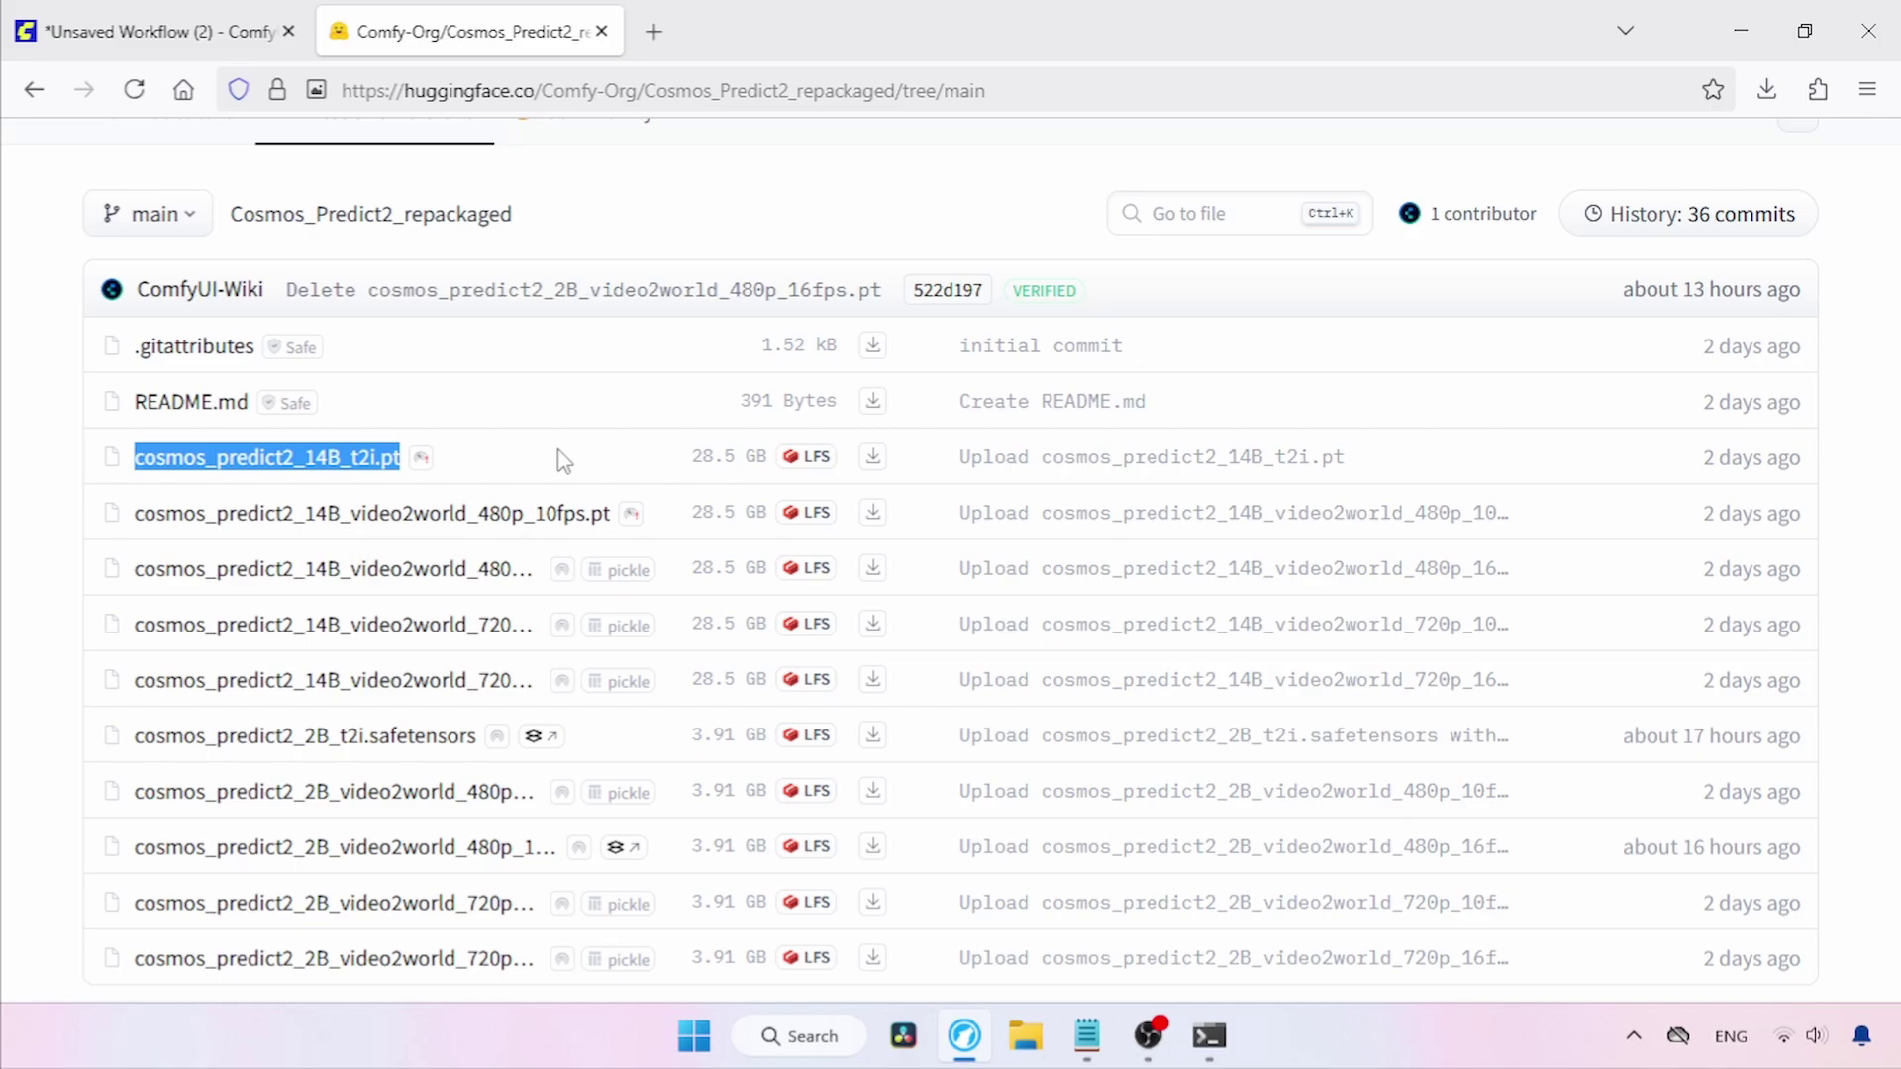
# Copy the Text Encoder link from the Notepad notes and open it in the browser's current tab.
pyautogui.moveTo(1088, 1036)
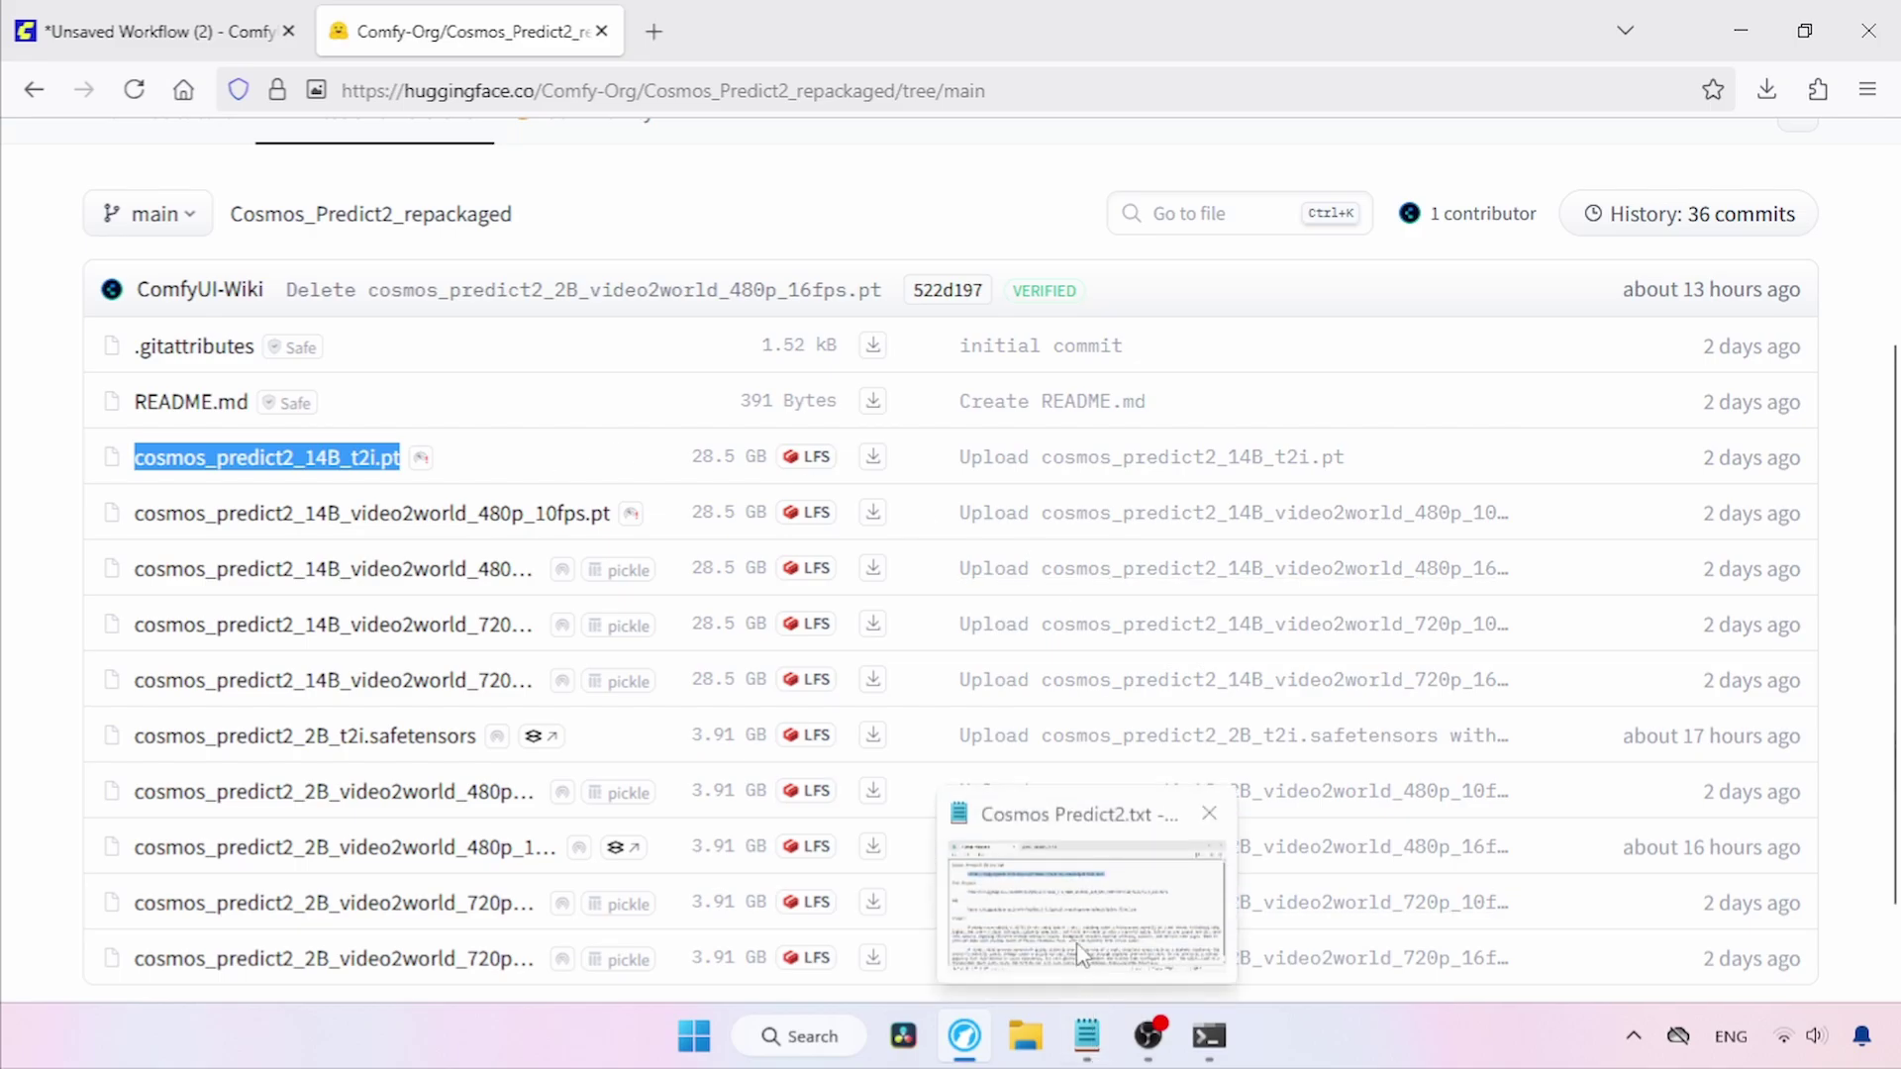
pyautogui.click(1077, 942)
pyautogui.moveTo(1477, 444); pyautogui.dragTo(297, 422)
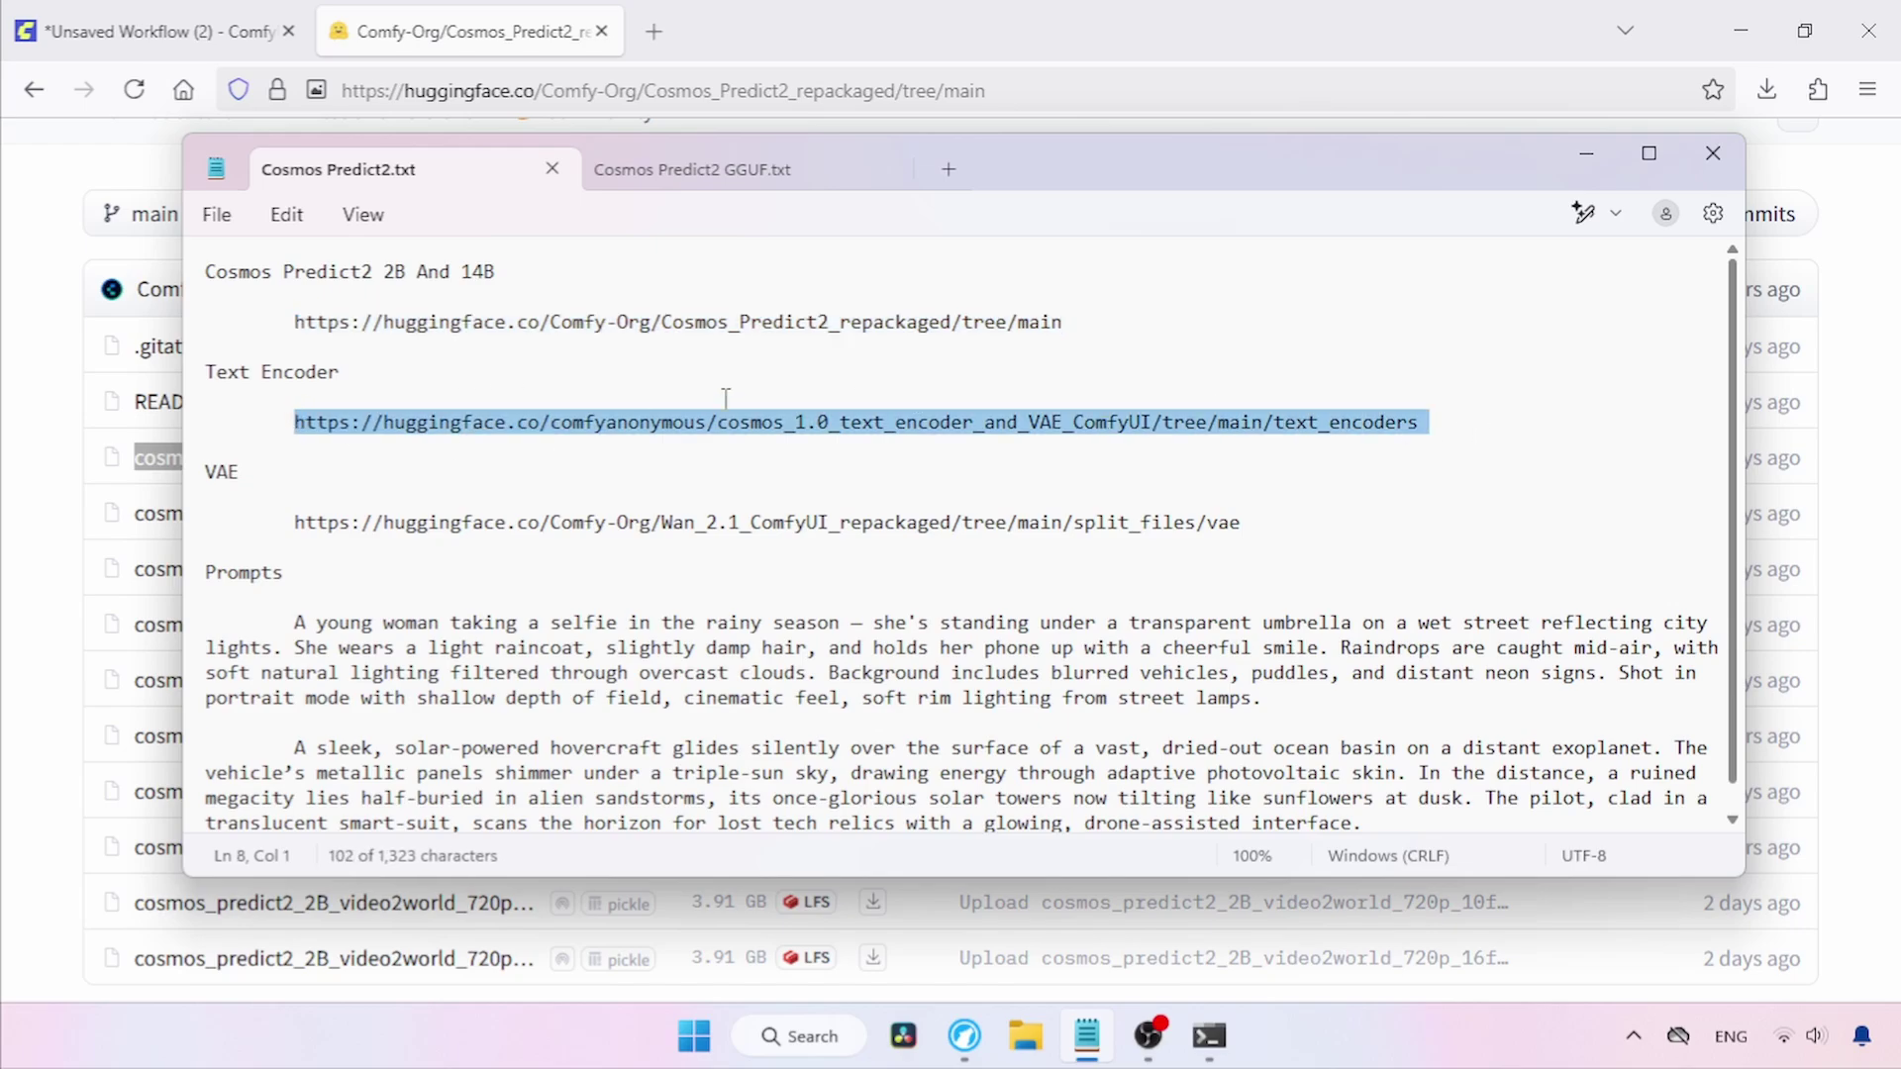
pyautogui.hotkey('ctrl', 'c')
pyautogui.click(694, 91)
pyautogui.hotkey('ctrl', 'v')
pyautogui.press('Return')
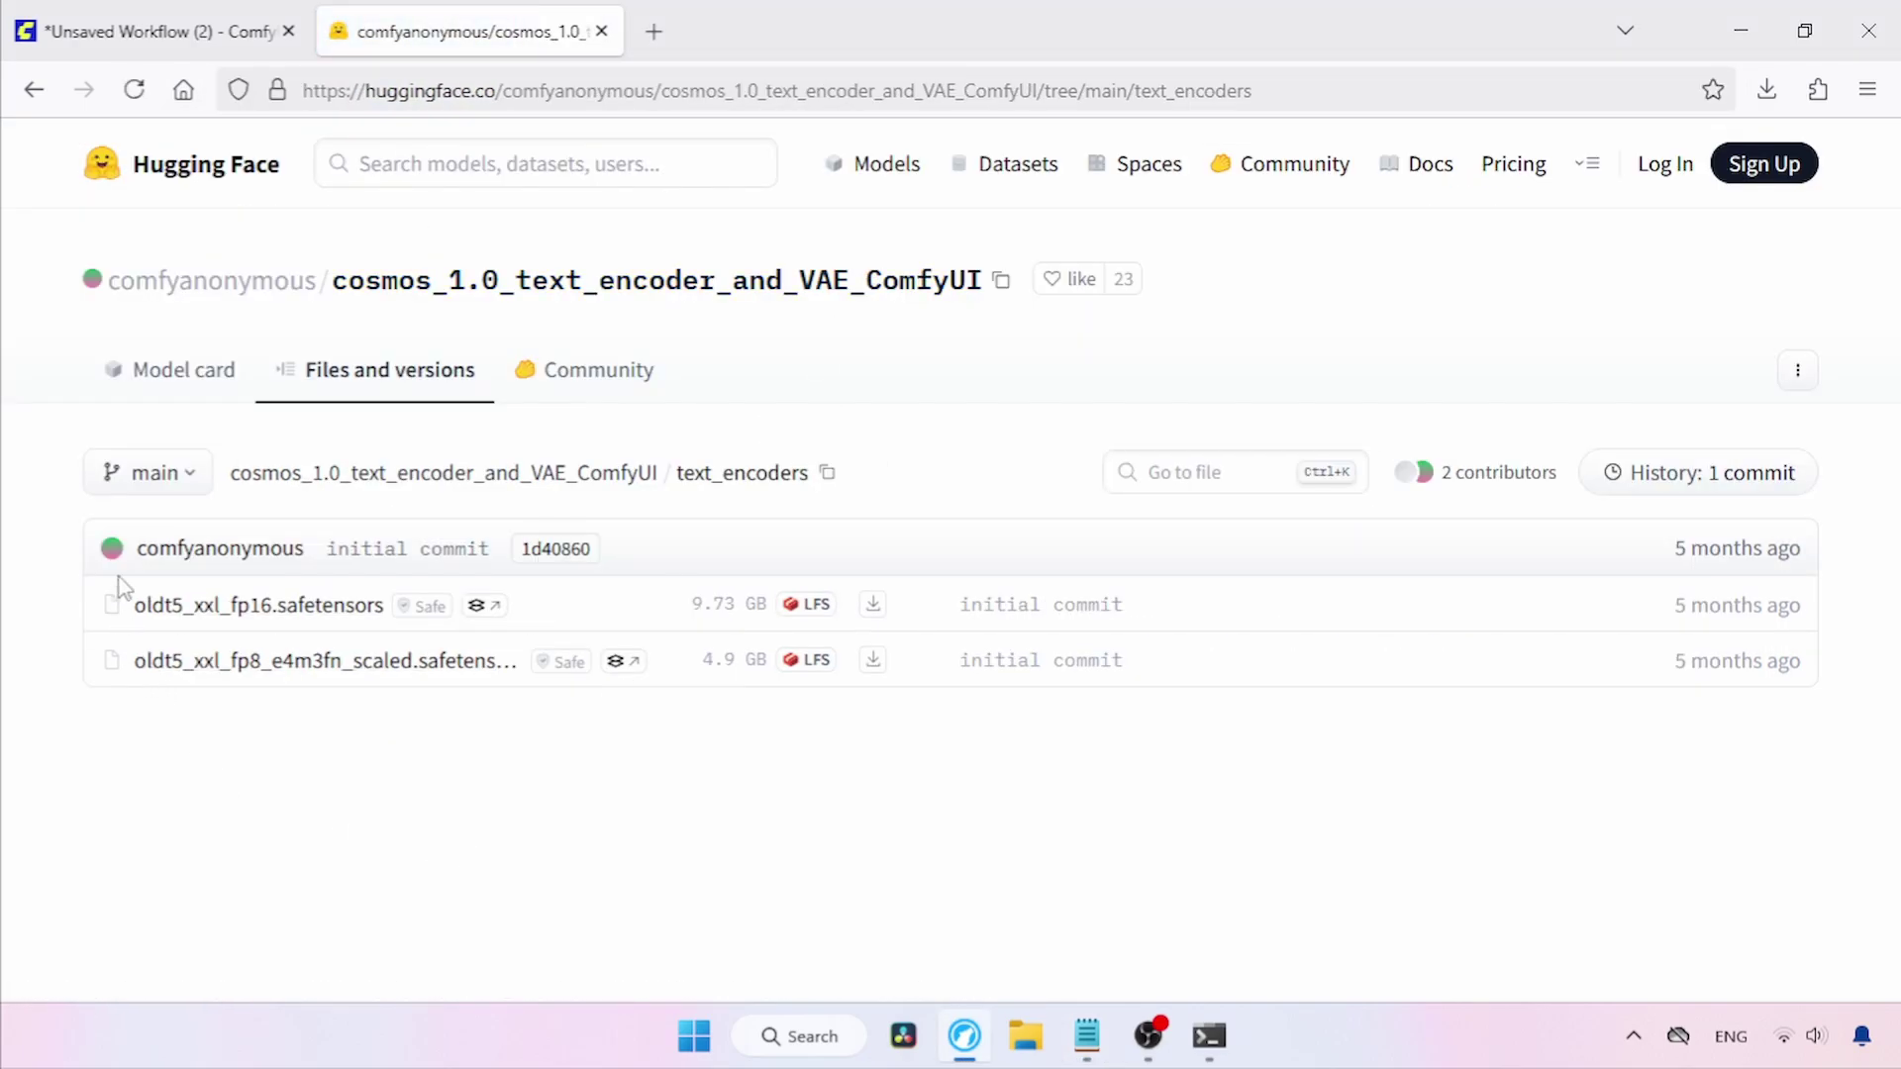
# Examine the two text encoder files, oldt5_xxl_fp16.safetensors and the oldt5_xxl_fp8_e4m3fn_scaled version.
pyautogui.moveTo(118, 587); pyautogui.dragTo(539, 608)
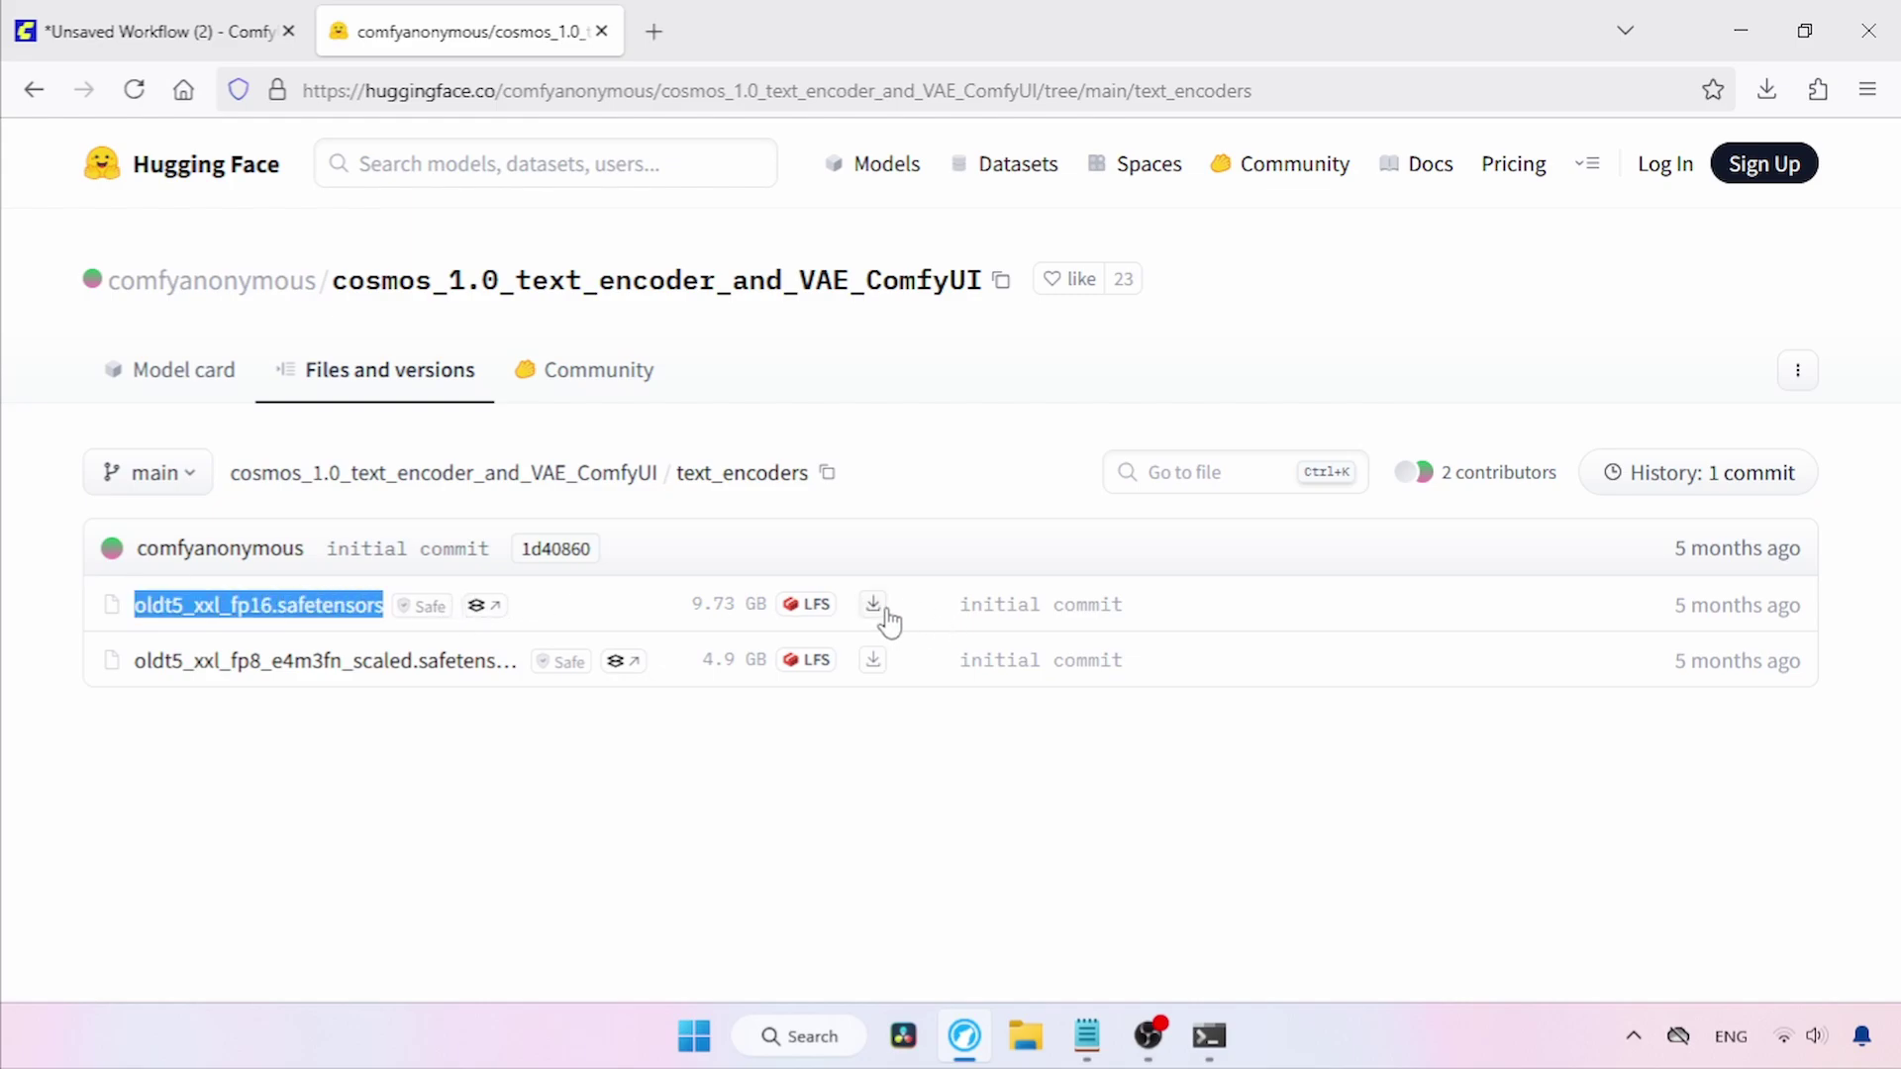
pyautogui.moveTo(117, 659); pyautogui.dragTo(594, 649)
pyautogui.moveTo(500, 713); pyautogui.dragTo(304, 690)
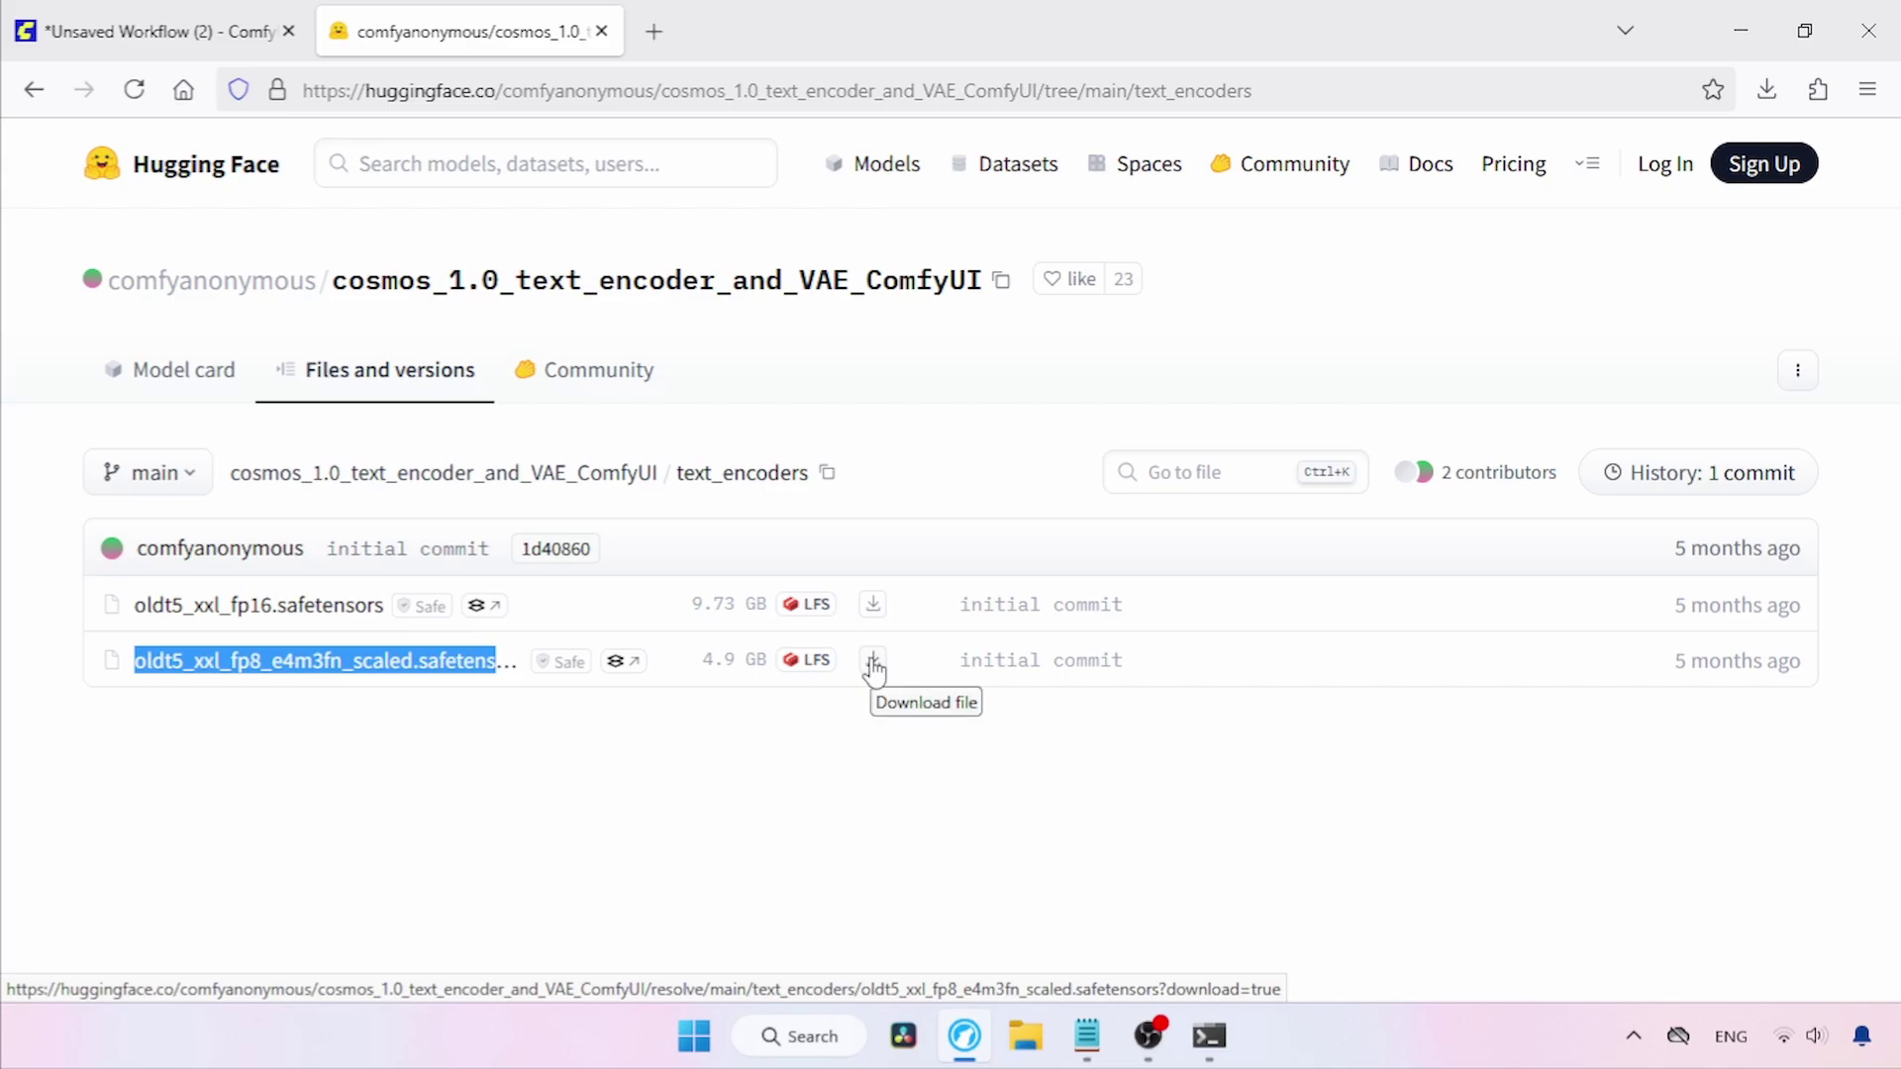
# Copy the VAE link from the Notepad notes and open it in the browser's current tab.
pyautogui.hotkey('alt', 'Tab')
pyautogui.click(289, 527)
pyautogui.hotkey('shift', 'End')
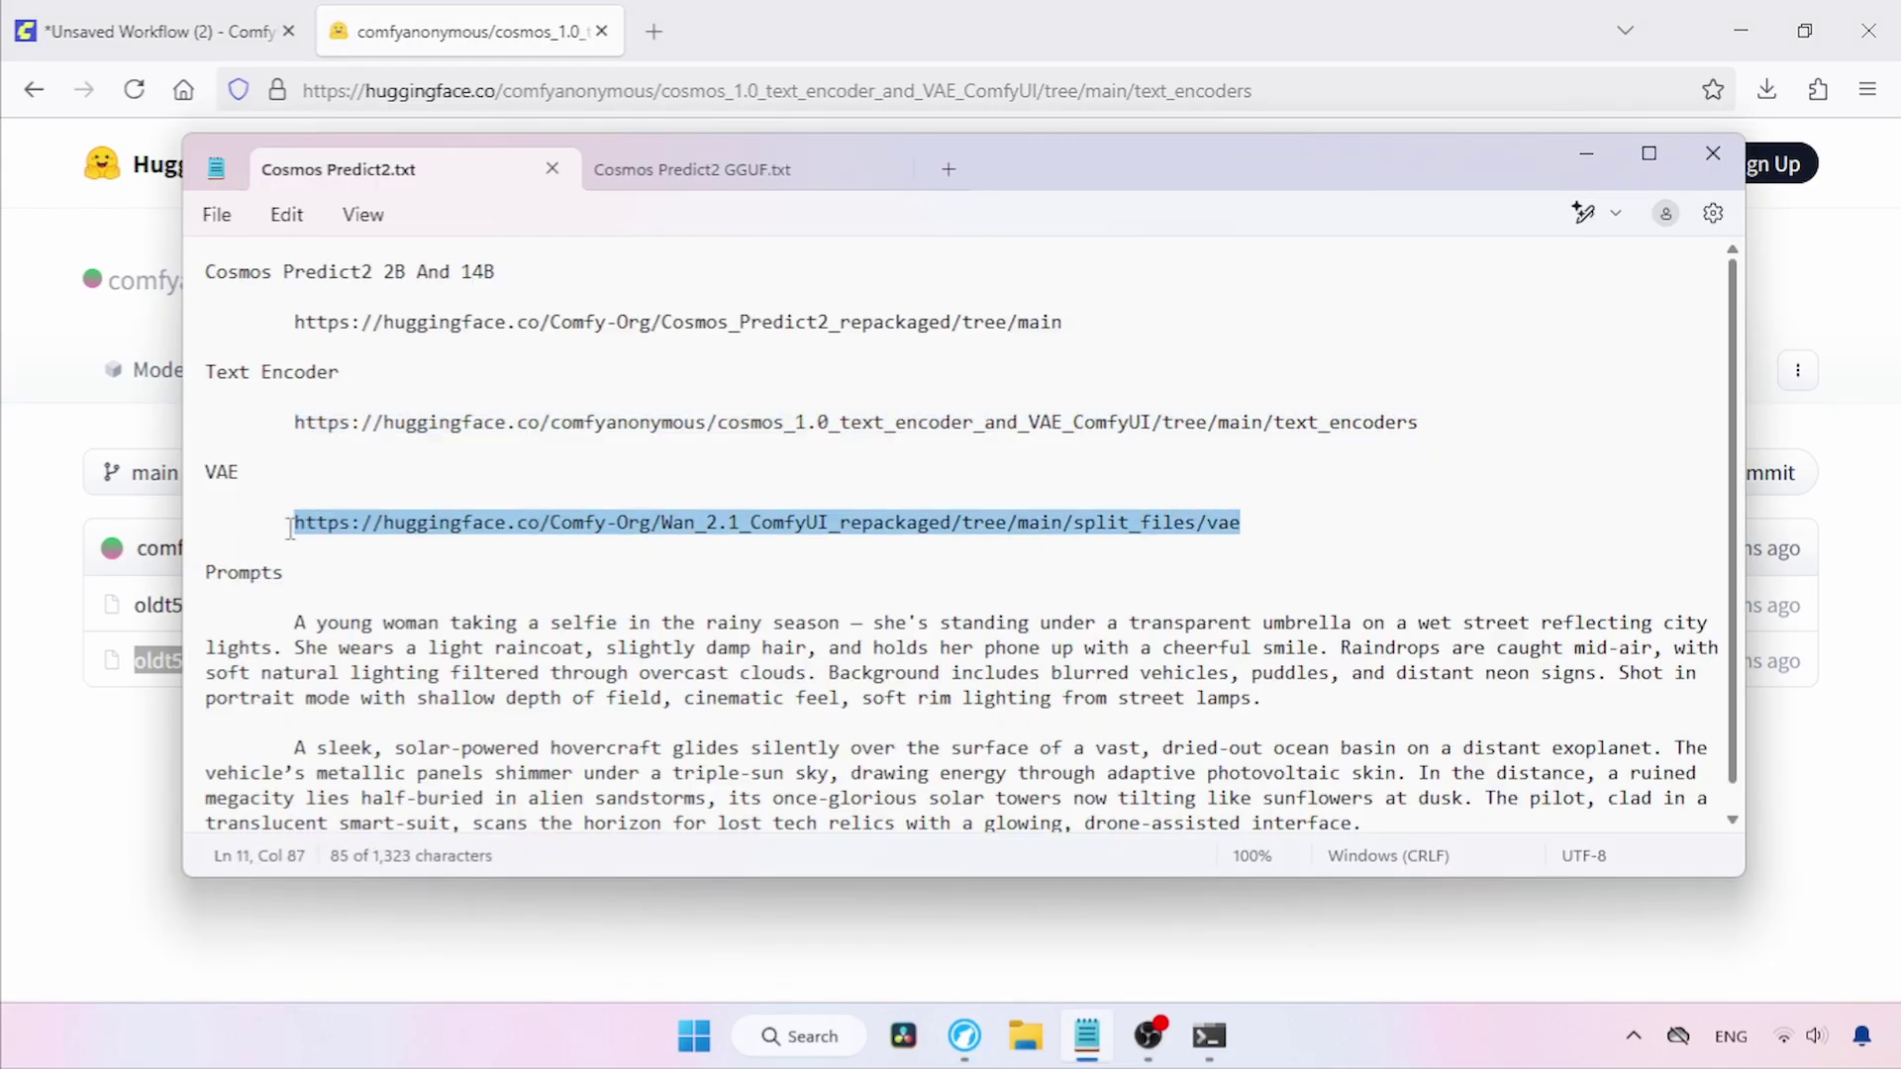
pyautogui.hotkey('ctrl', 'c')
pyautogui.hotkey('alt', 'Tab')
pyautogui.hotkey('ctrl', 'l')
pyautogui.hotkey('ctrl', 'v')
pyautogui.press('Return')
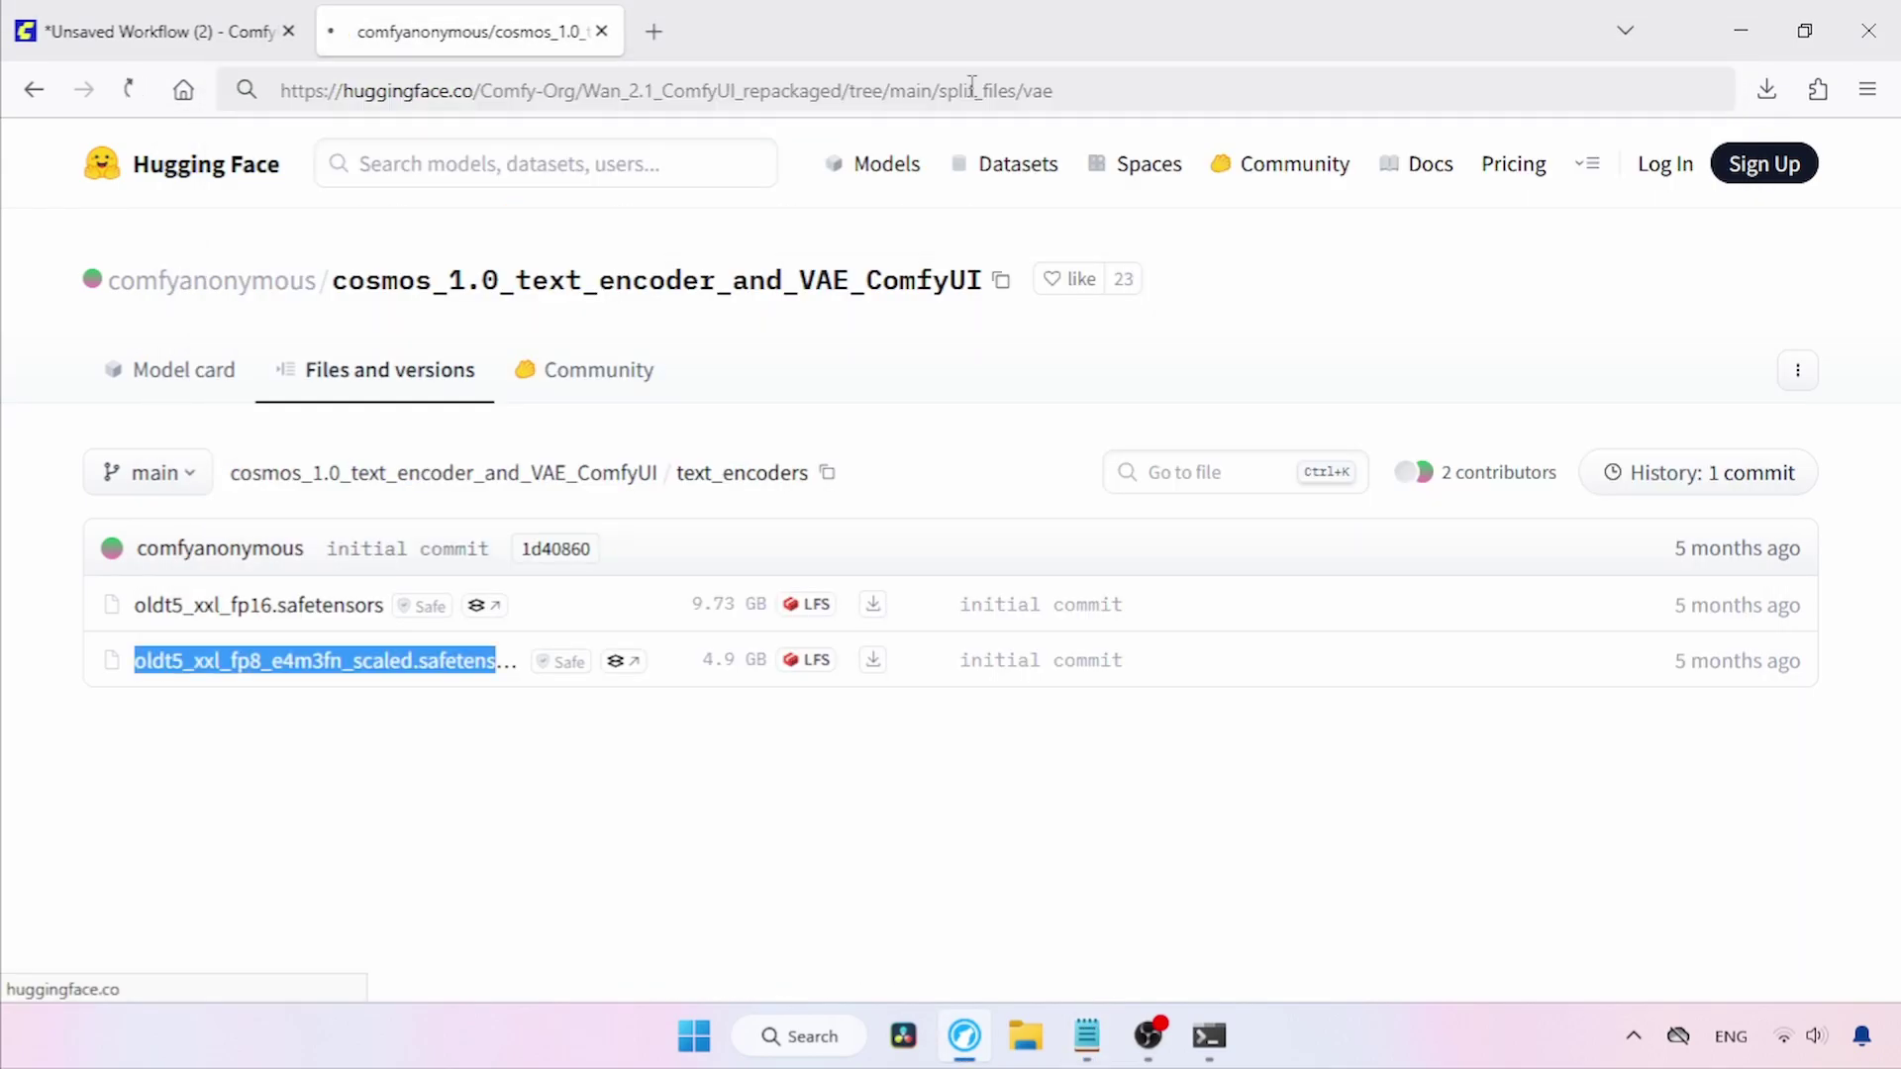
# Check the wan_2.1_vae.safetensors entry, and close the Hugging Face tab and minimize the browser.
pyautogui.tripleClick(306, 598)
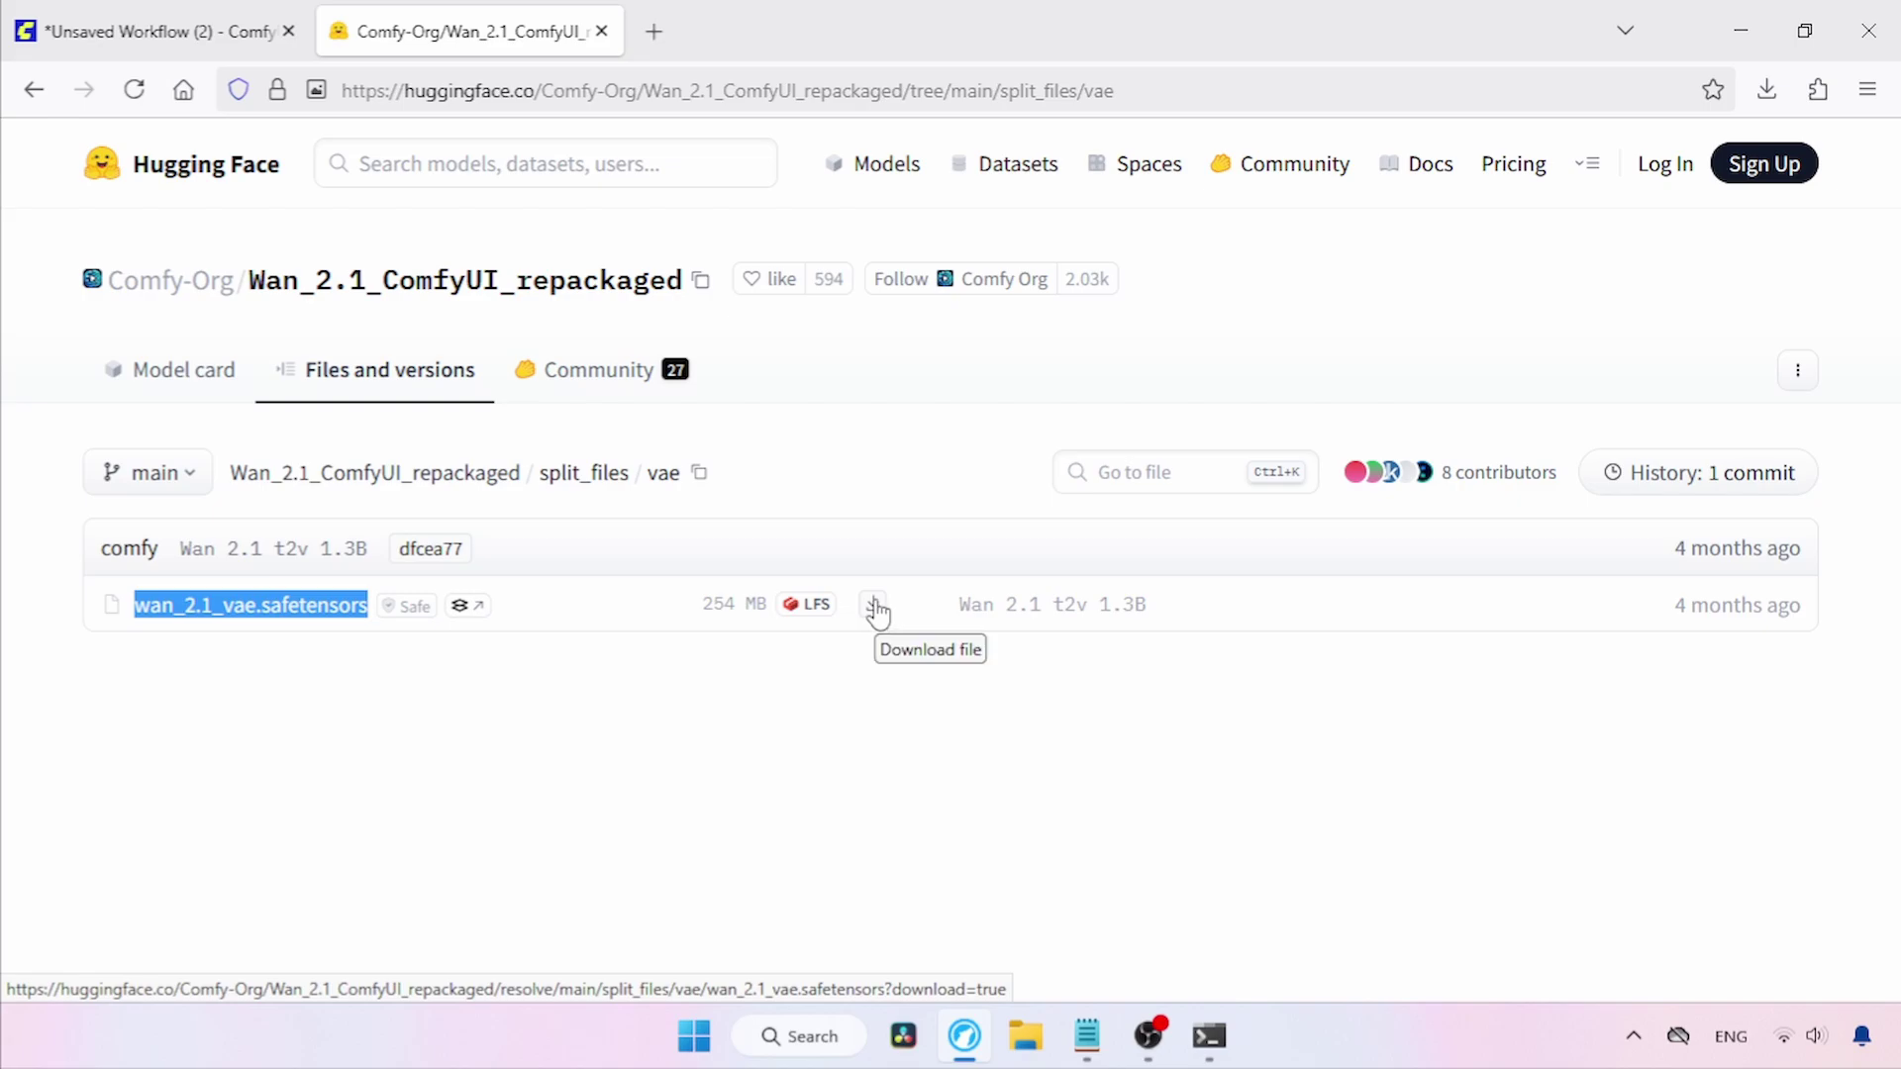
pyautogui.click(671, 757)
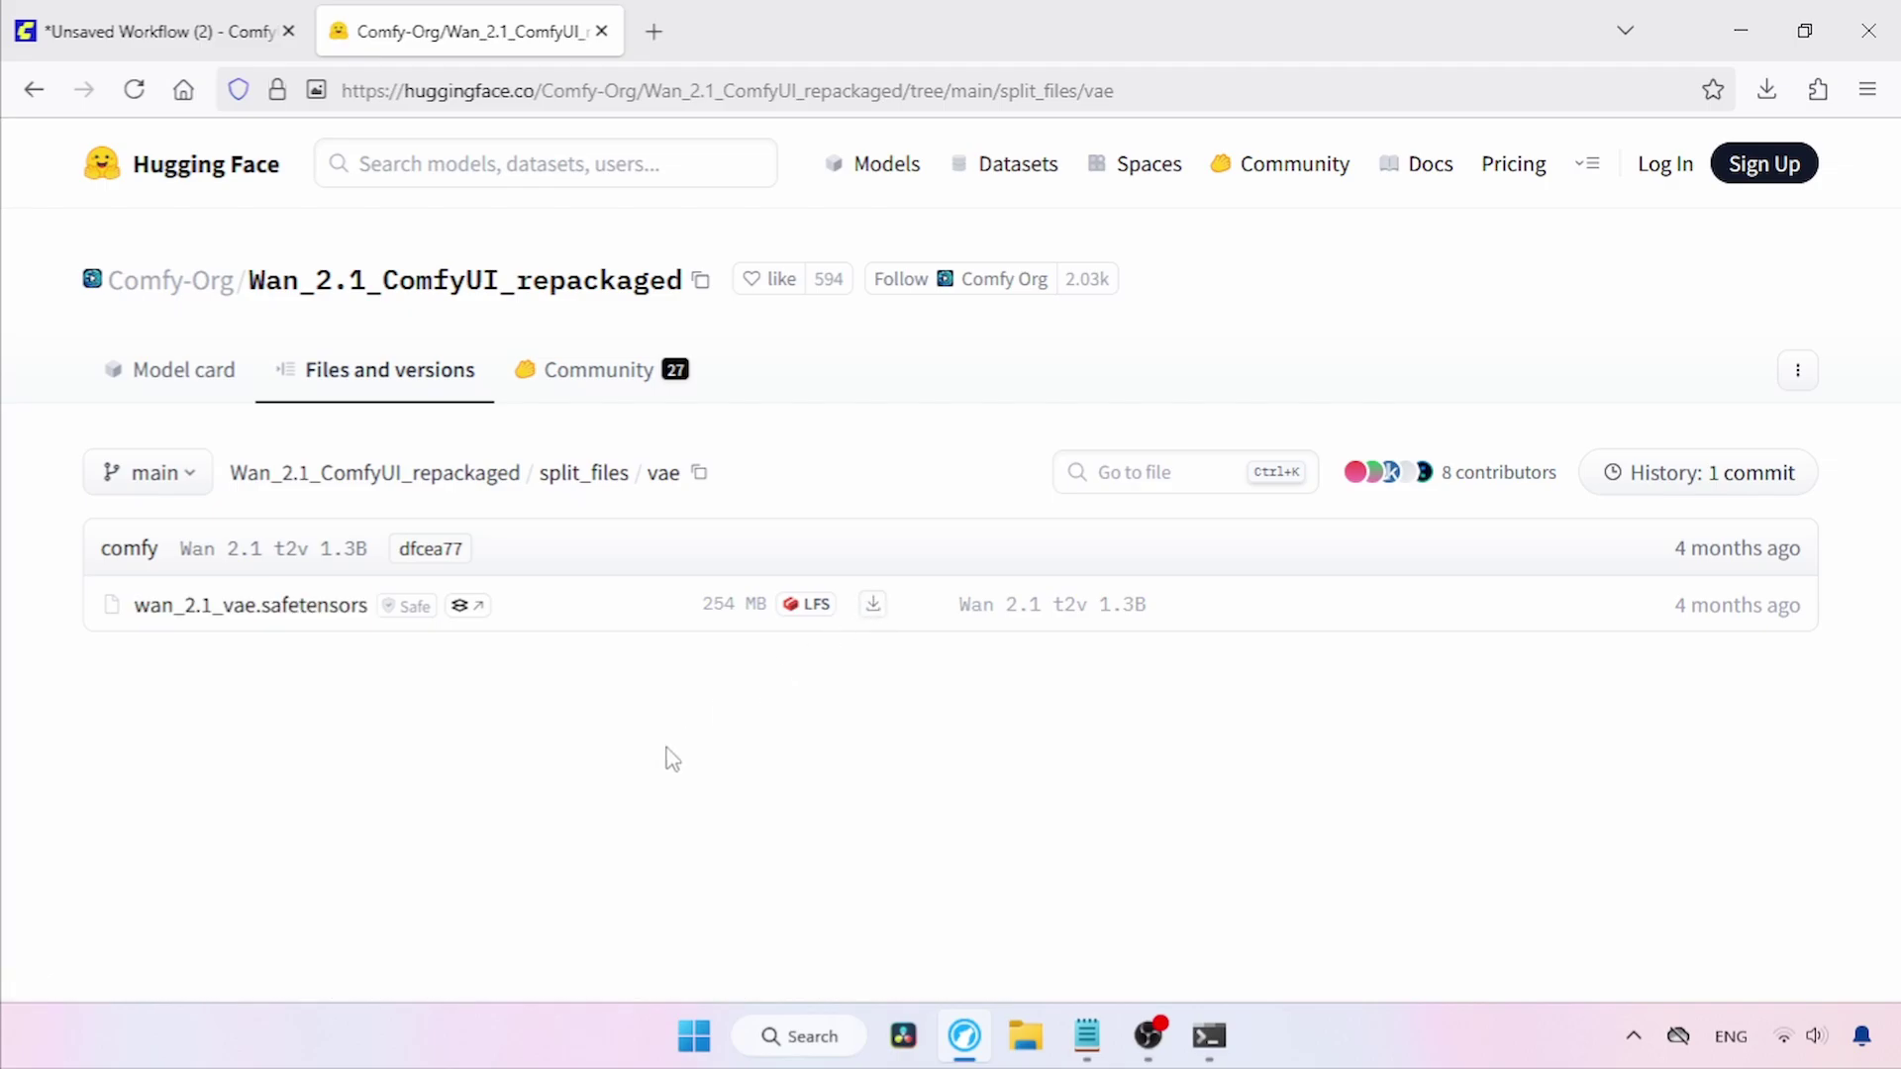
pyautogui.hotkey('ctrl', 'w')
pyautogui.click(1735, 20)
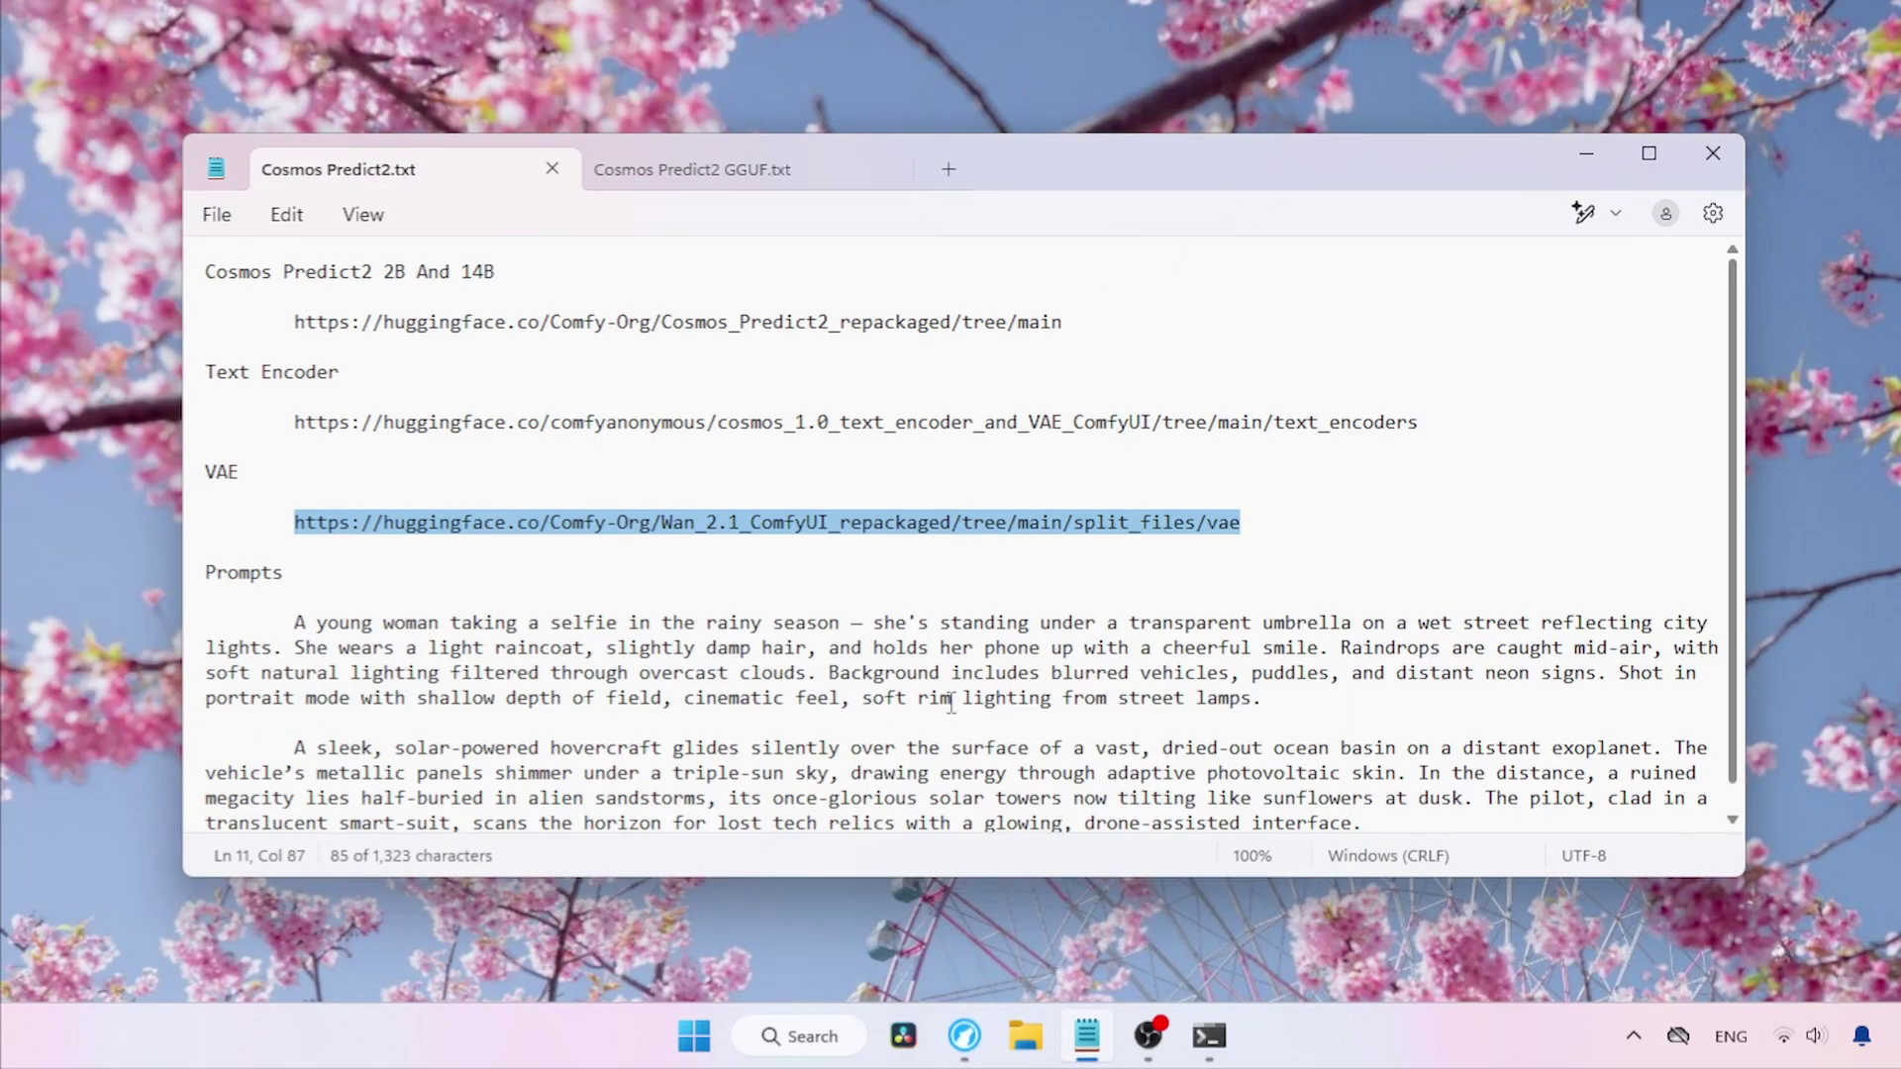
# Switch to File Explorer and cut cosmos_predict2_2B_t2i.safetensors from the Downloads folder.
pyautogui.click(1026, 1036)
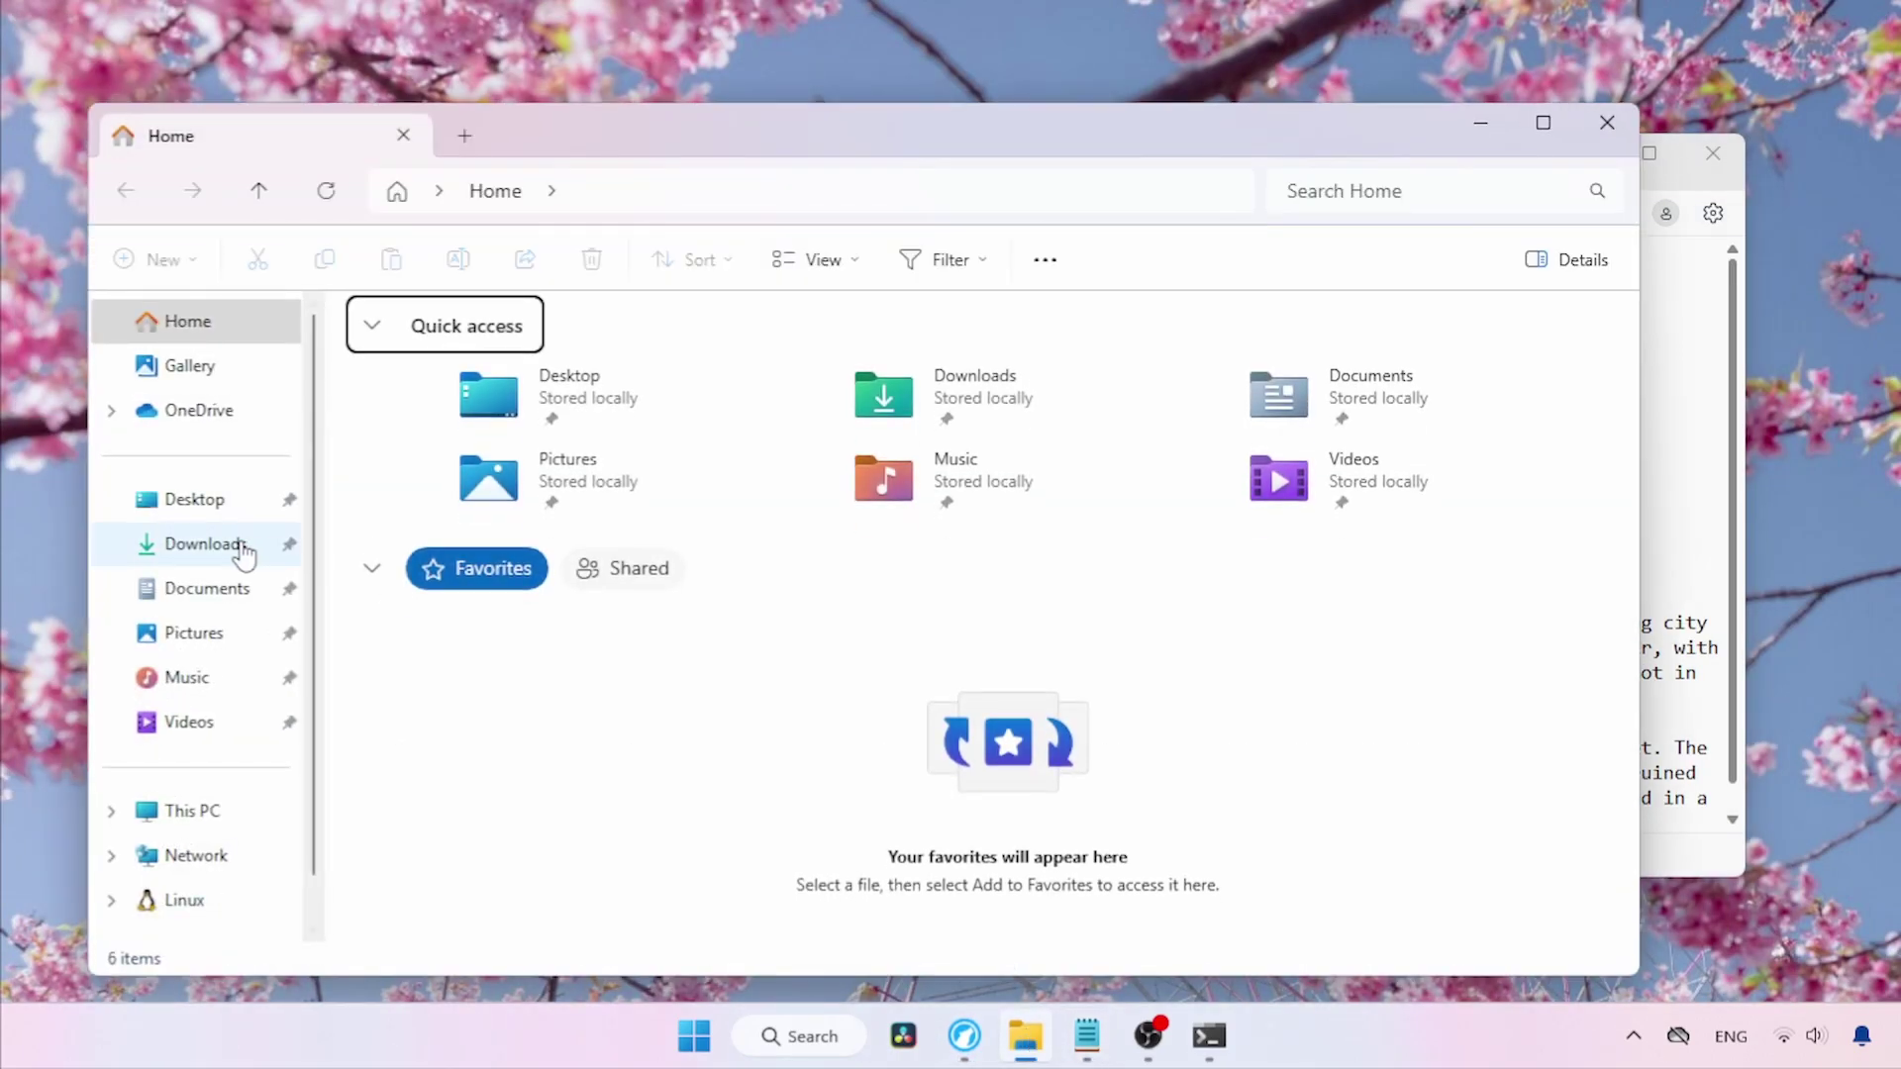
pyautogui.click(241, 546)
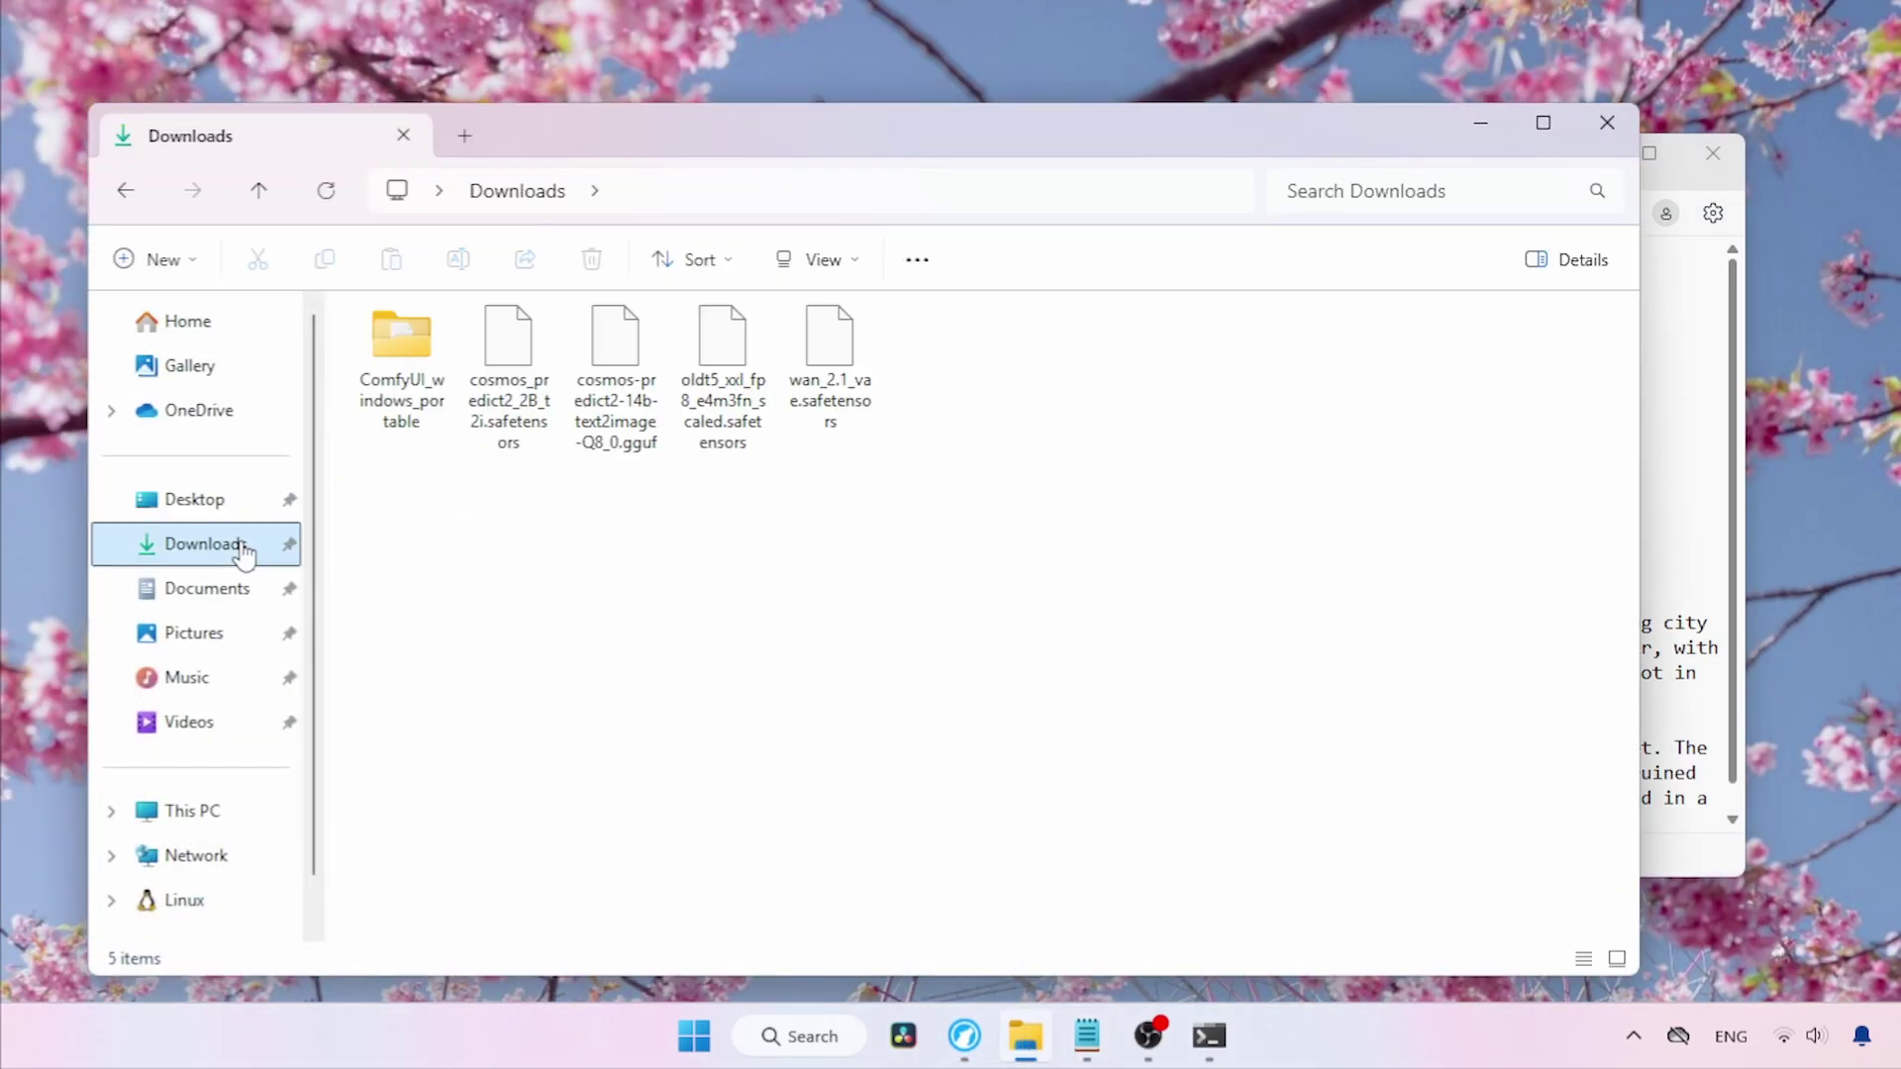
pyautogui.click(524, 418)
pyautogui.hotkey('ctrl', 'x')
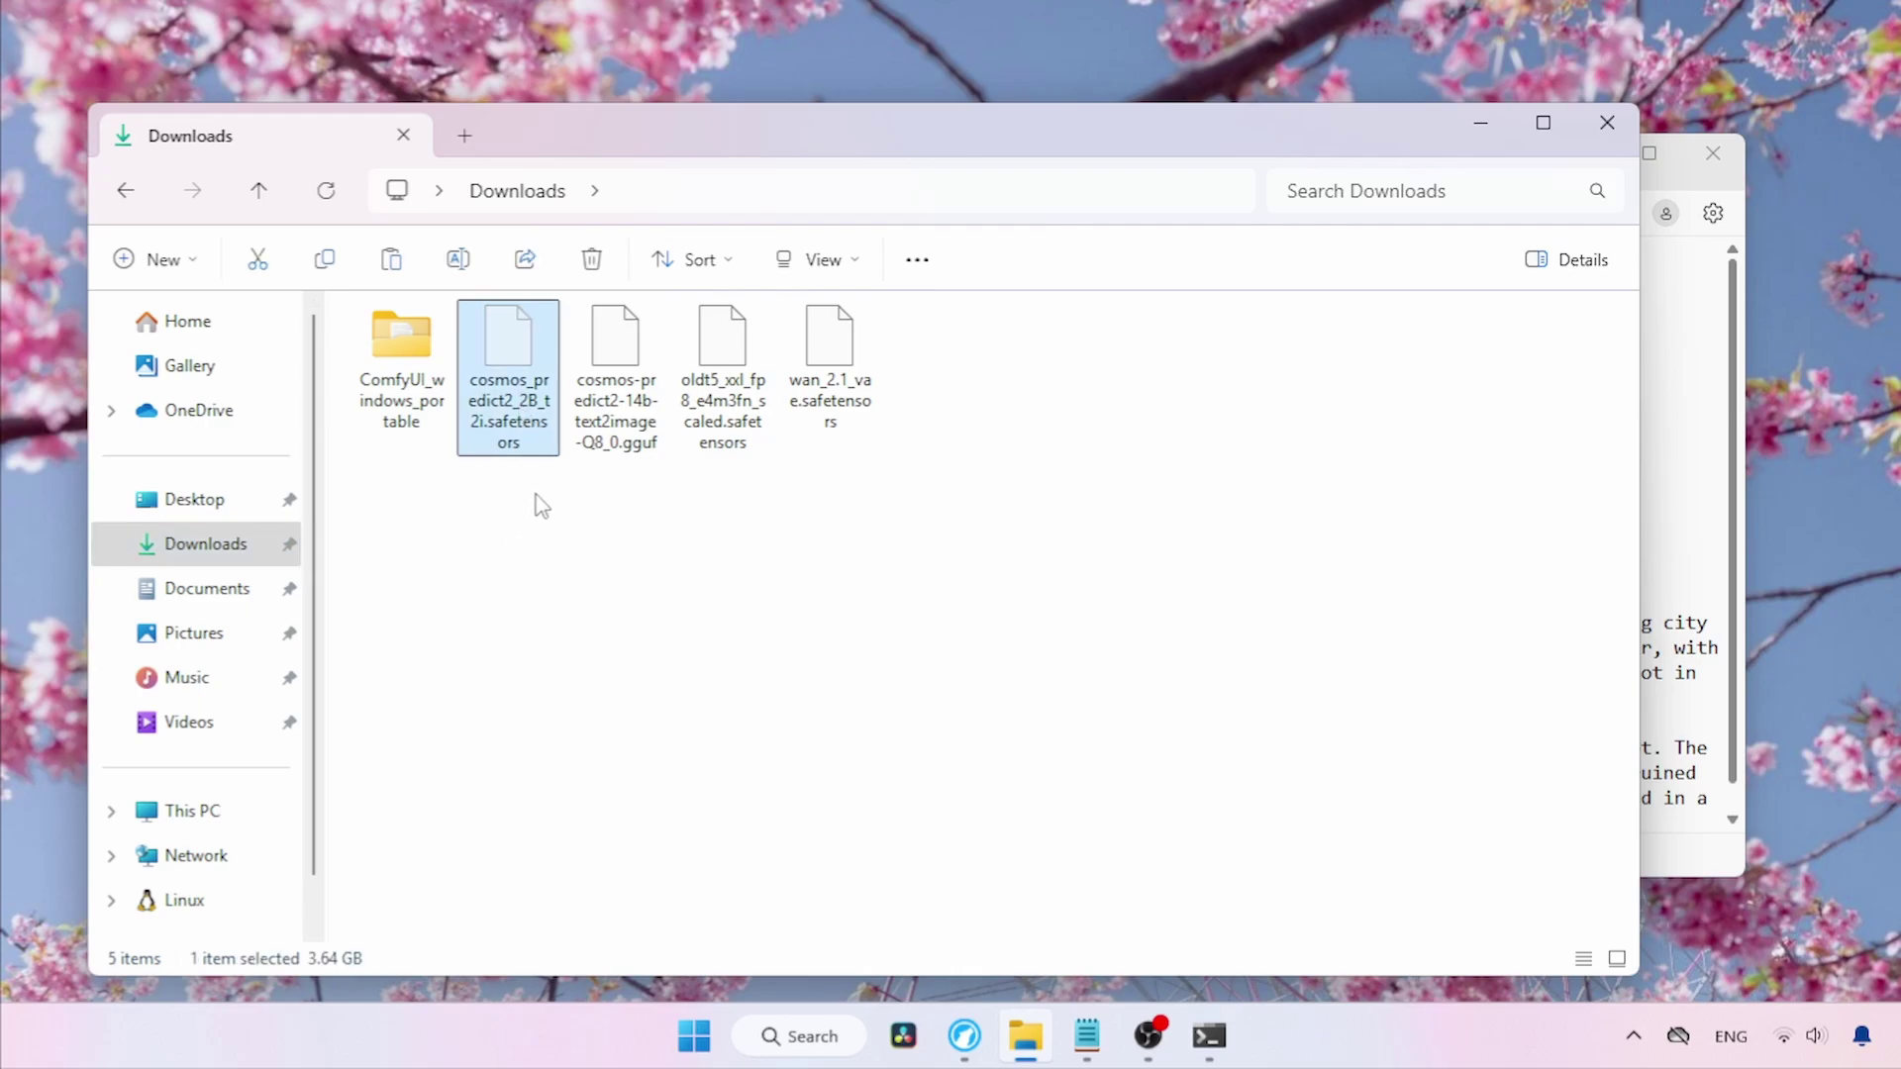
# Paste the cut model file into the ComfyUI_windows_portable\ComfyUI\models\diffusion_models folder.
pyautogui.click(403, 414)
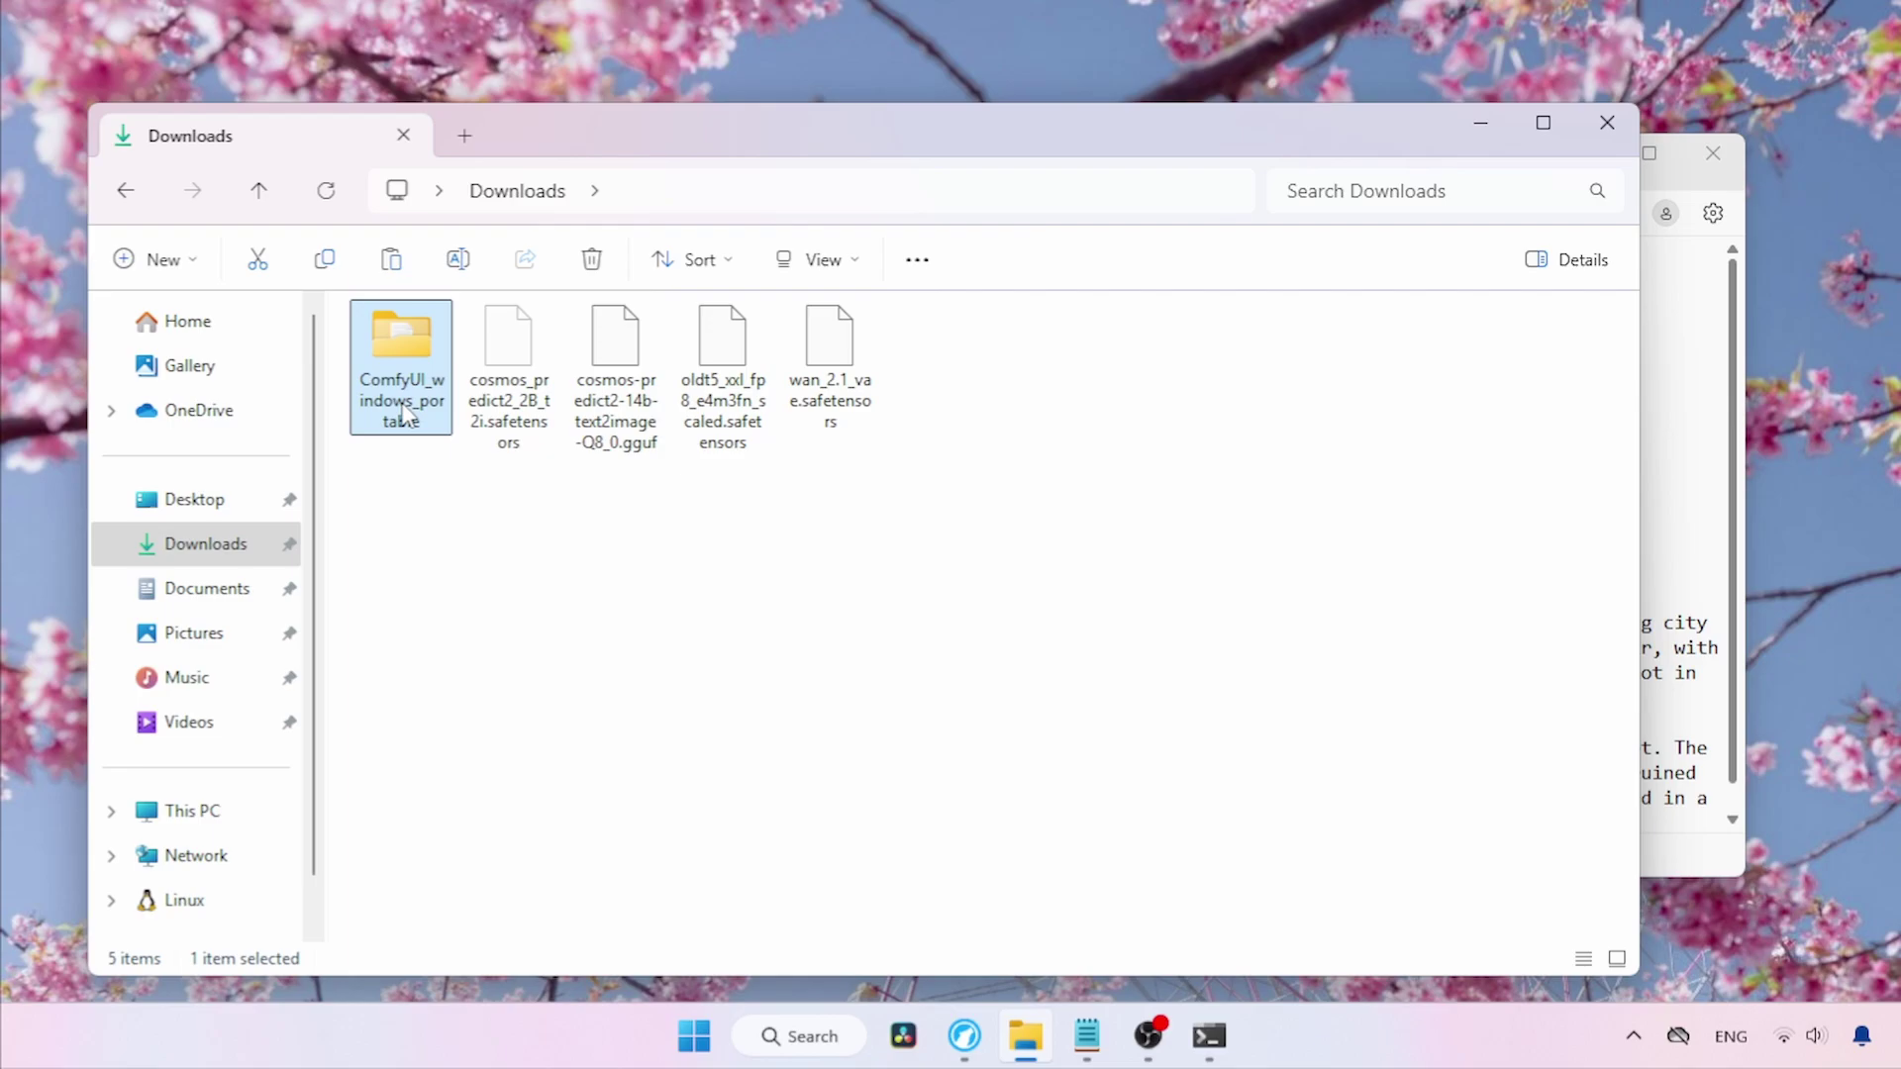
pyautogui.doubleClick(403, 414)
pyautogui.doubleClick(518, 352)
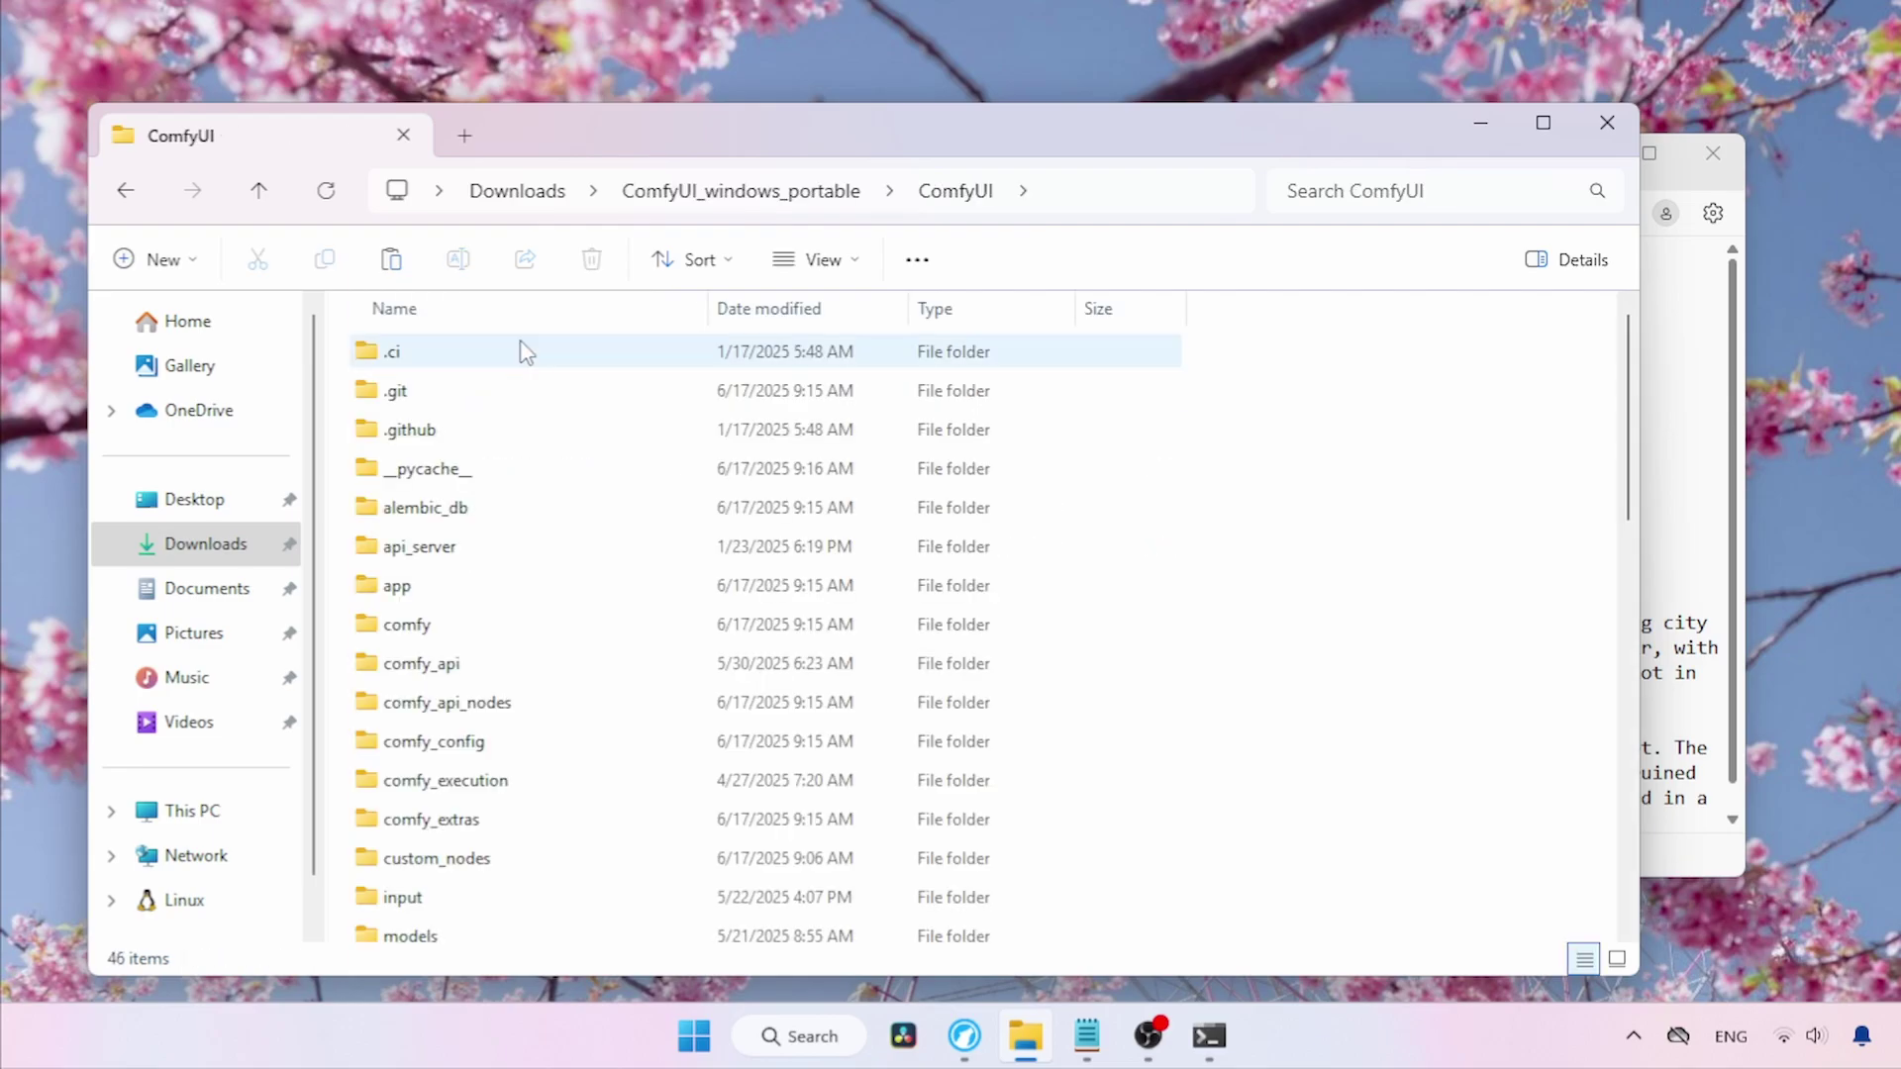
pyautogui.click(487, 933)
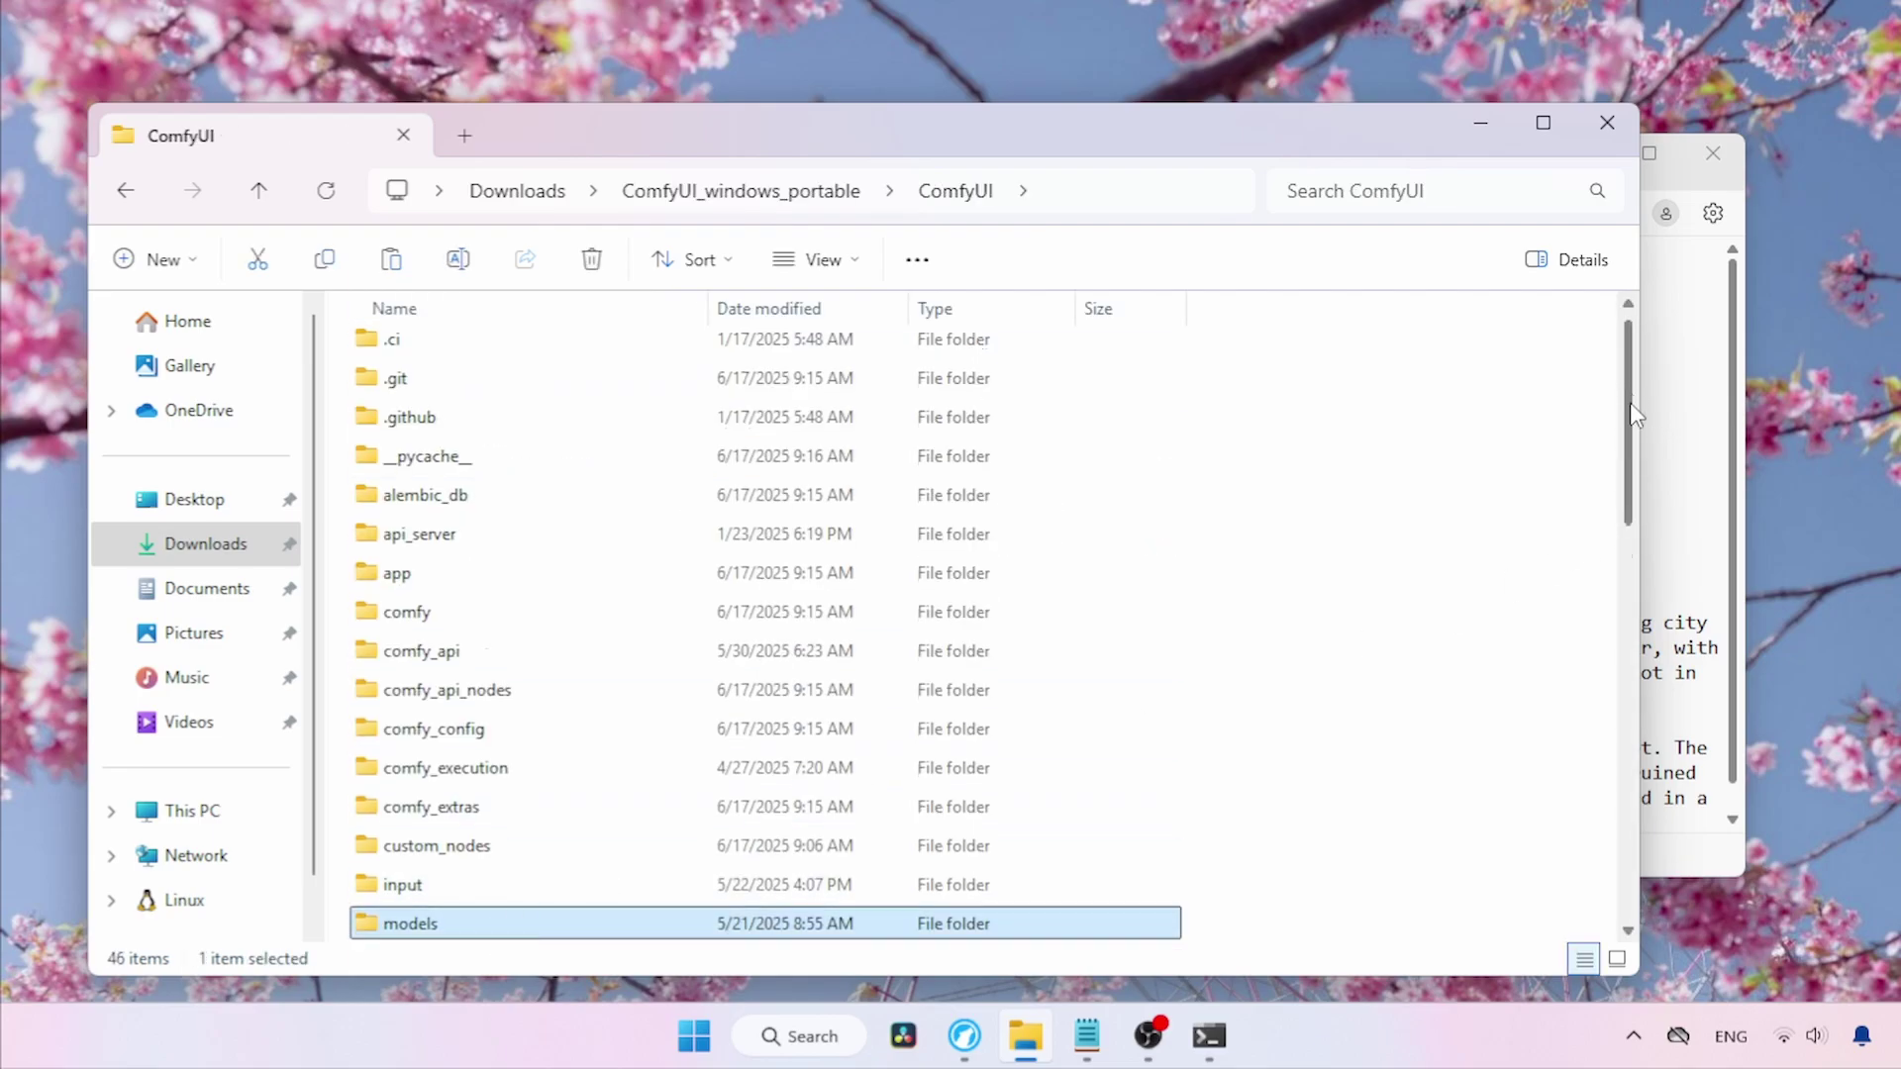
pyautogui.scroll(-3, 1498, 505)
pyautogui.press('Return')
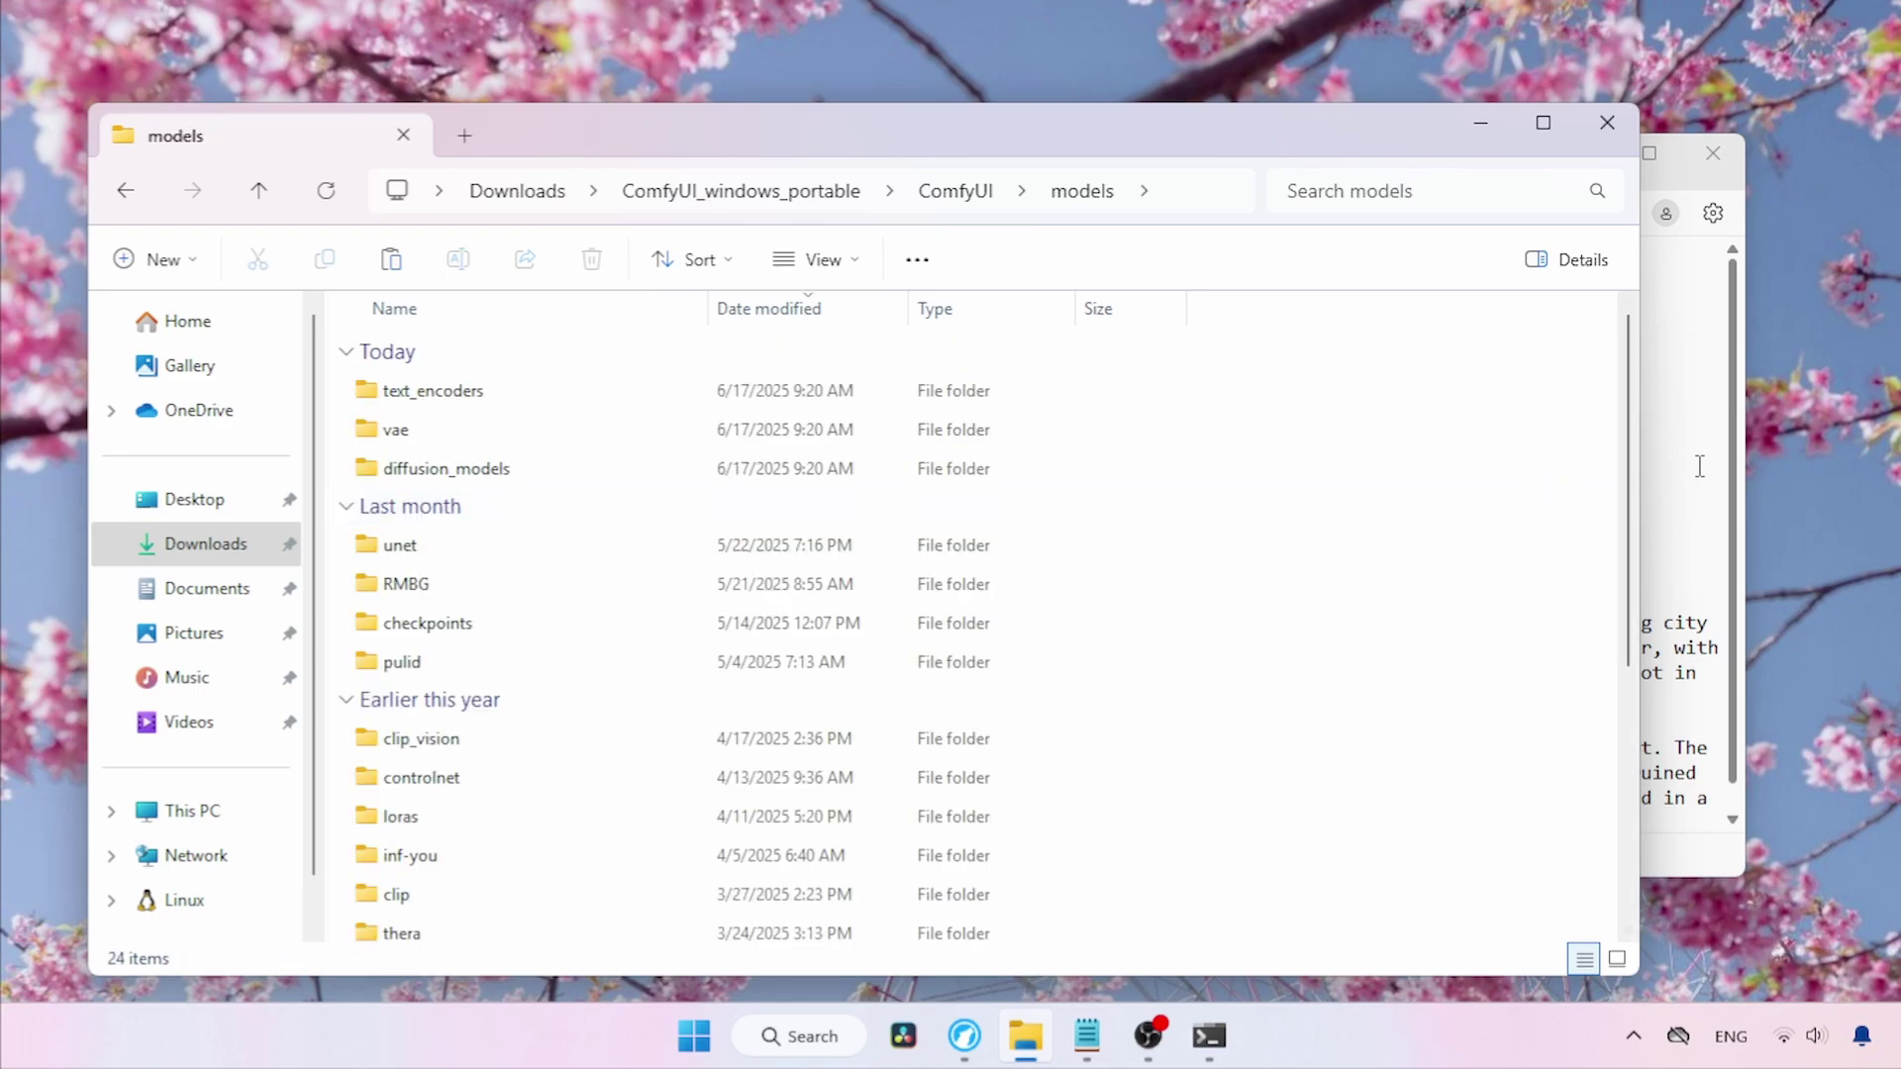
pyautogui.click(433, 479)
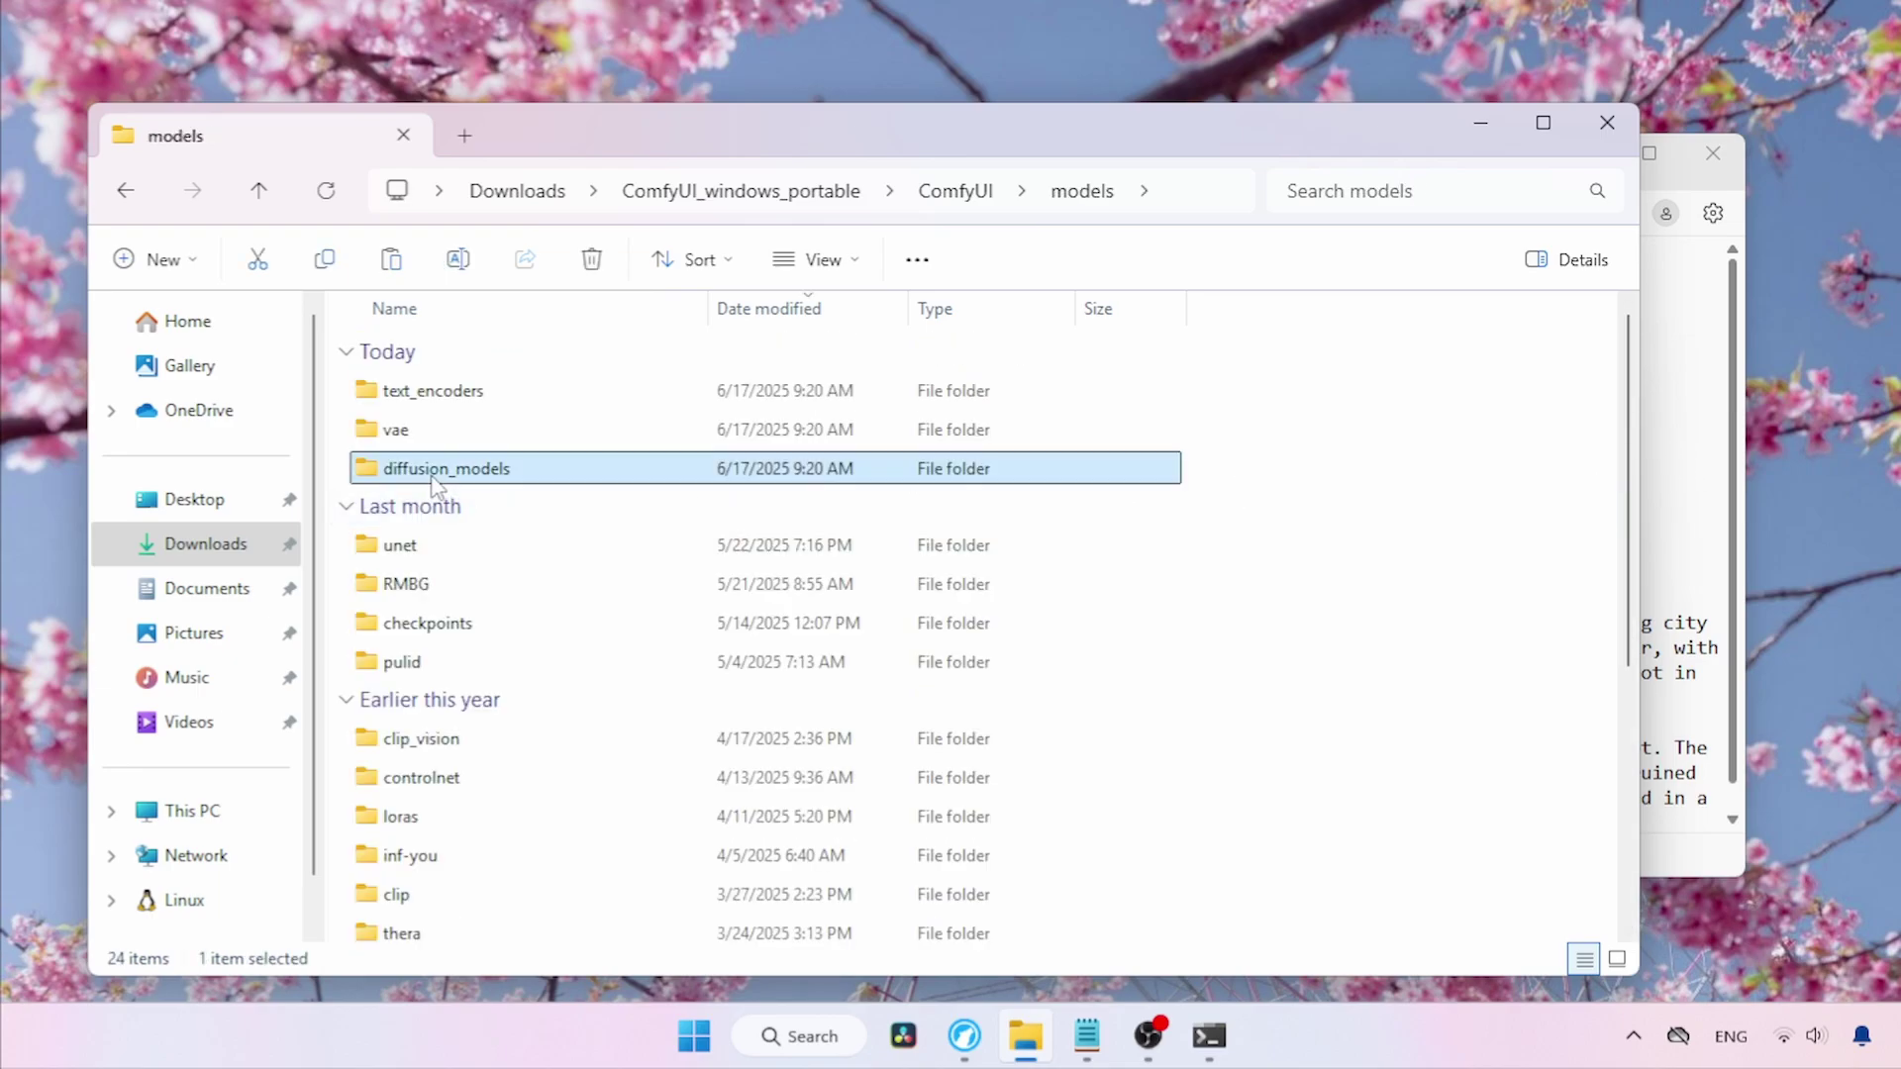
pyautogui.doubleClick(601, 482)
pyautogui.hotkey('ctrl', 'v')
pyautogui.click(582, 526)
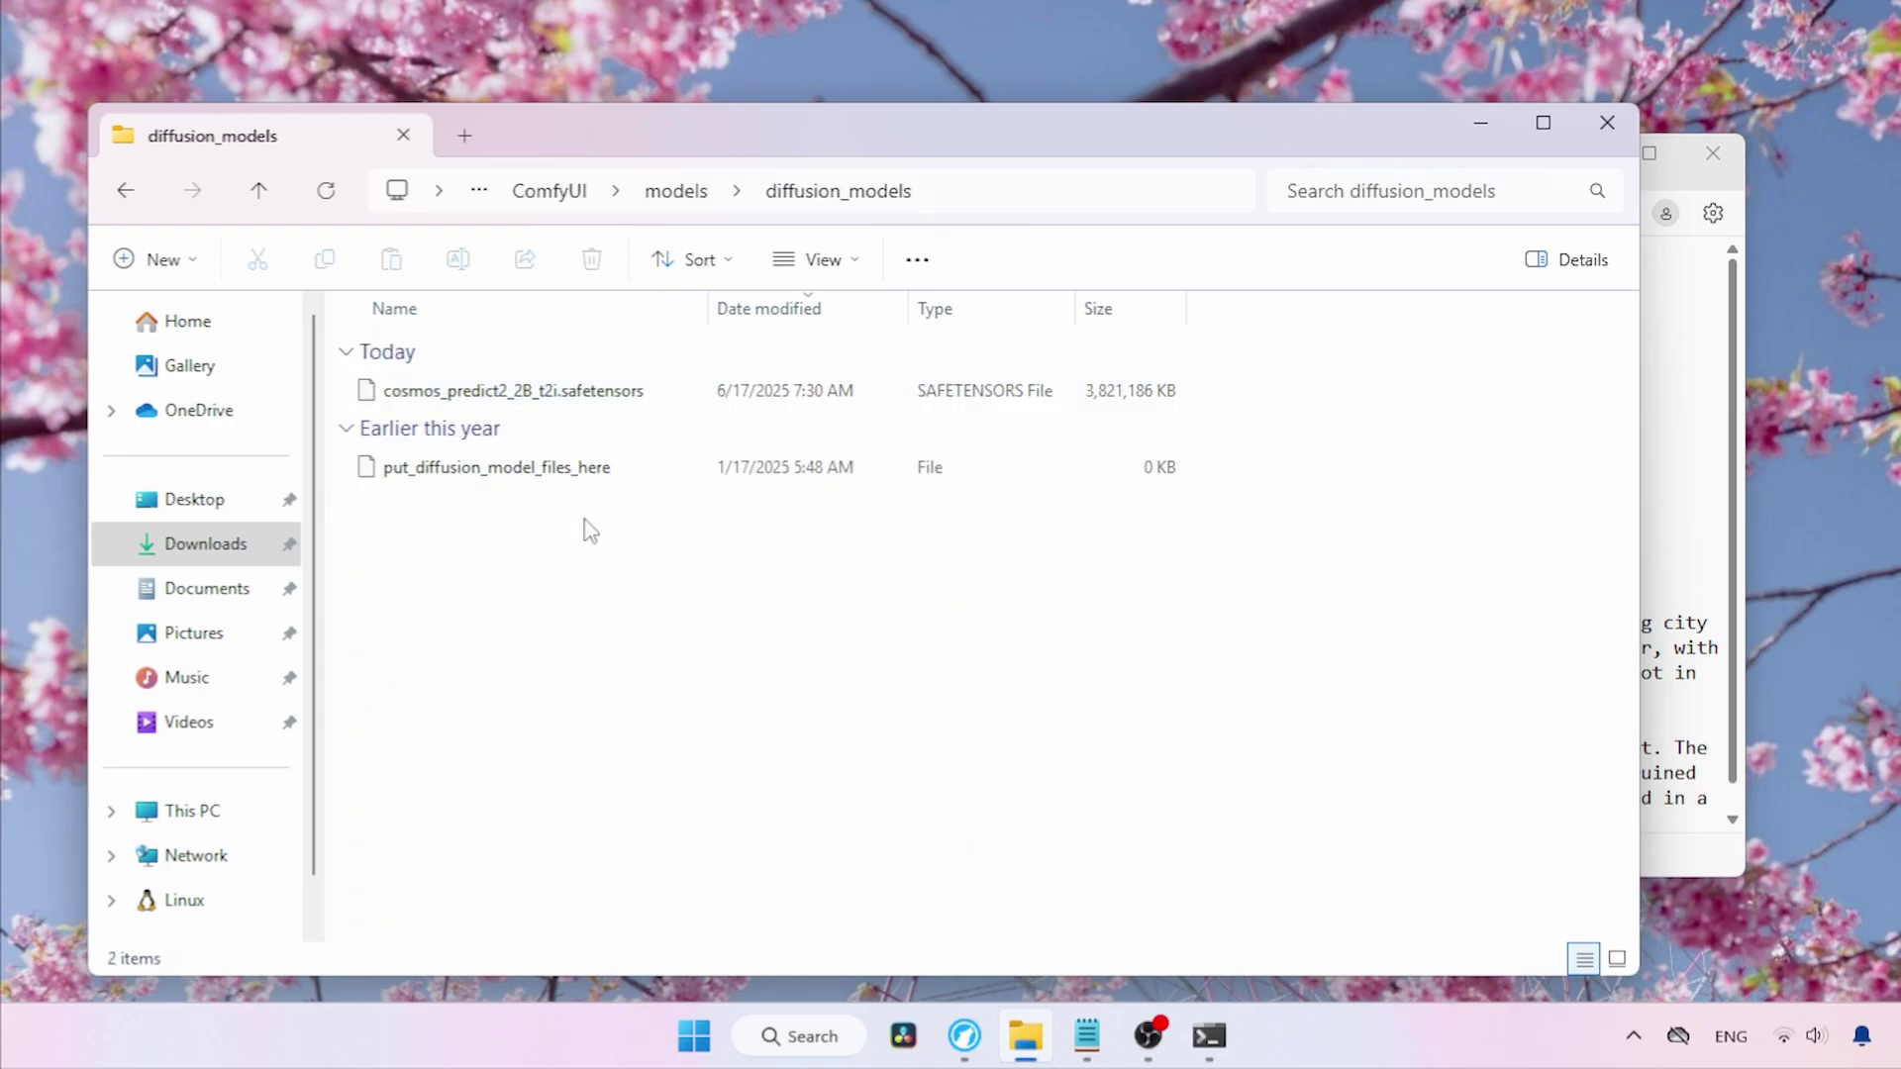
# Move oldt5_xxl_fp8_e4m3fn_scaled.safetensors from Downloads into the ComfyUI_windows_portable\ComfyUI\models\text_encoders folder.
pyautogui.click(231, 542)
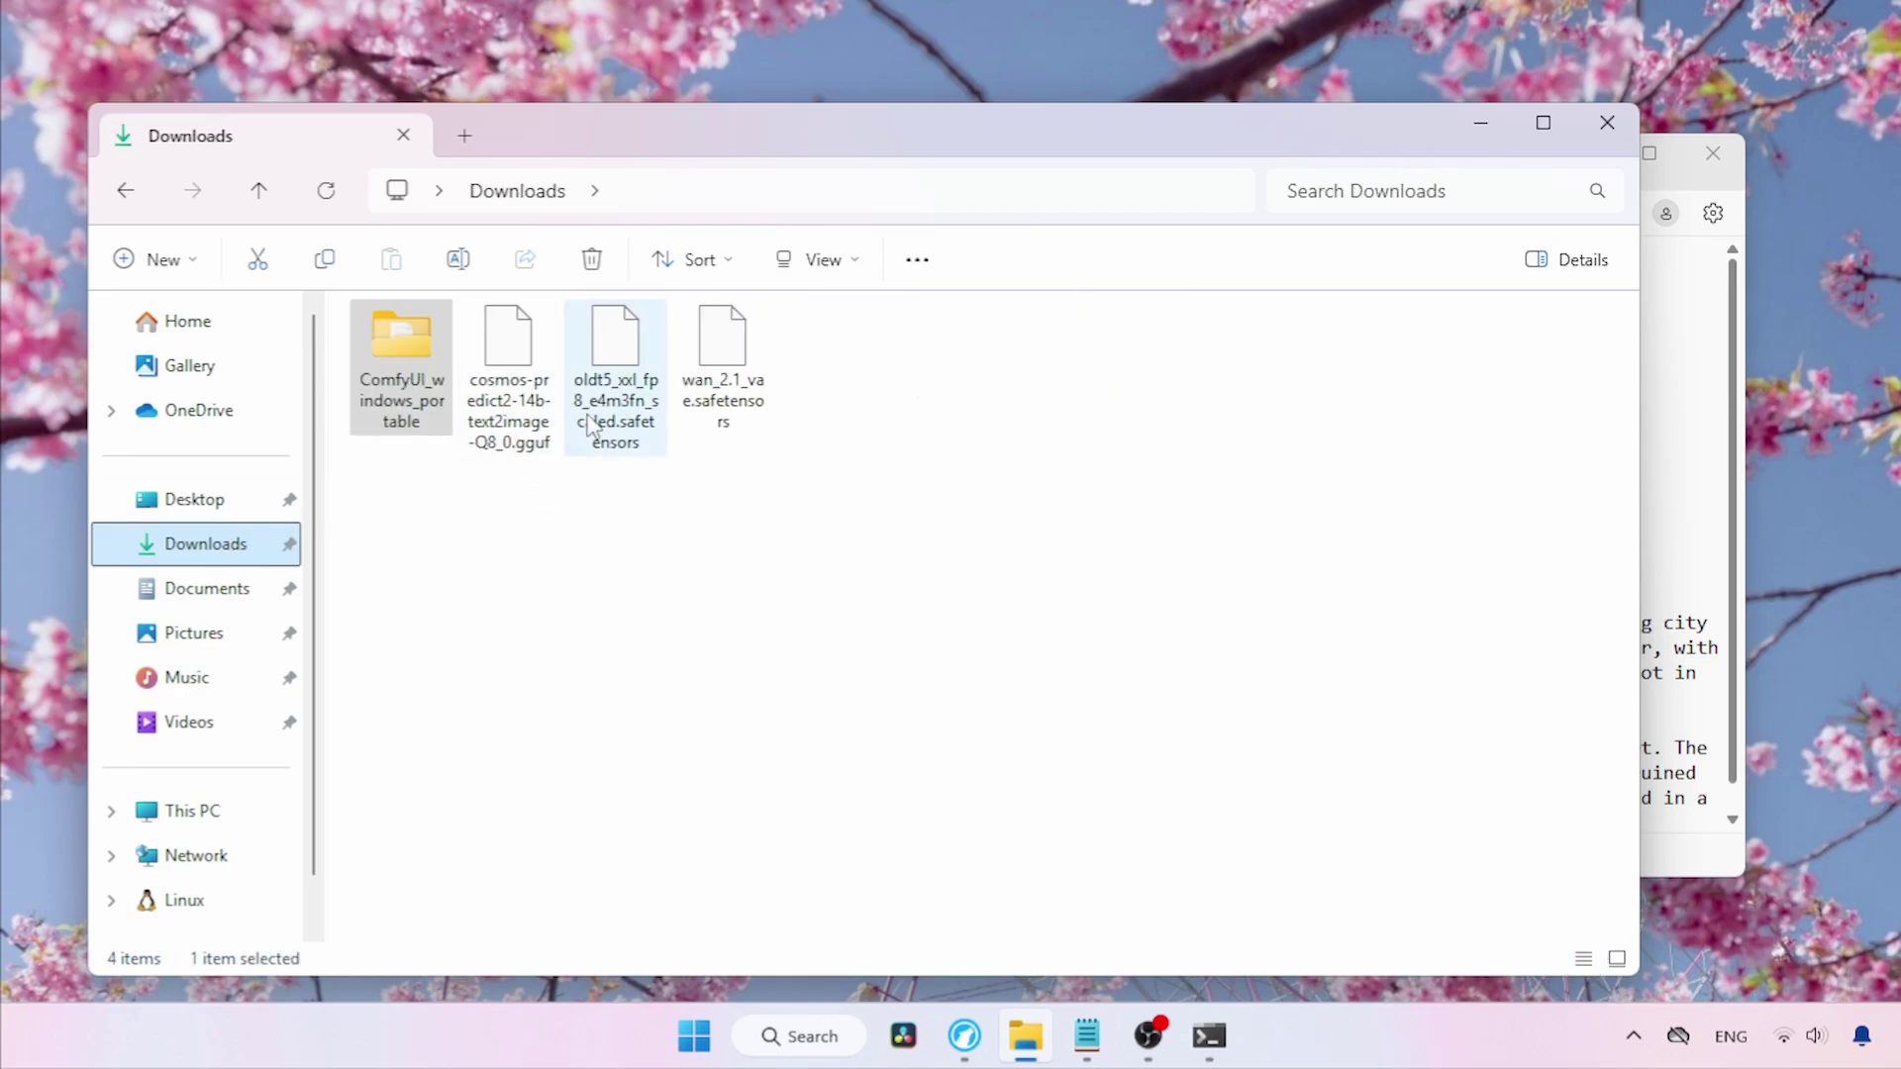
pyautogui.click(624, 428)
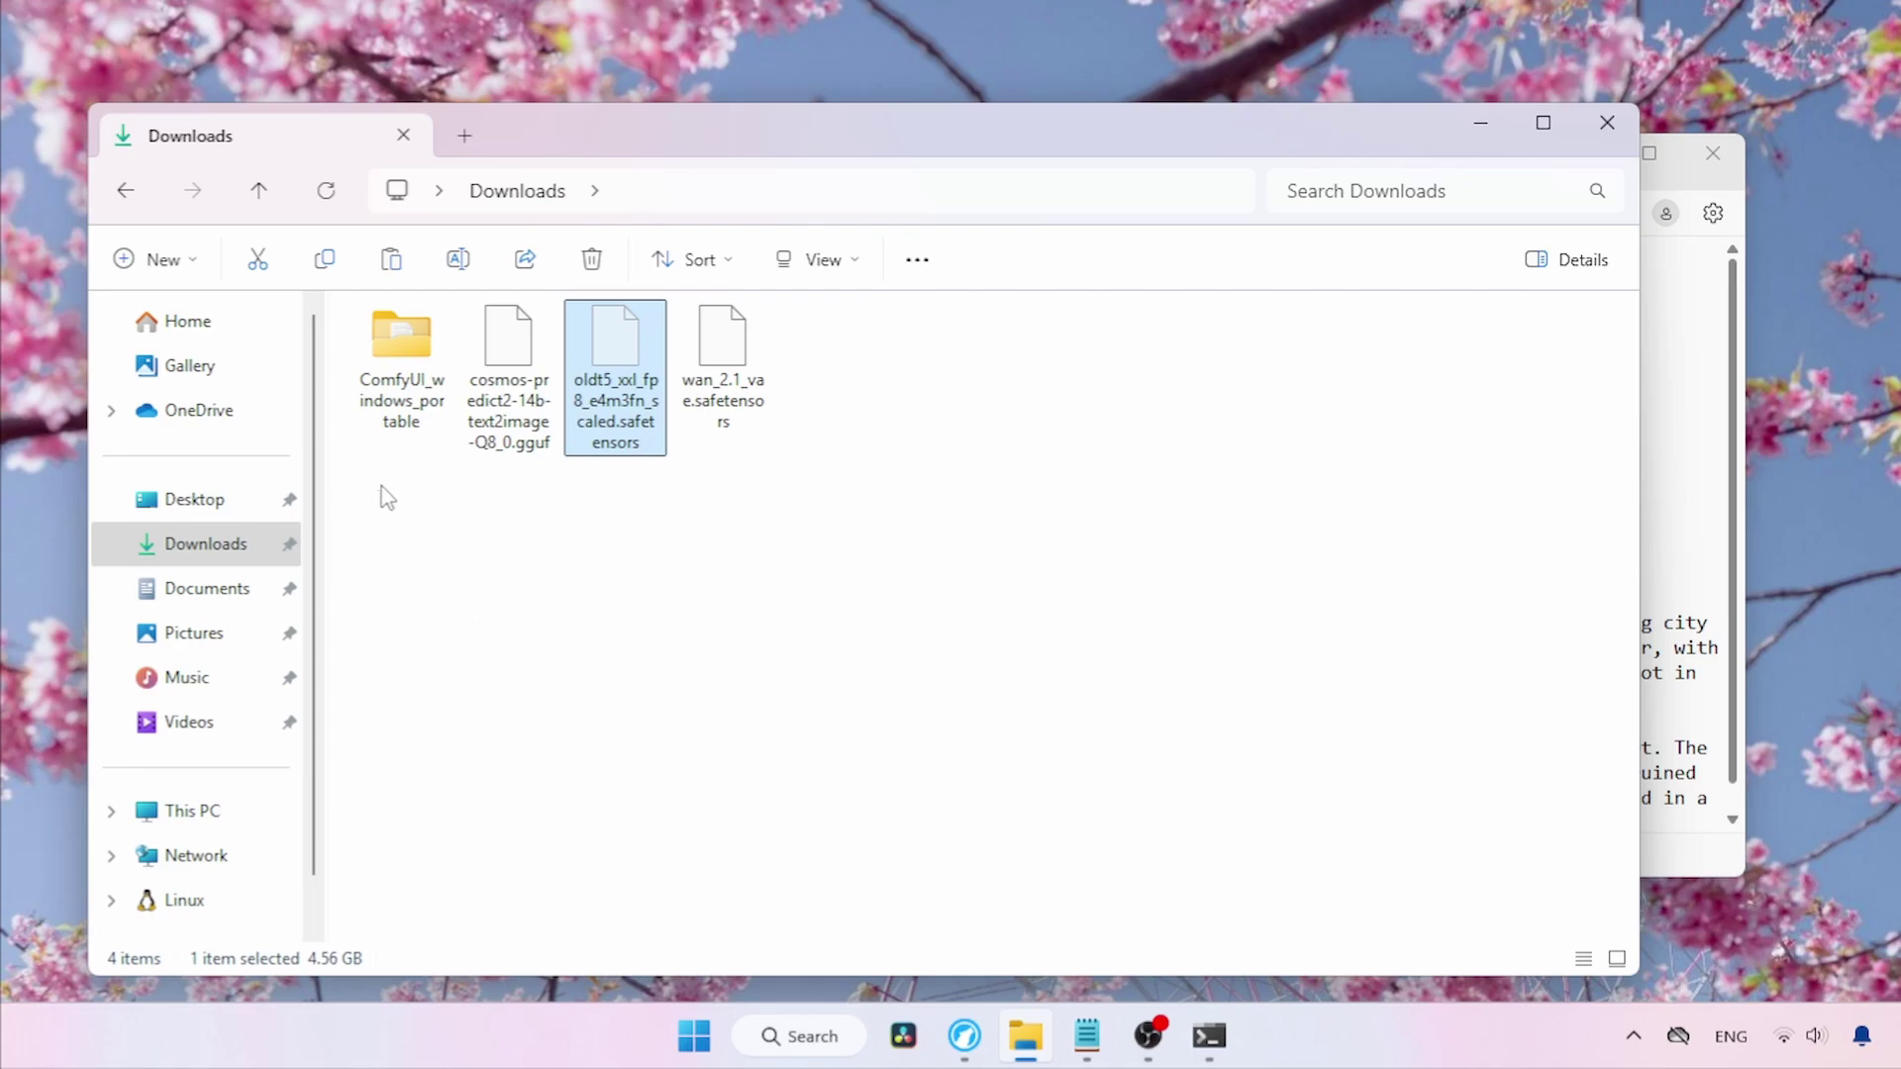
pyautogui.doubleClick(404, 392)
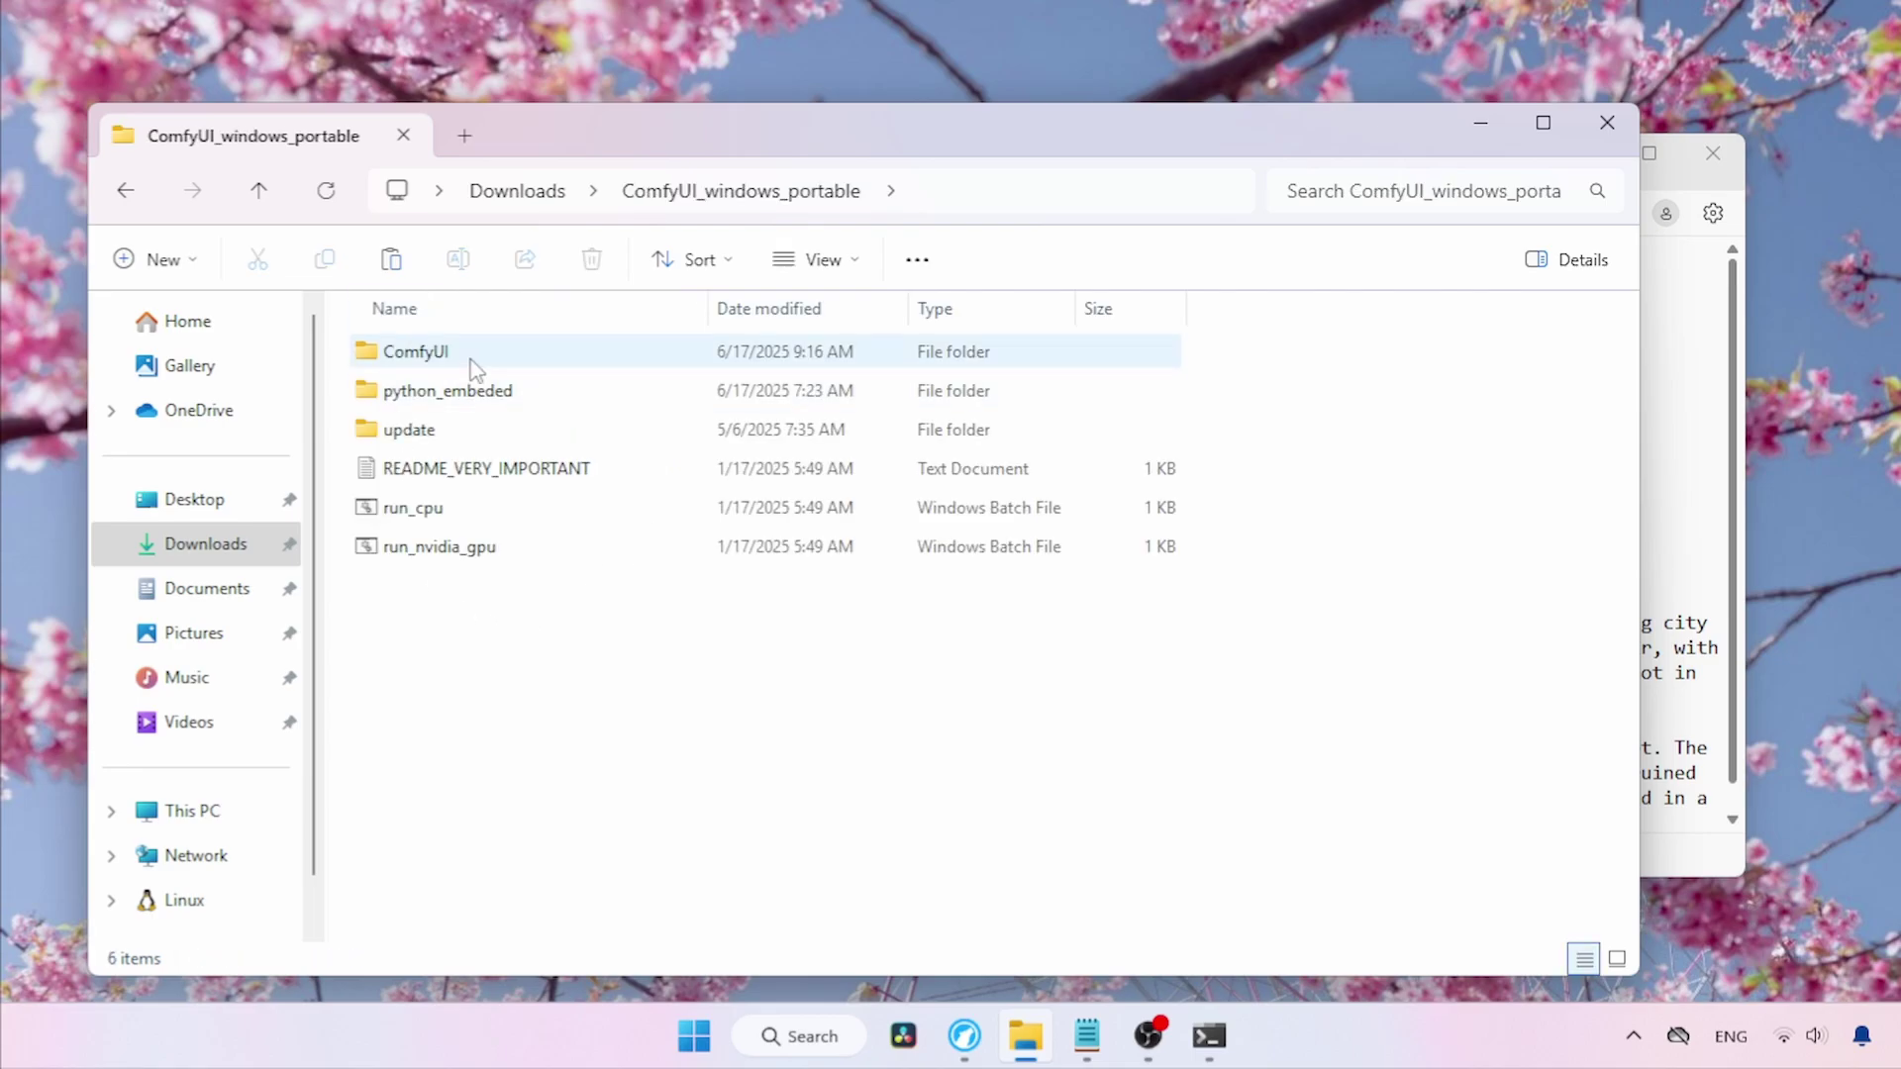
pyautogui.doubleClick(473, 368)
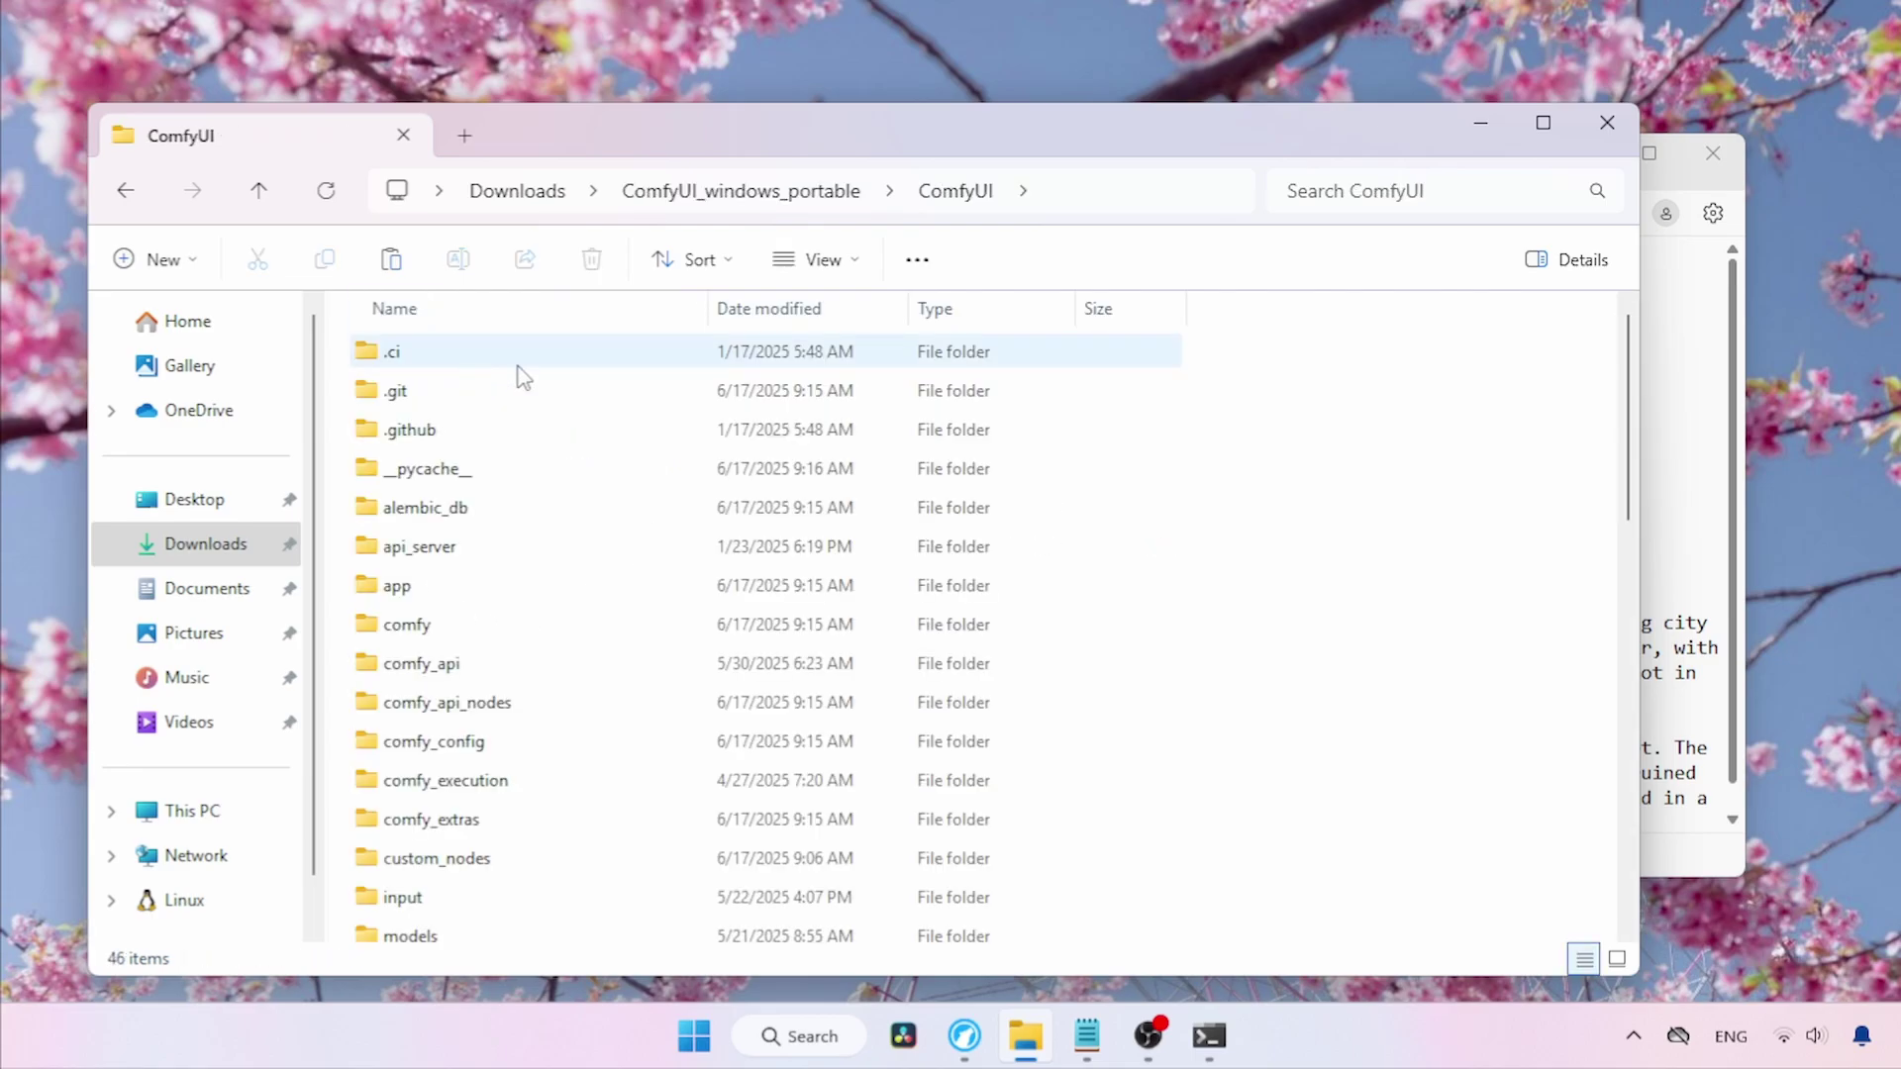
pyautogui.scroll(-1, 1629, 428)
pyautogui.scroll(-2, 1629, 428)
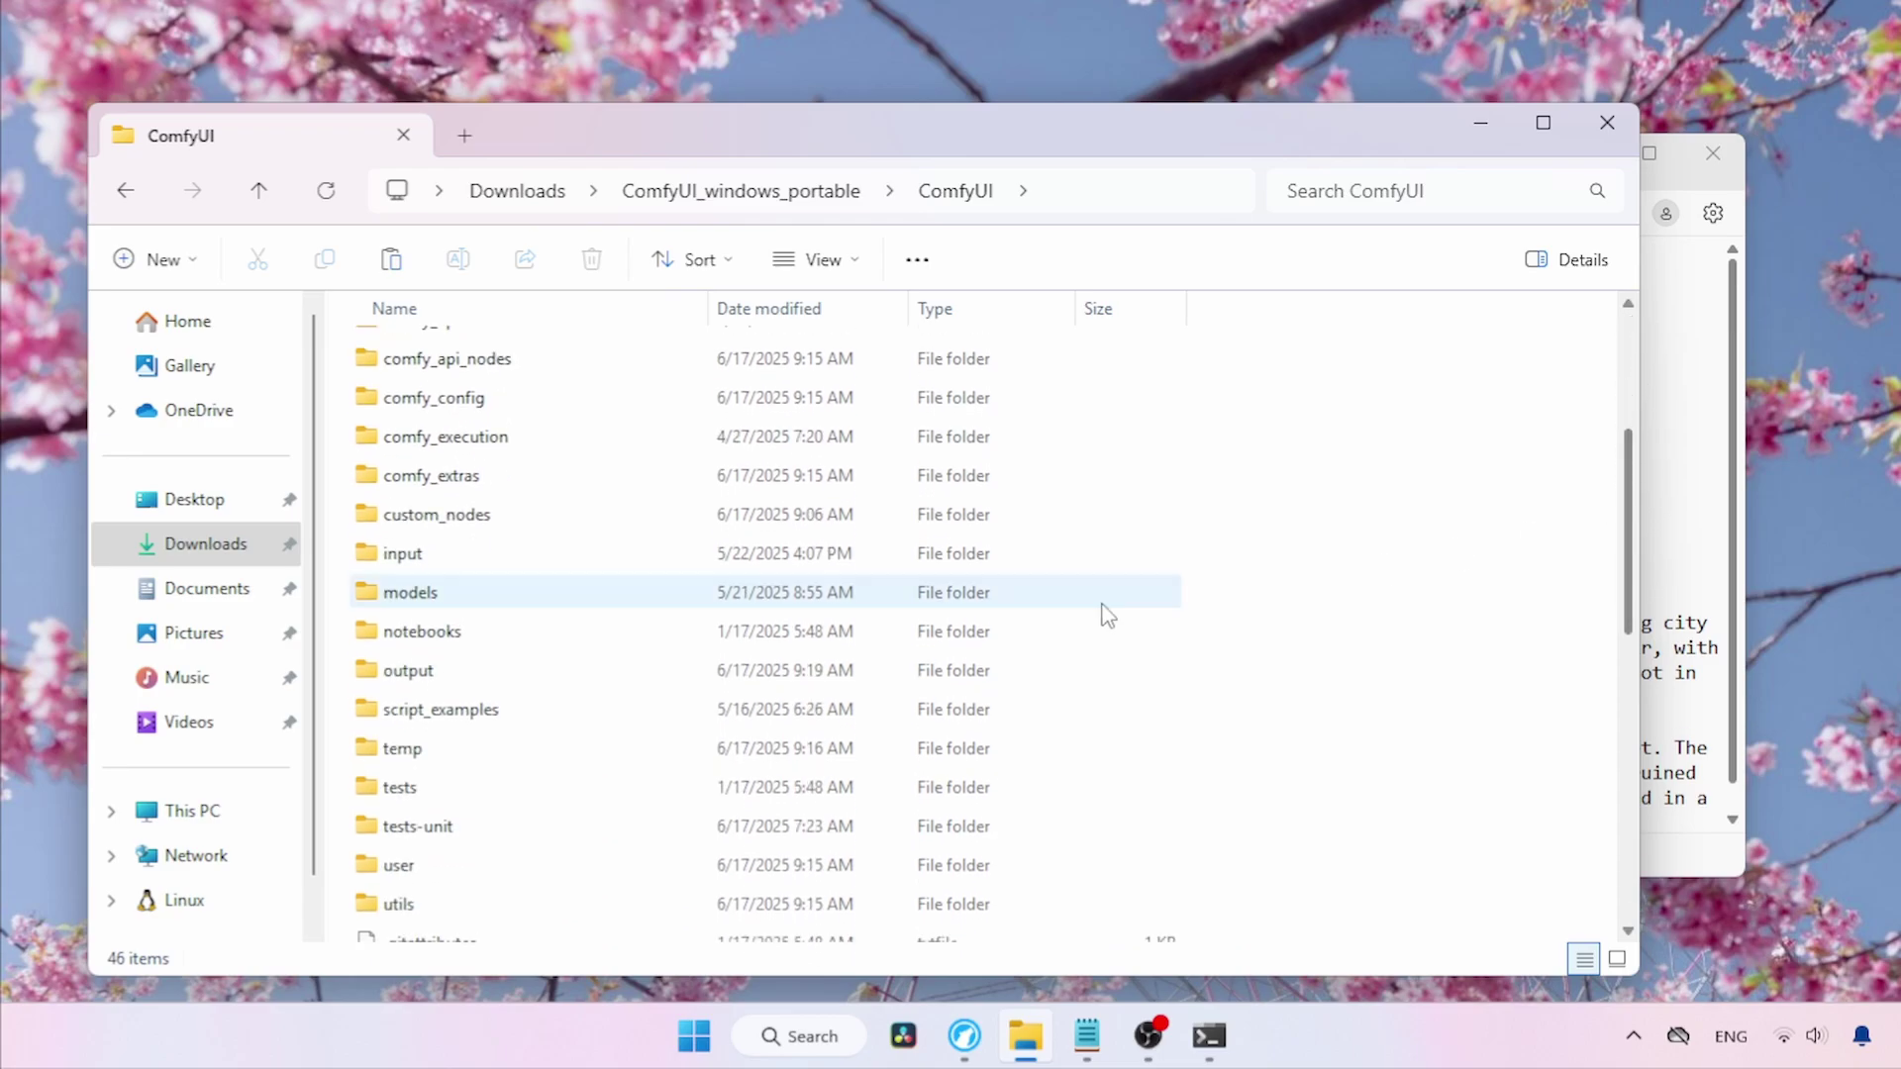
pyautogui.doubleClick(539, 594)
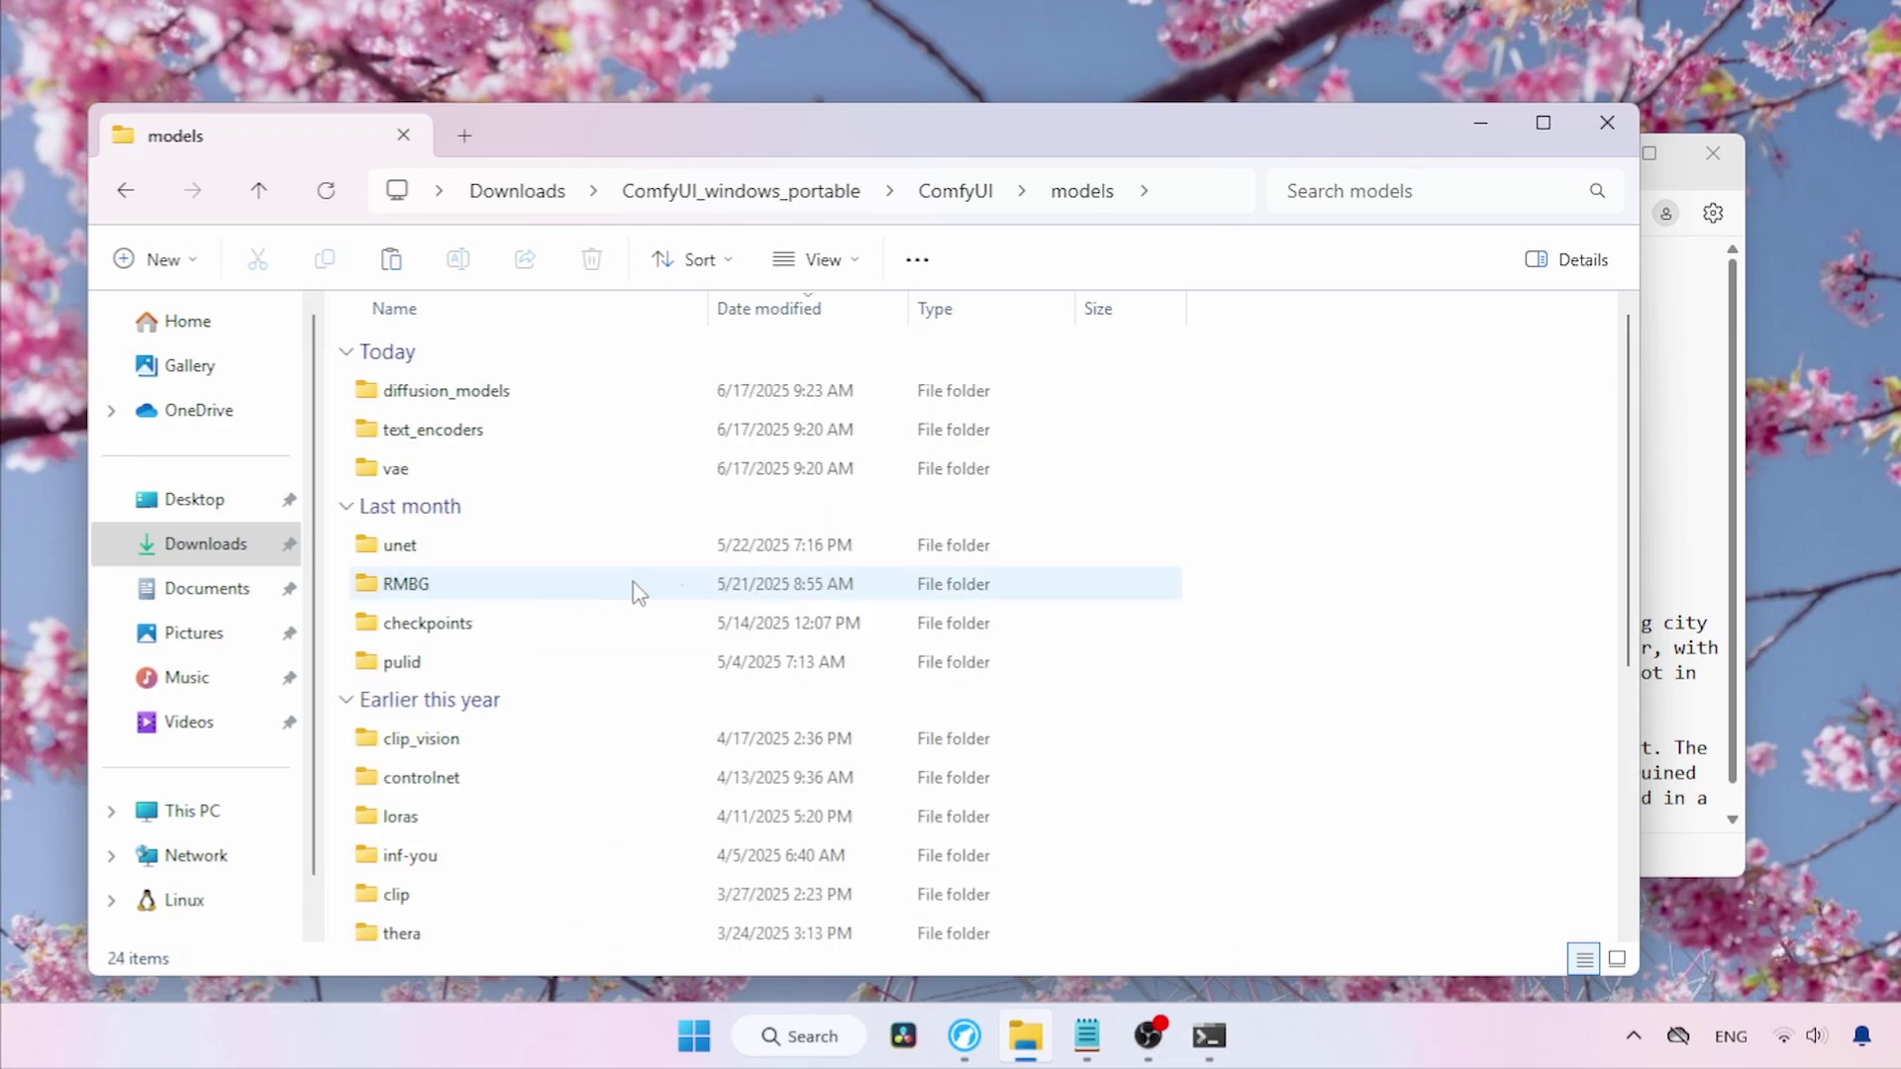
pyautogui.click(717, 433)
pyautogui.doubleClick(717, 433)
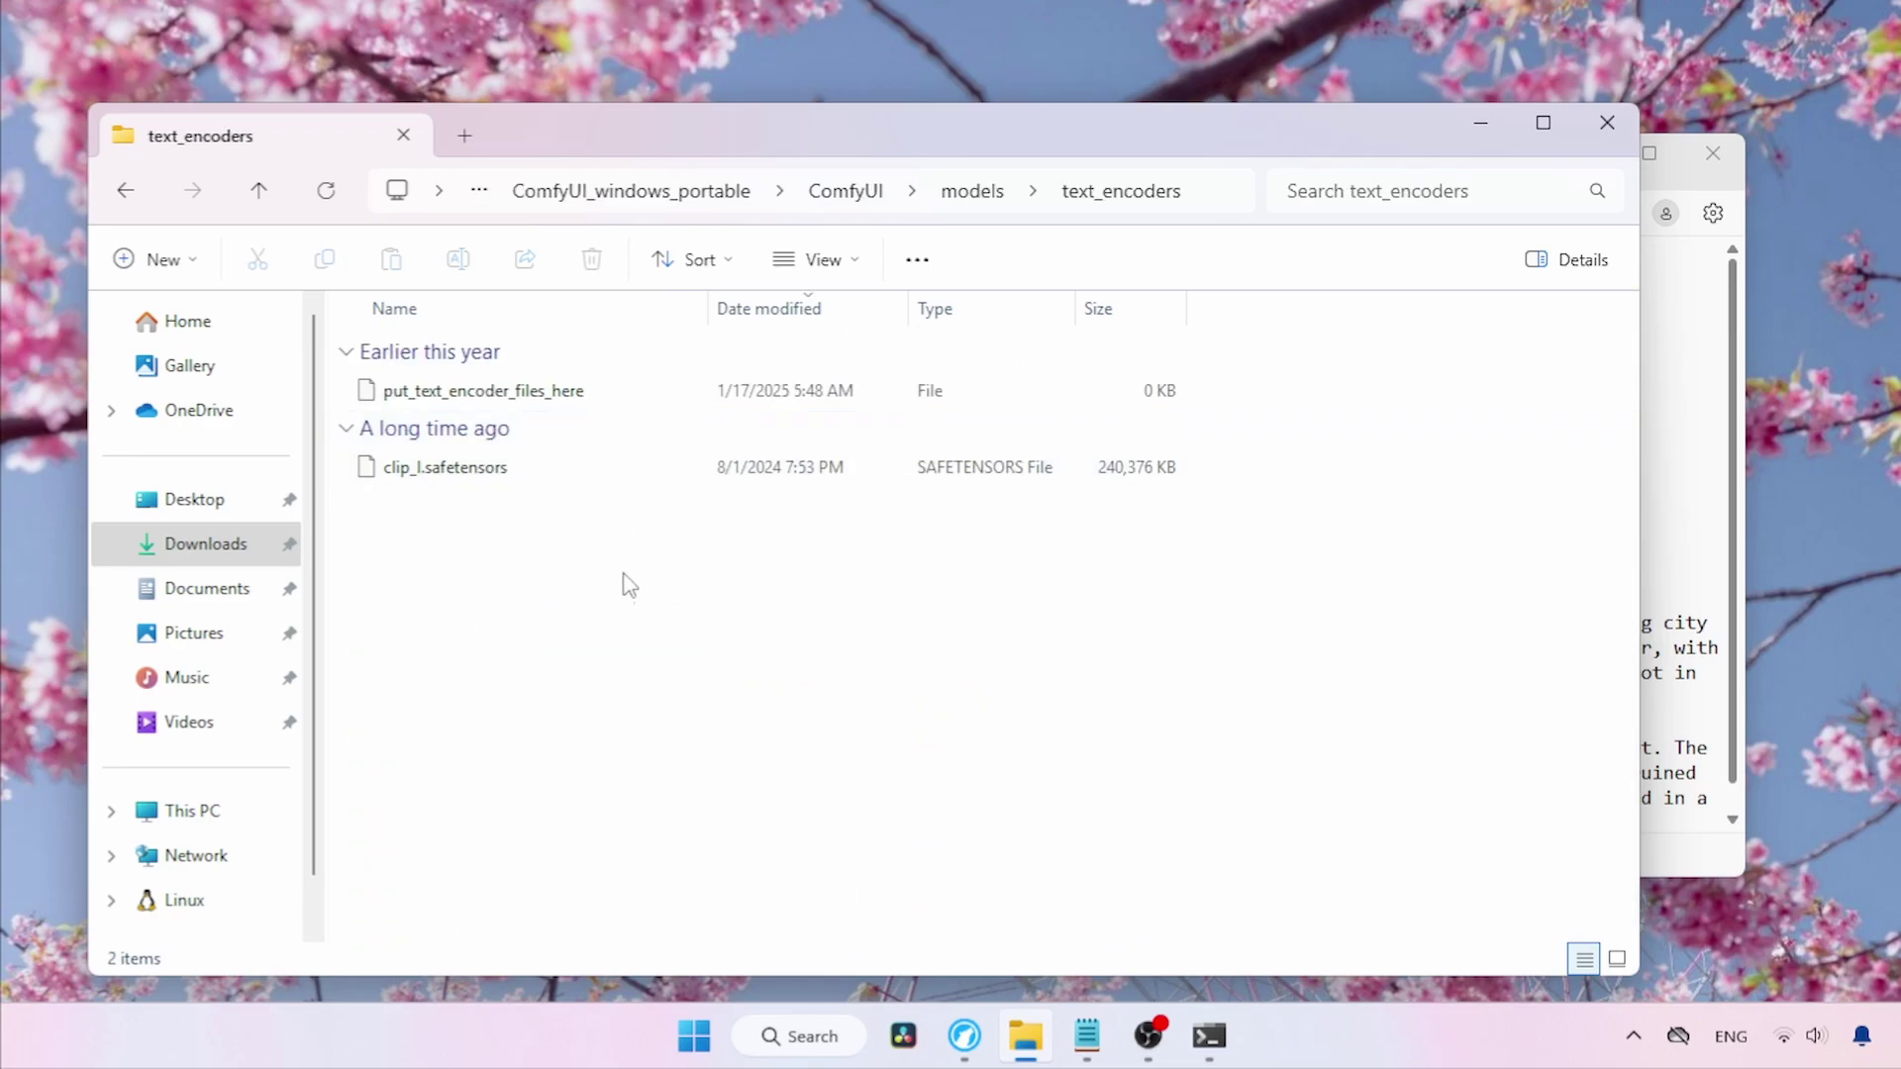
pyautogui.hotkey('ctrl', 'v')
pyautogui.click(679, 628)
# Move wan_2.1_vae.safetensors from Downloads into the ComfyUI_windows_portable\ComfyUI\models\vae folder, and close File Explorer.
pyautogui.click(225, 557)
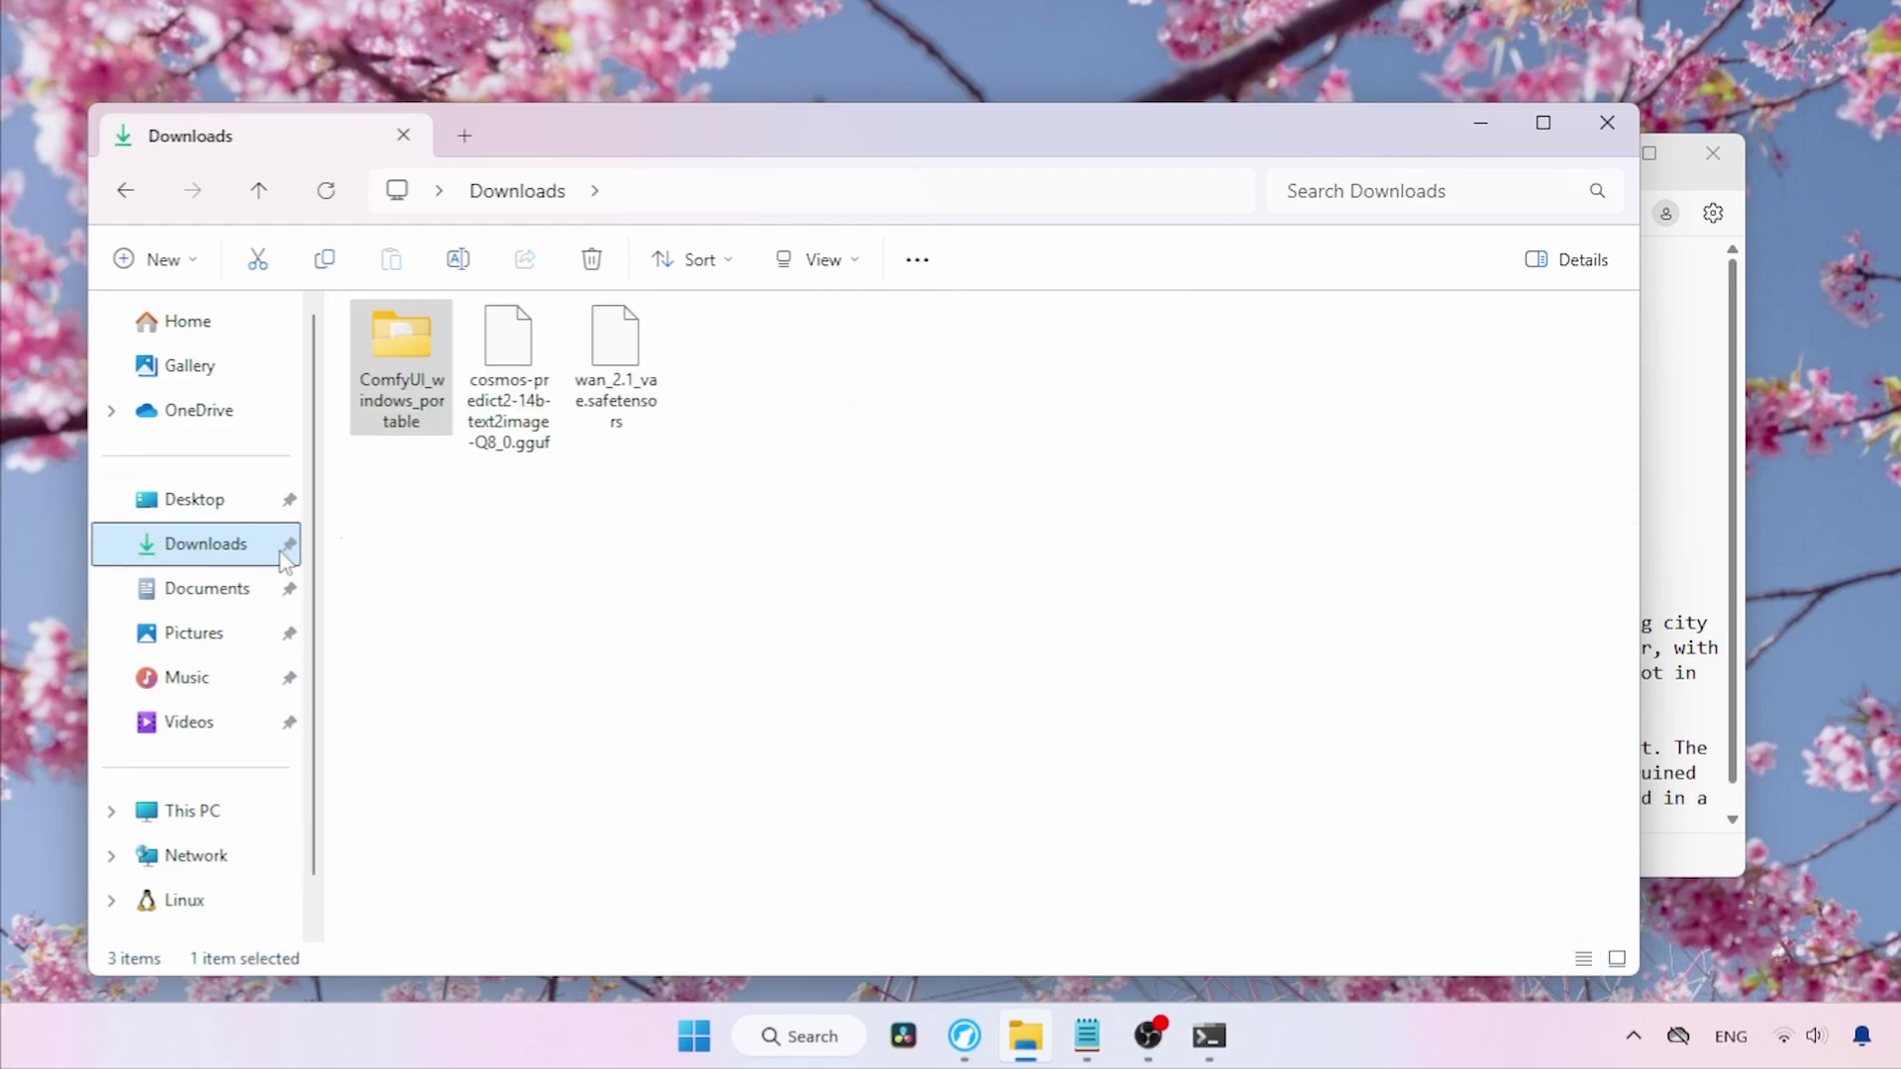
pyautogui.click(615, 401)
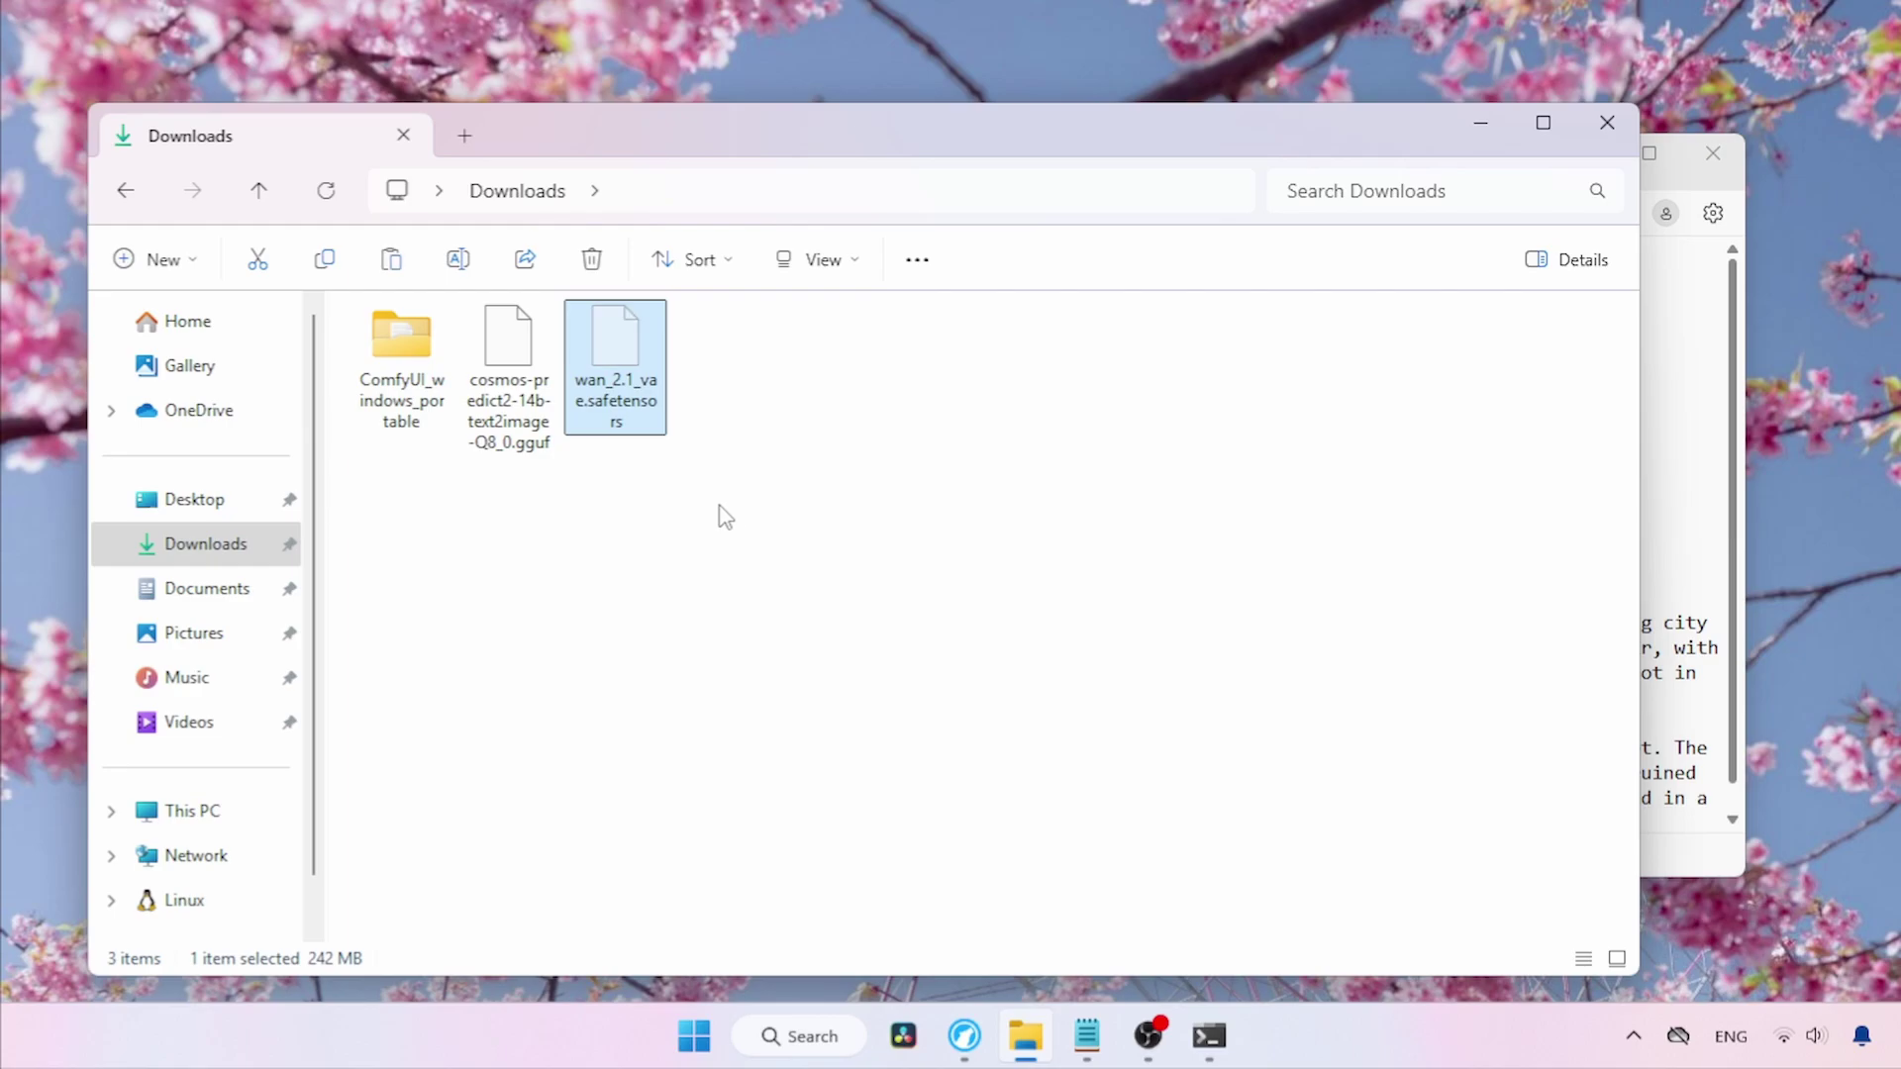
pyautogui.doubleClick(401, 361)
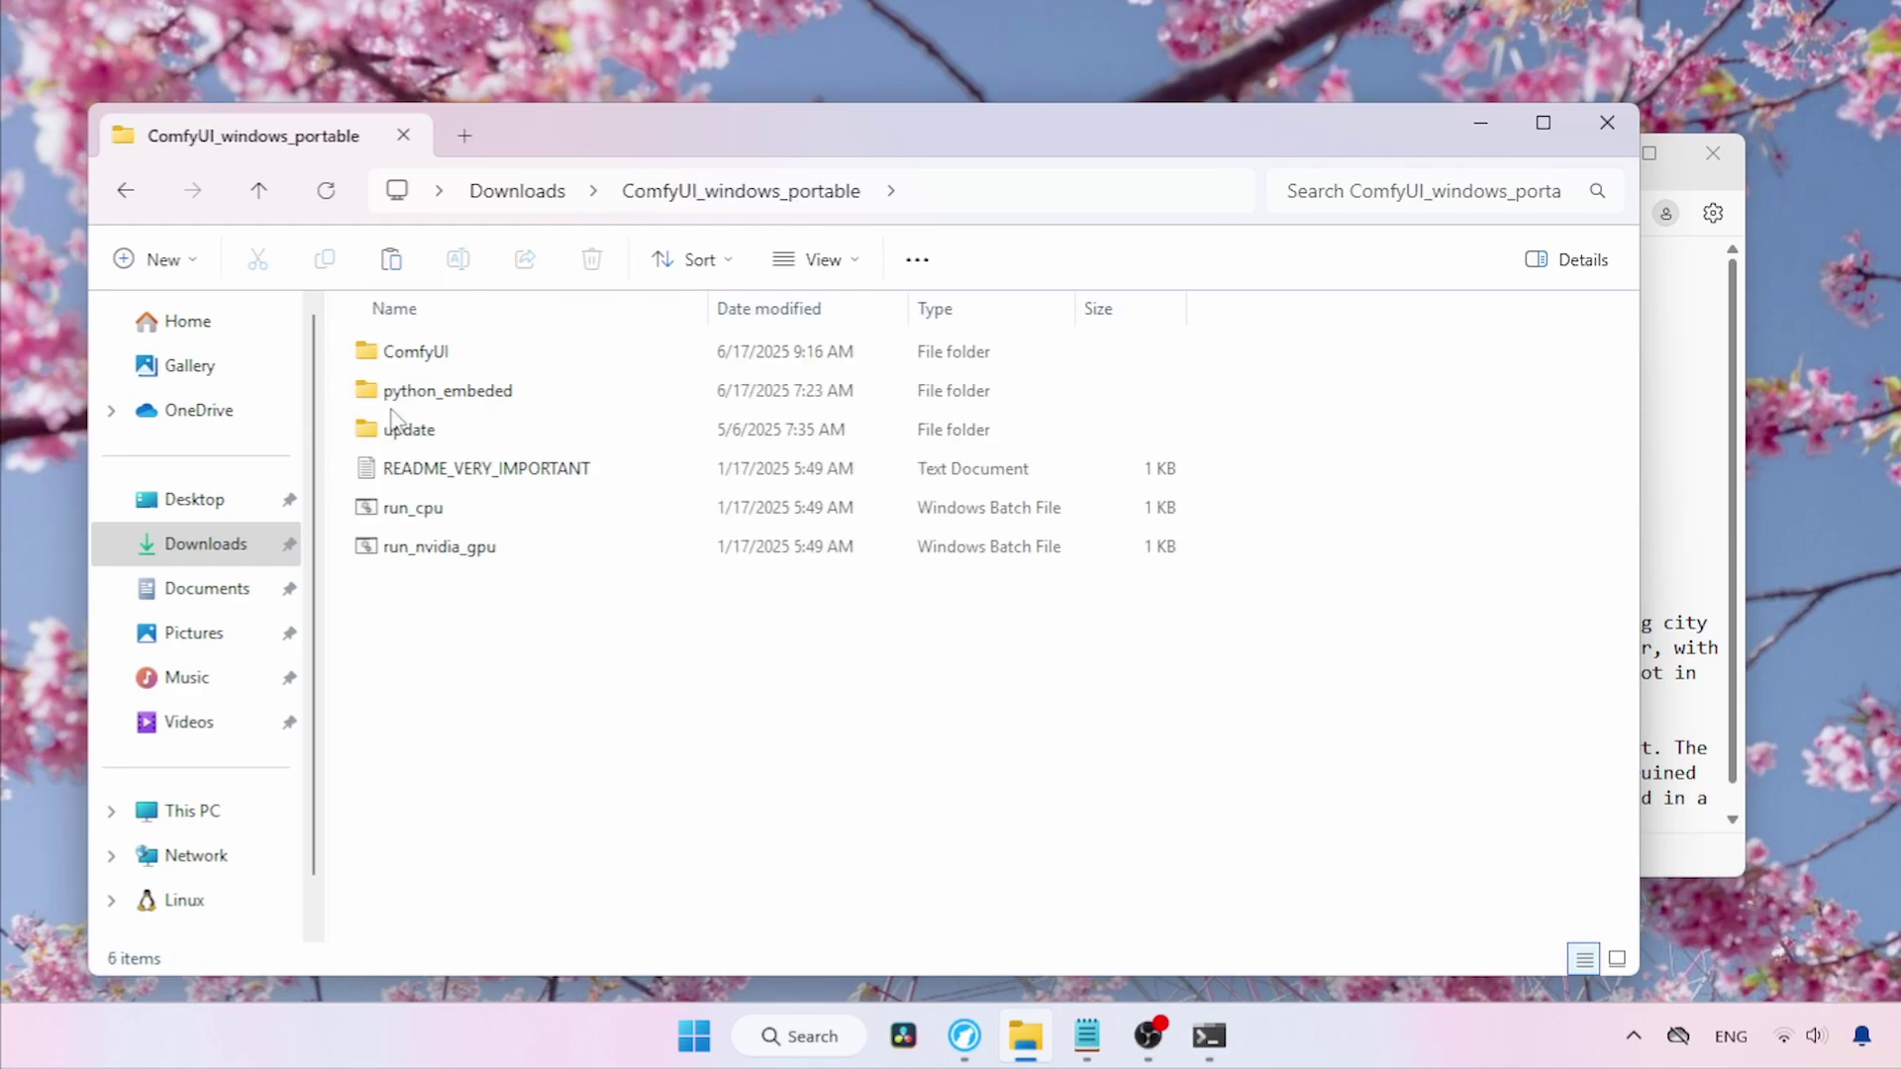
pyautogui.doubleClick(618, 369)
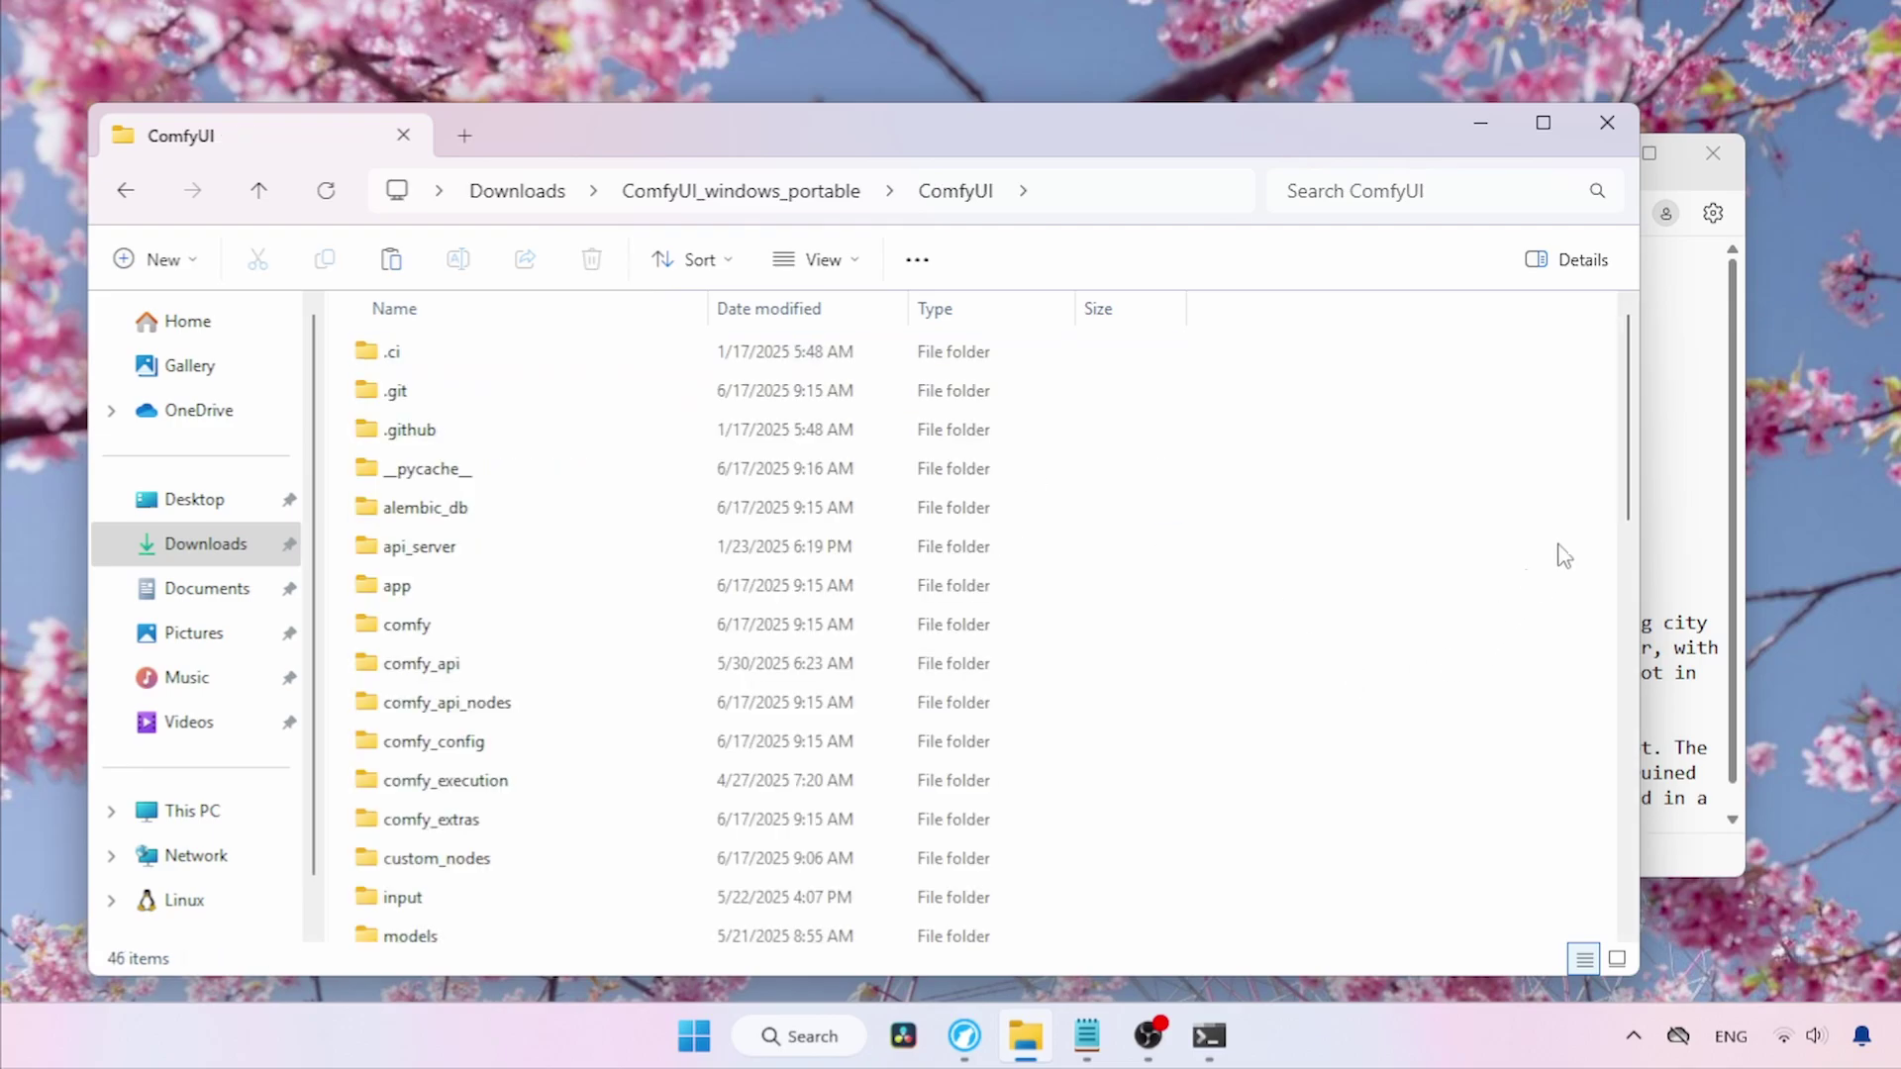
pyautogui.scroll(-2, 1632, 486)
pyautogui.doubleClick(447, 740)
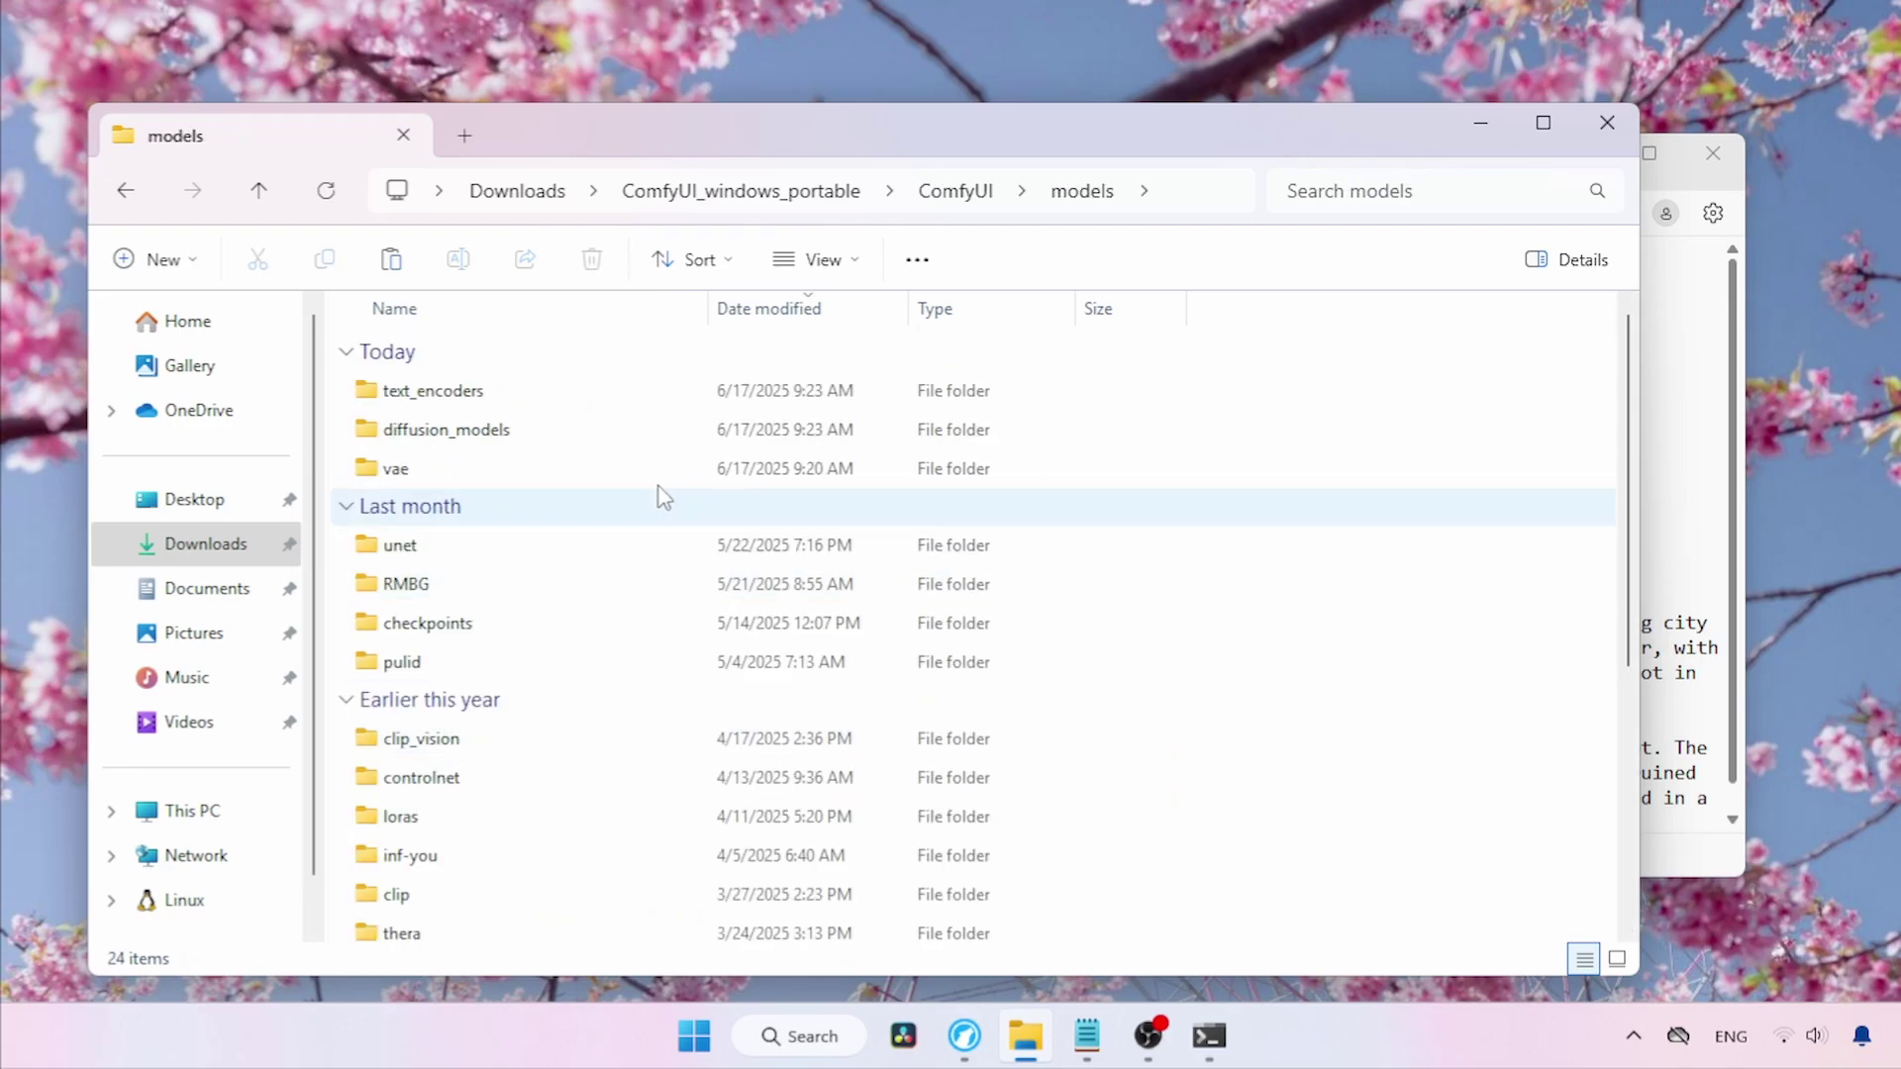
pyautogui.click(691, 478)
pyautogui.doubleClick(693, 485)
pyautogui.hotkey('ctrl', 'v')
pyautogui.click(681, 556)
pyautogui.click(742, 191)
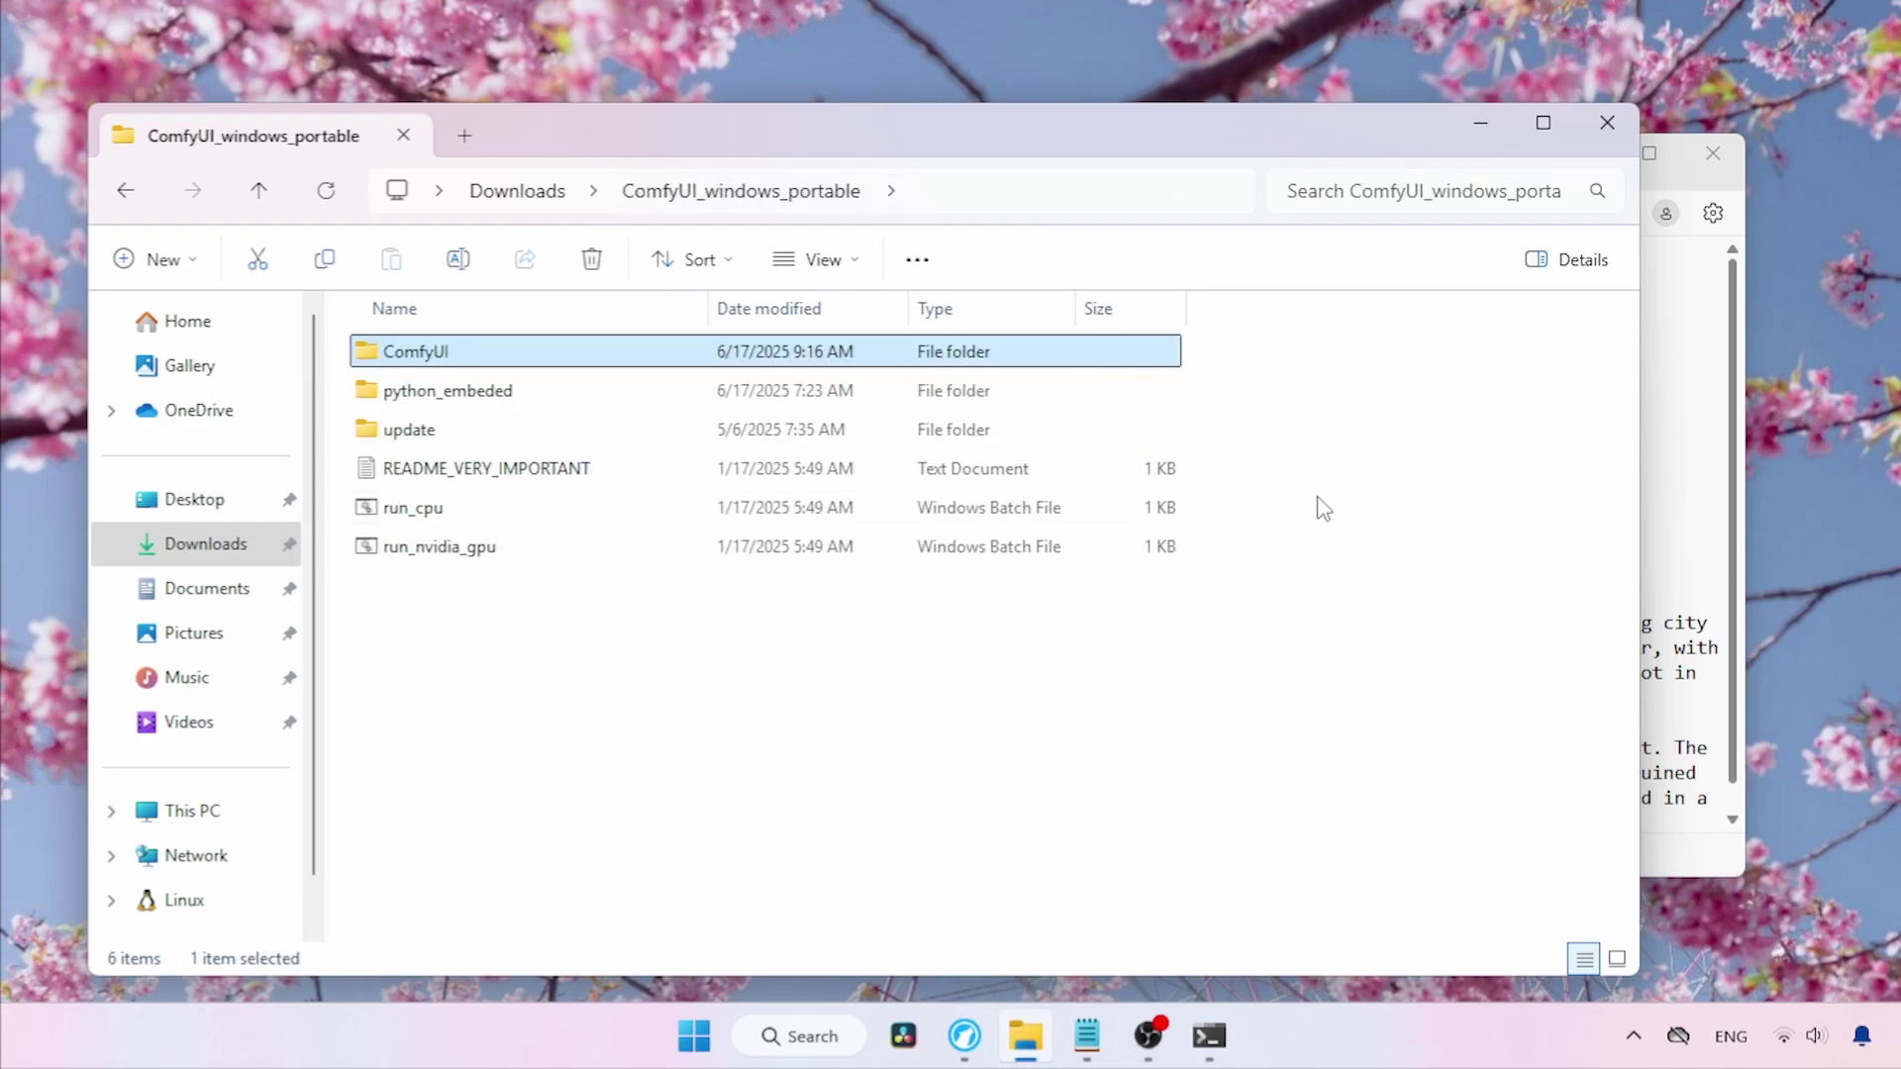
pyautogui.click(1607, 123)
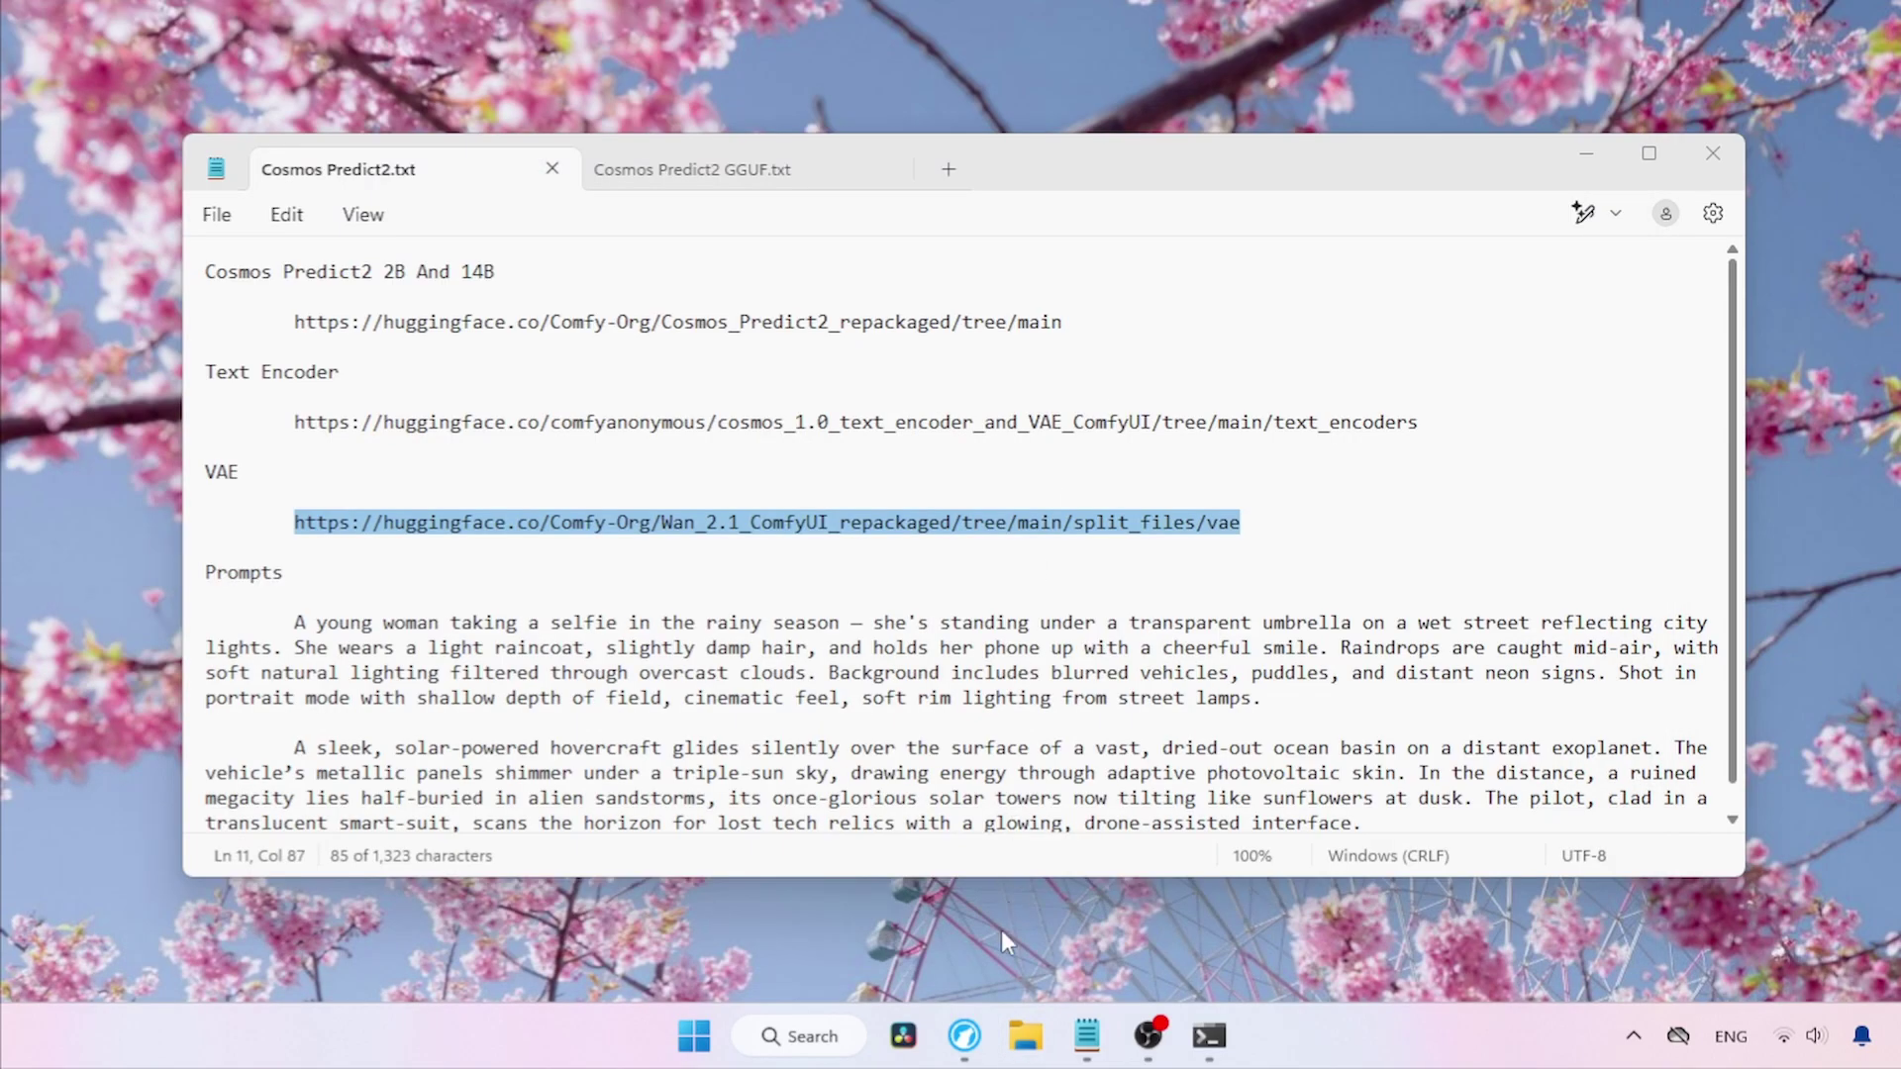
# Switch to ComfyUI in the browser and add a Load Diffusion Model node to the empty workflow.
pyautogui.click(965, 1035)
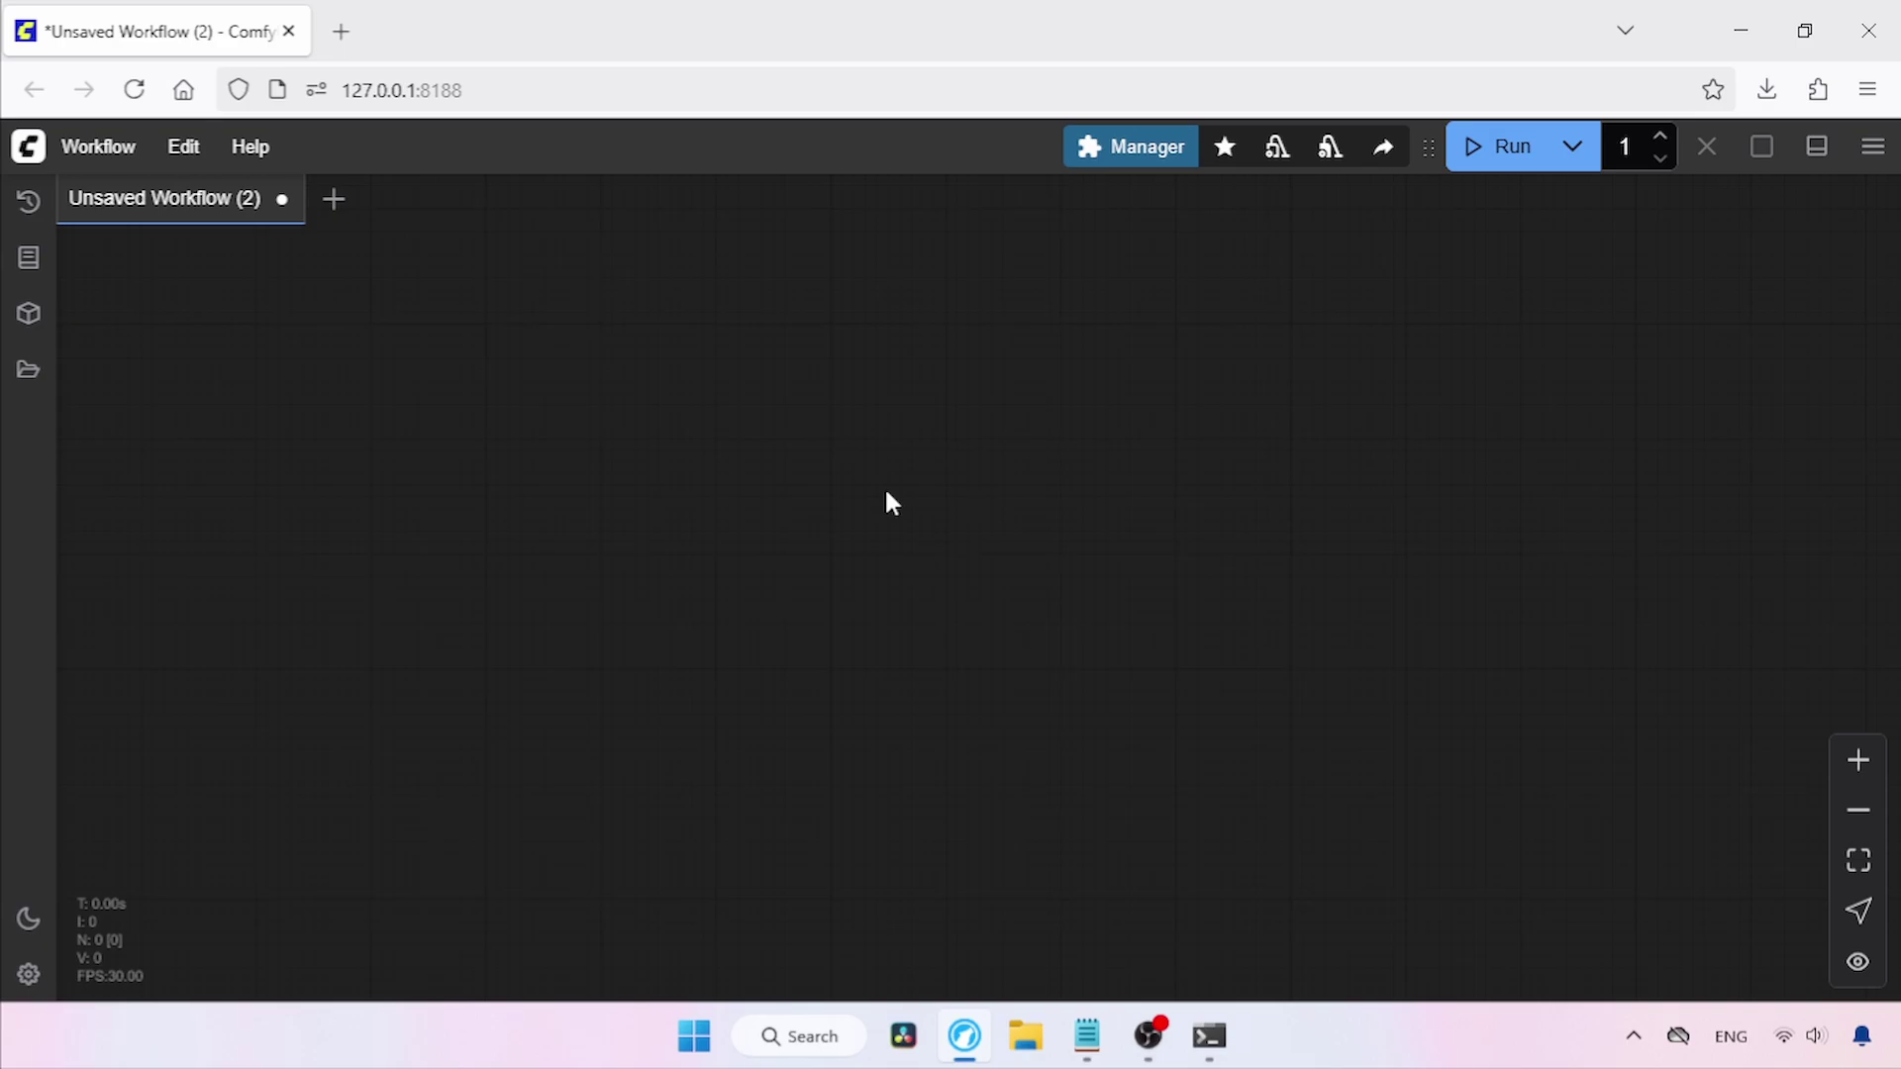
pyautogui.doubleClick(709, 392)
pyautogui.write('load diffus')
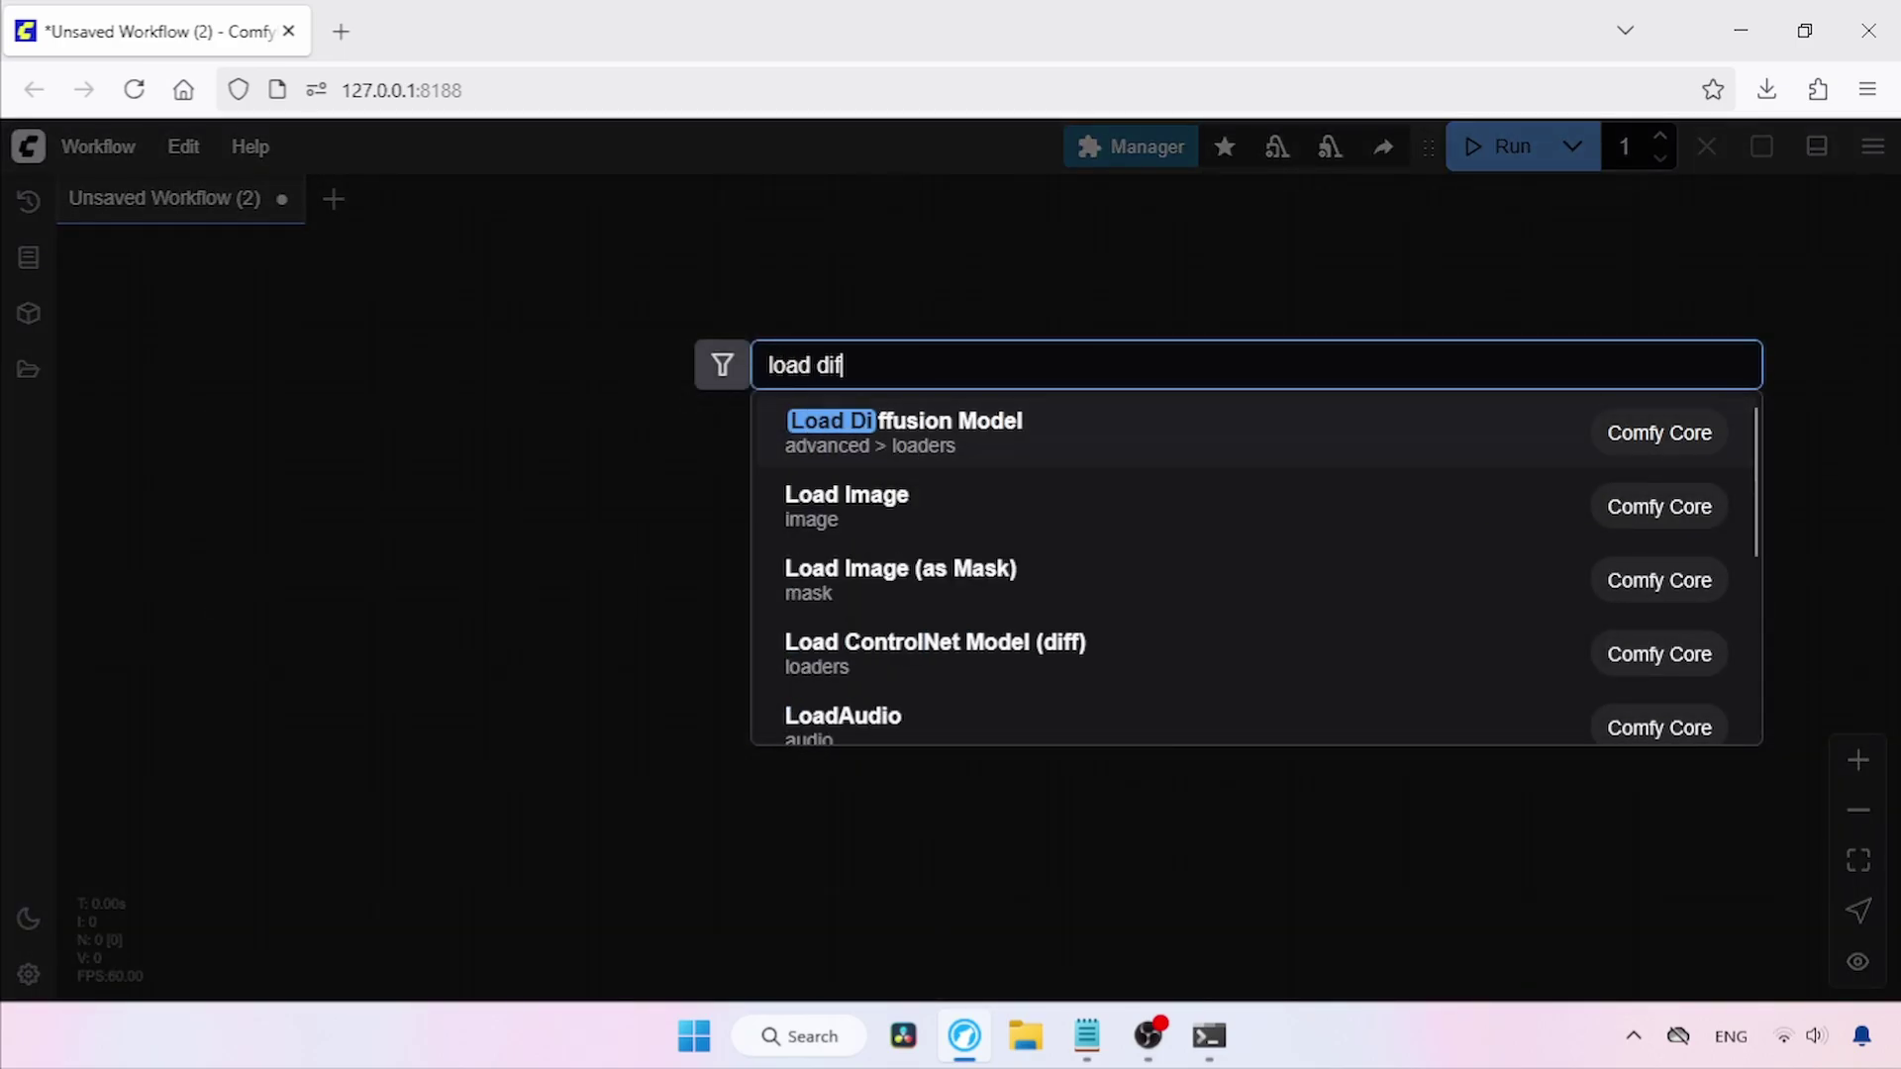
pyautogui.click(971, 429)
pyautogui.moveTo(875, 386); pyautogui.dragTo(612, 374)
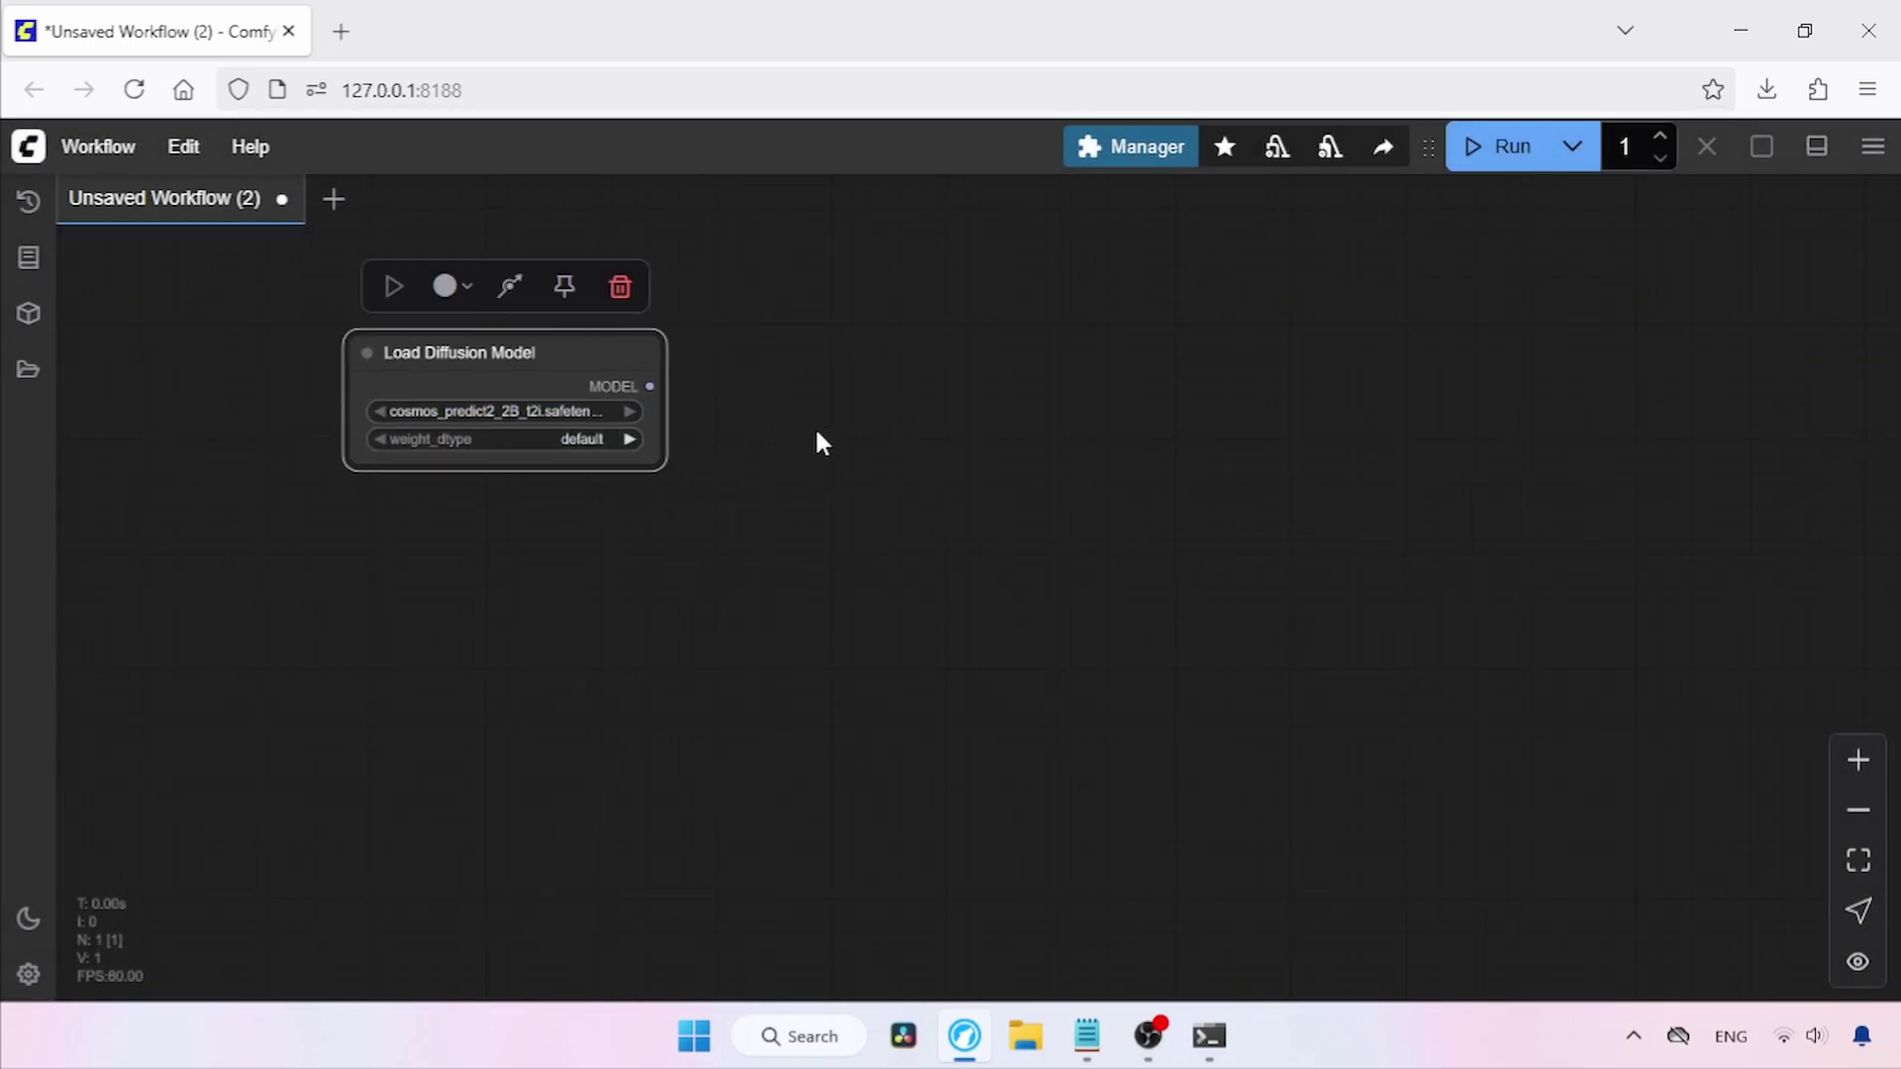
pyautogui.moveTo(490, 406); pyautogui.dragTo(543, 412)
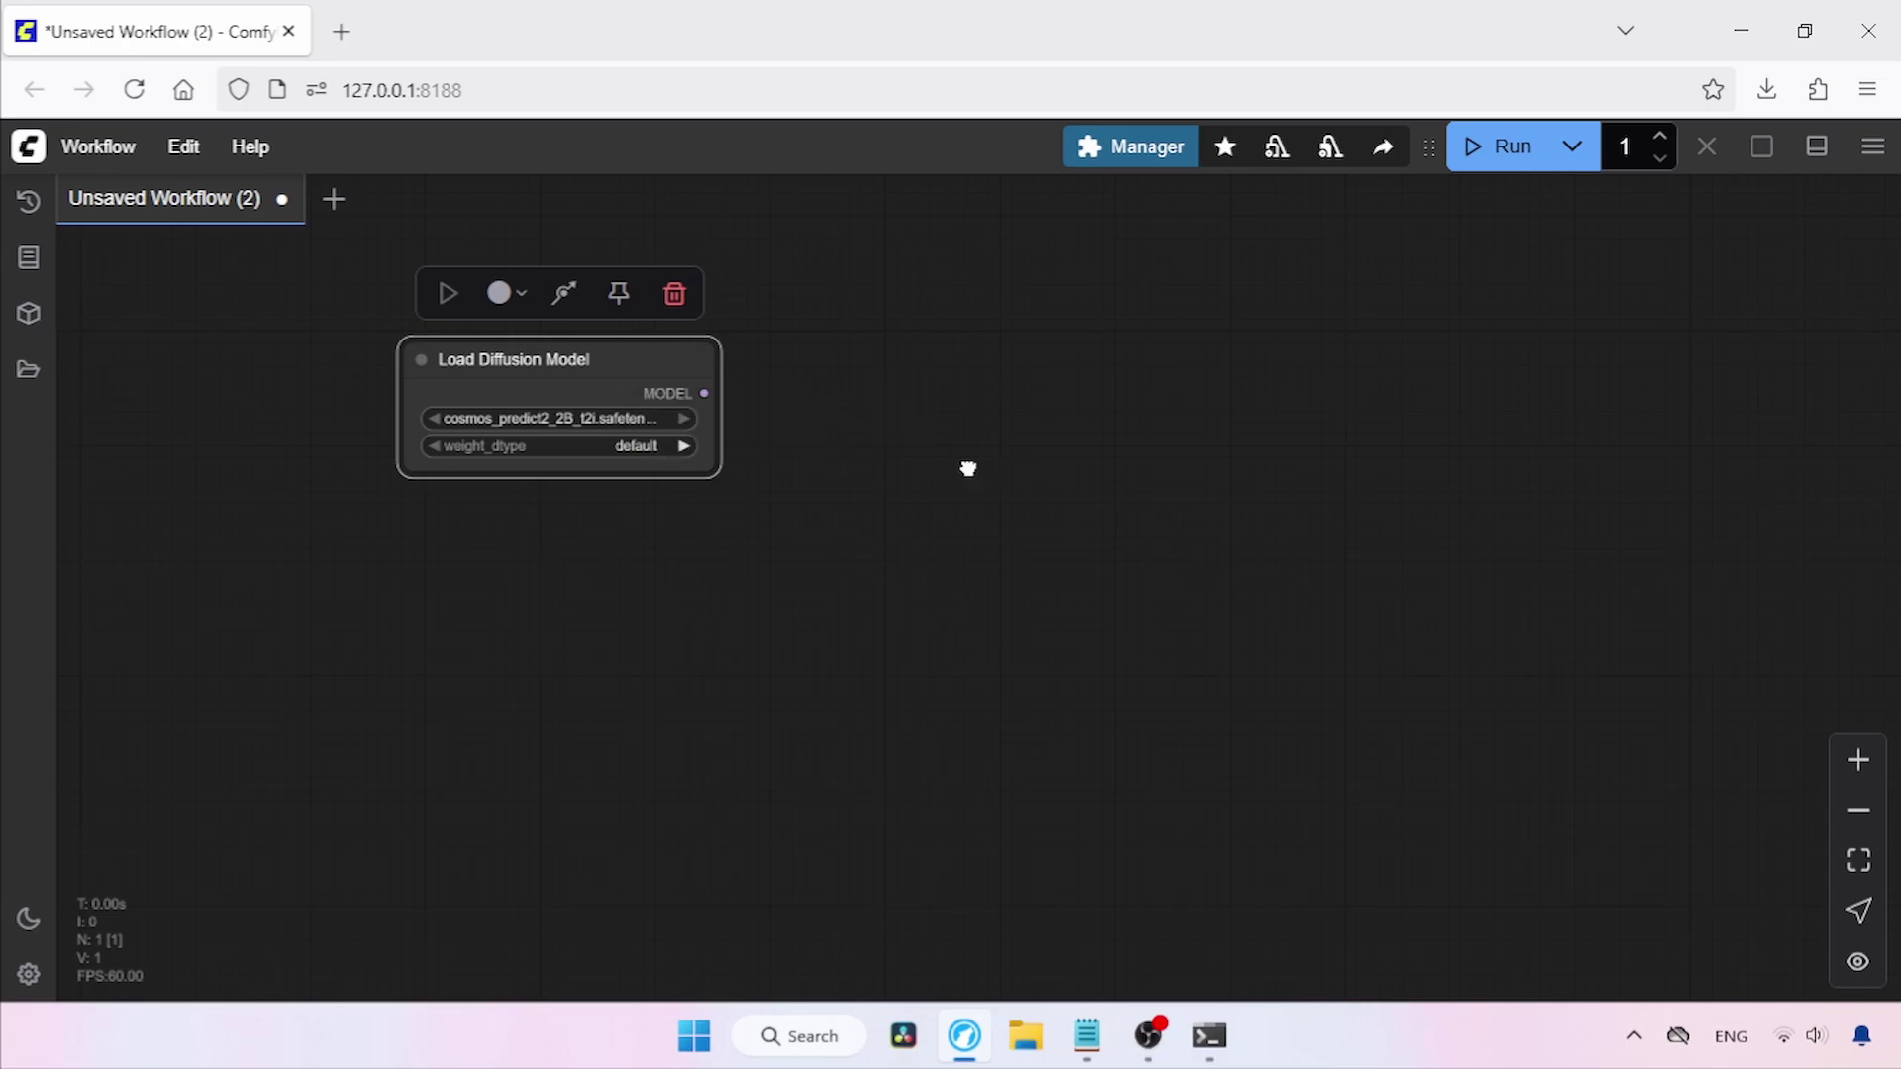
# Add a Load CLIP node and place it directly below the Load Diffusion Model node.
pyautogui.moveTo(968, 468); pyautogui.dragTo(904, 447)
pyautogui.doubleClick(904, 438)
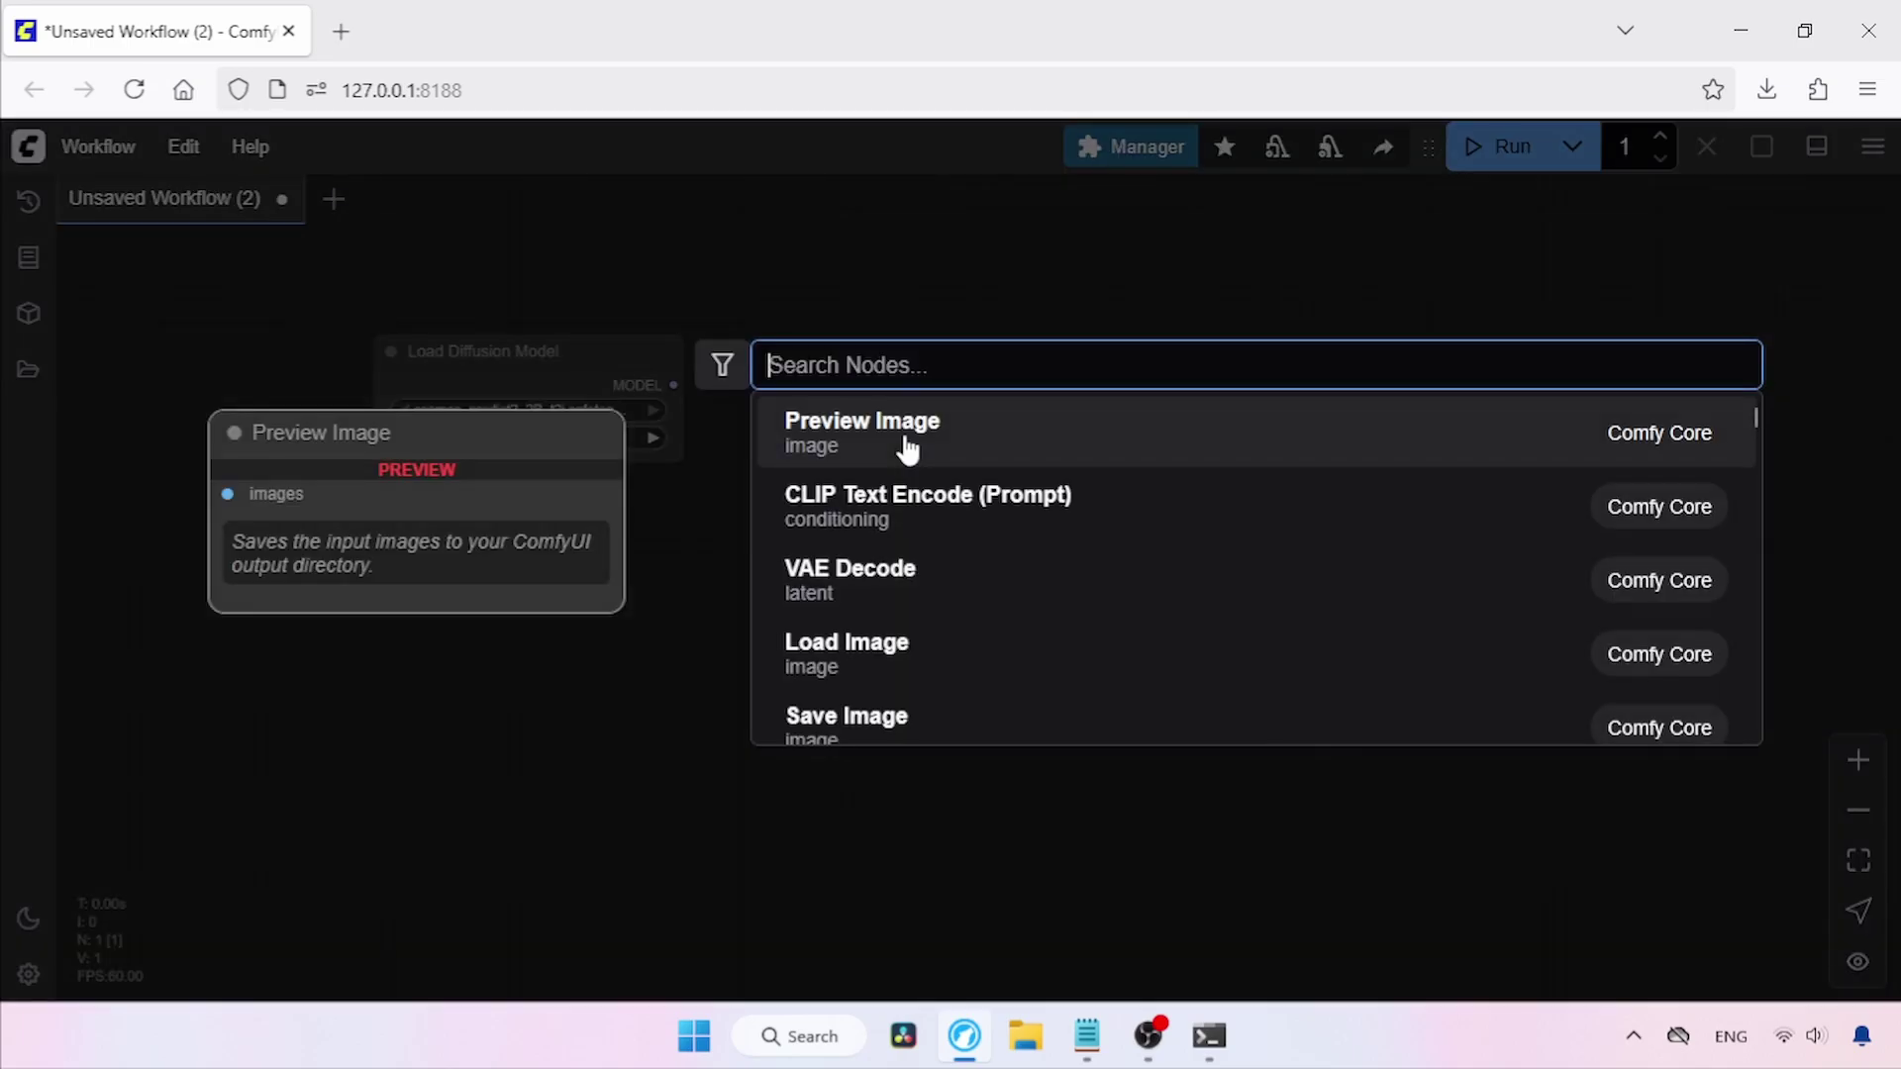
pyautogui.write('load clip')
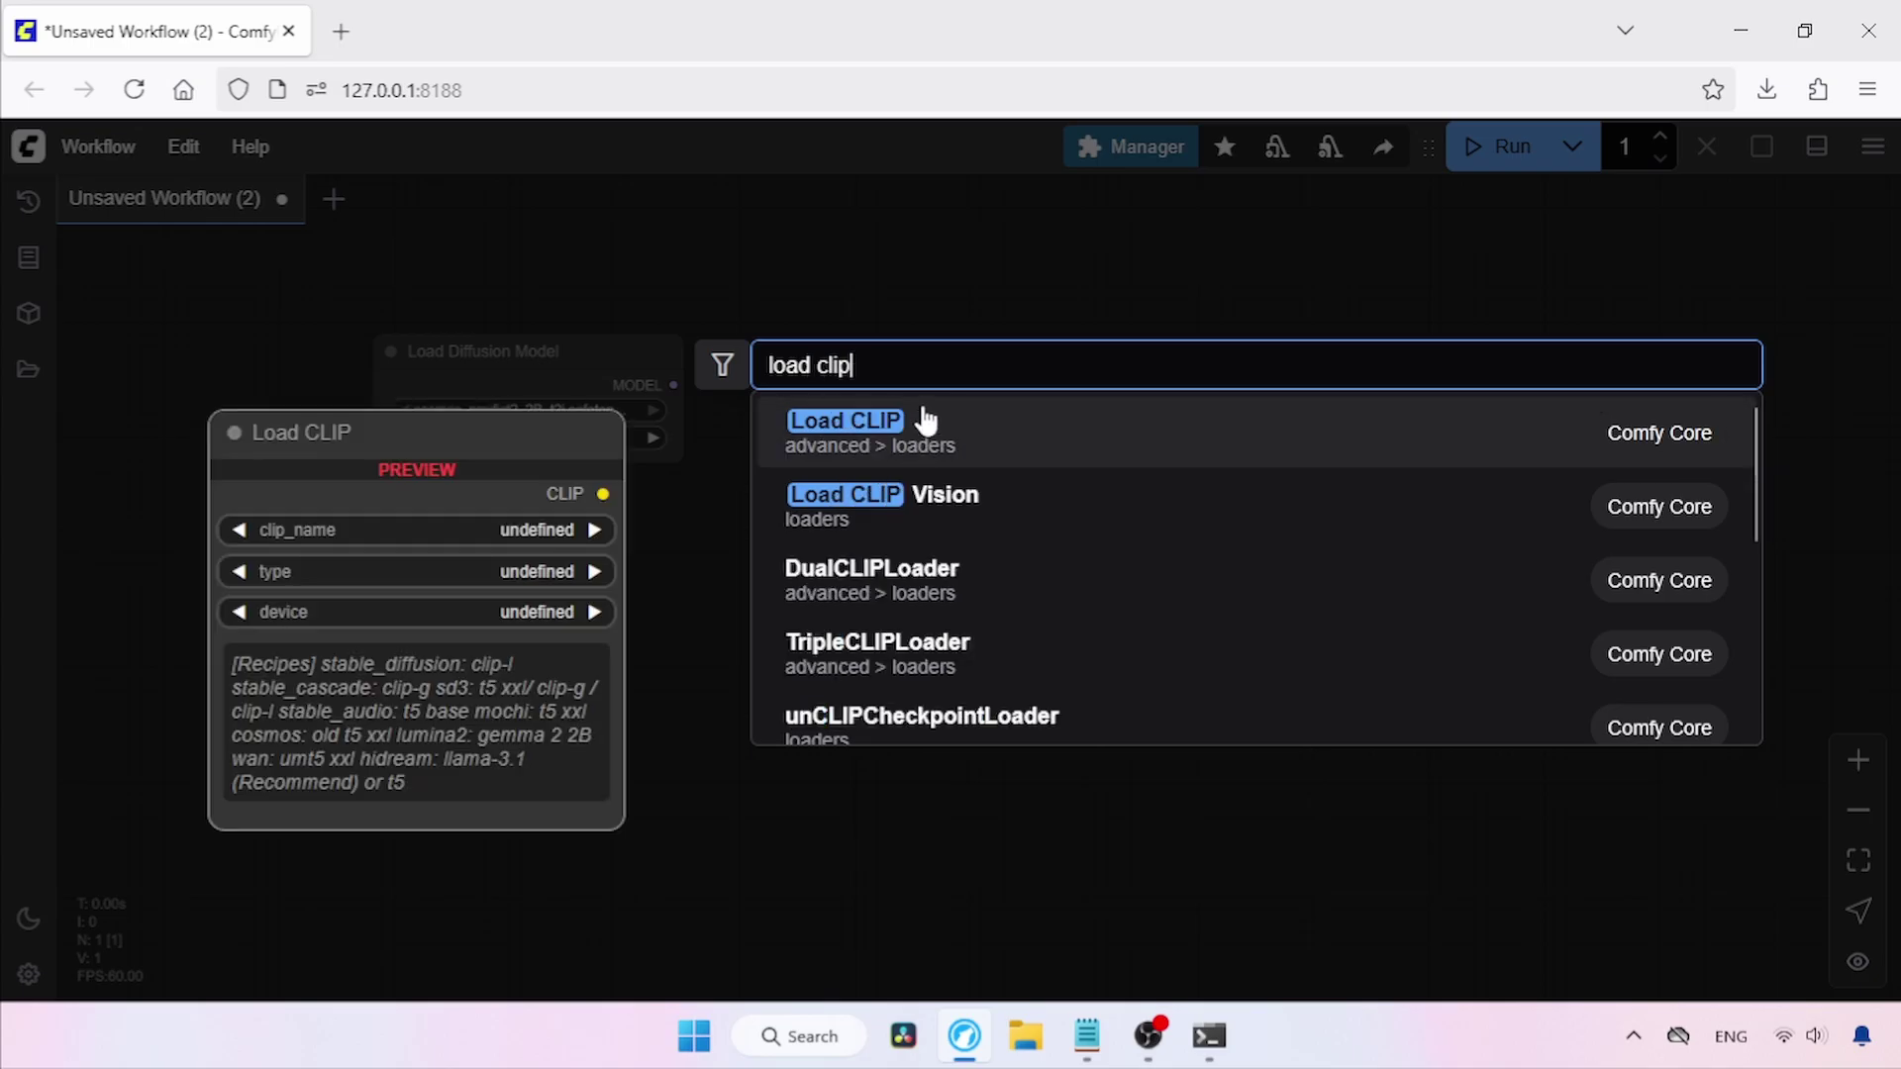
pyautogui.click(871, 425)
pyautogui.moveTo(1051, 413); pyautogui.dragTo(544, 501)
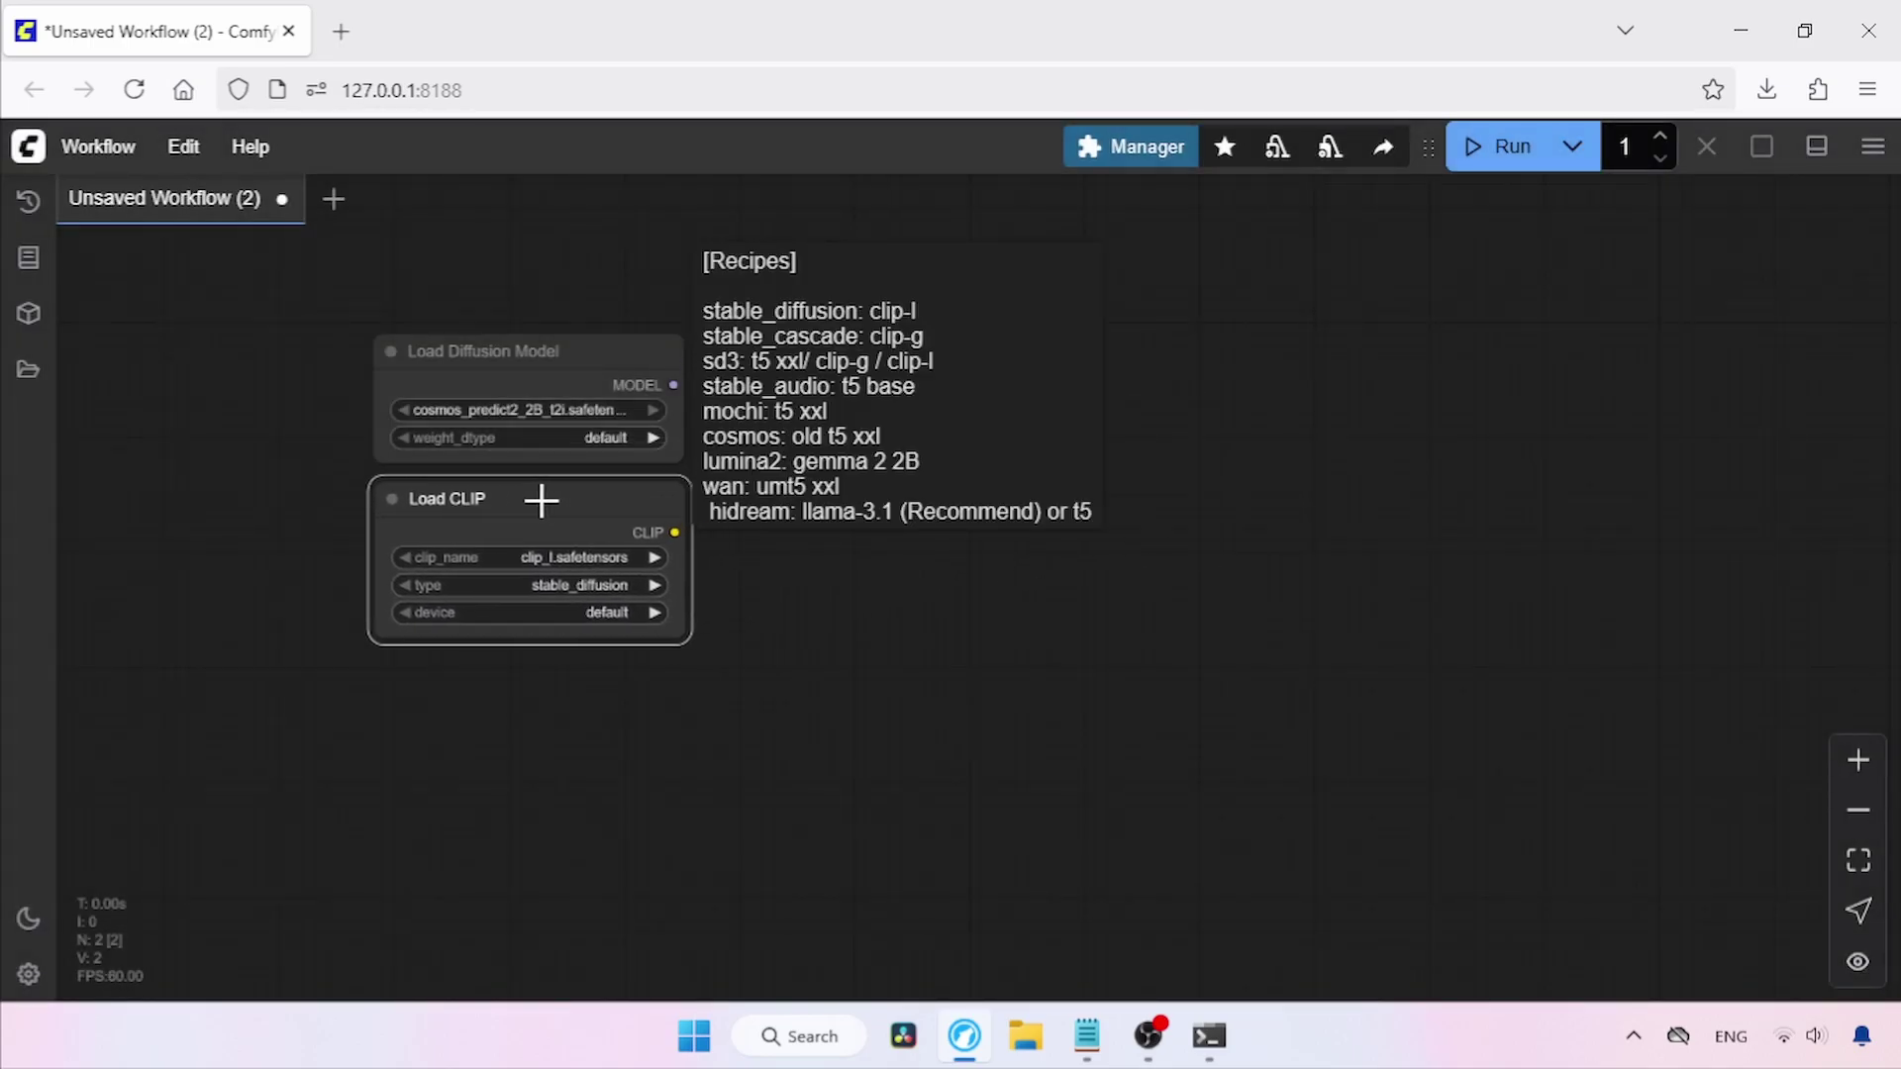
pyautogui.click(830, 507)
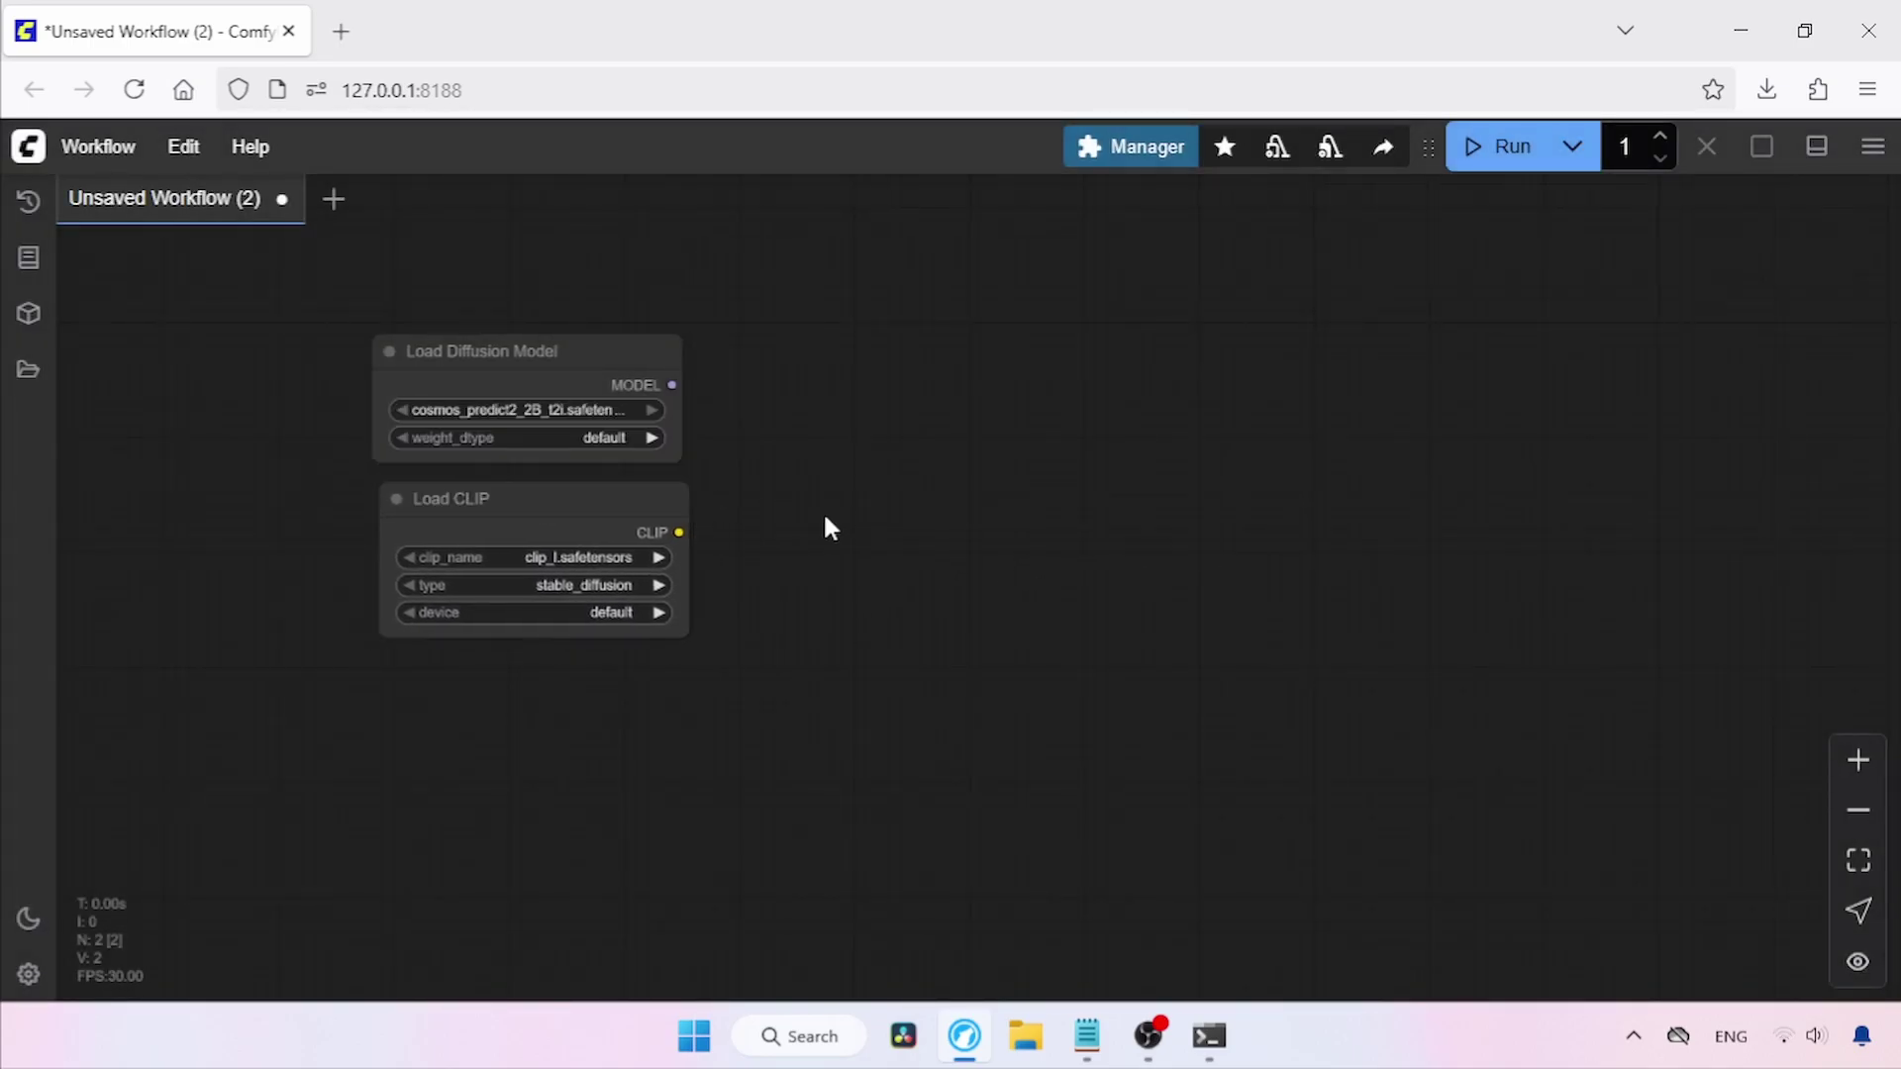
# Set the Load CLIP node's file to oldt5_xxl_fp8_e4m3fn_scaled.safetensors and its type to cosmos.
pyautogui.click(619, 558)
pyautogui.click(617, 586)
pyautogui.click(654, 828)
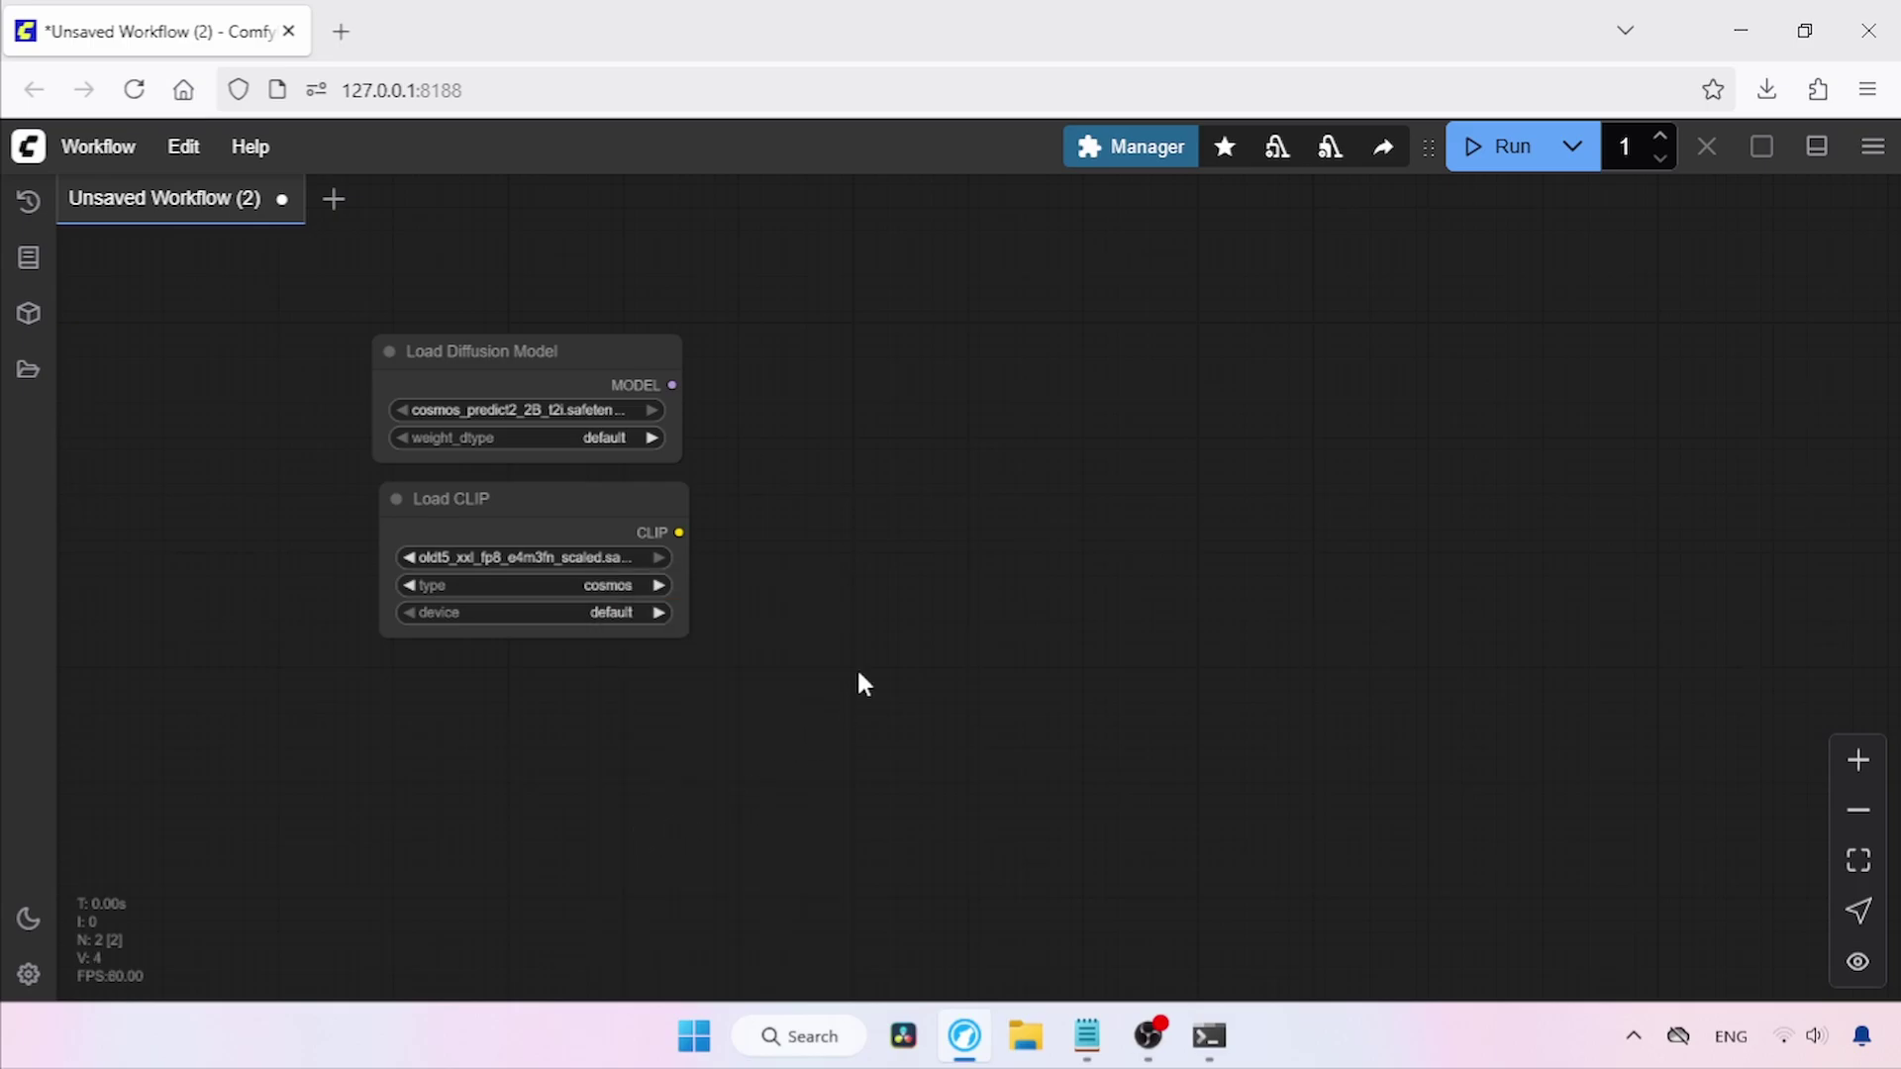
# Add a Load VAE node below Load CLIP and select wan_2.1_vae.safetensors as its VAE.
pyautogui.scroll(-1, 860, 676)
pyautogui.scroll(1, 887, 479)
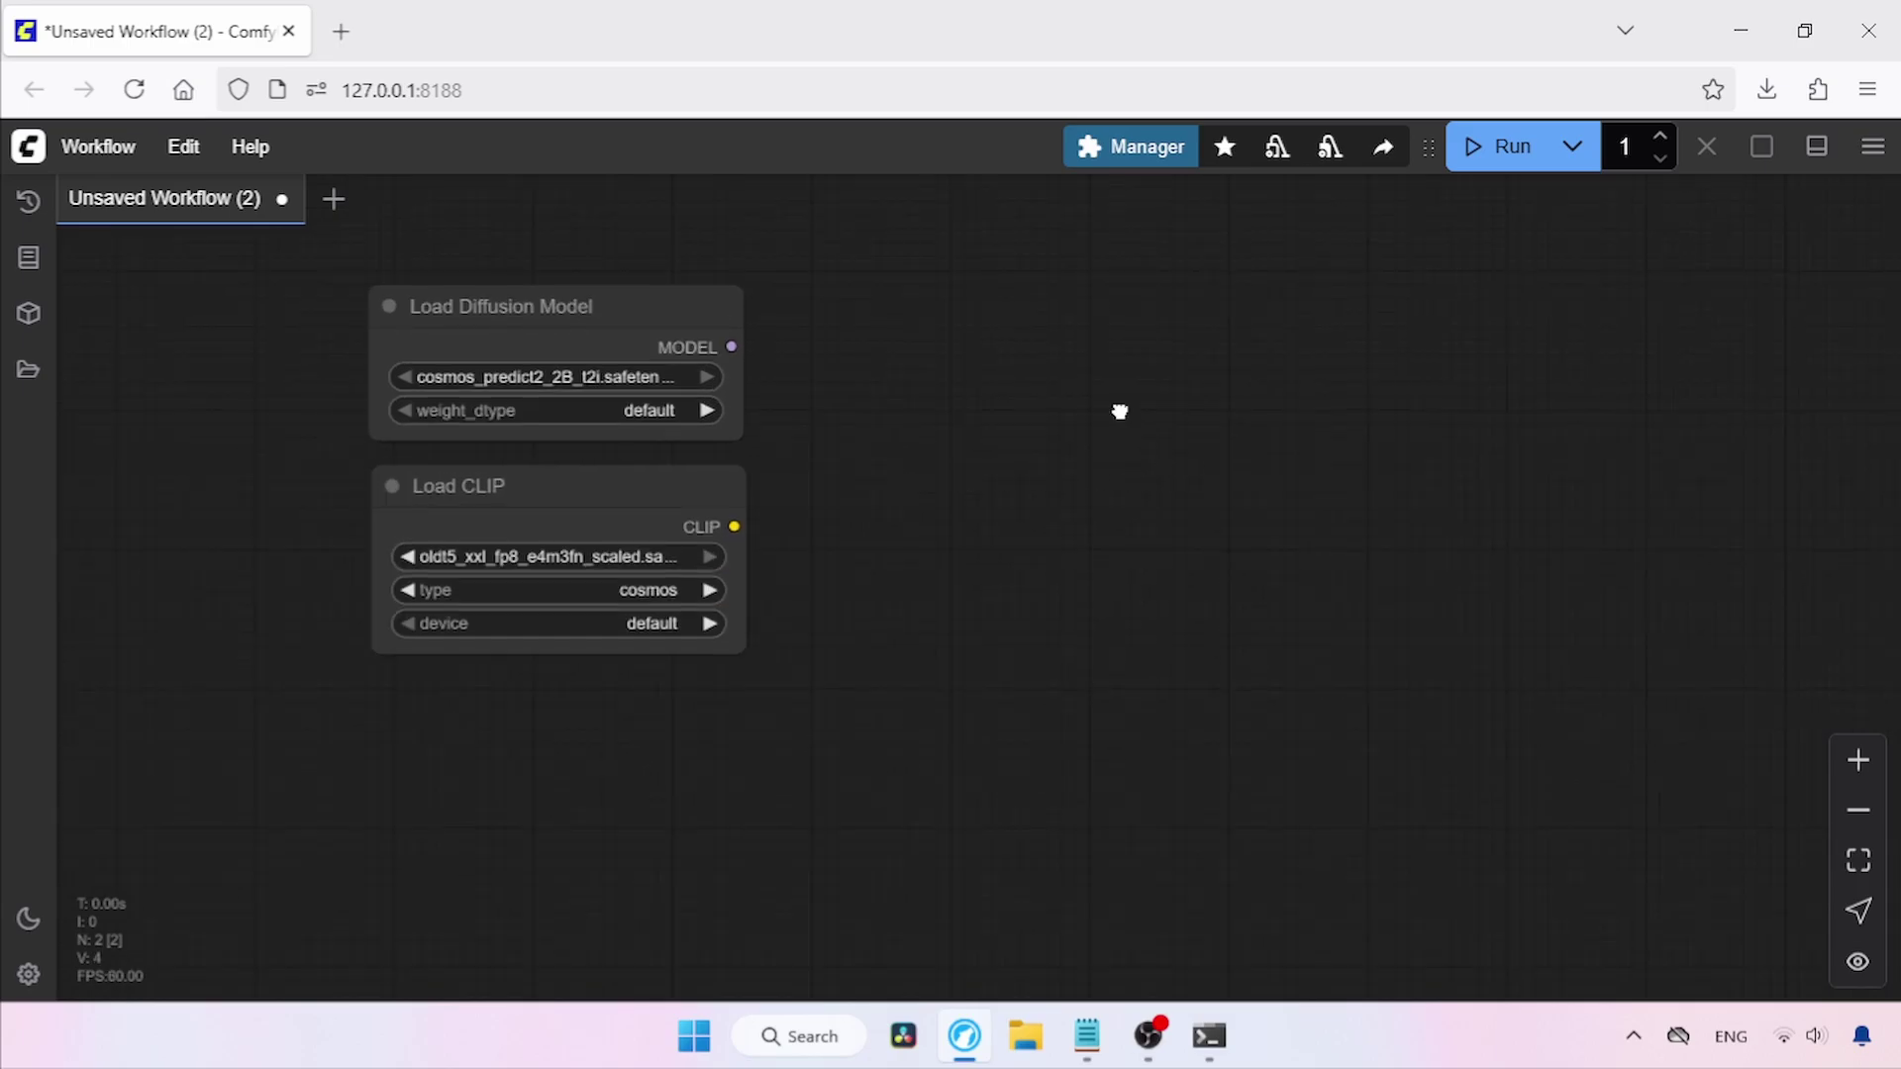
pyautogui.doubleClick(1120, 411)
pyautogui.write('v')
pyautogui.press('BackSpace')
pyautogui.write('load vae')
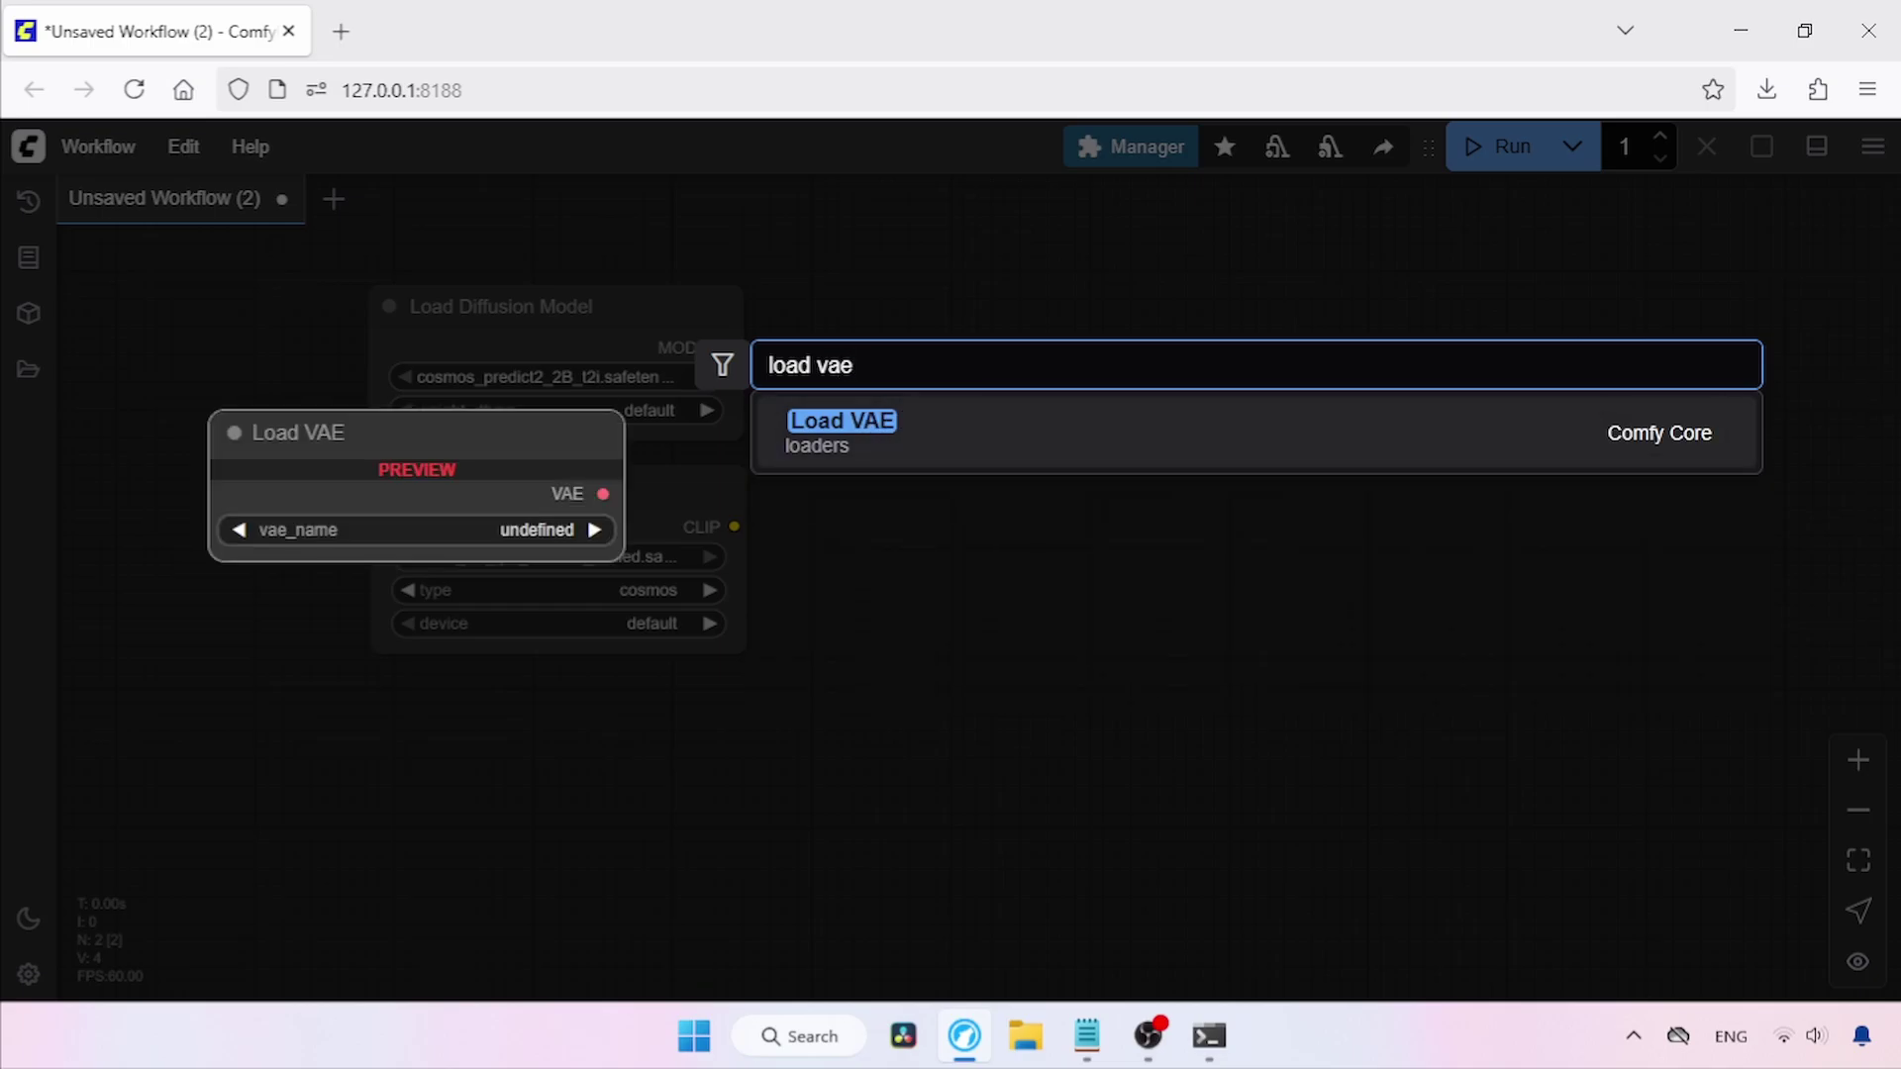
pyautogui.click(958, 461)
pyautogui.moveTo(1344, 377); pyautogui.dragTo(1002, 584)
pyautogui.moveTo(881, 656); pyautogui.dragTo(607, 769)
pyautogui.click(533, 790)
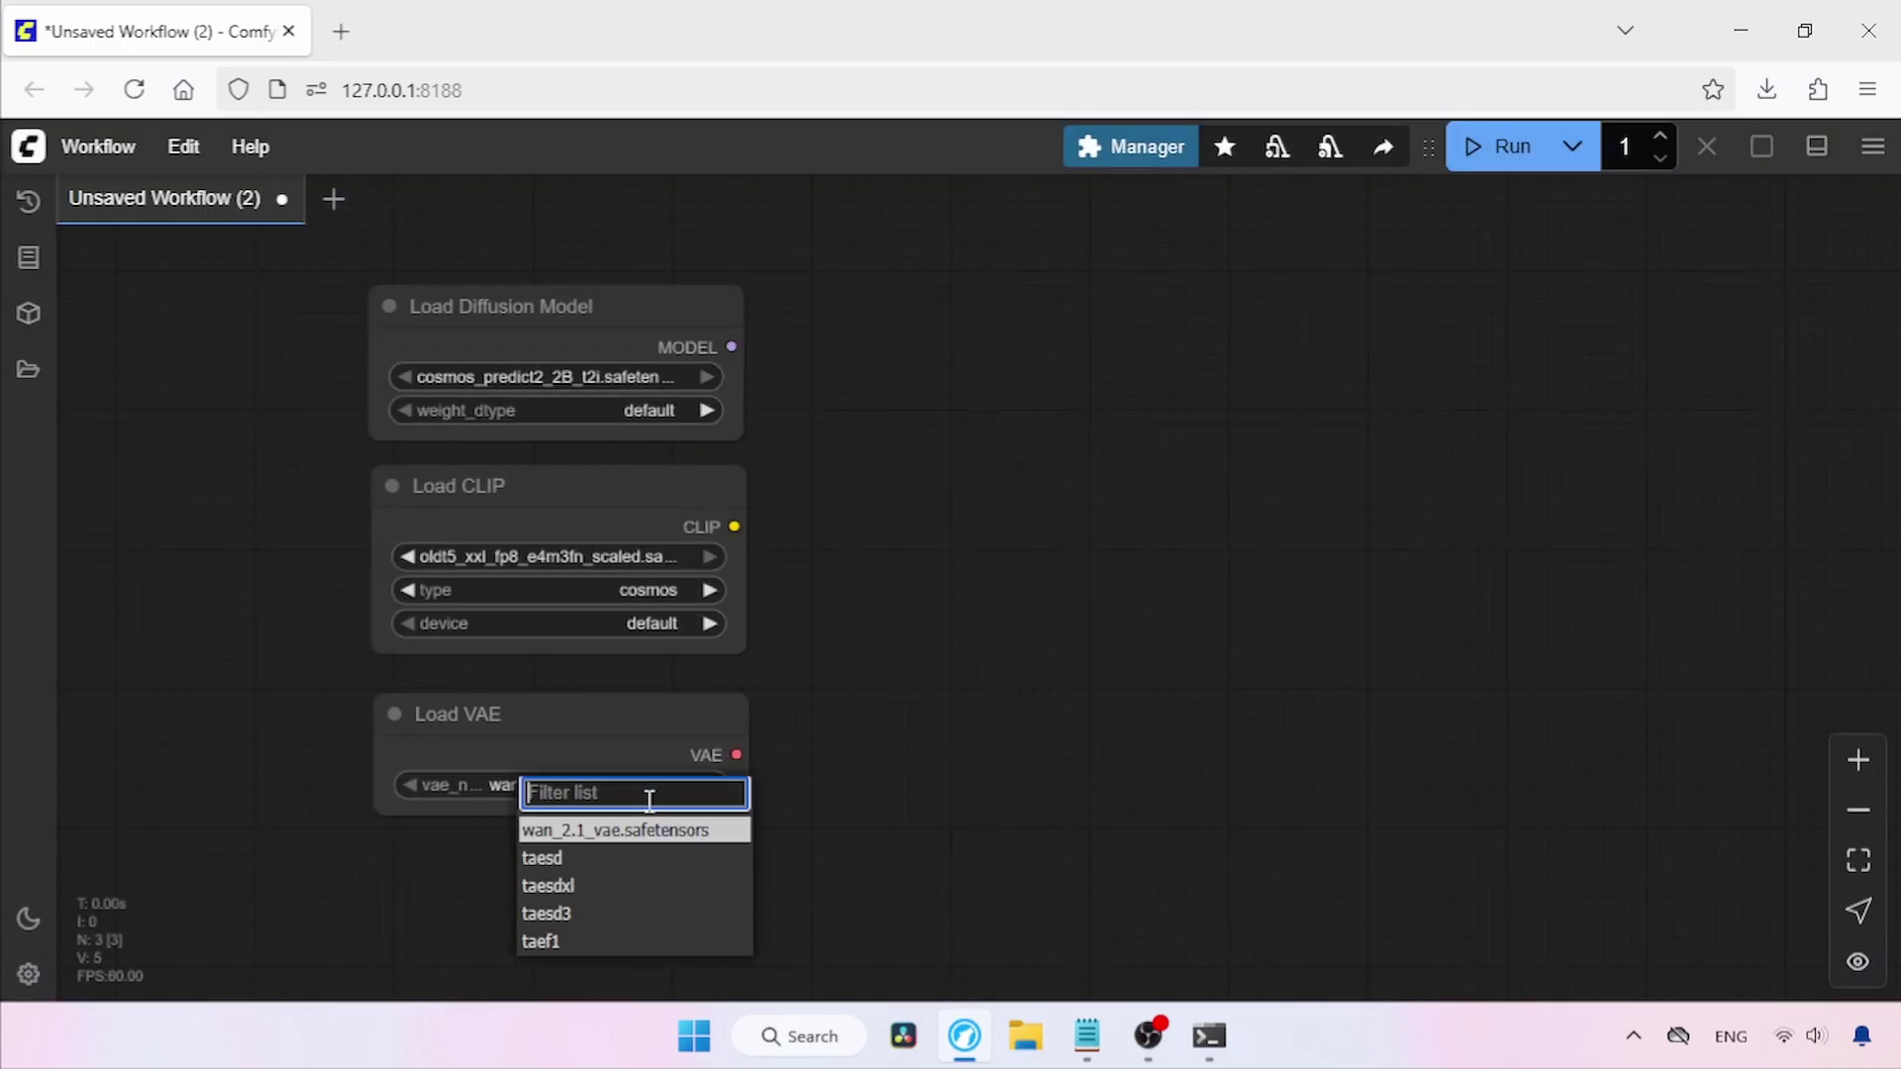
pyautogui.click(685, 844)
# Add a CLIP Text Encode (Prompt) node beside the loader nodes and title it Positive Prompt.
pyautogui.moveTo(1145, 592); pyautogui.dragTo(1007, 592)
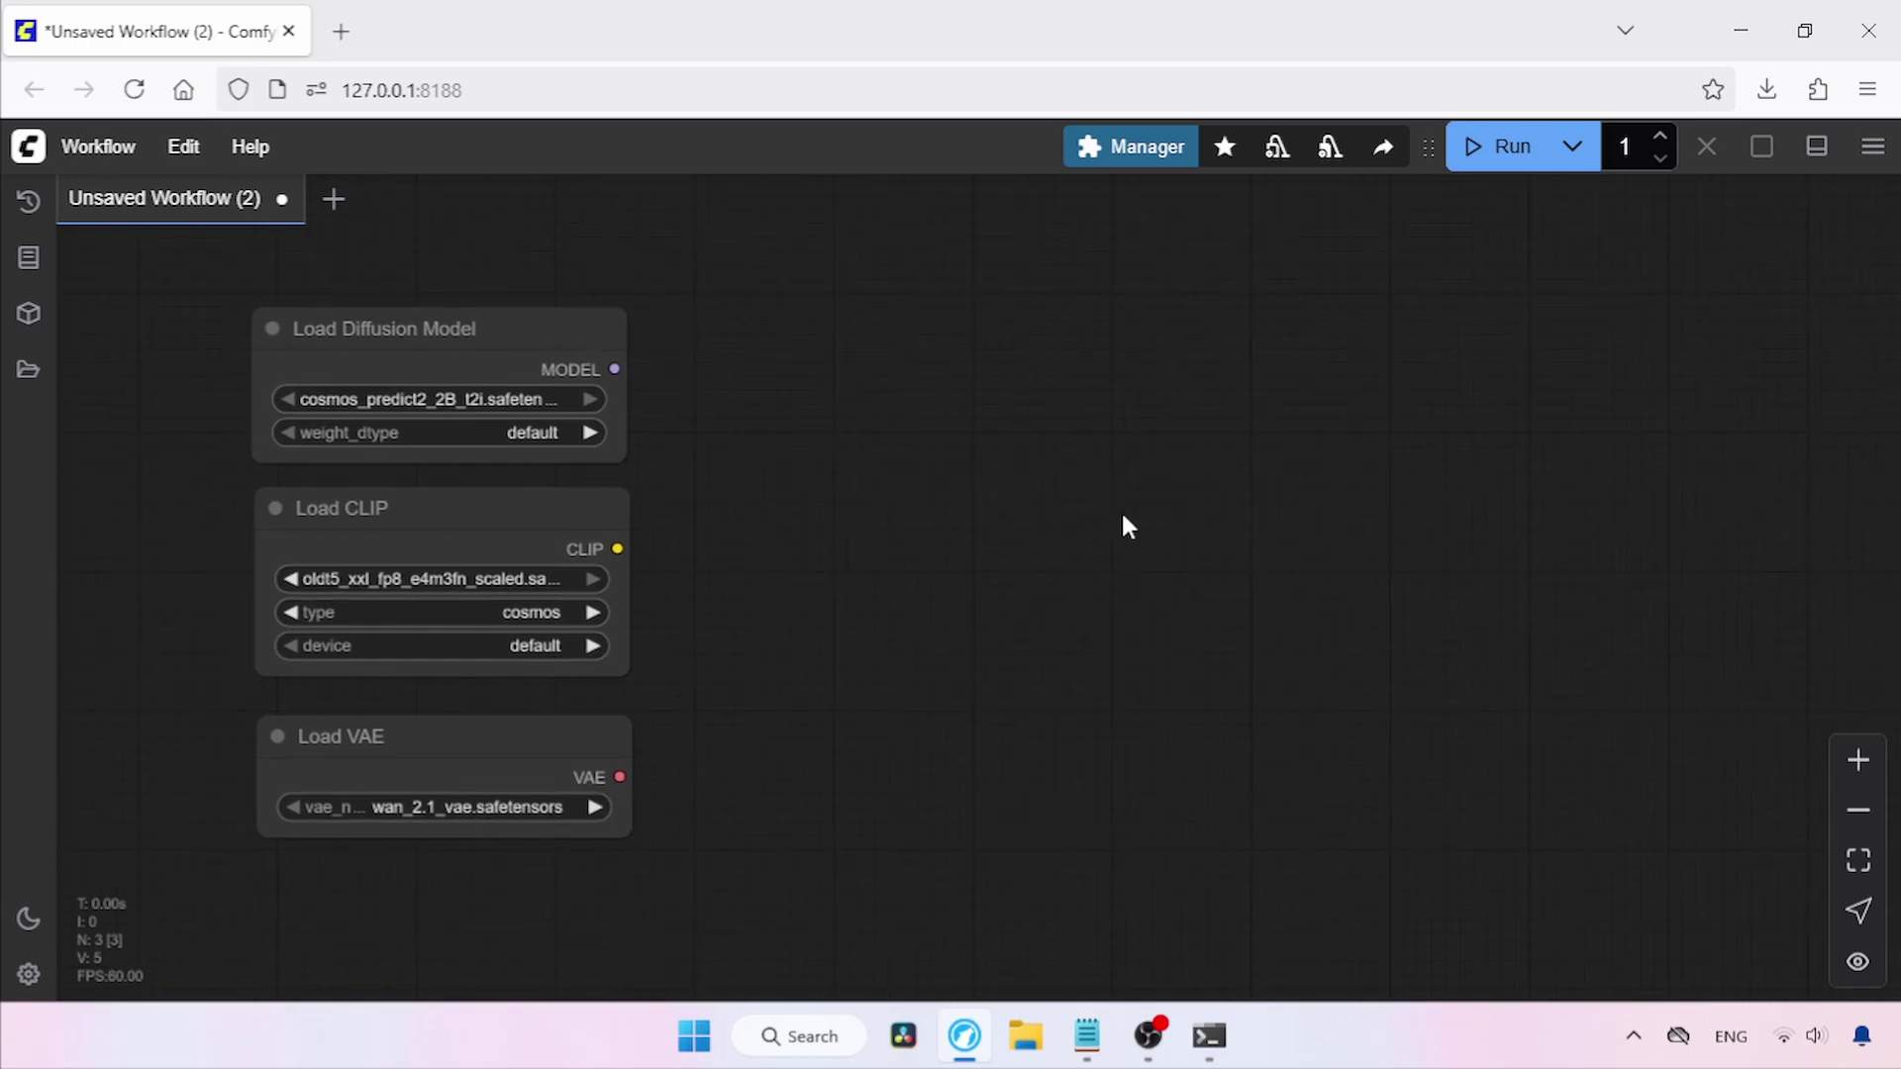
pyautogui.moveTo(1122, 516); pyautogui.dragTo(1012, 495)
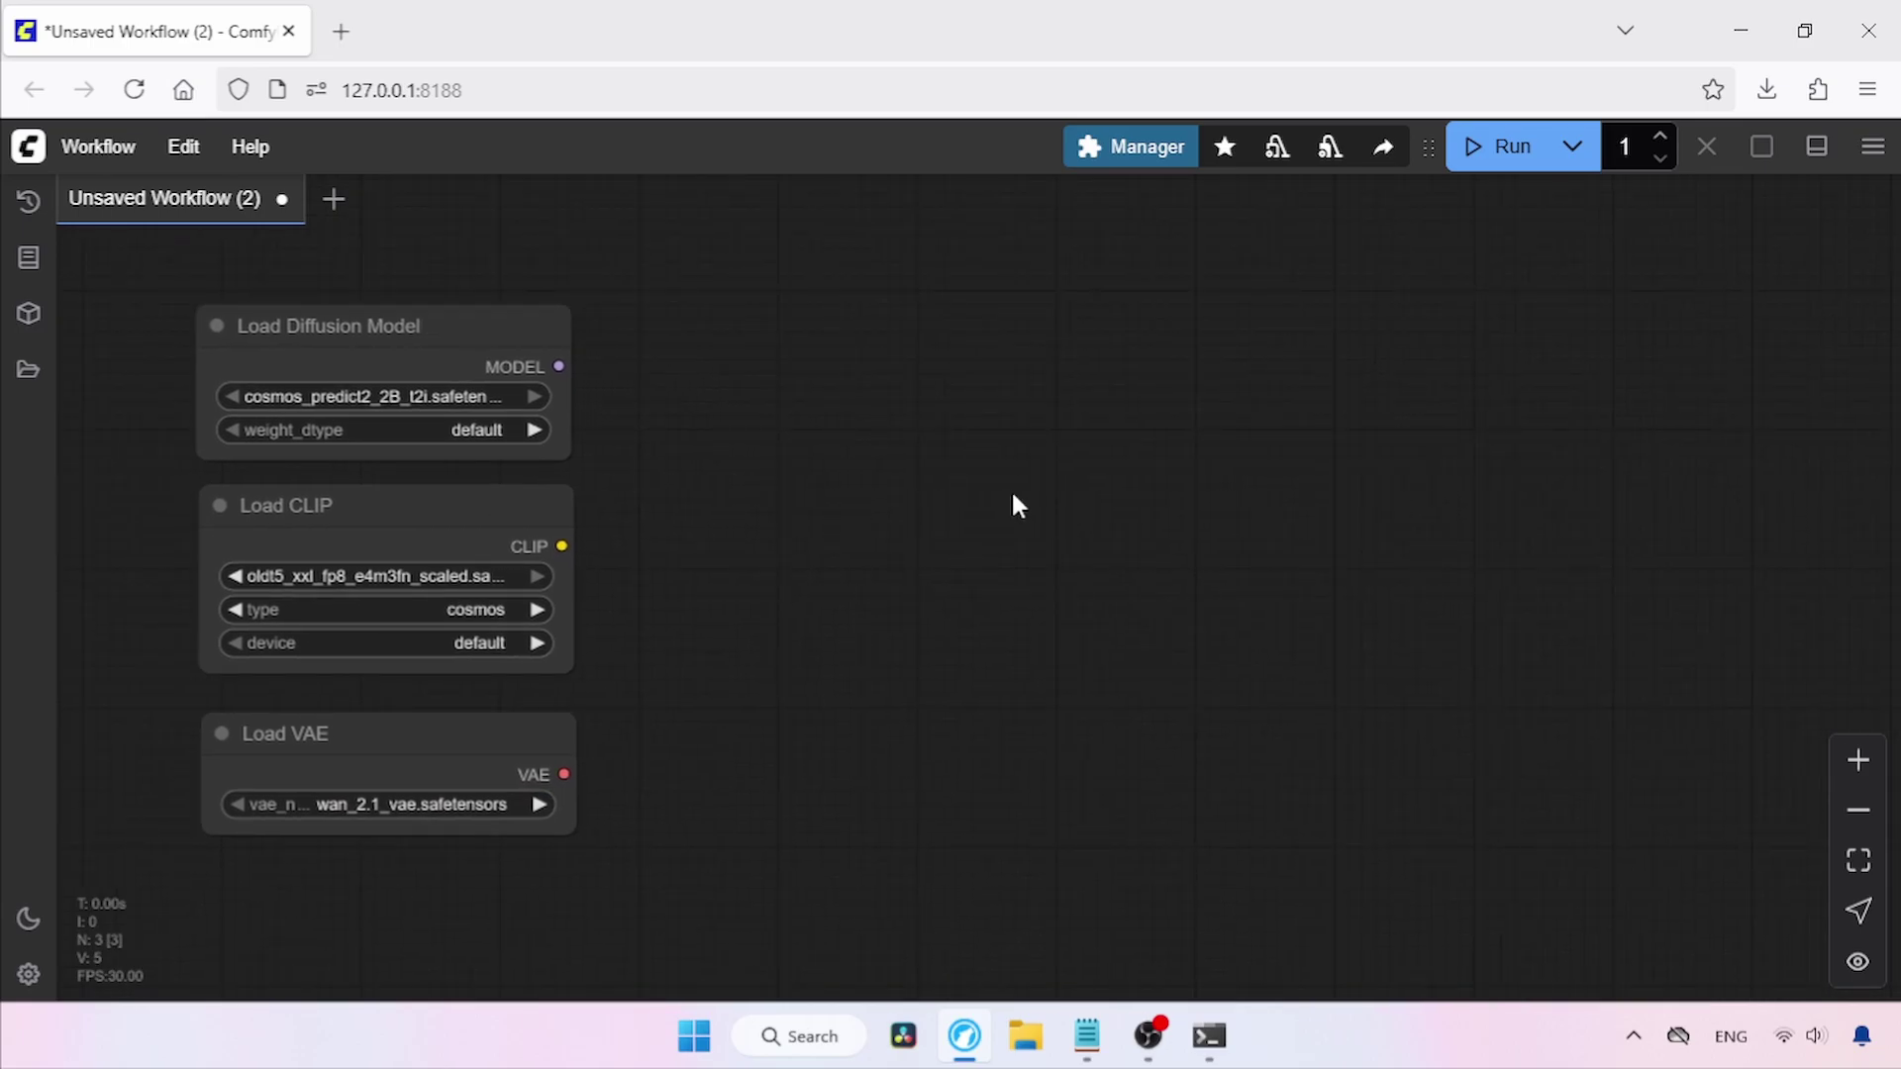
pyautogui.doubleClick(1012, 495)
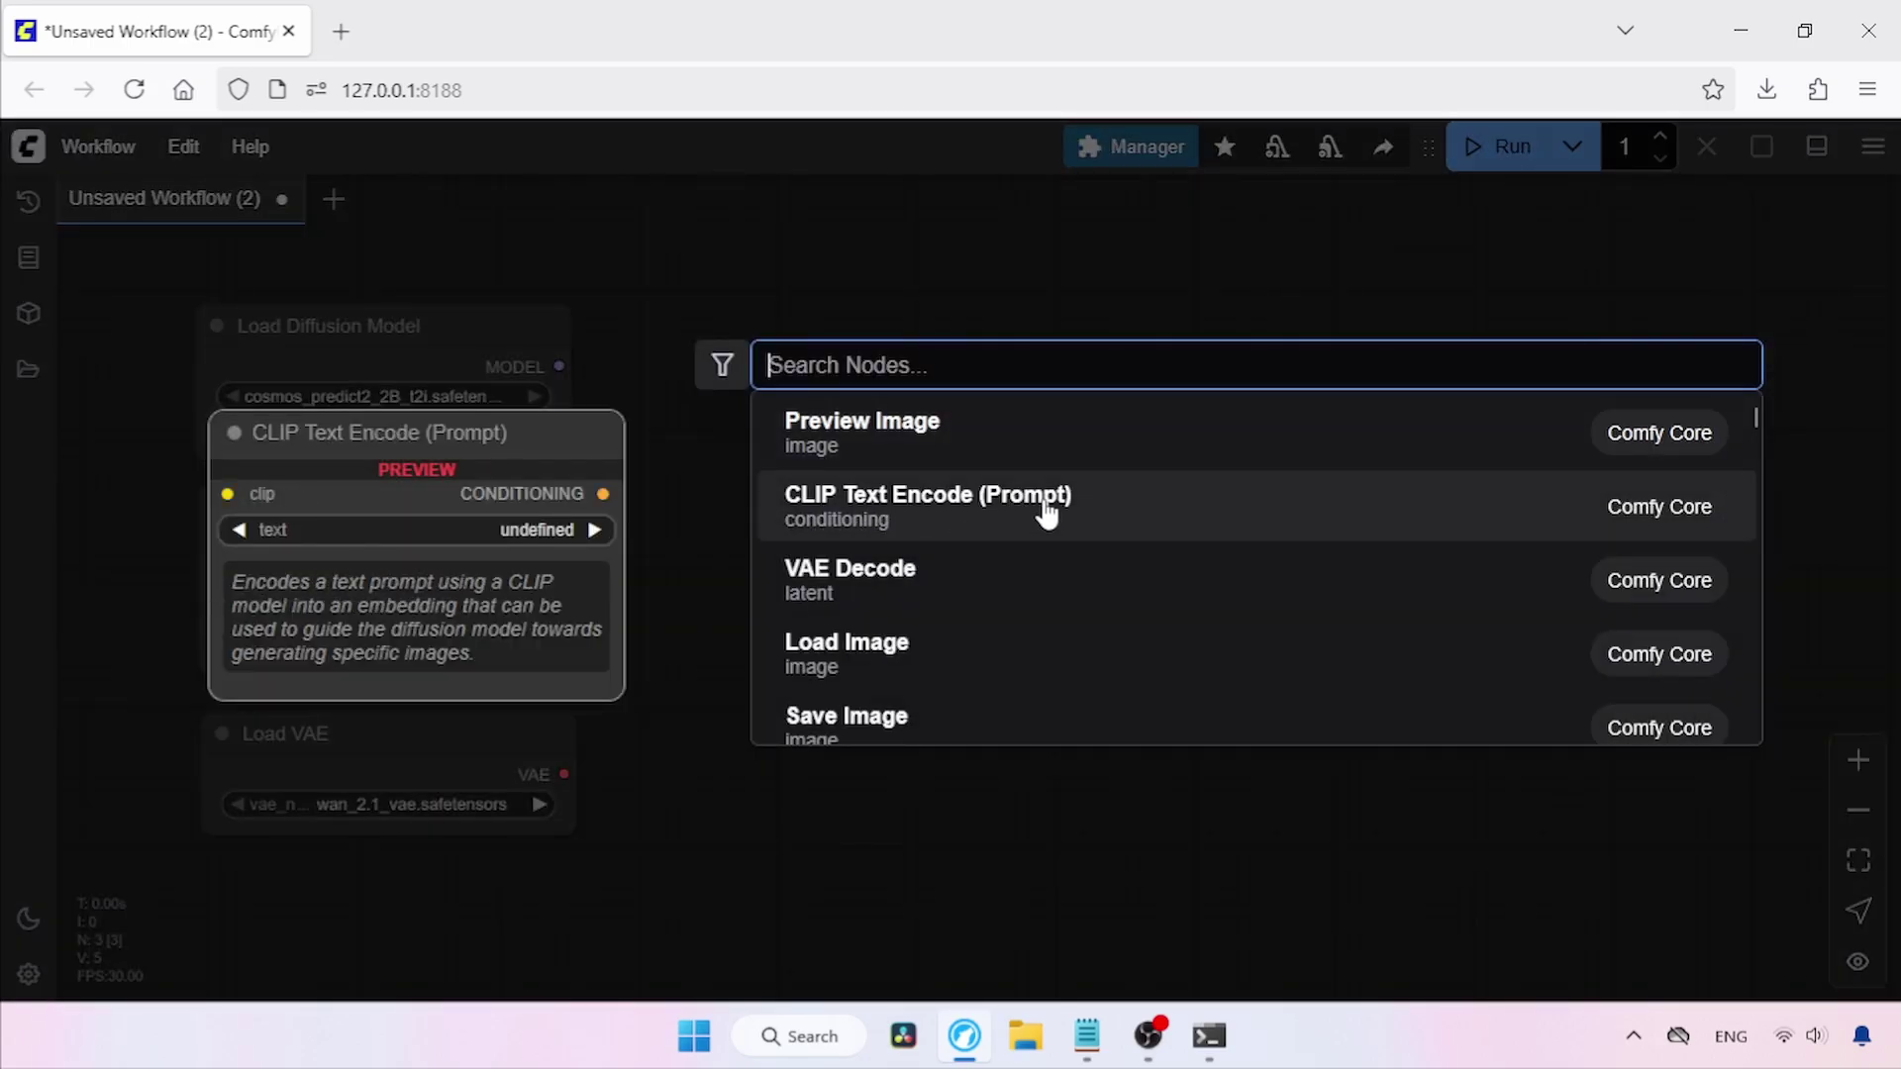
pyautogui.click(1046, 514)
pyautogui.moveTo(1221, 505); pyautogui.dragTo(887, 505)
pyautogui.doubleClick(887, 505)
pyautogui.write('Positive Prompt')
pyautogui.press('Return')
# Clone the Positive Prompt node, place the copy below it, and title the copy Negative Prompt.
pyautogui.moveTo(1355, 574); pyautogui.dragTo(1297, 404)
pyautogui.rightClick(965, 347)
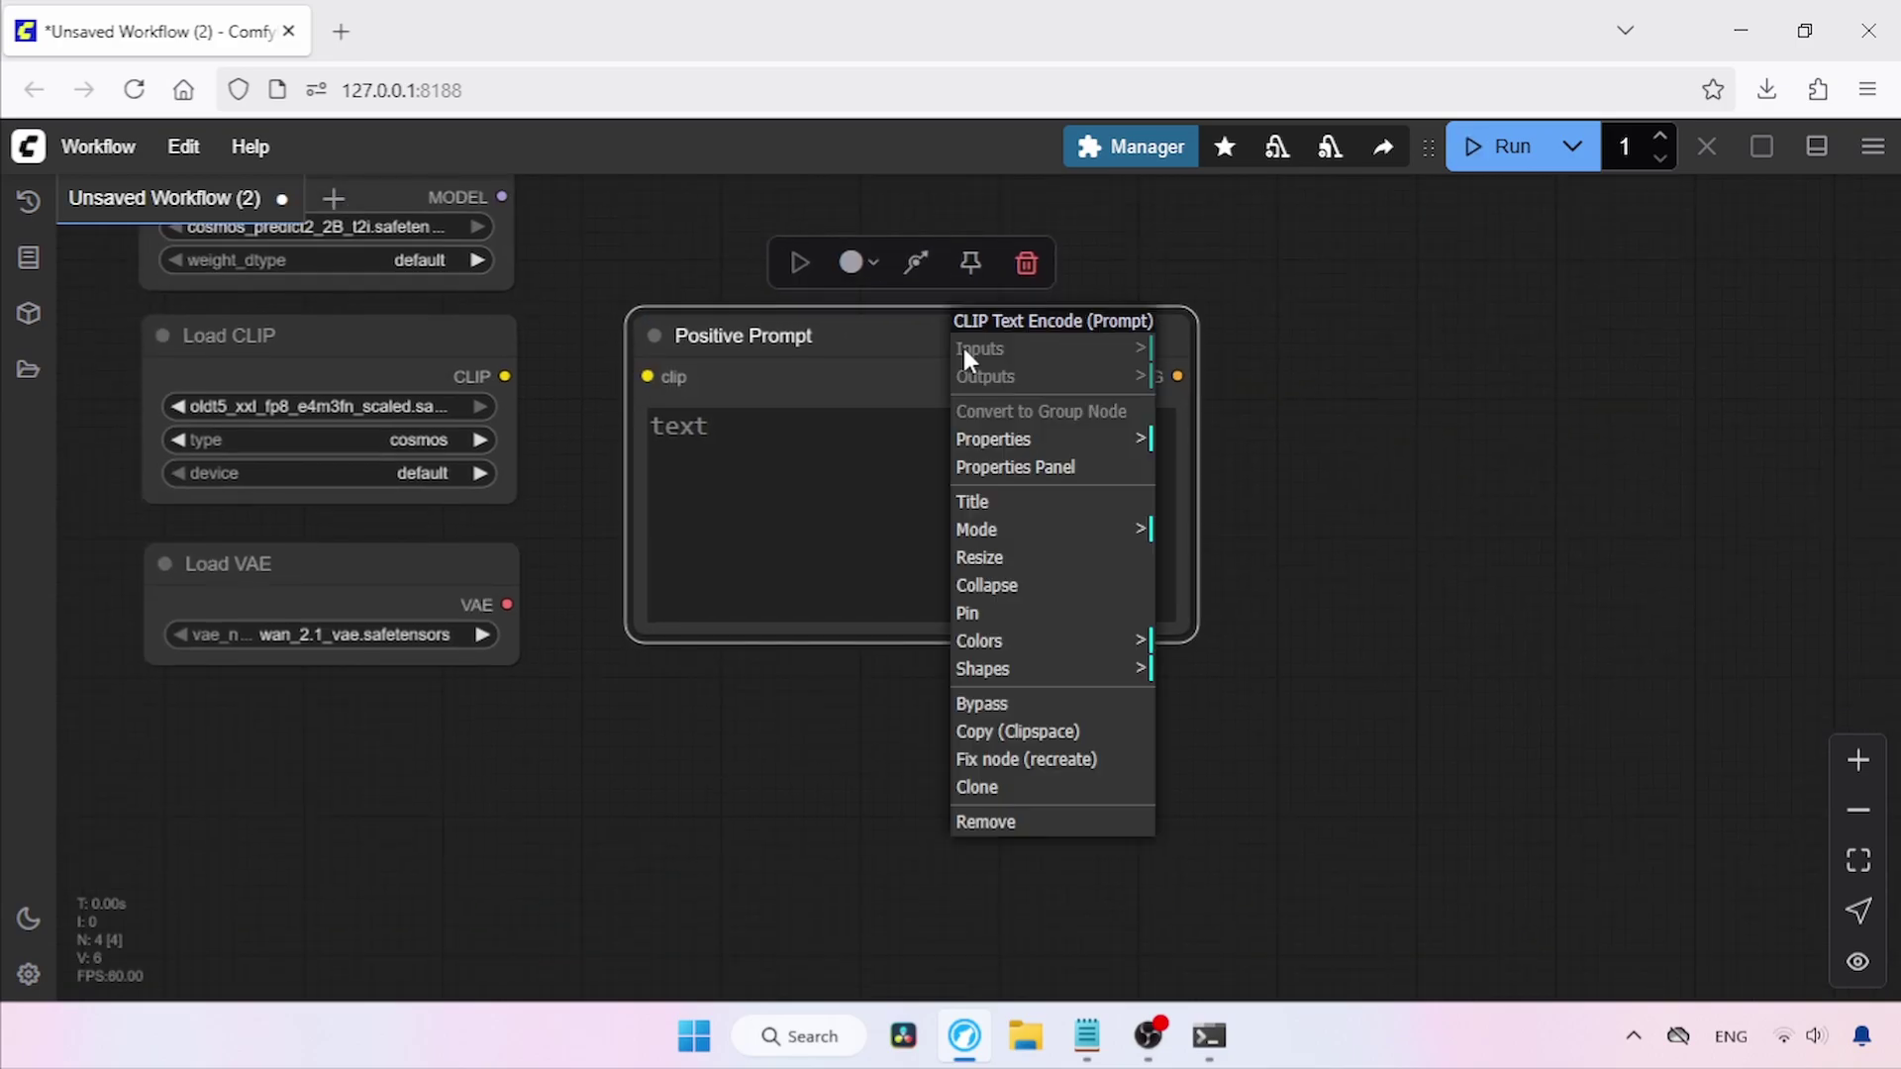
pyautogui.click(1019, 787)
pyautogui.moveTo(879, 377)
pyautogui.mouseDown()
pyautogui.moveTo(819, 475)
pyautogui.moveTo(848, 652)
pyautogui.moveTo(831, 667)
pyautogui.mouseUp()
pyautogui.doubleClick(832, 666)
pyautogui.write('Negative Prompt')
pyautogui.press('Return')
pyautogui.moveTo(1392, 429); pyautogui.dragTo(1227, 539)
pyautogui.click(1227, 540)
# Add a KSampler node beyond the prompt nodes and connect Load Diffusion Model's MODEL output to its model input.
pyautogui.moveTo(1286, 373); pyautogui.dragTo(1382, 408)
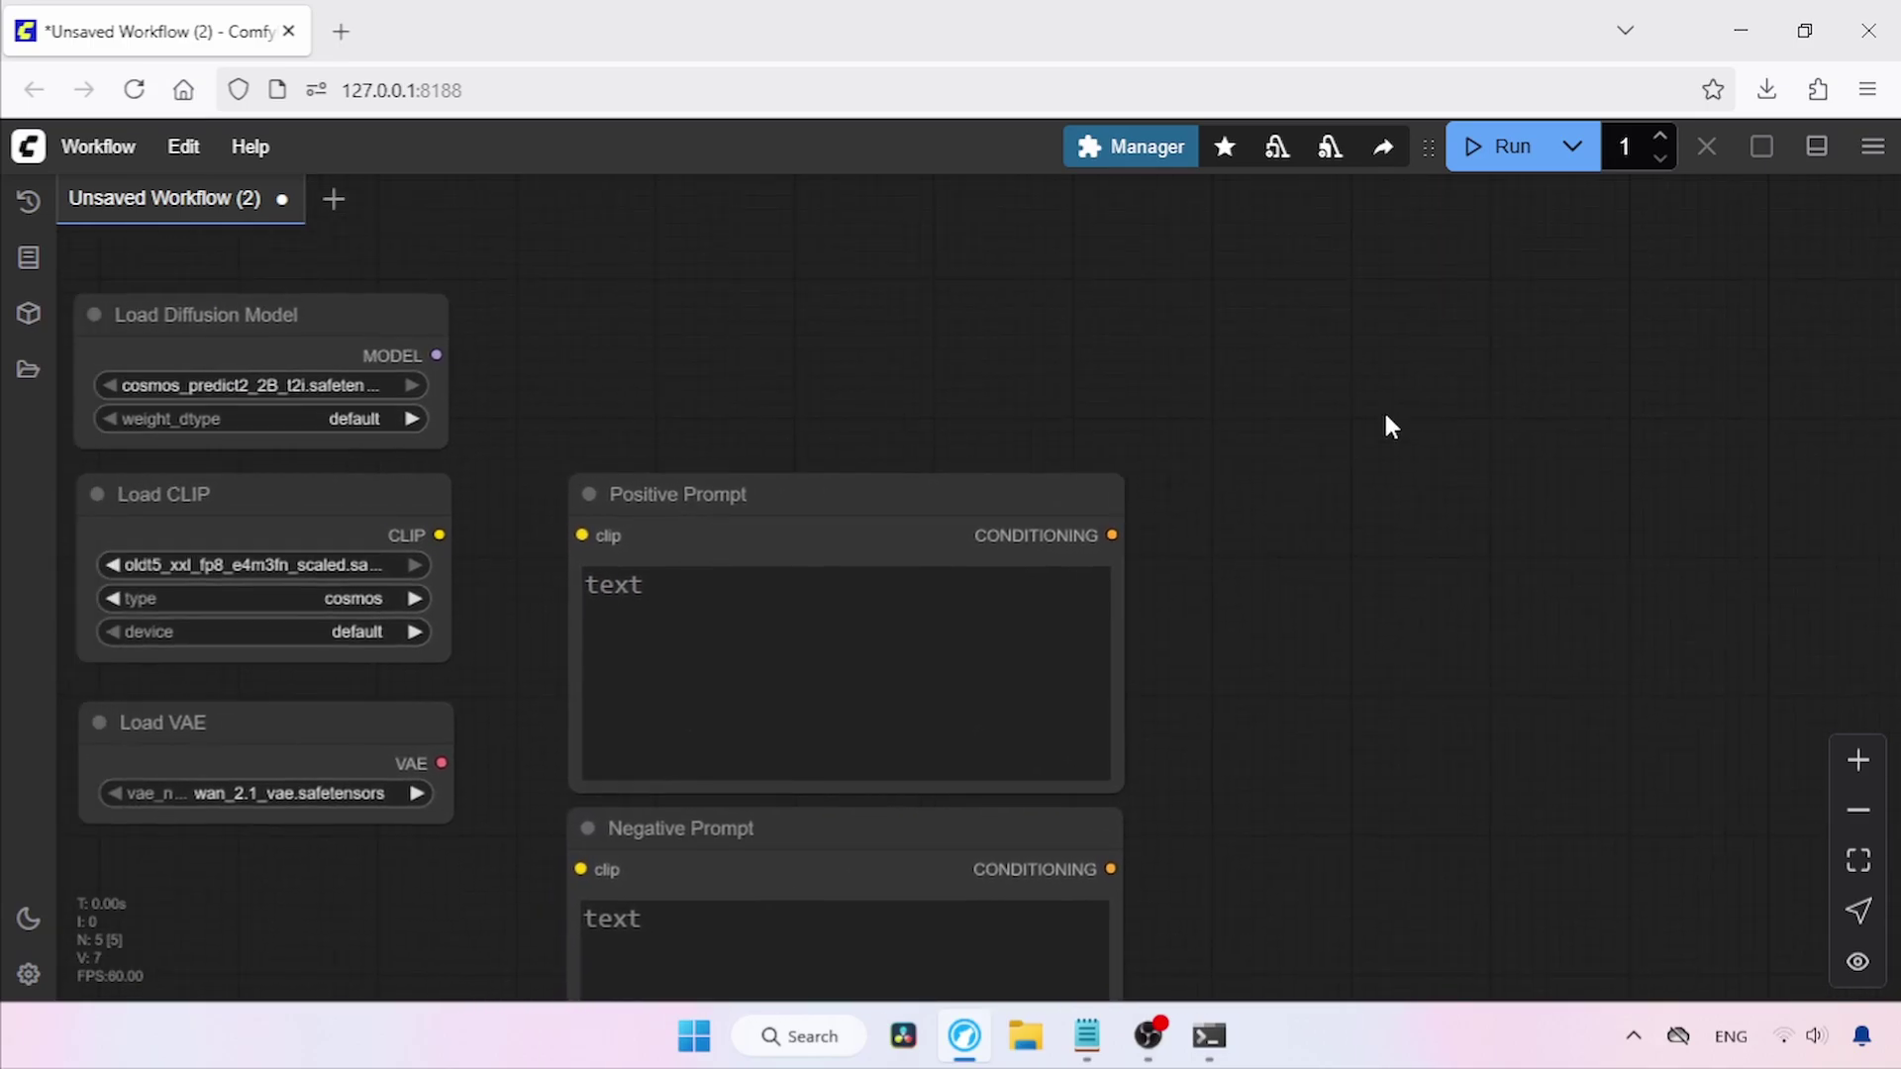
pyautogui.doubleClick(1383, 408)
pyautogui.write('ksamp')
pyautogui.click(848, 454)
pyautogui.moveTo(1558, 390); pyautogui.dragTo(1506, 340)
pyautogui.click(1114, 347)
pyautogui.moveTo(436, 355); pyautogui.dragTo(1284, 373)
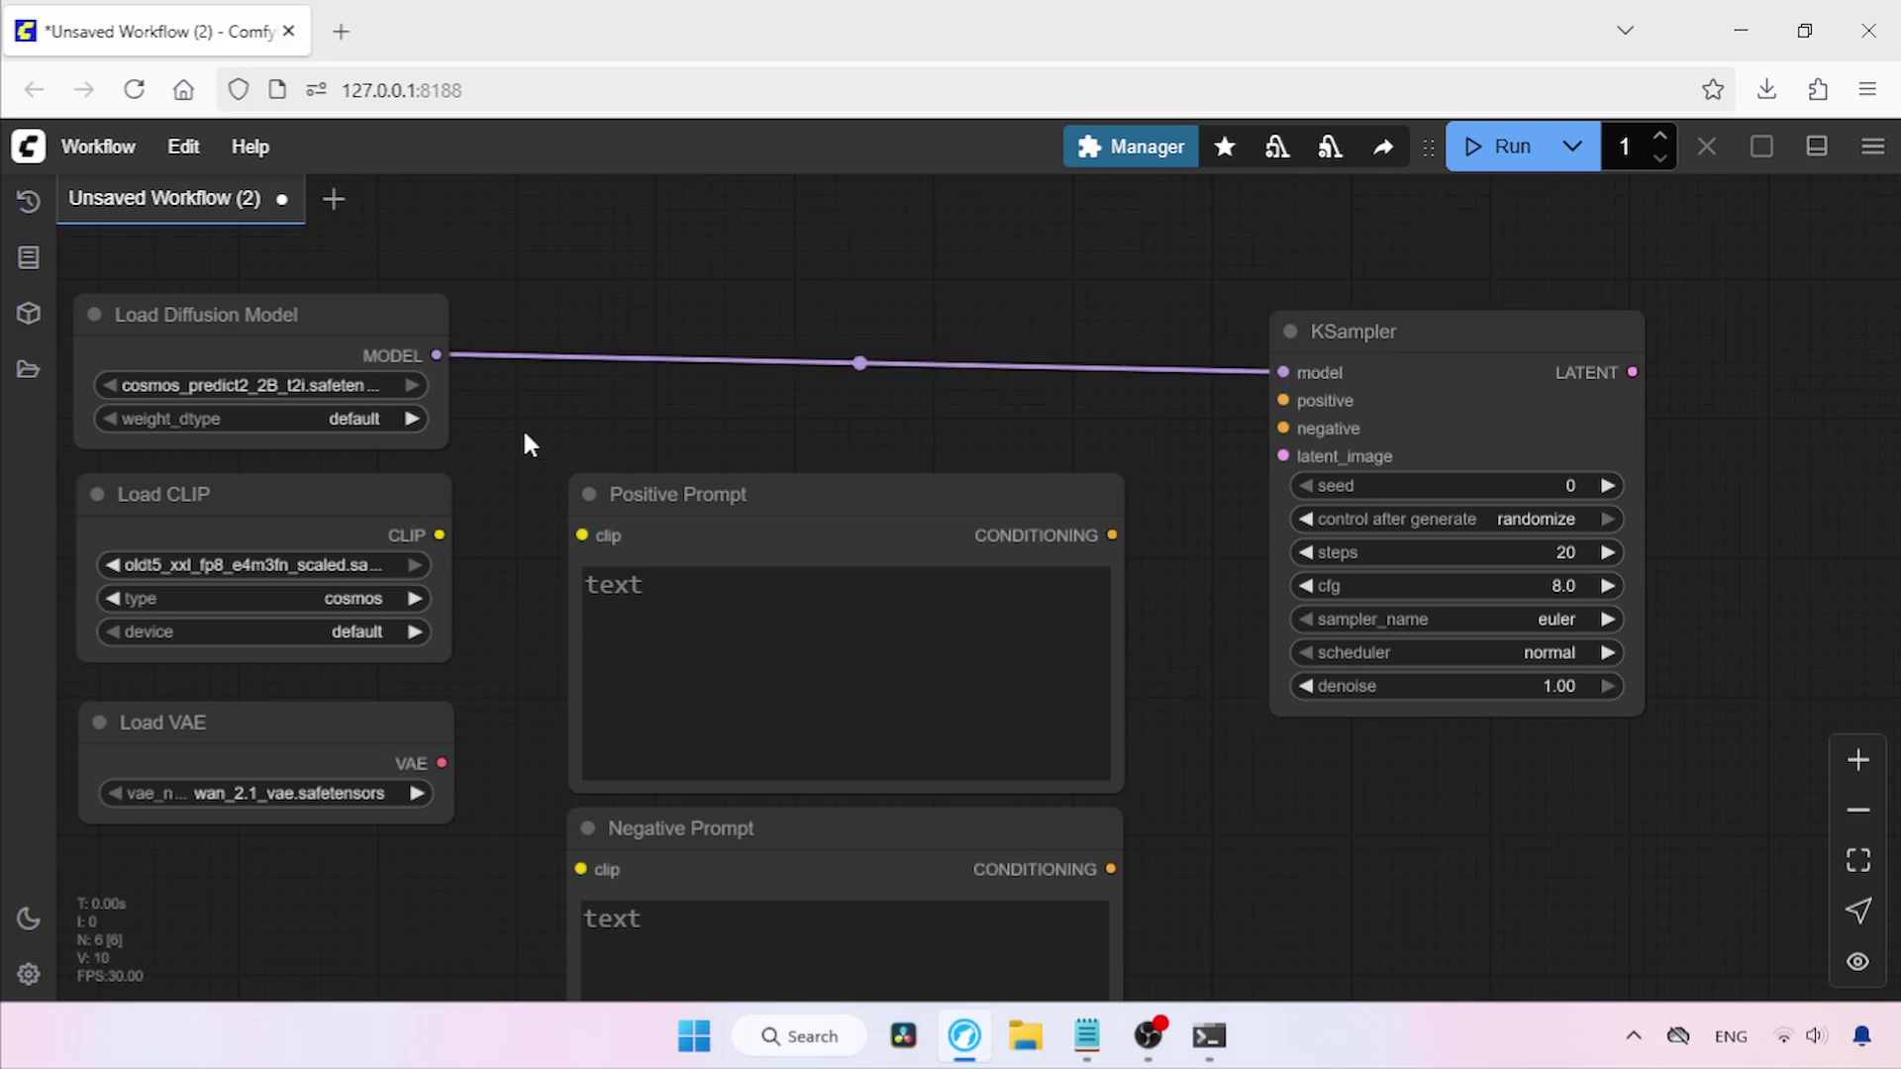
# Connect the Load CLIP output to the clip inputs of the Positive Prompt and Negative Prompt nodes.
pyautogui.scroll(-1, 521, 427)
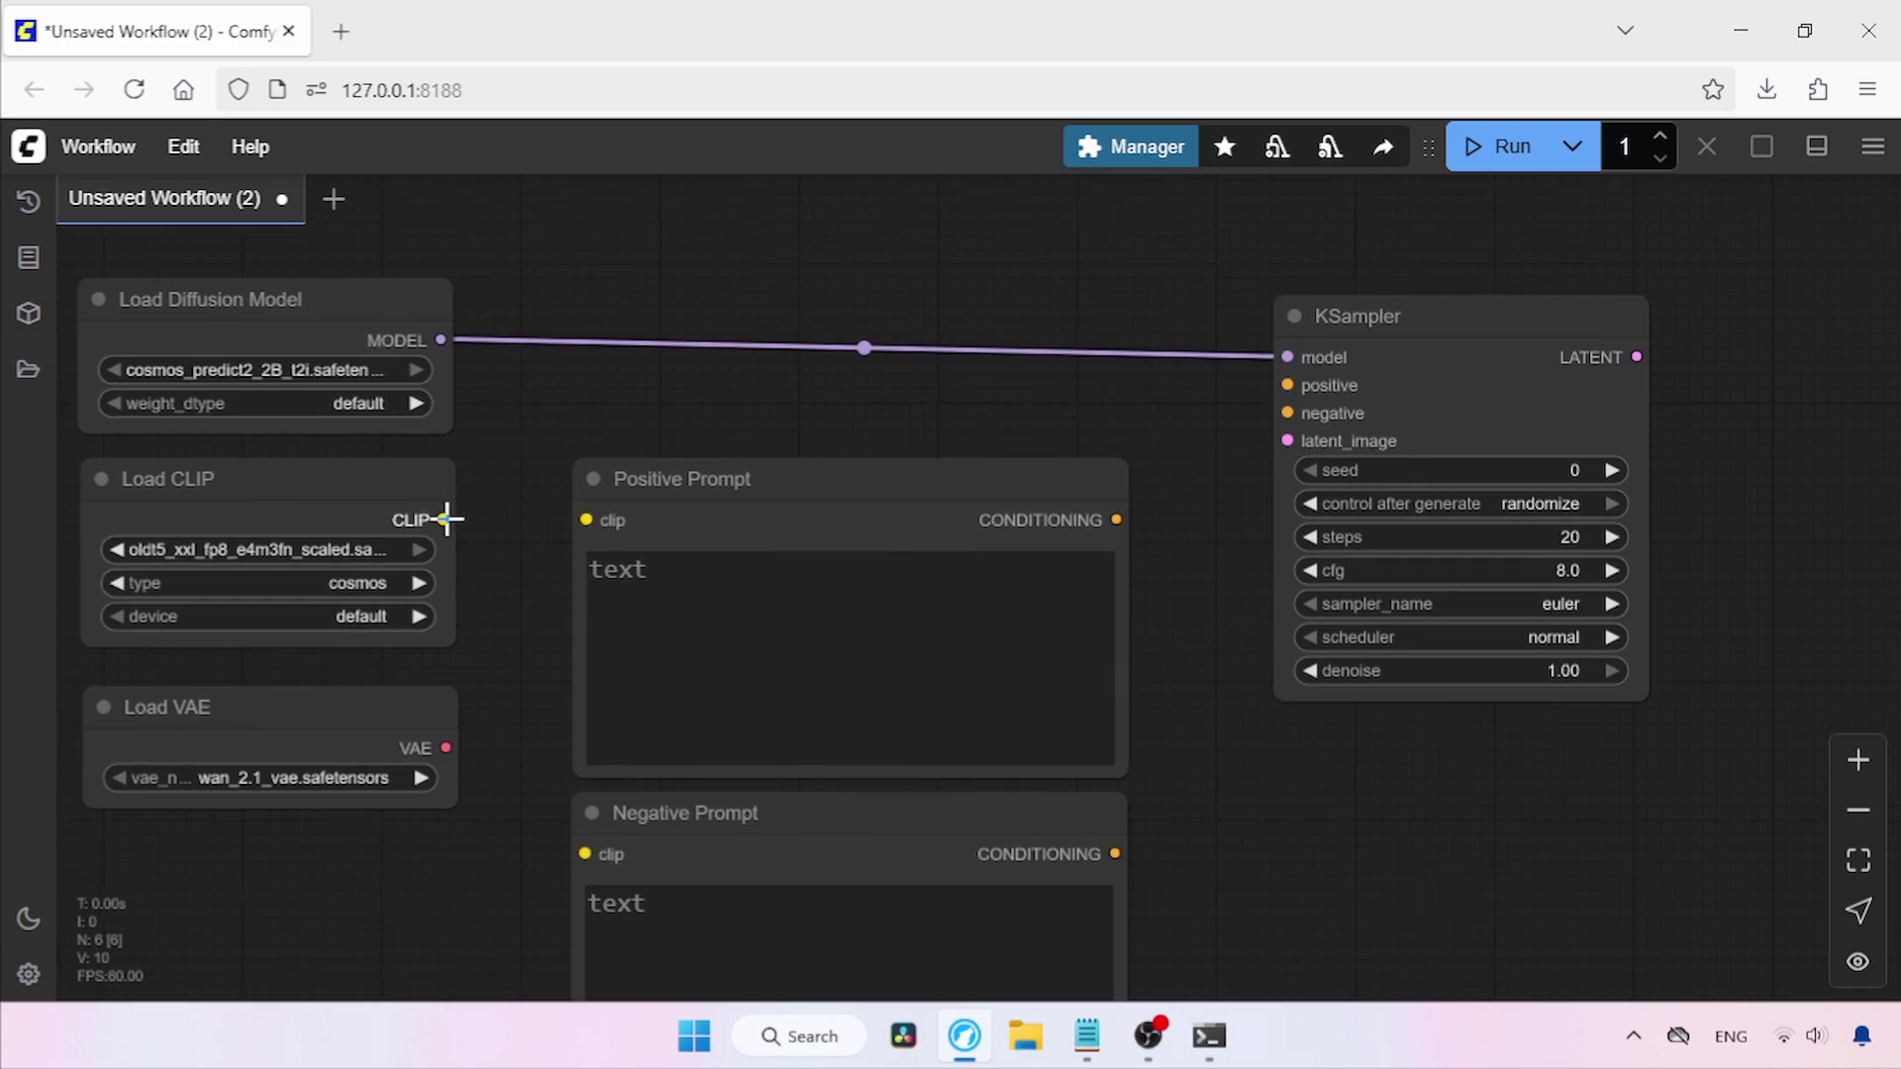
pyautogui.moveTo(445, 520); pyautogui.dragTo(590, 520)
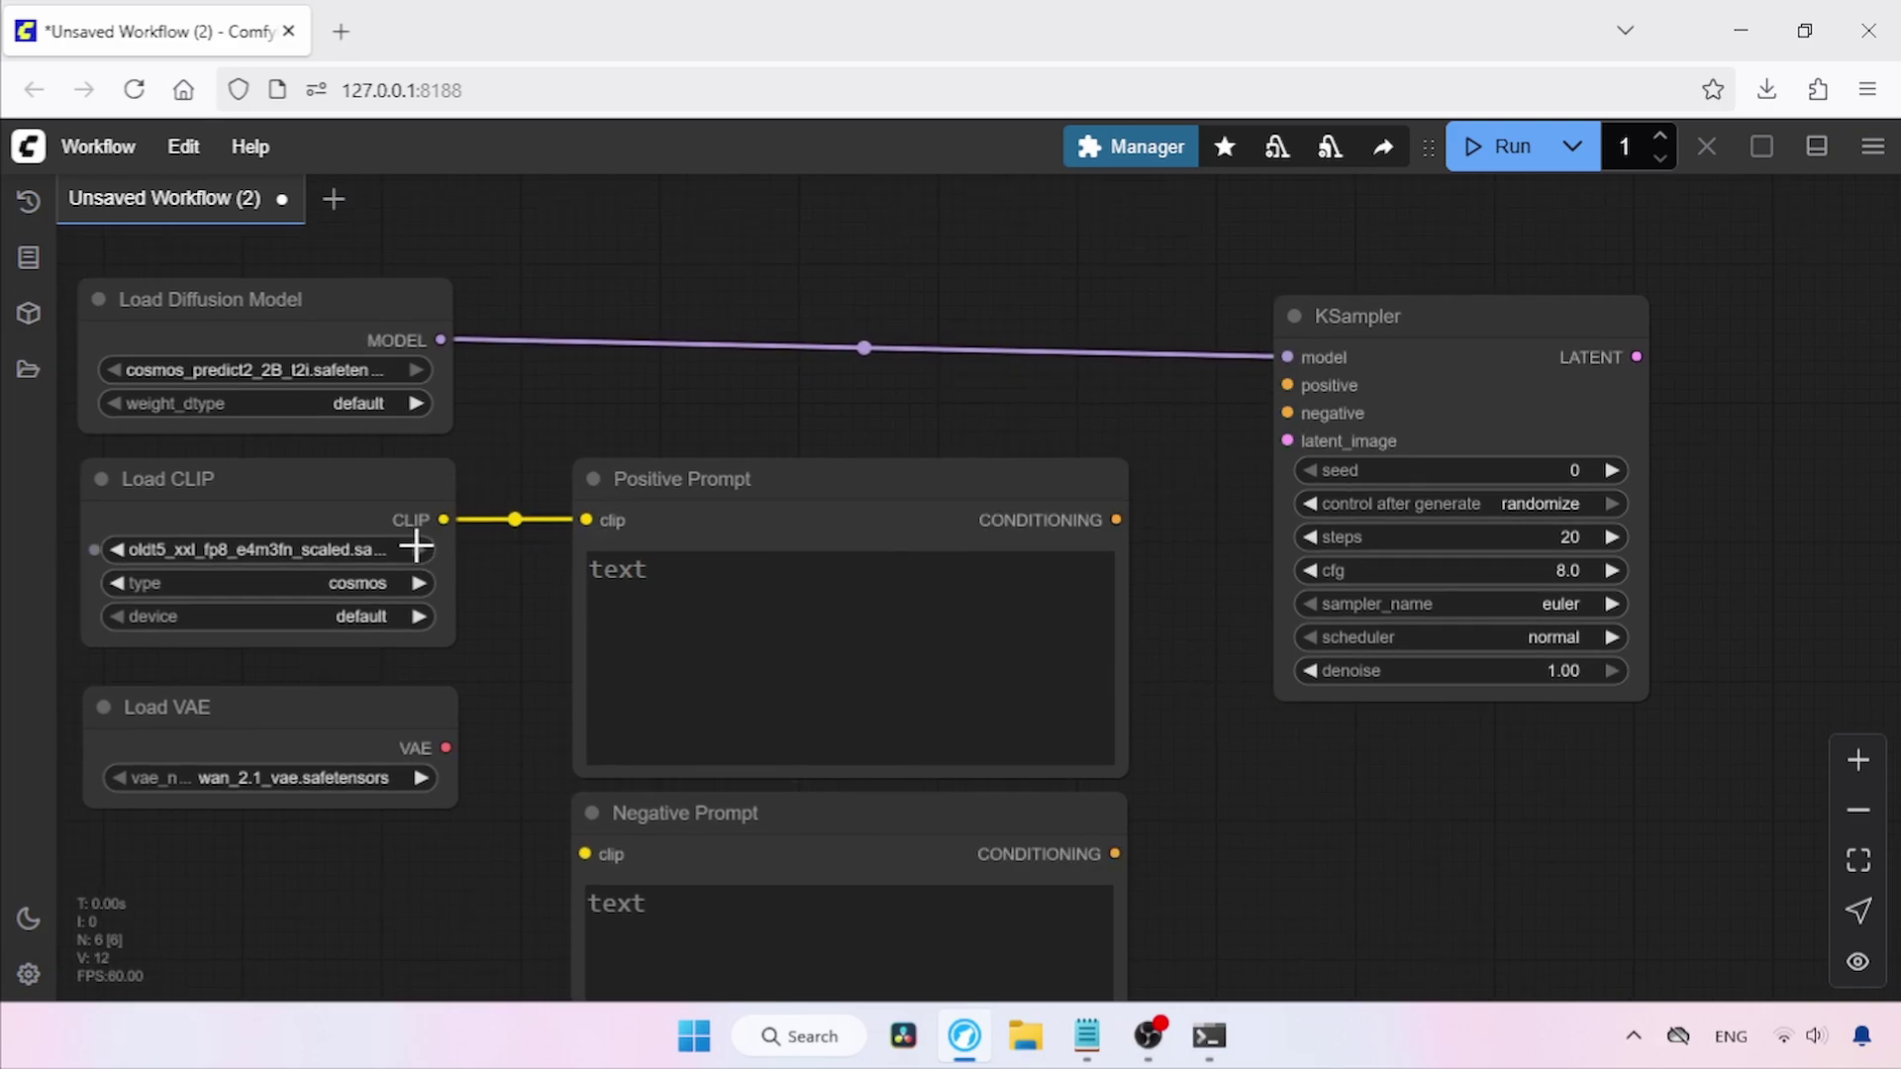
pyautogui.moveTo(449, 534); pyautogui.dragTo(590, 854)
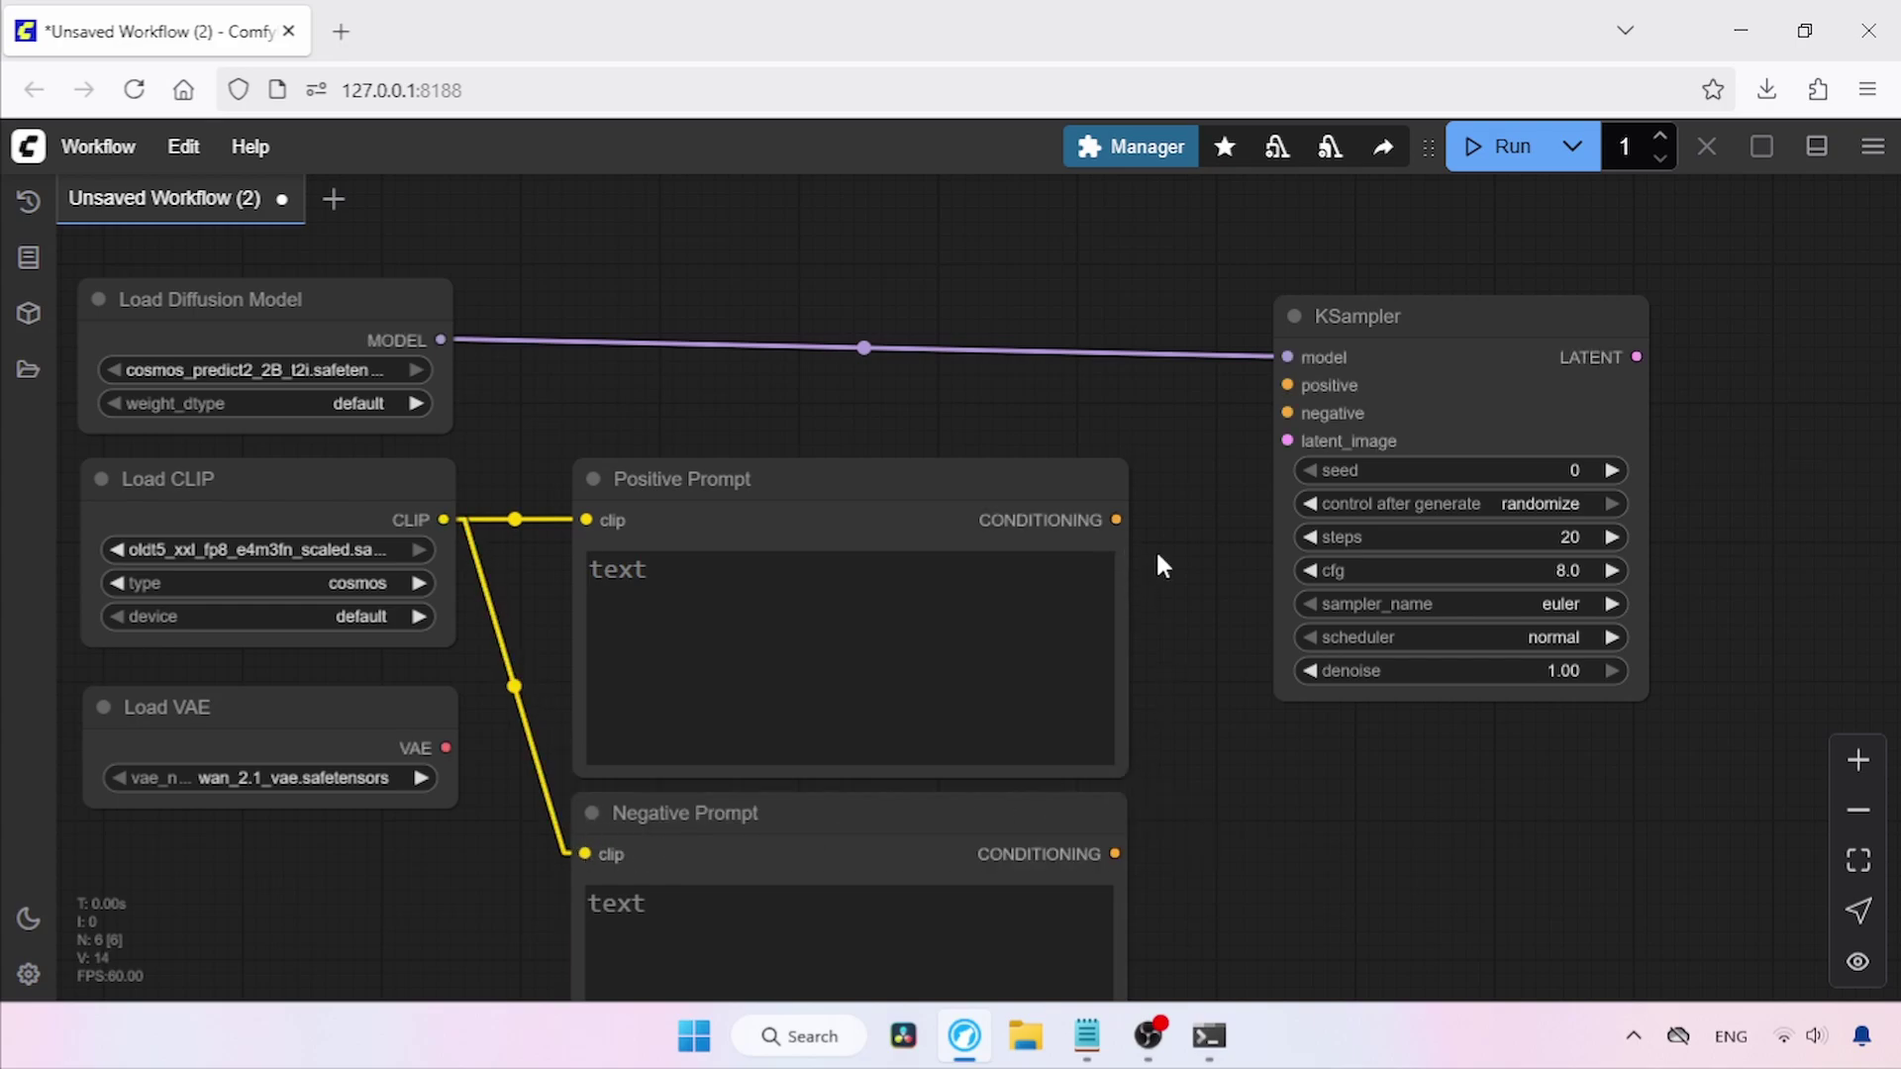
# Connect the Positive Prompt and Negative Prompt CONDITIONING outputs to the KSampler's positive and negative inputs.
pyautogui.scroll(2, 1159, 560)
pyautogui.moveTo(1105, 586); pyautogui.dragTo(1267, 440)
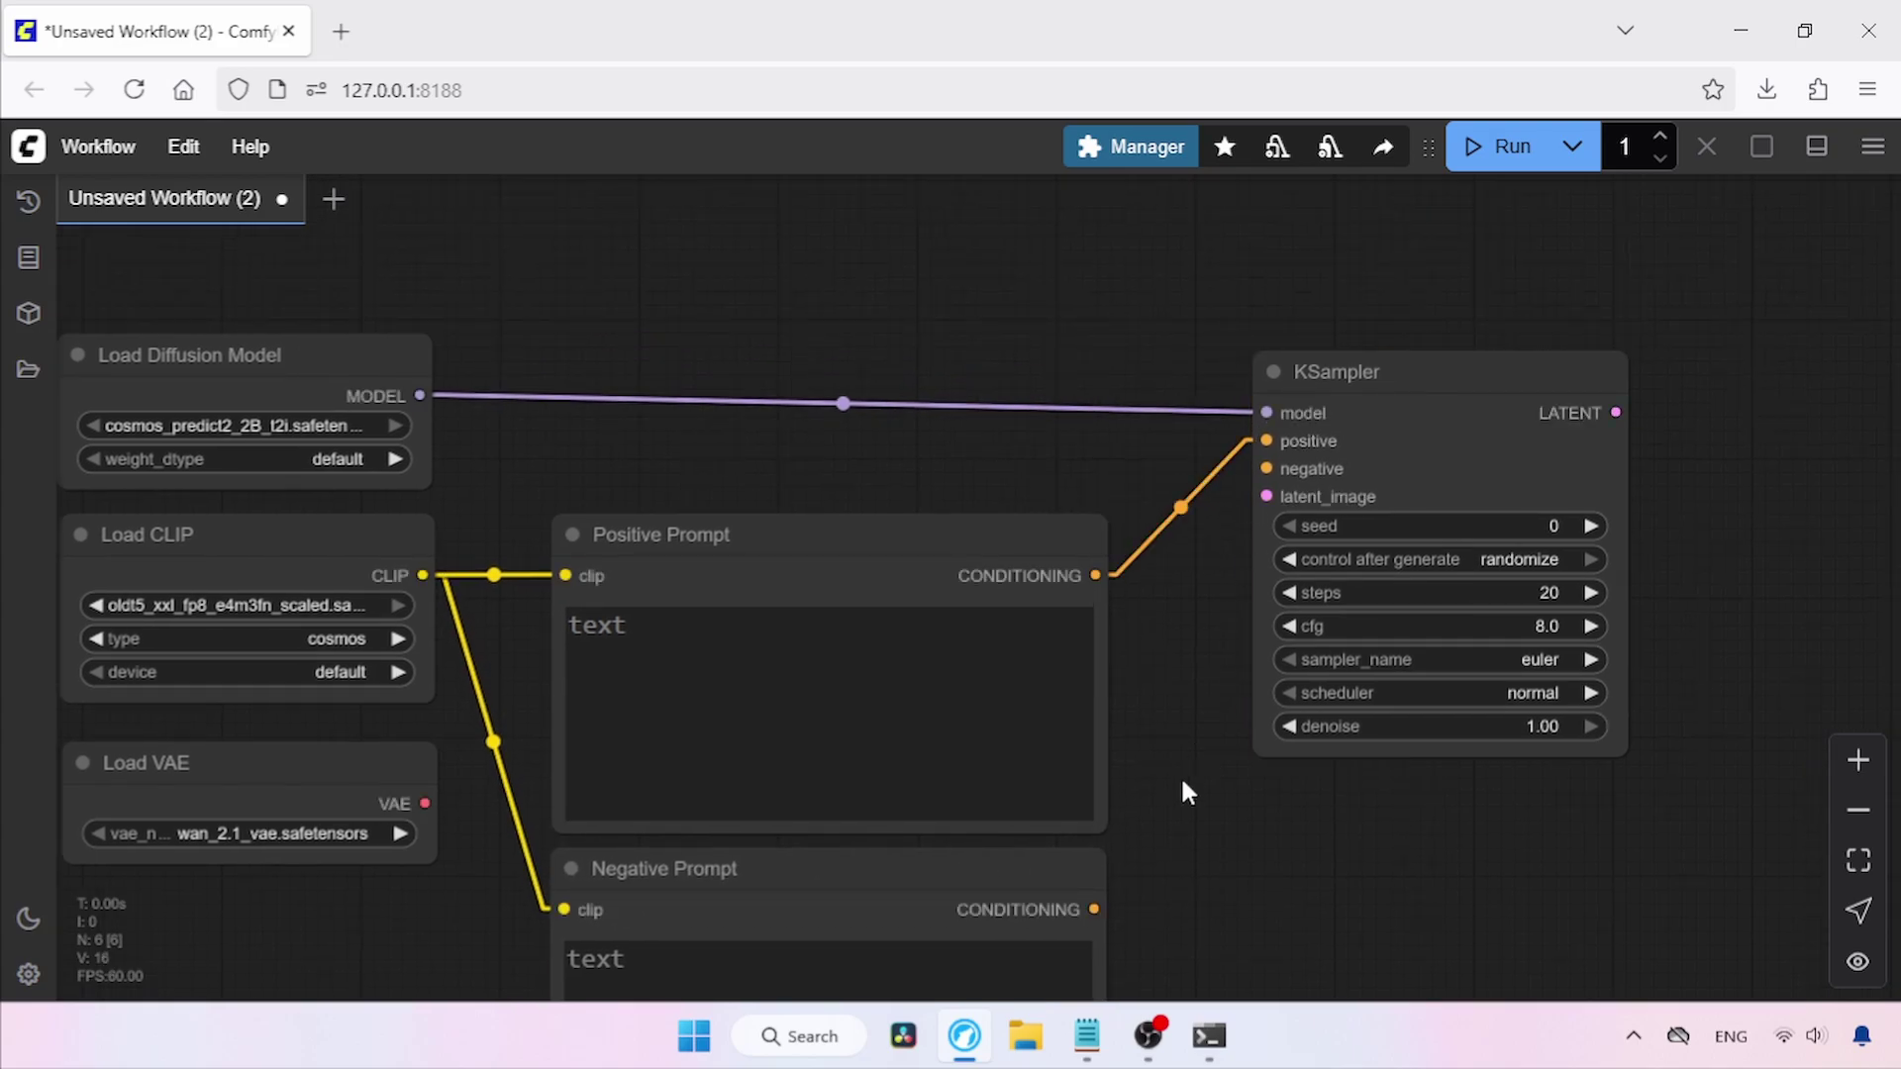
pyautogui.moveTo(1094, 909); pyautogui.dragTo(1268, 468)
# Add an EmptySD3LatentImage node below the KSampler and connect its LATENT output to the KSampler's latent_image input.
pyautogui.hscroll(4, 1281, 806)
pyautogui.scroll(-1, 1281, 806)
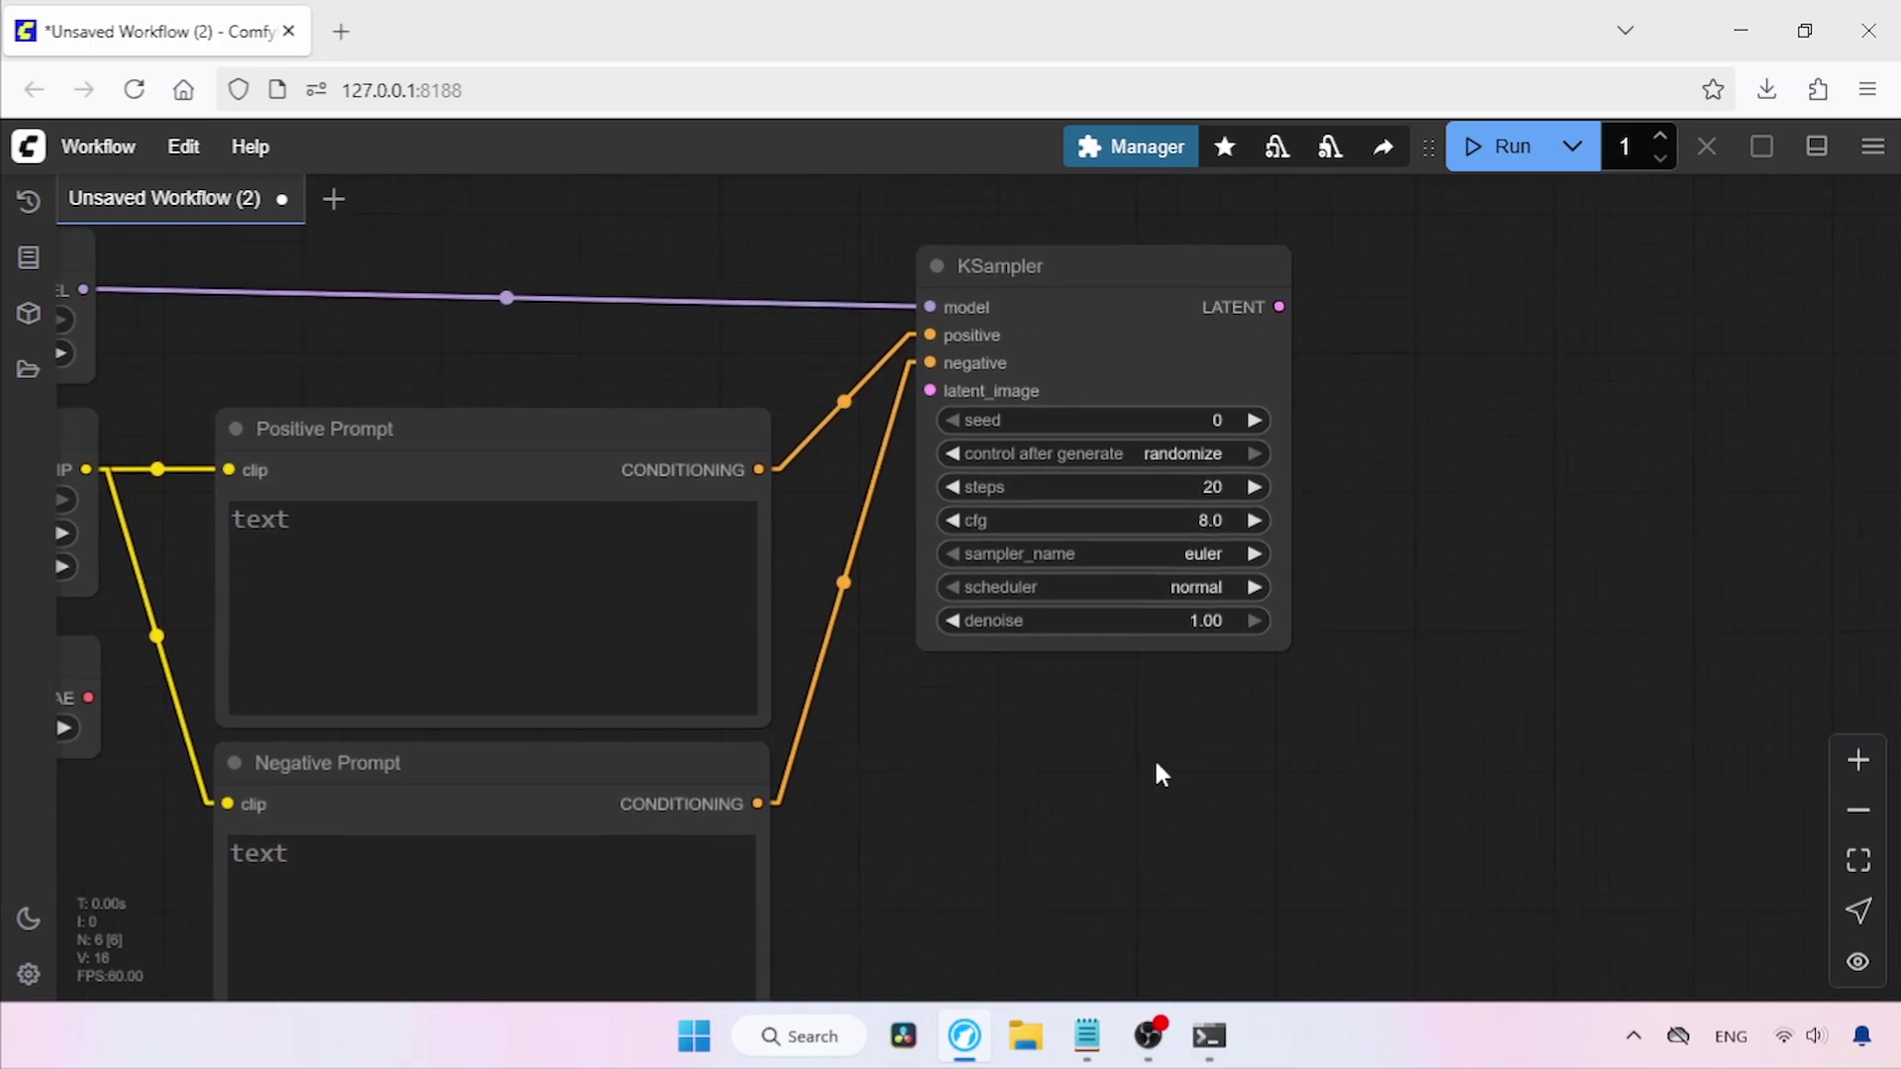
pyautogui.doubleClick(1256, 752)
pyautogui.write('empty sd')
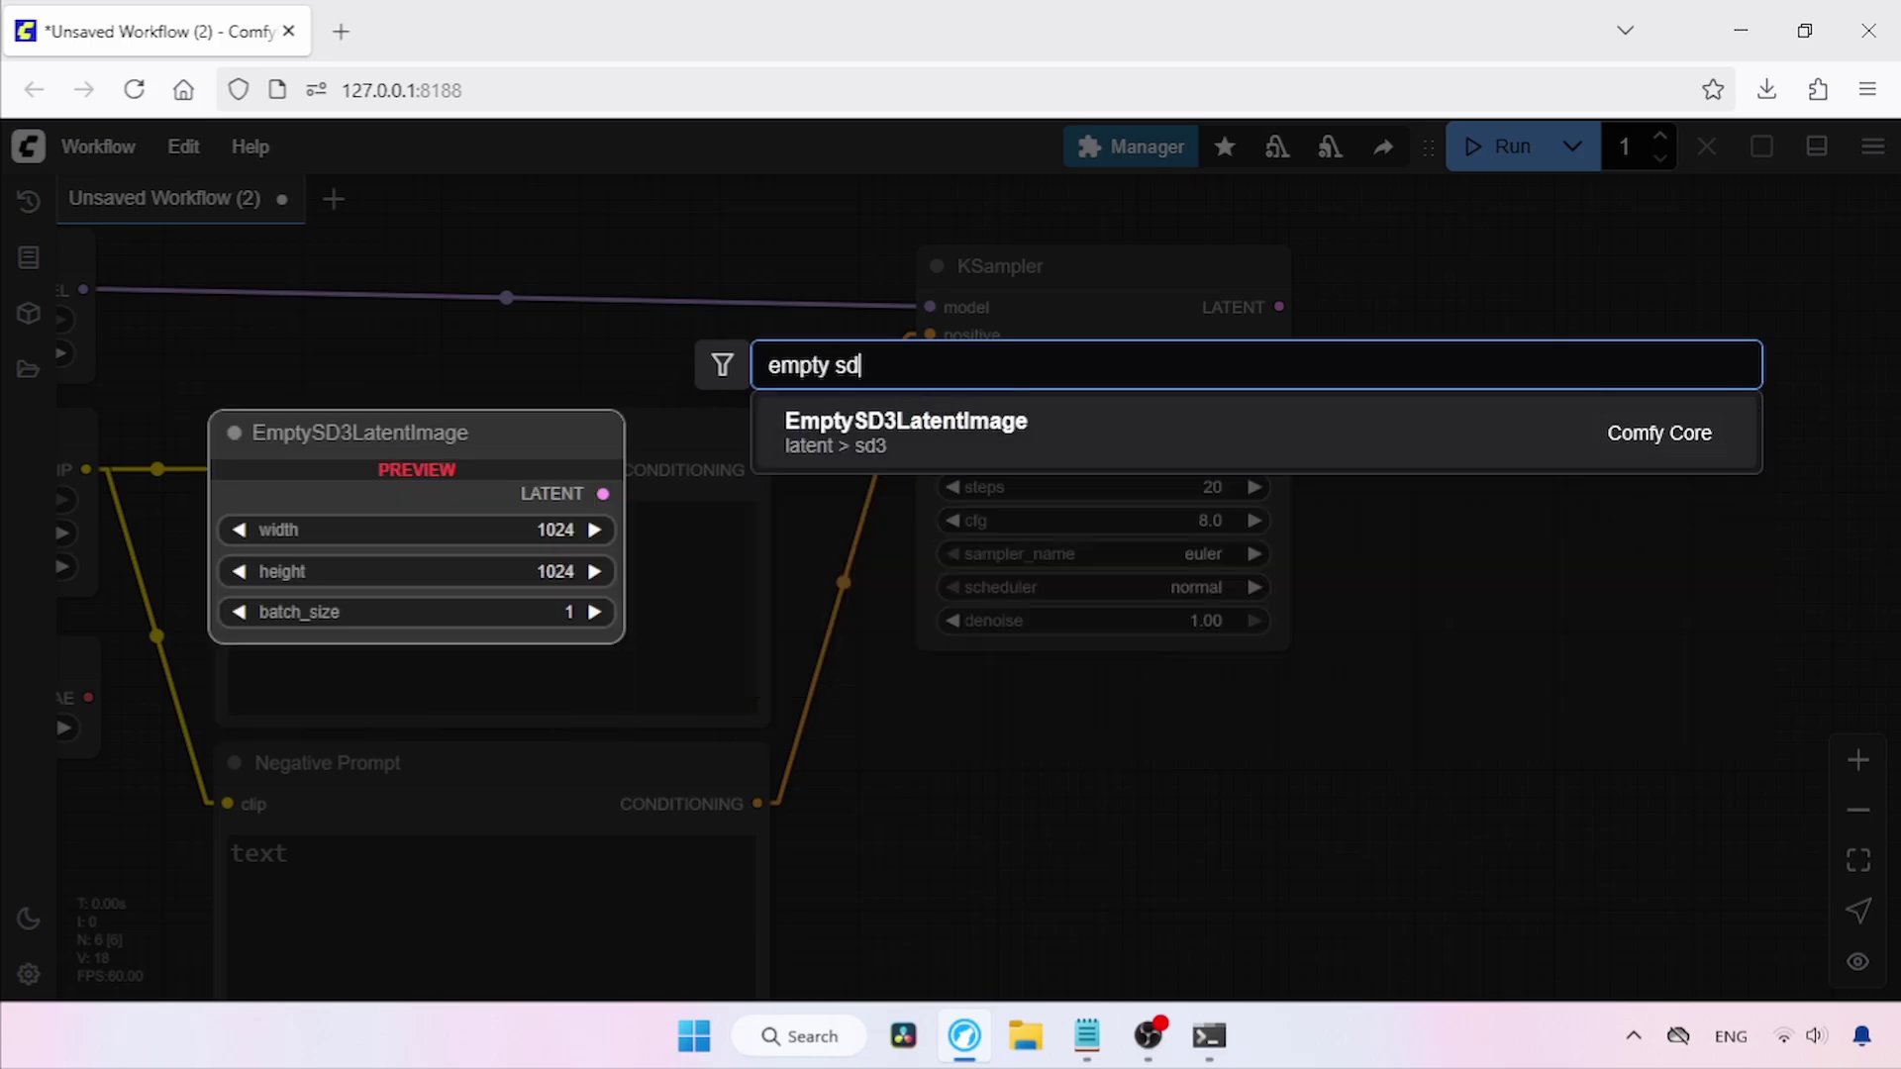
pyautogui.click(993, 441)
pyautogui.moveTo(1396, 720); pyautogui.dragTo(1145, 721)
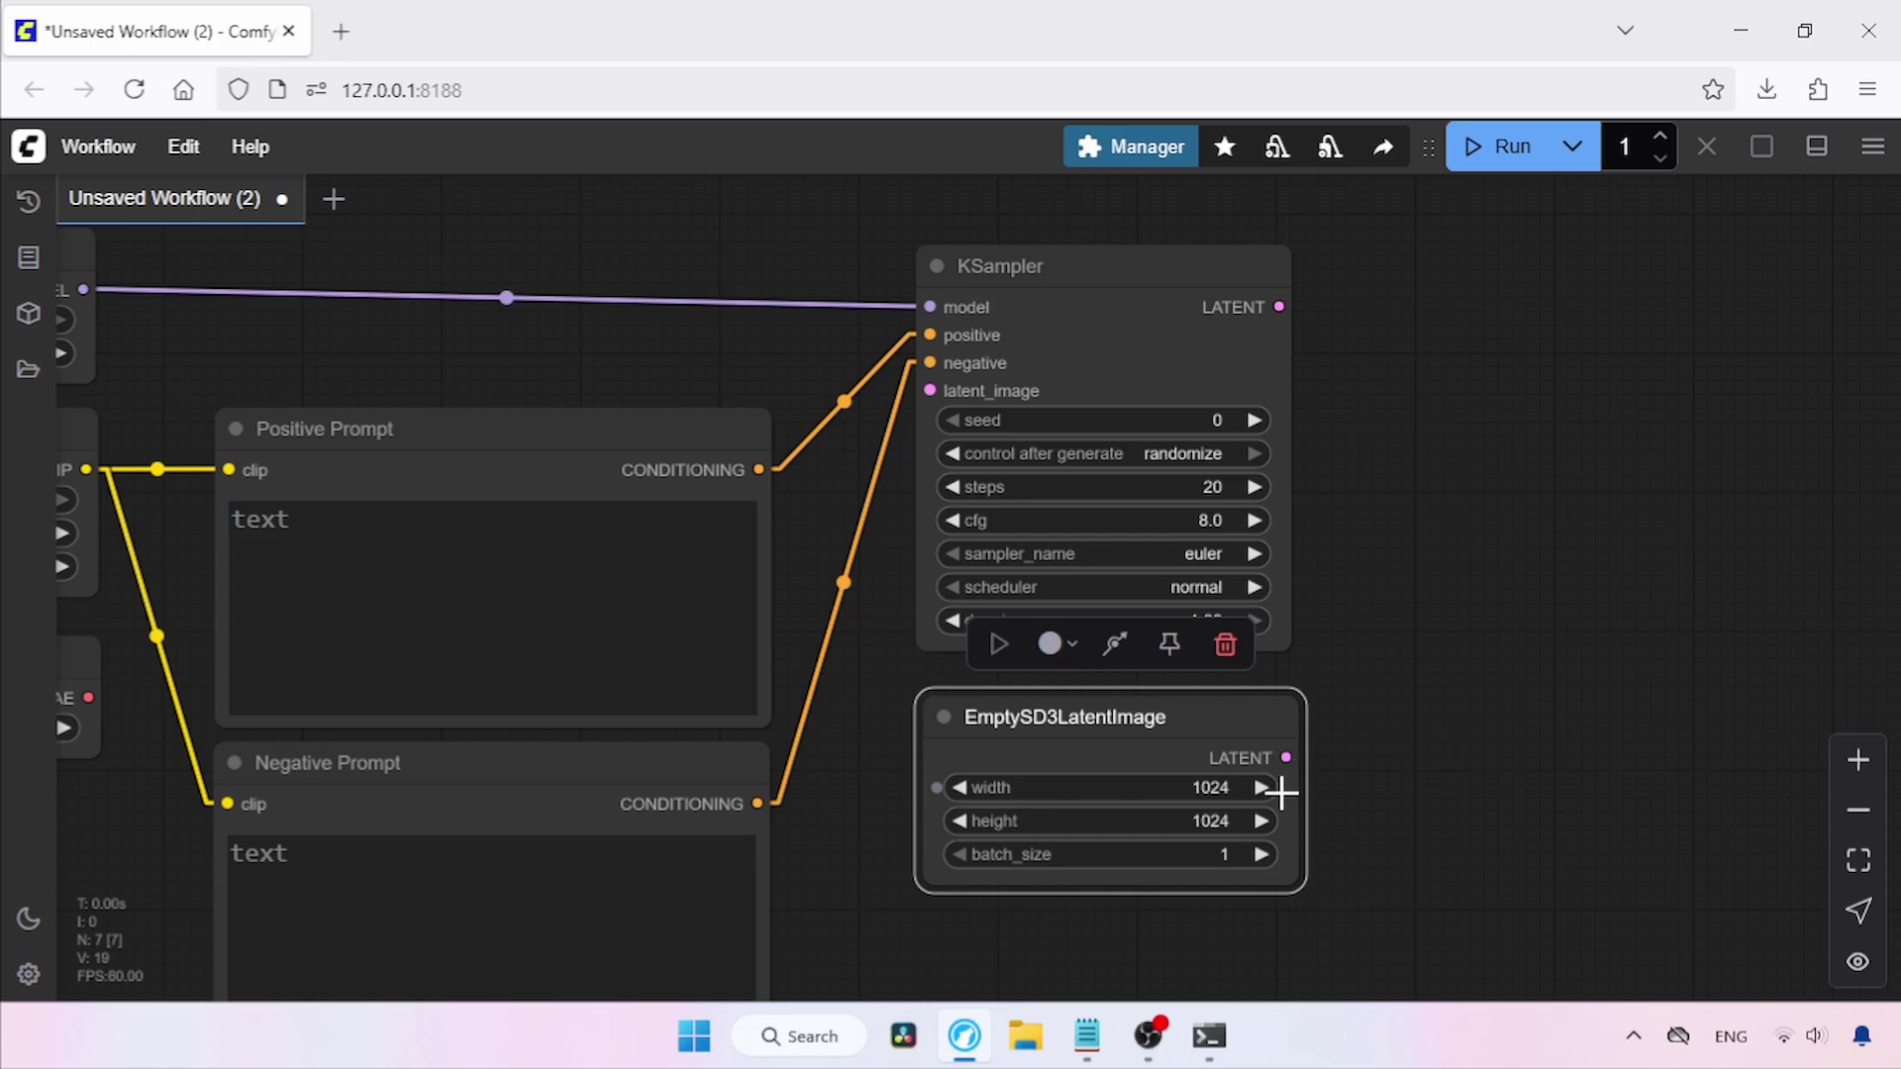
pyautogui.moveTo(1286, 758); pyautogui.dragTo(940, 394)
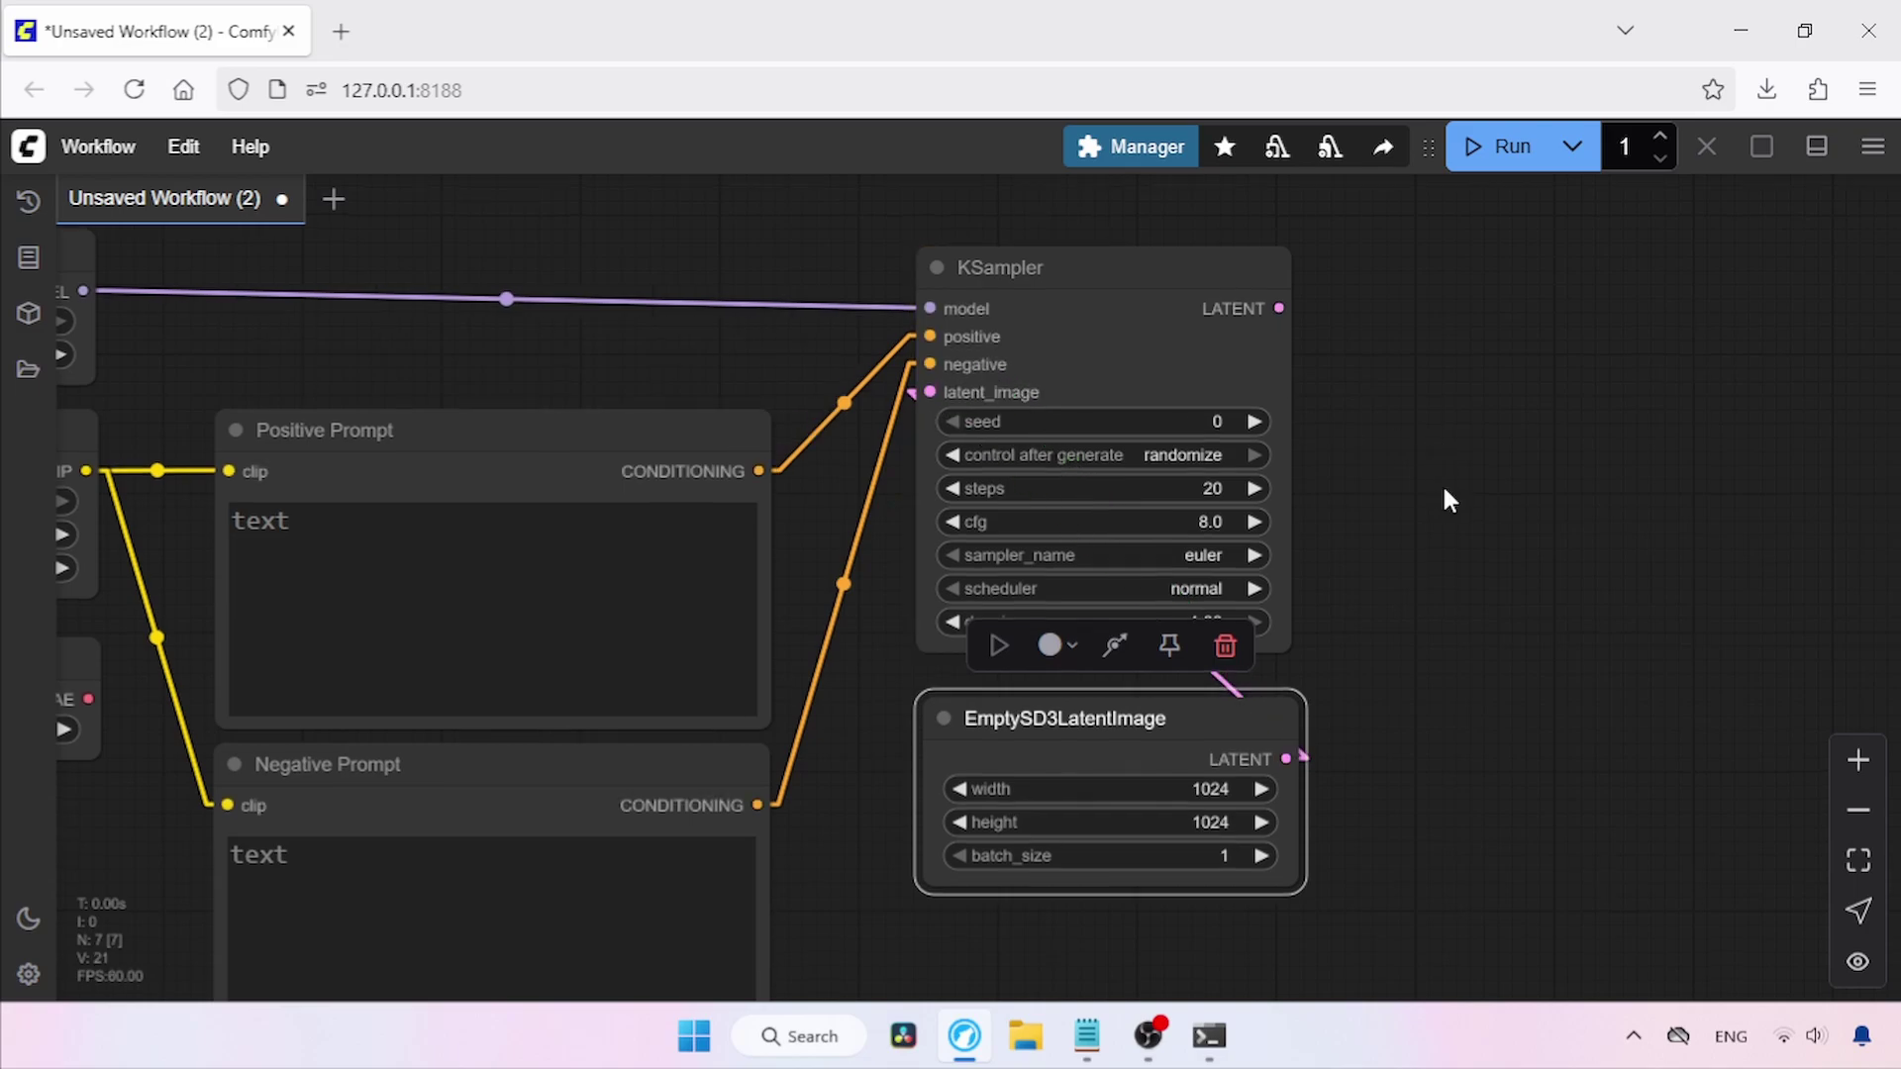
# Set the KSampler's steps to 40.
pyautogui.hscroll(3, 1438, 534)
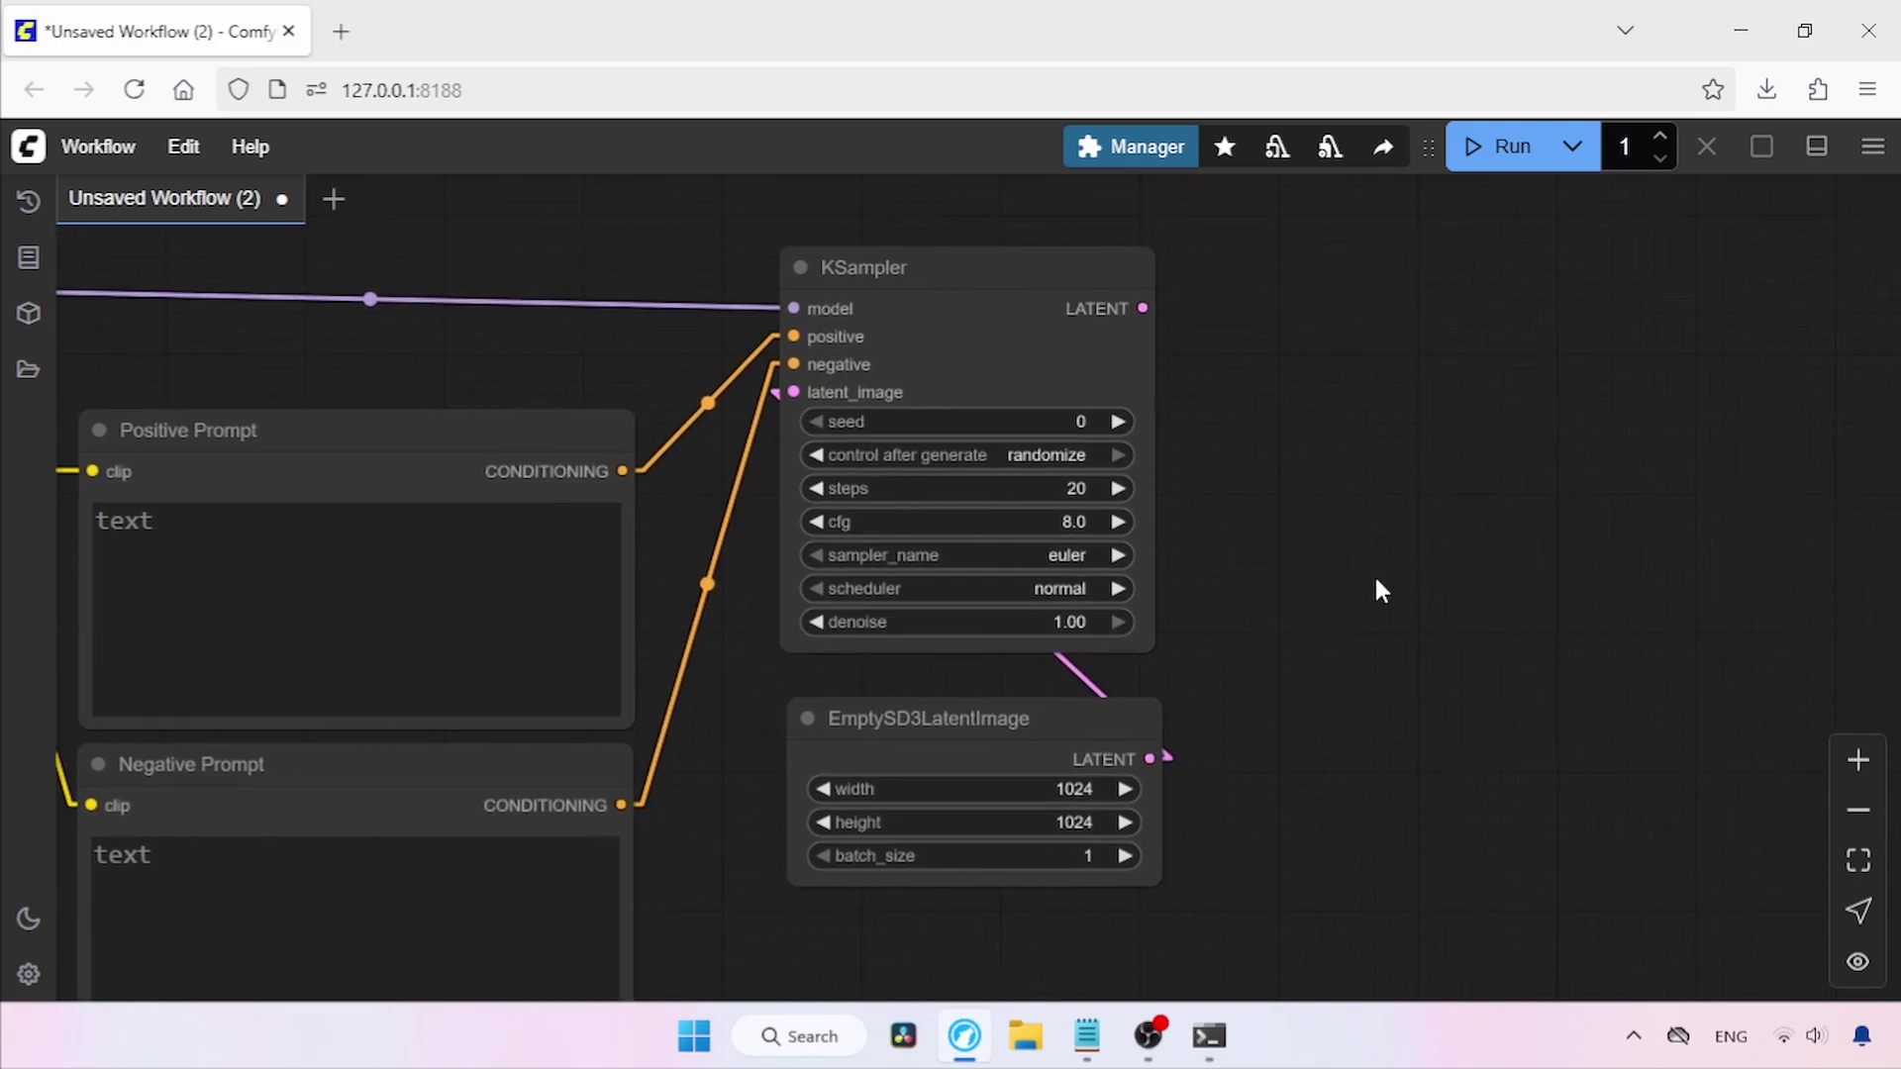
pyautogui.click(1075, 488)
pyautogui.write('40')
pyautogui.press('Return')
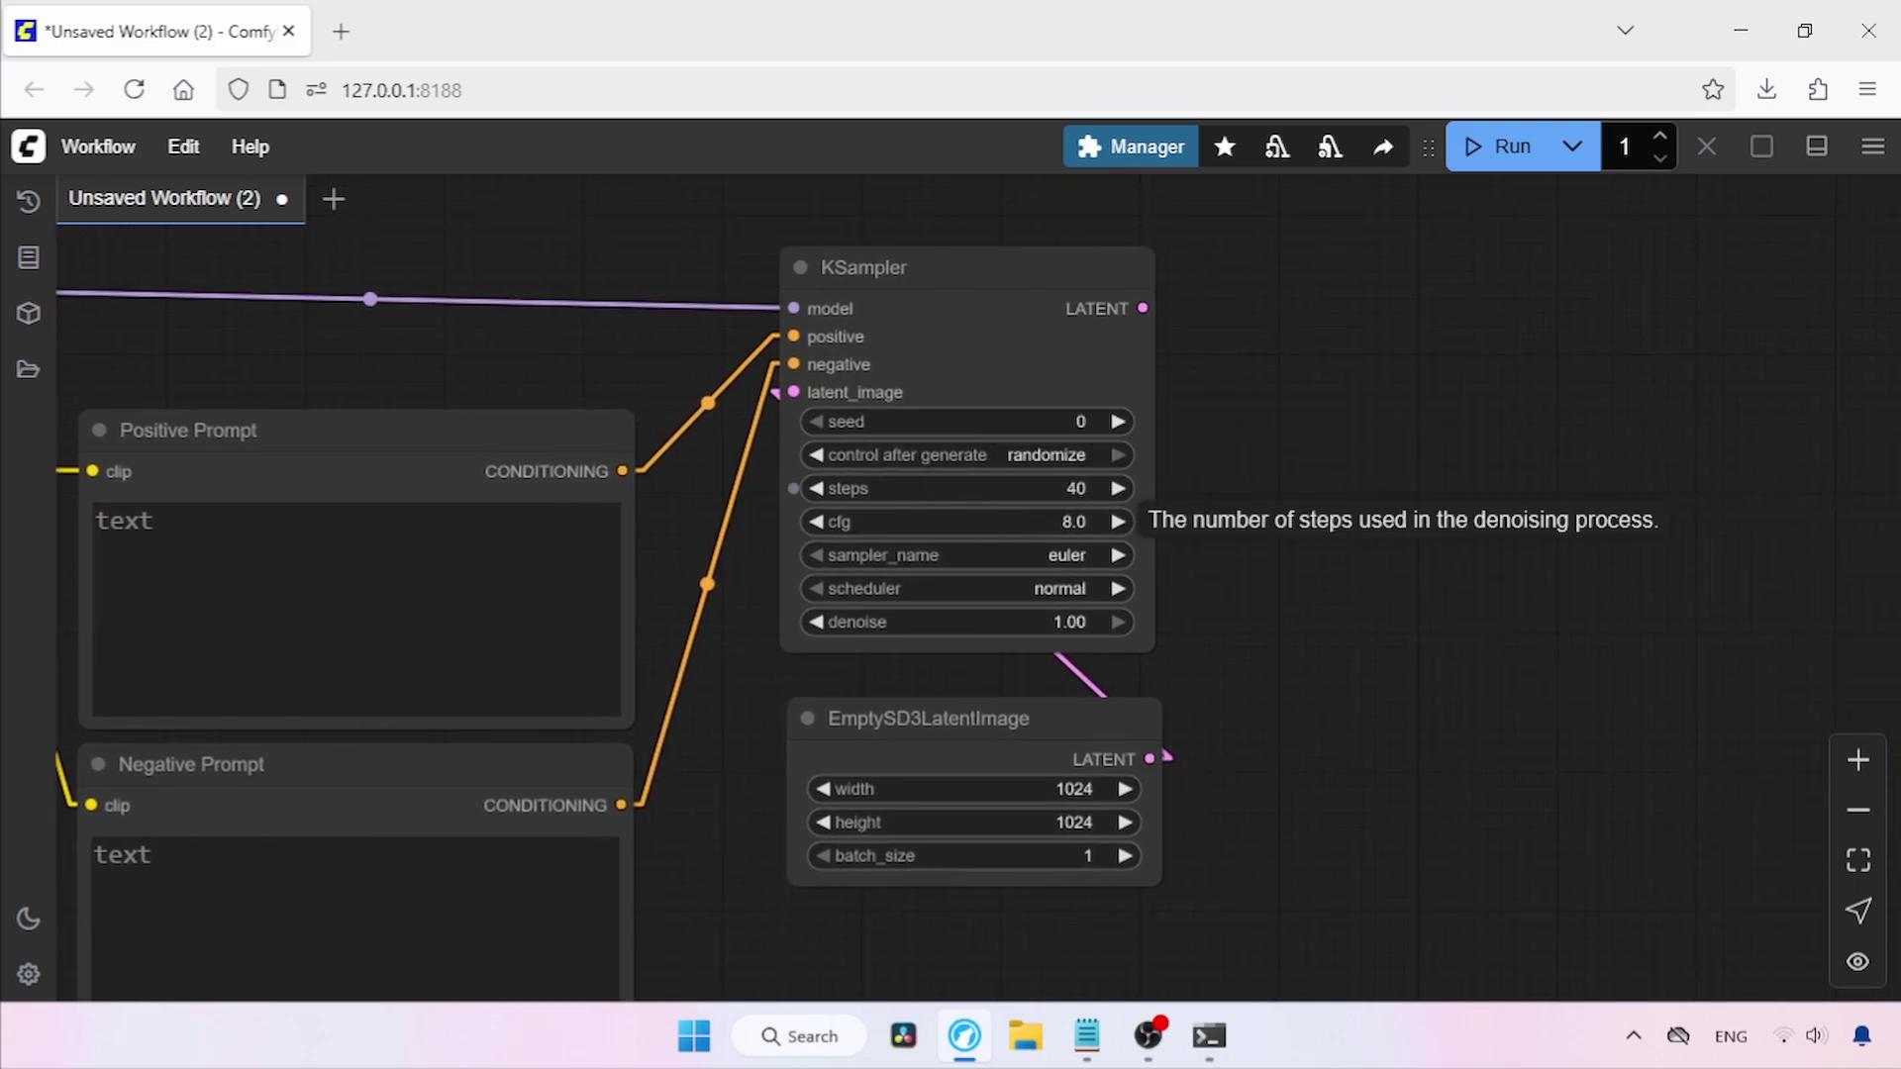
# Set the KSampler's cfg to 4.0 and its scheduler to karras.
pyautogui.click(1074, 522)
pyautogui.press('Return')
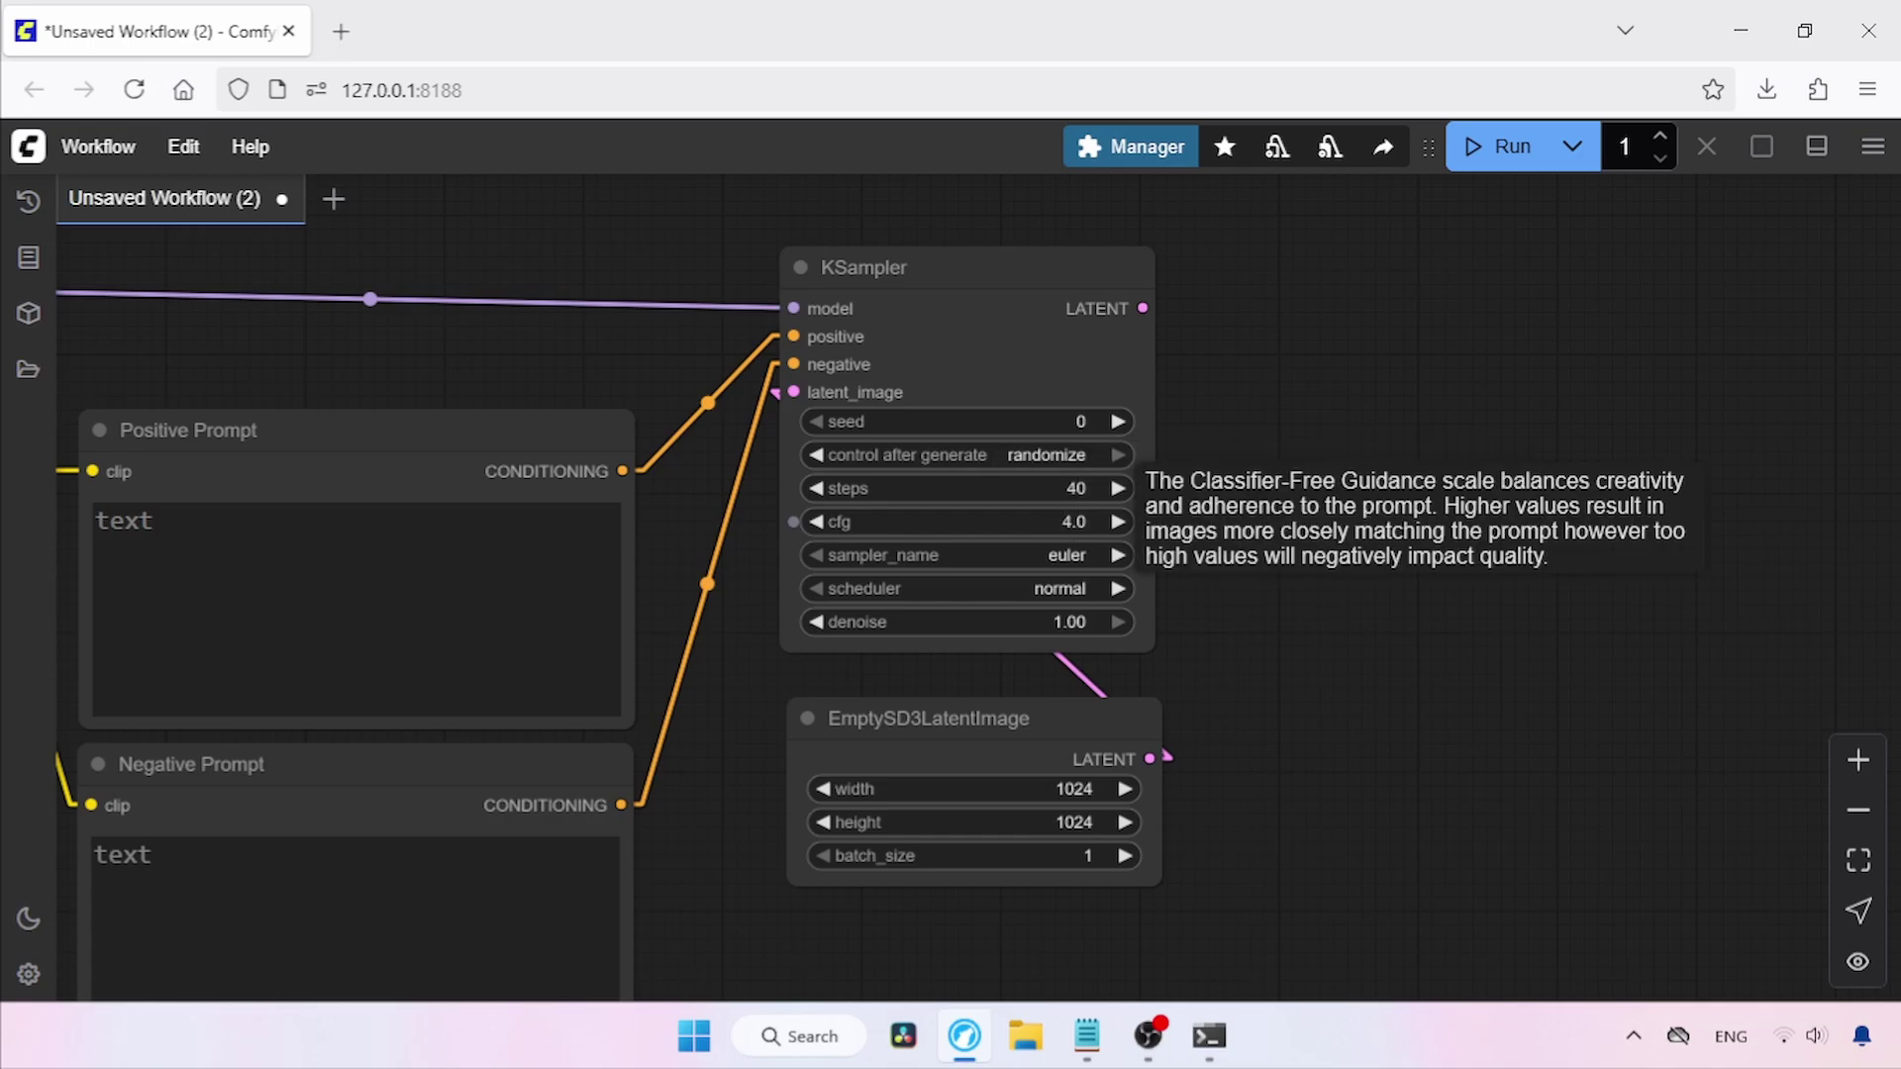
pyautogui.click(1097, 590)
pyautogui.click(1199, 660)
# Add a VAE Decode node from the KSampler's LATENT output and connect the Load VAE output to its vae input.
pyautogui.moveTo(1199, 323); pyautogui.dragTo(1134, 370)
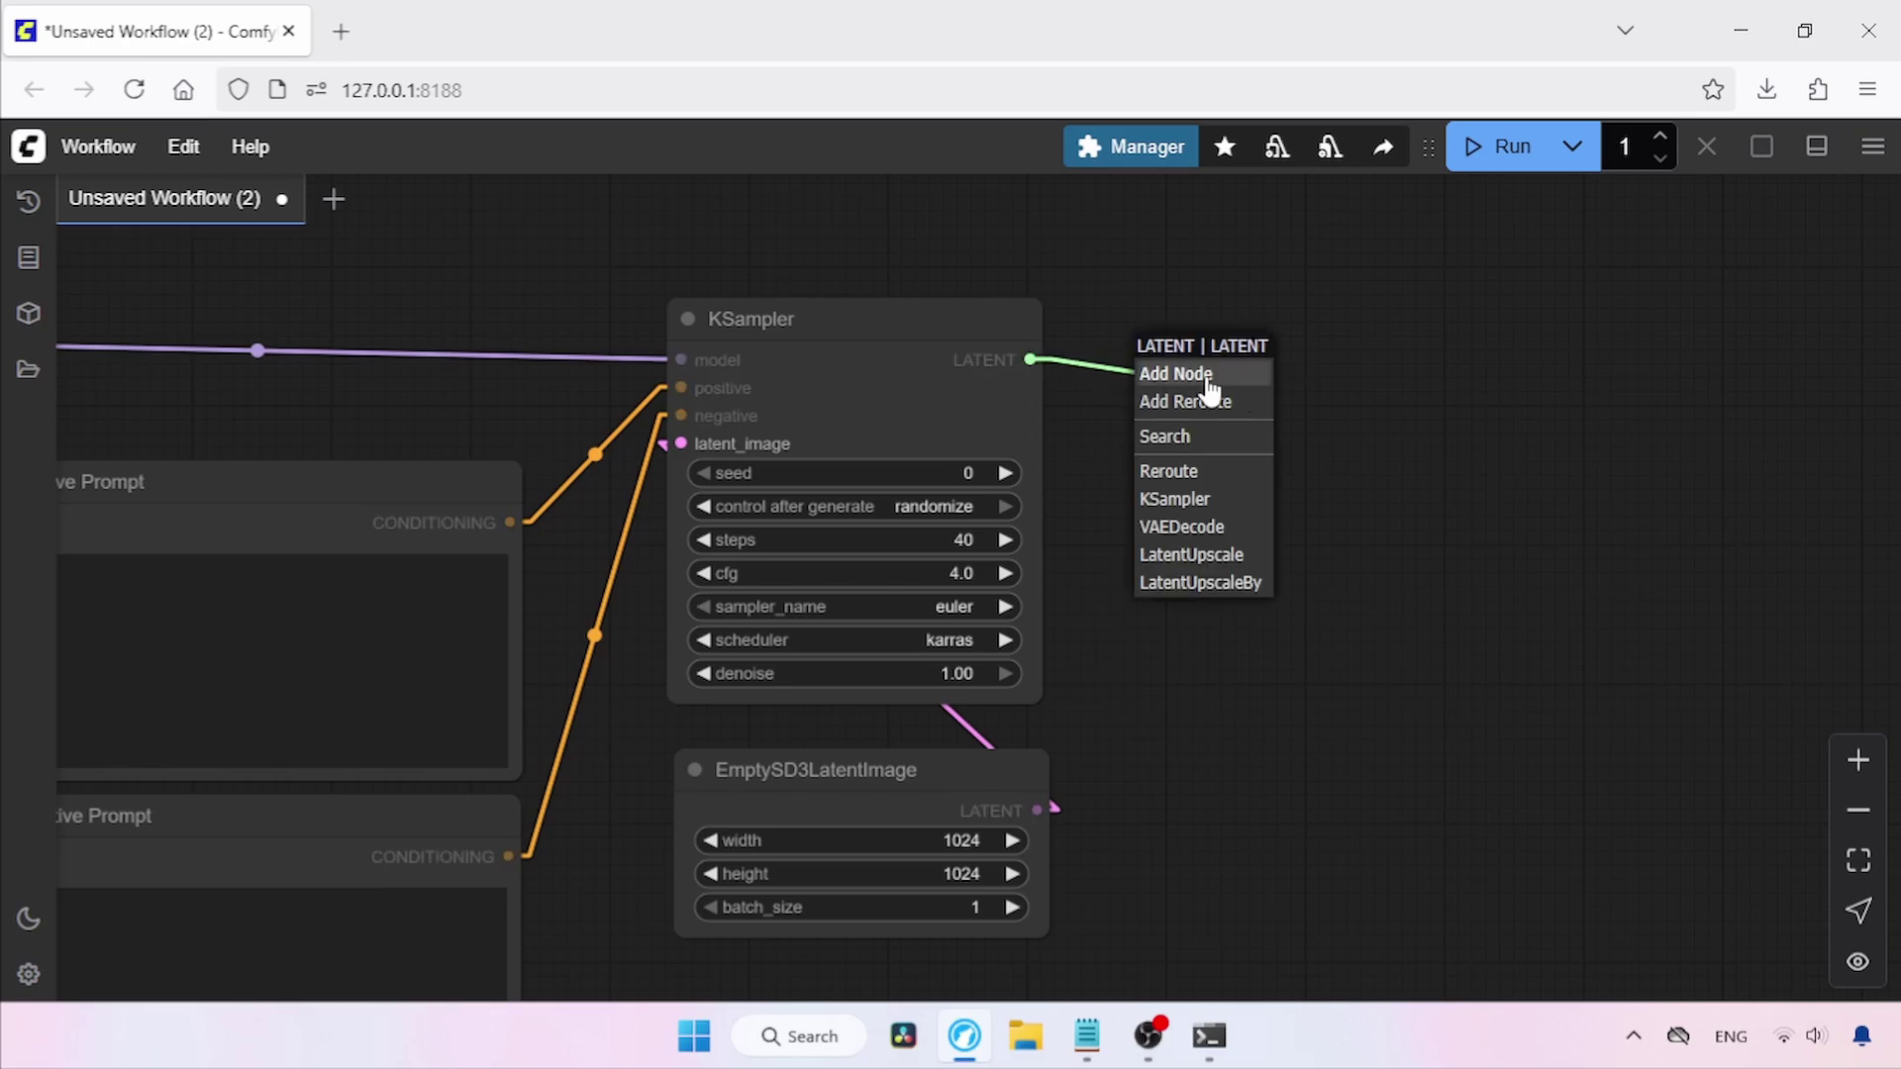
pyautogui.click(1242, 529)
pyautogui.moveTo(1247, 665); pyautogui.dragTo(1654, 645)
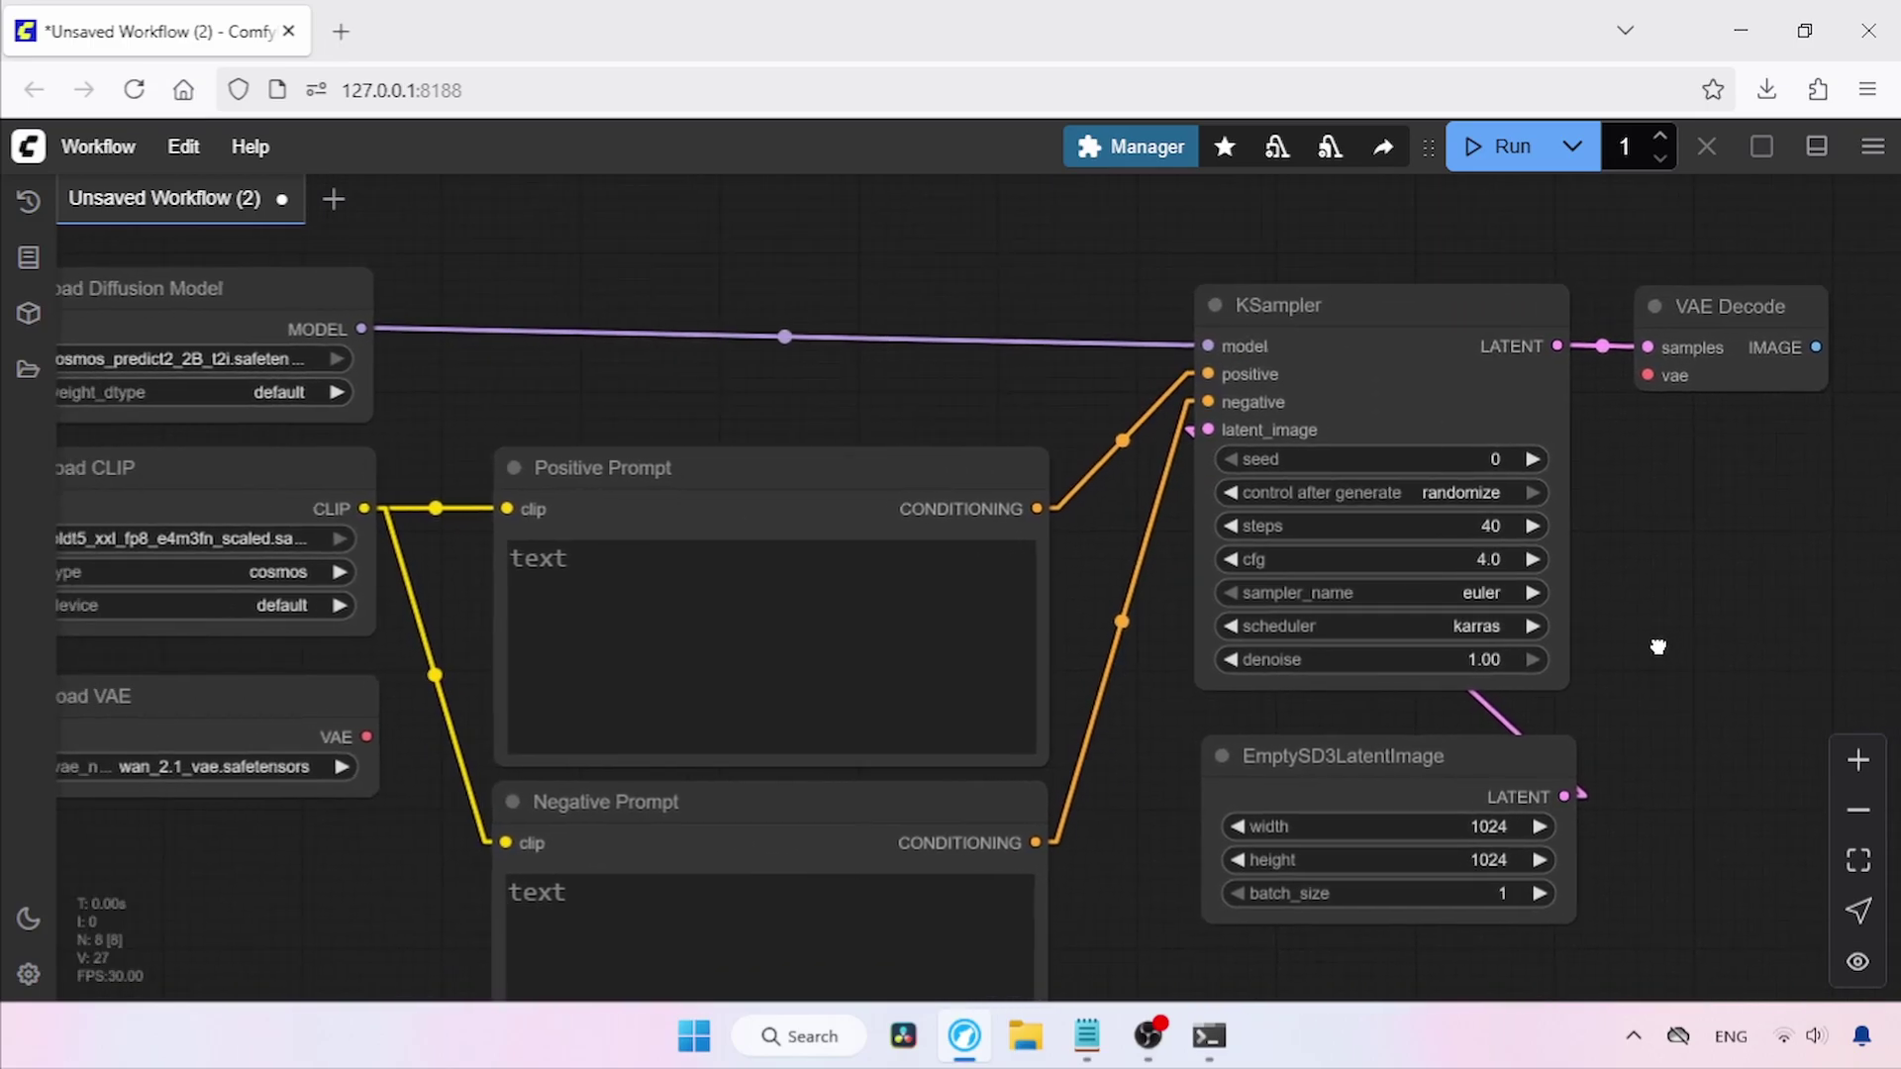
pyautogui.moveTo(424, 758); pyautogui.dragTo(1708, 406)
# Add a Save Image node connected to the VAE Decode node's IMAGE output.
pyautogui.moveTo(1773, 490); pyautogui.dragTo(787, 520)
pyautogui.moveTo(904, 404); pyautogui.dragTo(1050, 416)
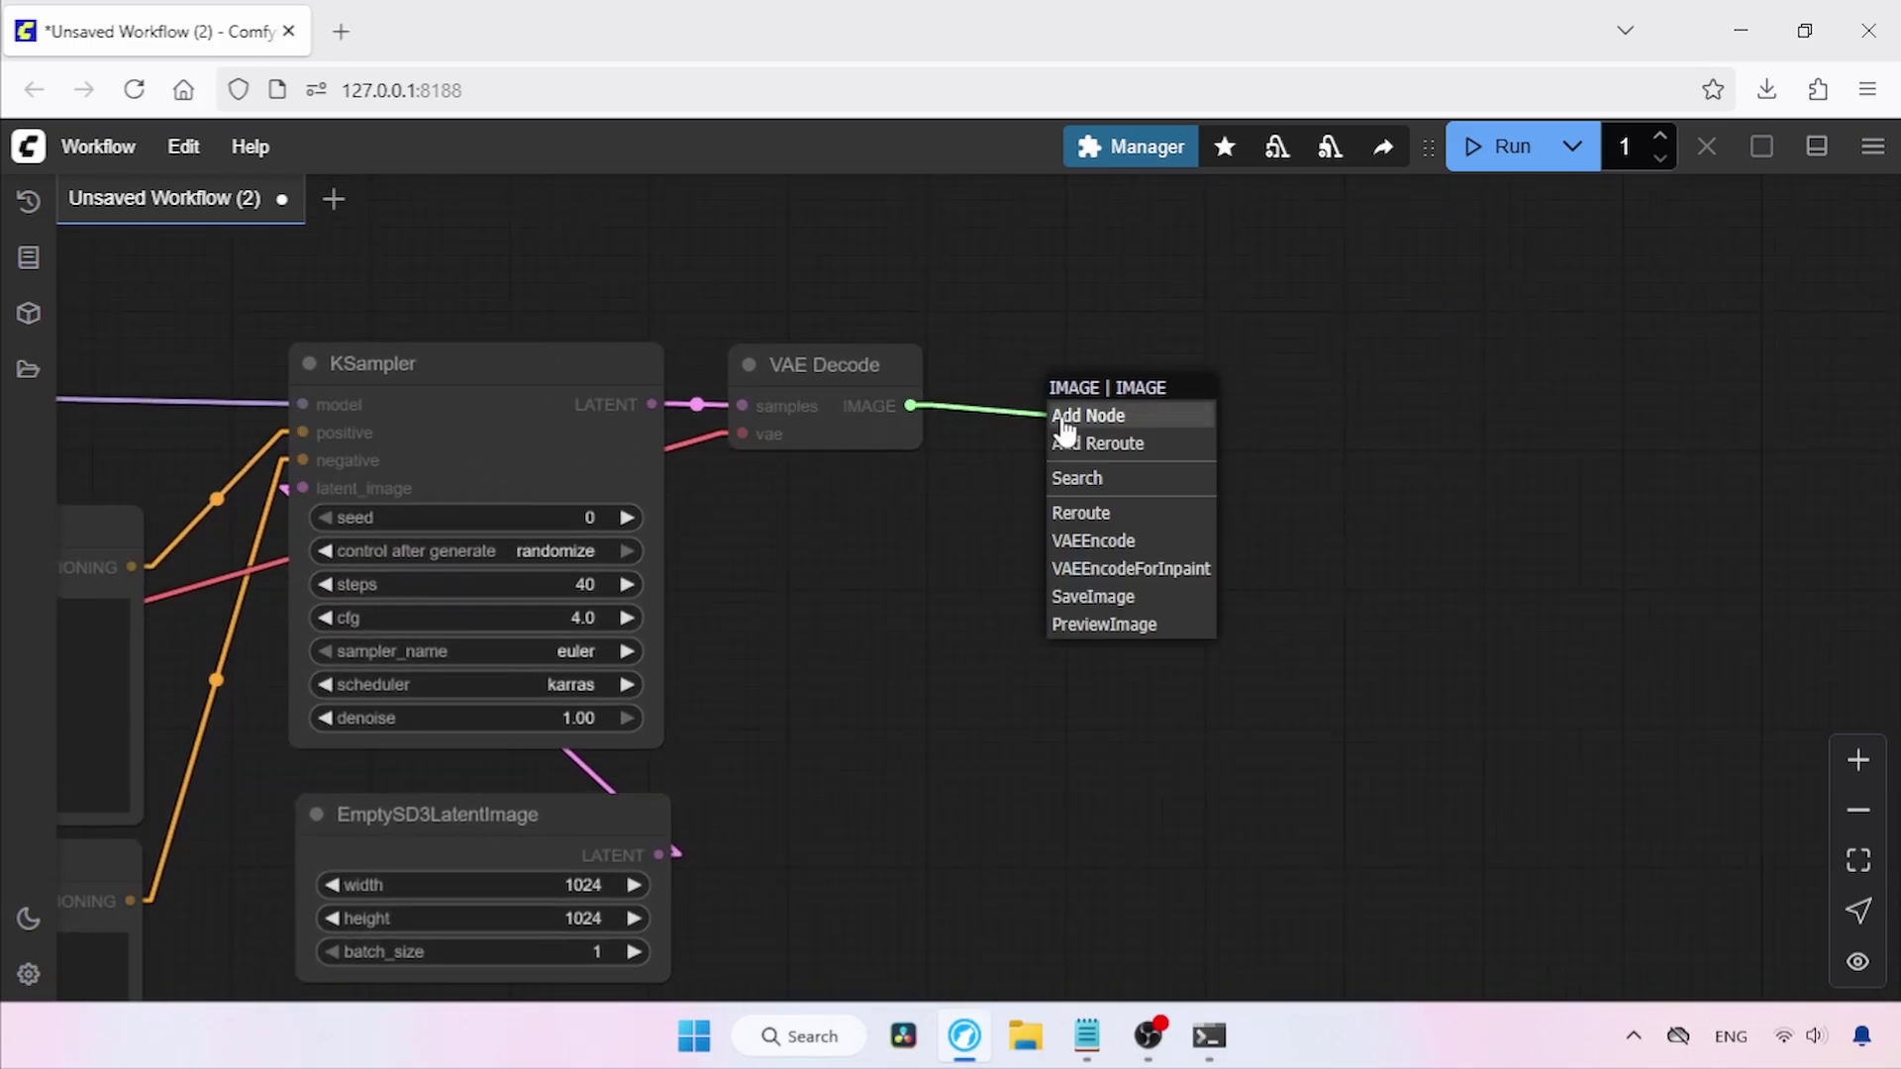
pyautogui.click(1153, 600)
pyautogui.click(1159, 382)
# Copy the rainy-season selfie prompt from the Cosmos Predict2.txt notes into the Positive Prompt node.
pyautogui.click(755, 733)
pyautogui.moveTo(756, 734); pyautogui.dragTo(1467, 570)
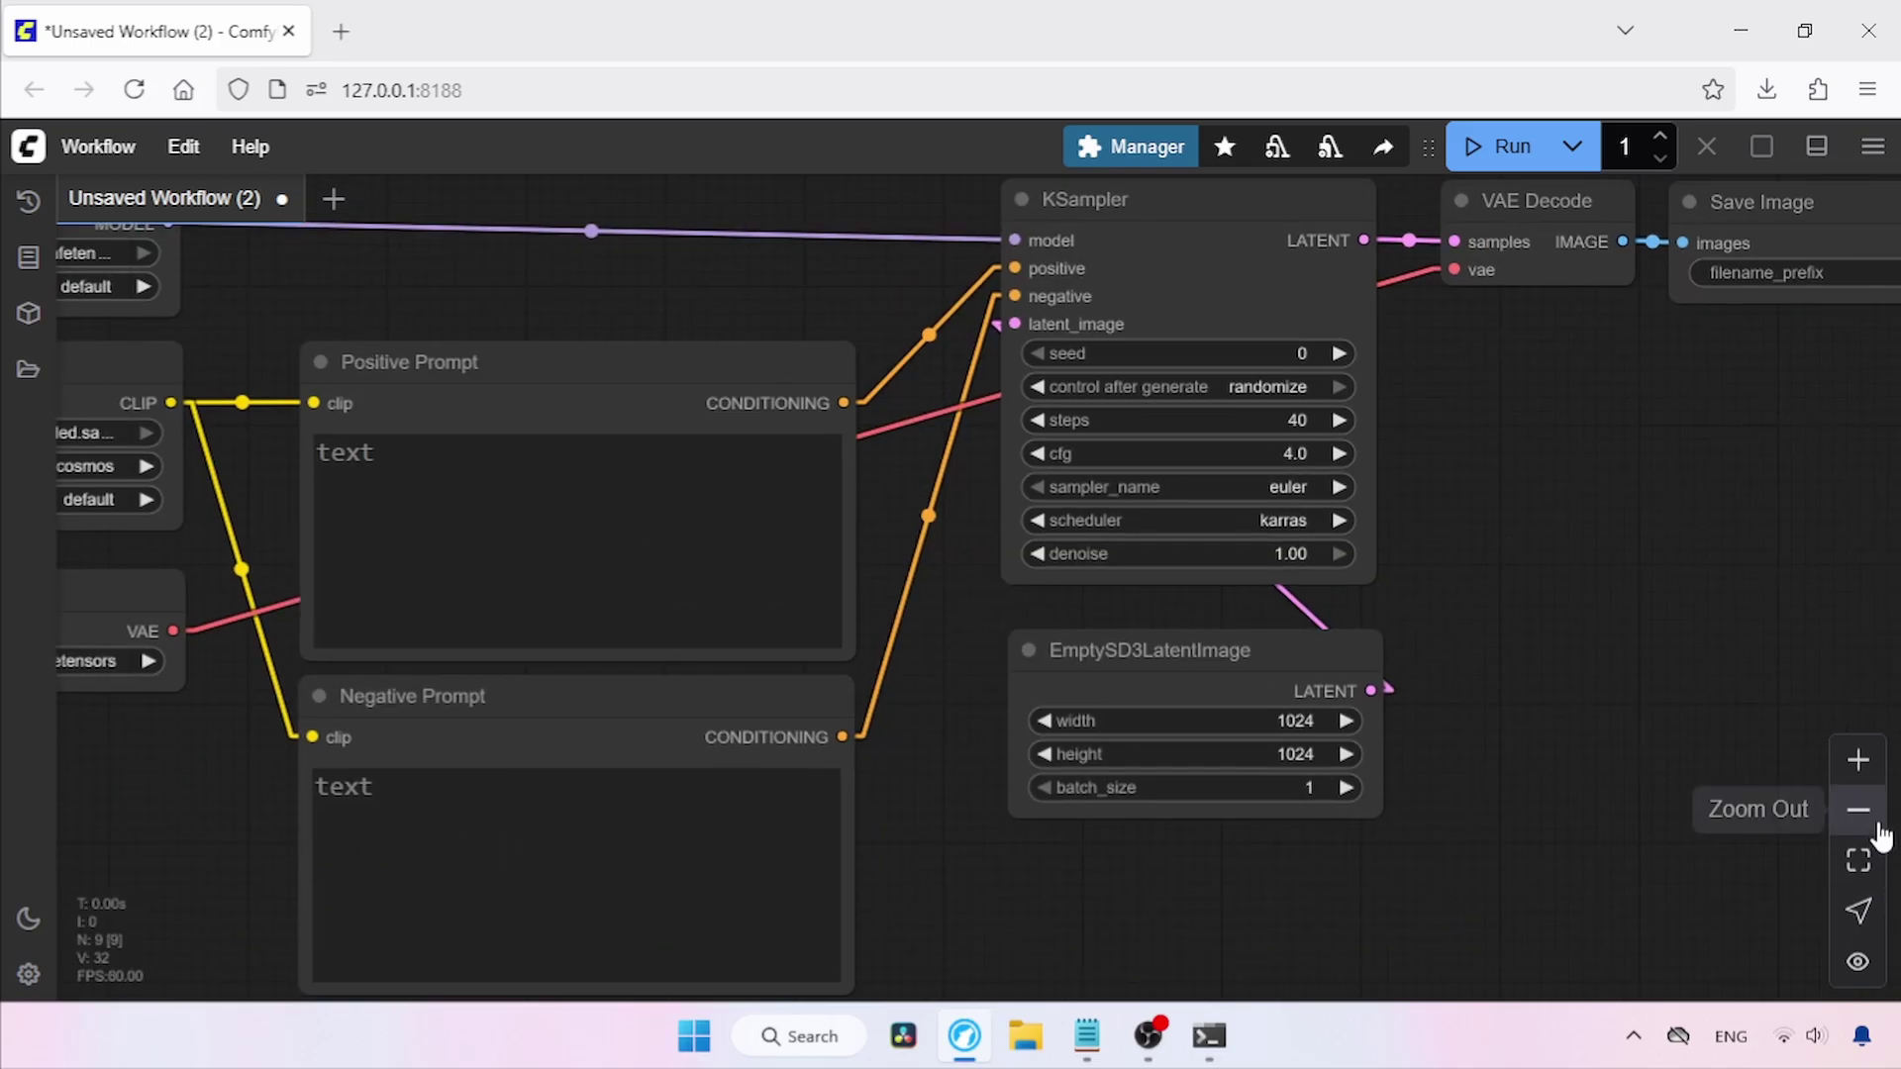
pyautogui.click(1859, 810)
pyautogui.scroll(1, 1600, 679)
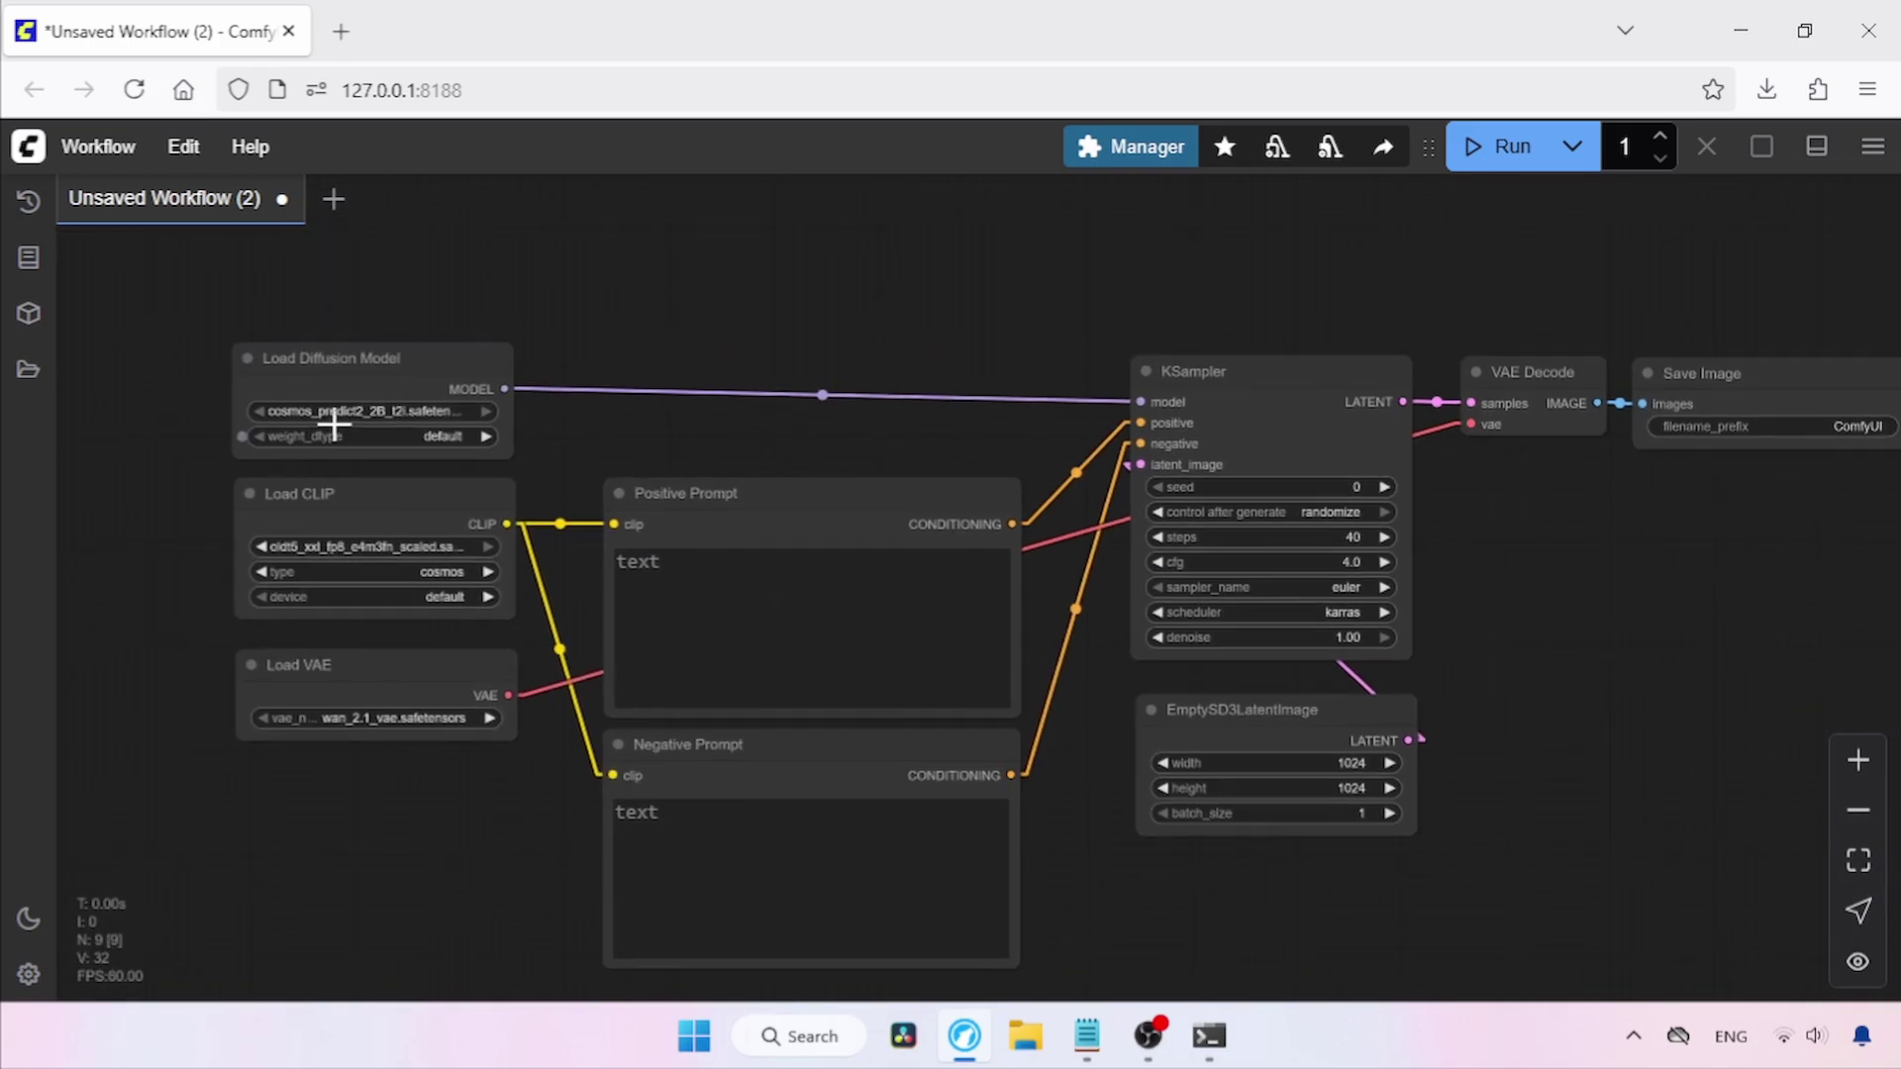
pyautogui.scroll(2, 887, 395)
pyautogui.click(883, 563)
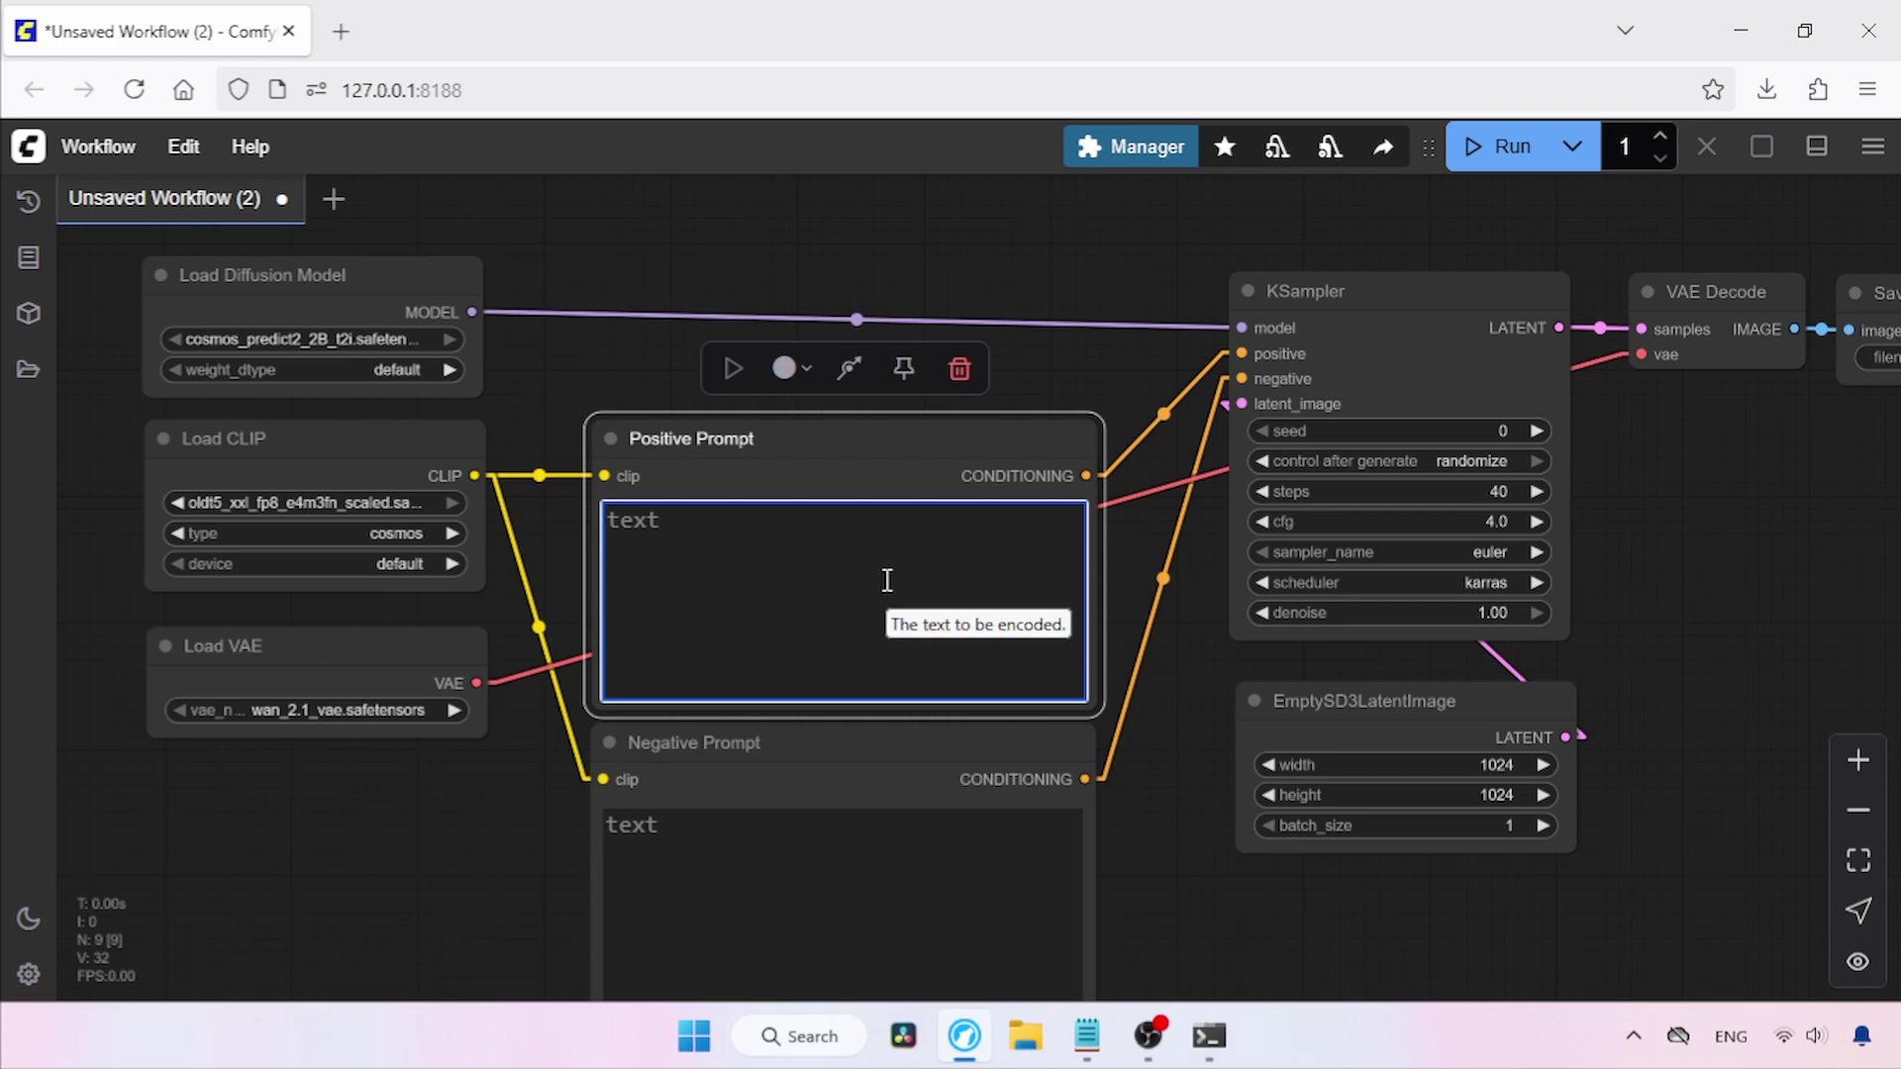
pyautogui.click(870, 868)
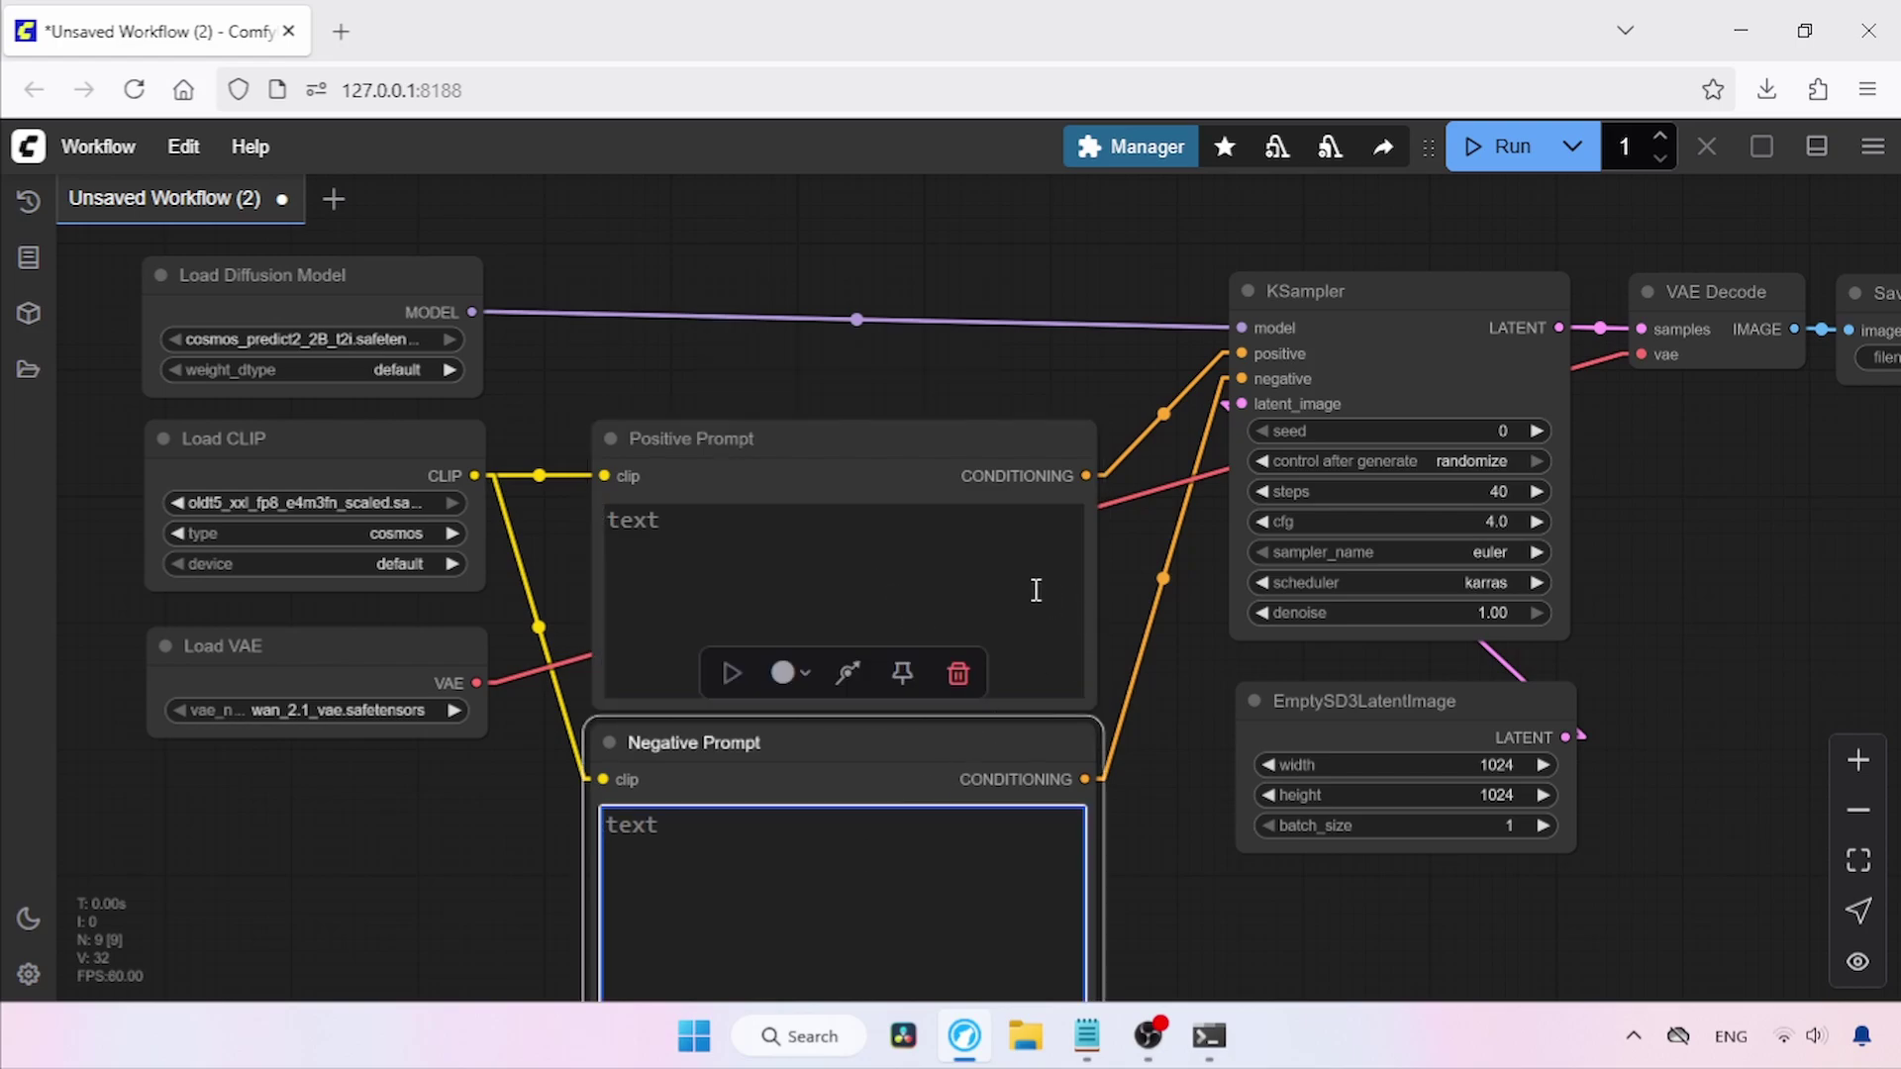
pyautogui.click(1087, 1036)
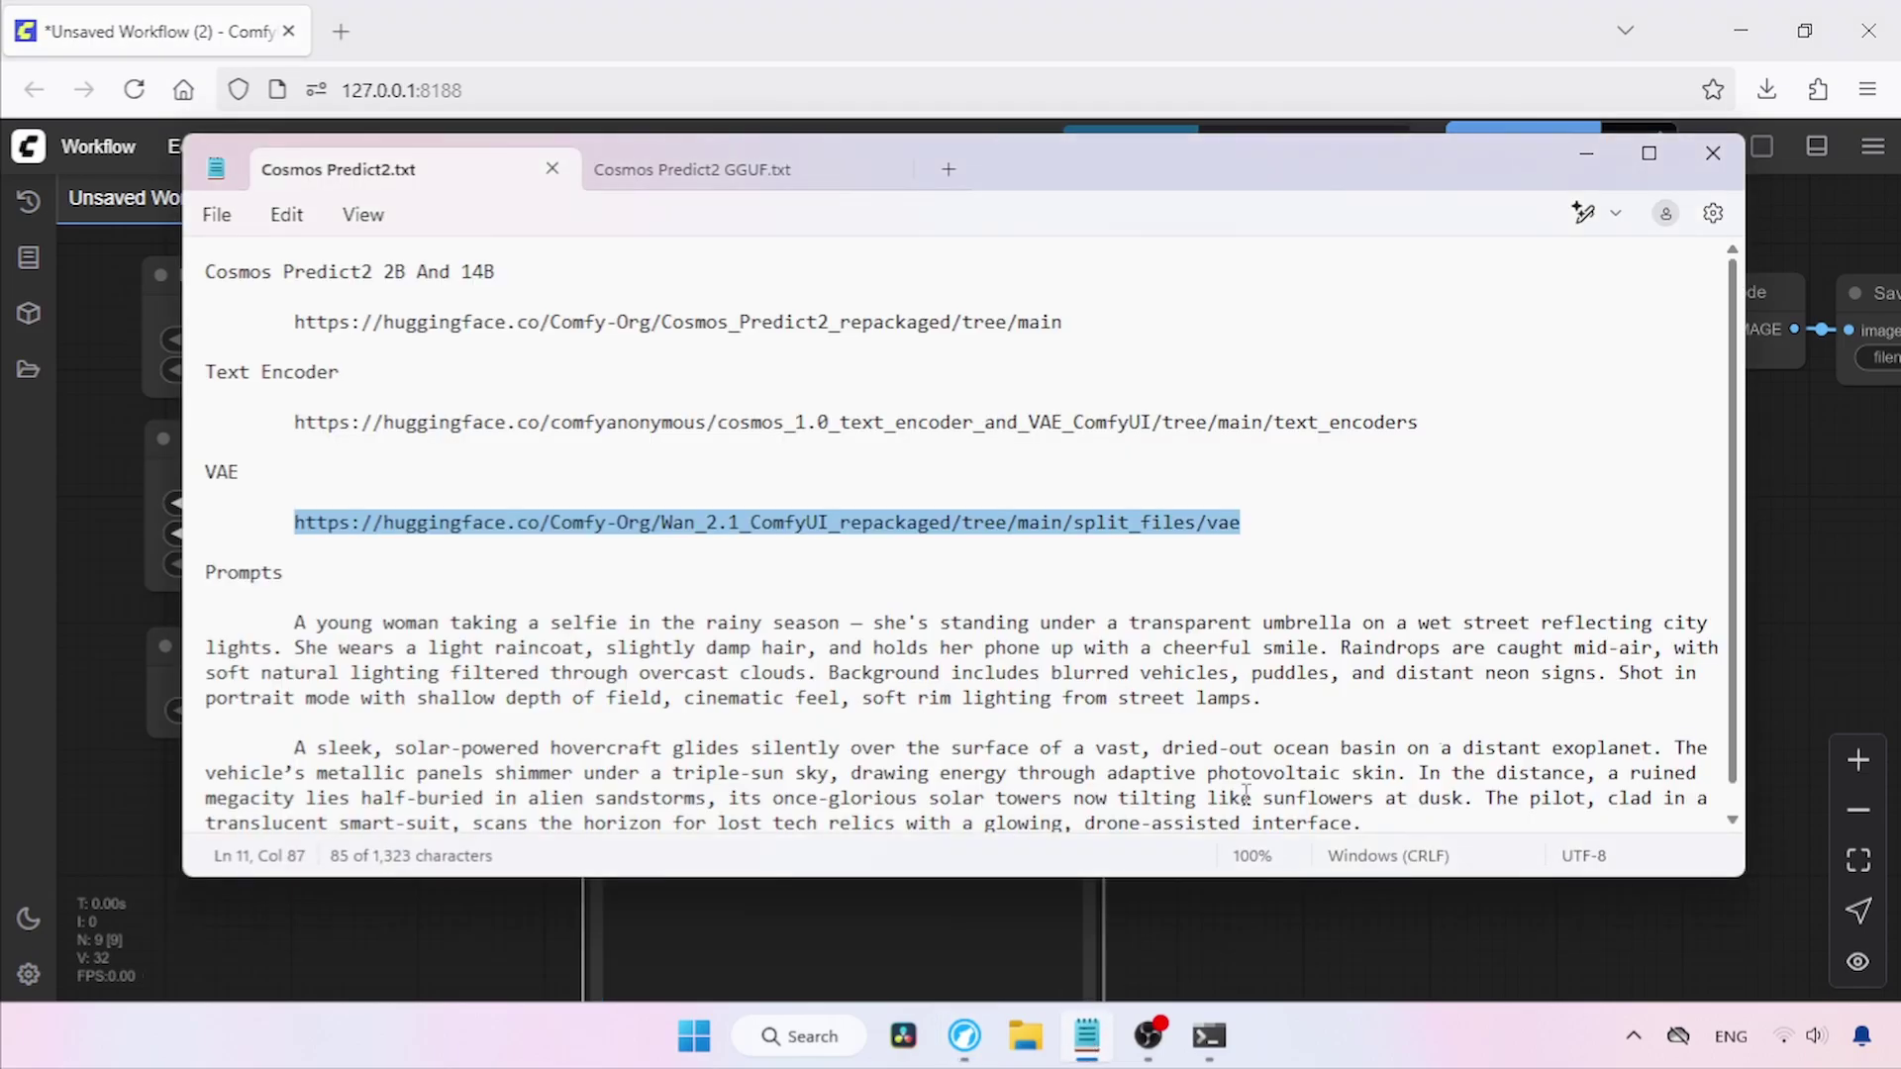
pyautogui.moveTo(1282, 709); pyautogui.dragTo(299, 630)
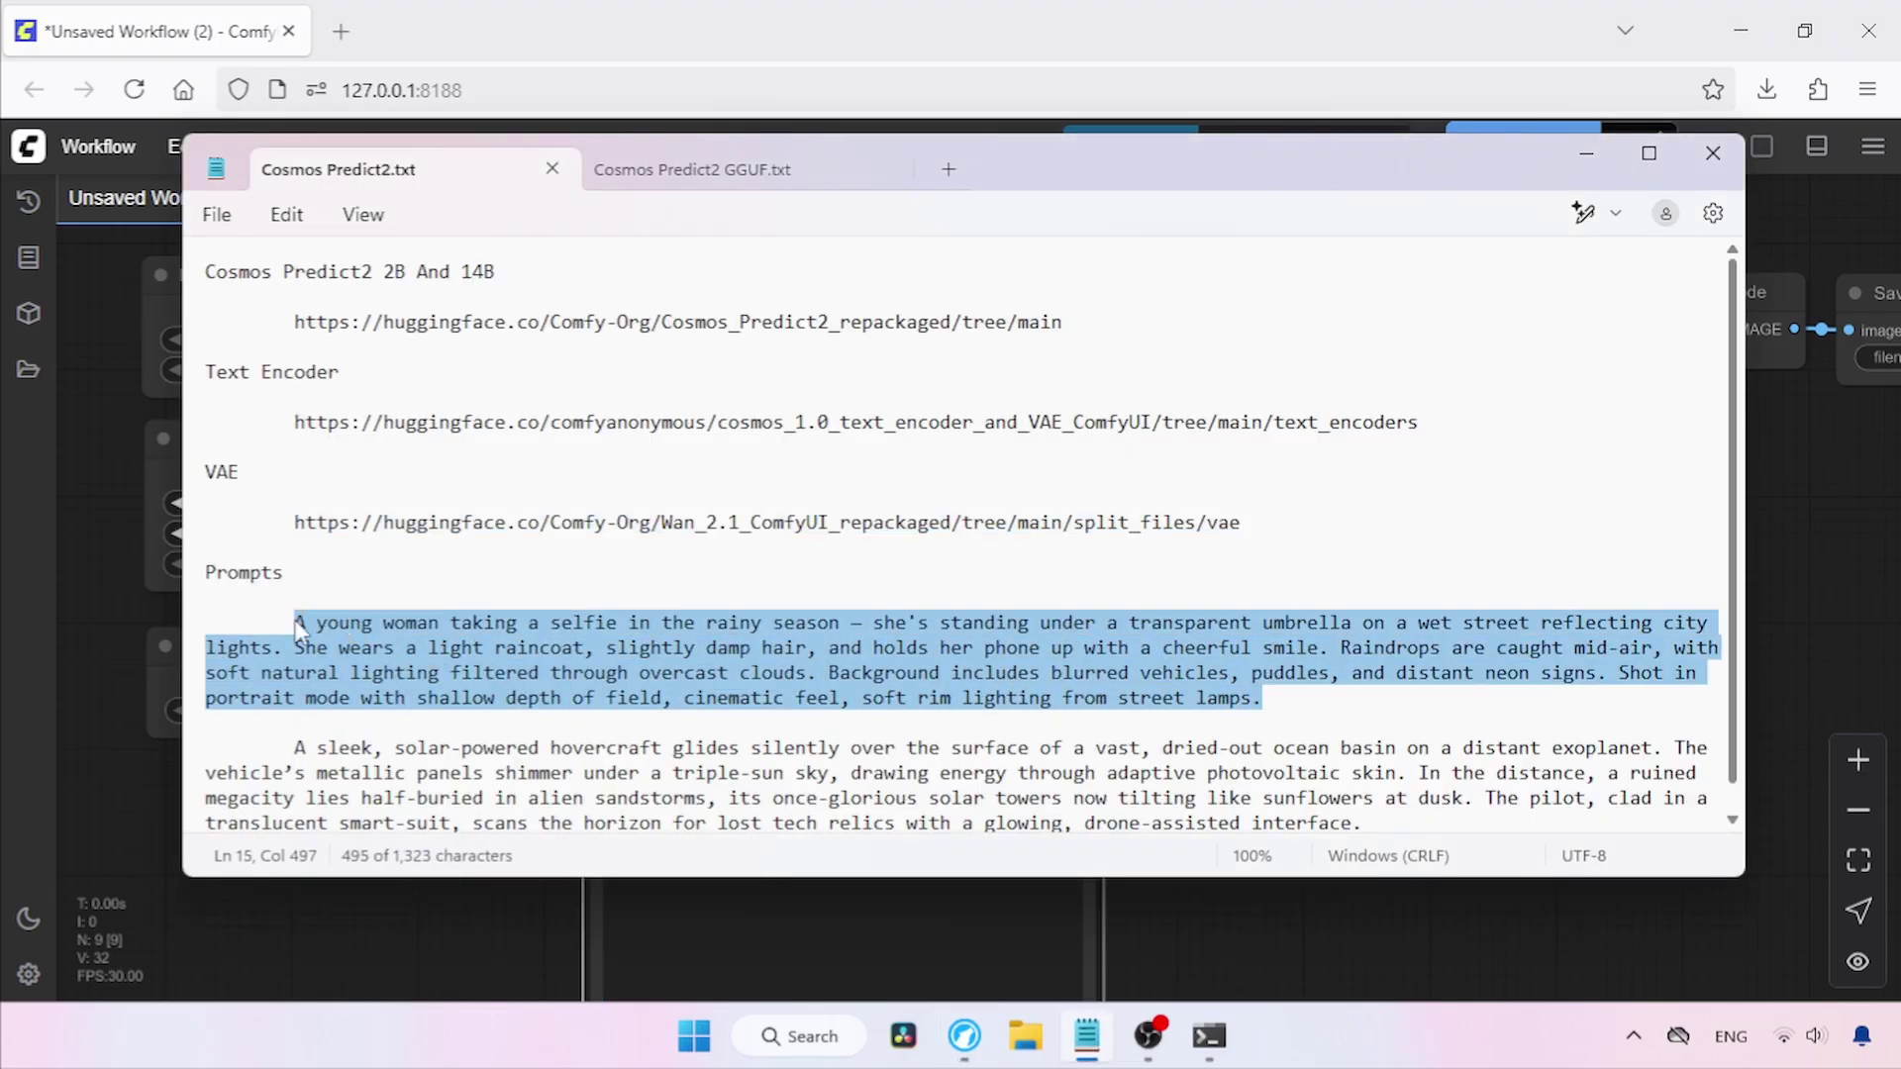
pyautogui.hotkey('ctrl', 'c')
pyautogui.hotkey('alt', 'Tab')
pyautogui.click(798, 555)
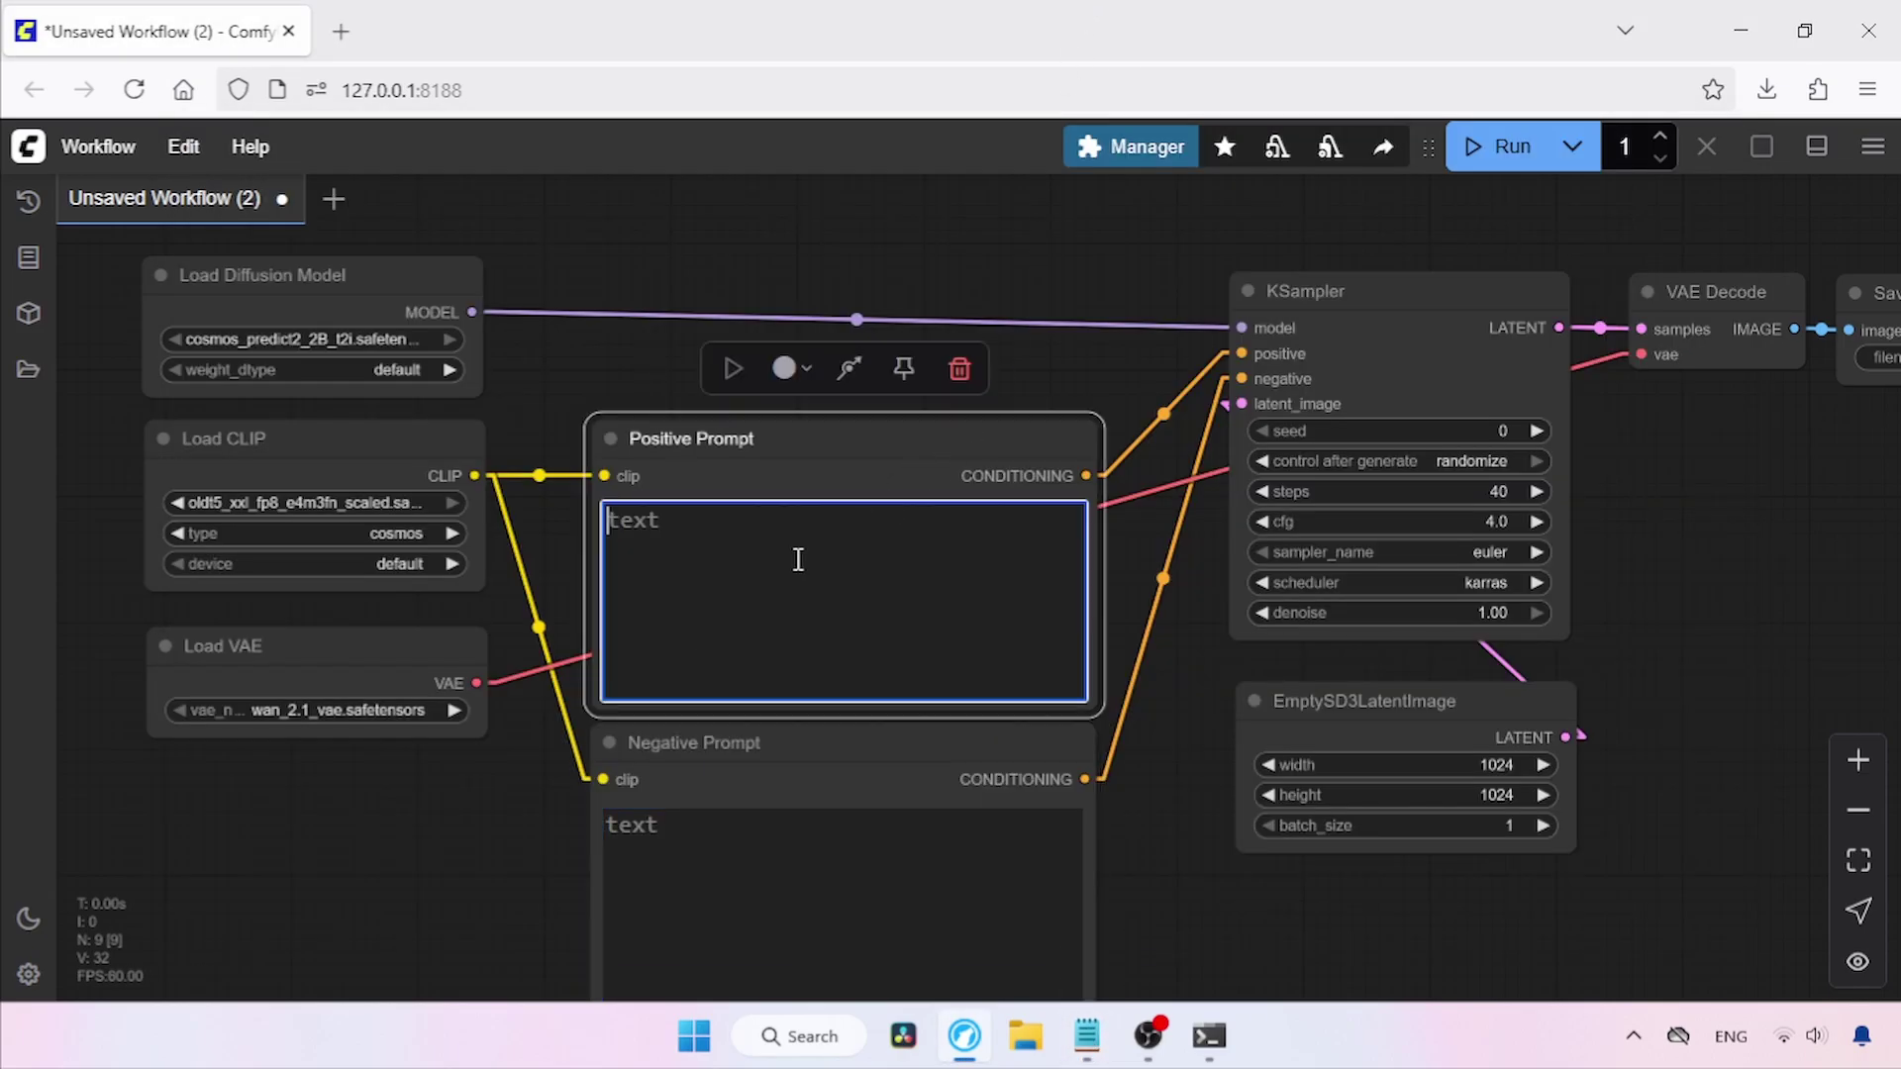
pyautogui.hotkey('ctrl', 'v')
# Enter "bad quality" as the text of the Negative Prompt node.
pyautogui.moveTo(1131, 610); pyautogui.dragTo(1060, 538)
pyautogui.click(654, 817)
pyautogui.write('bad quality')
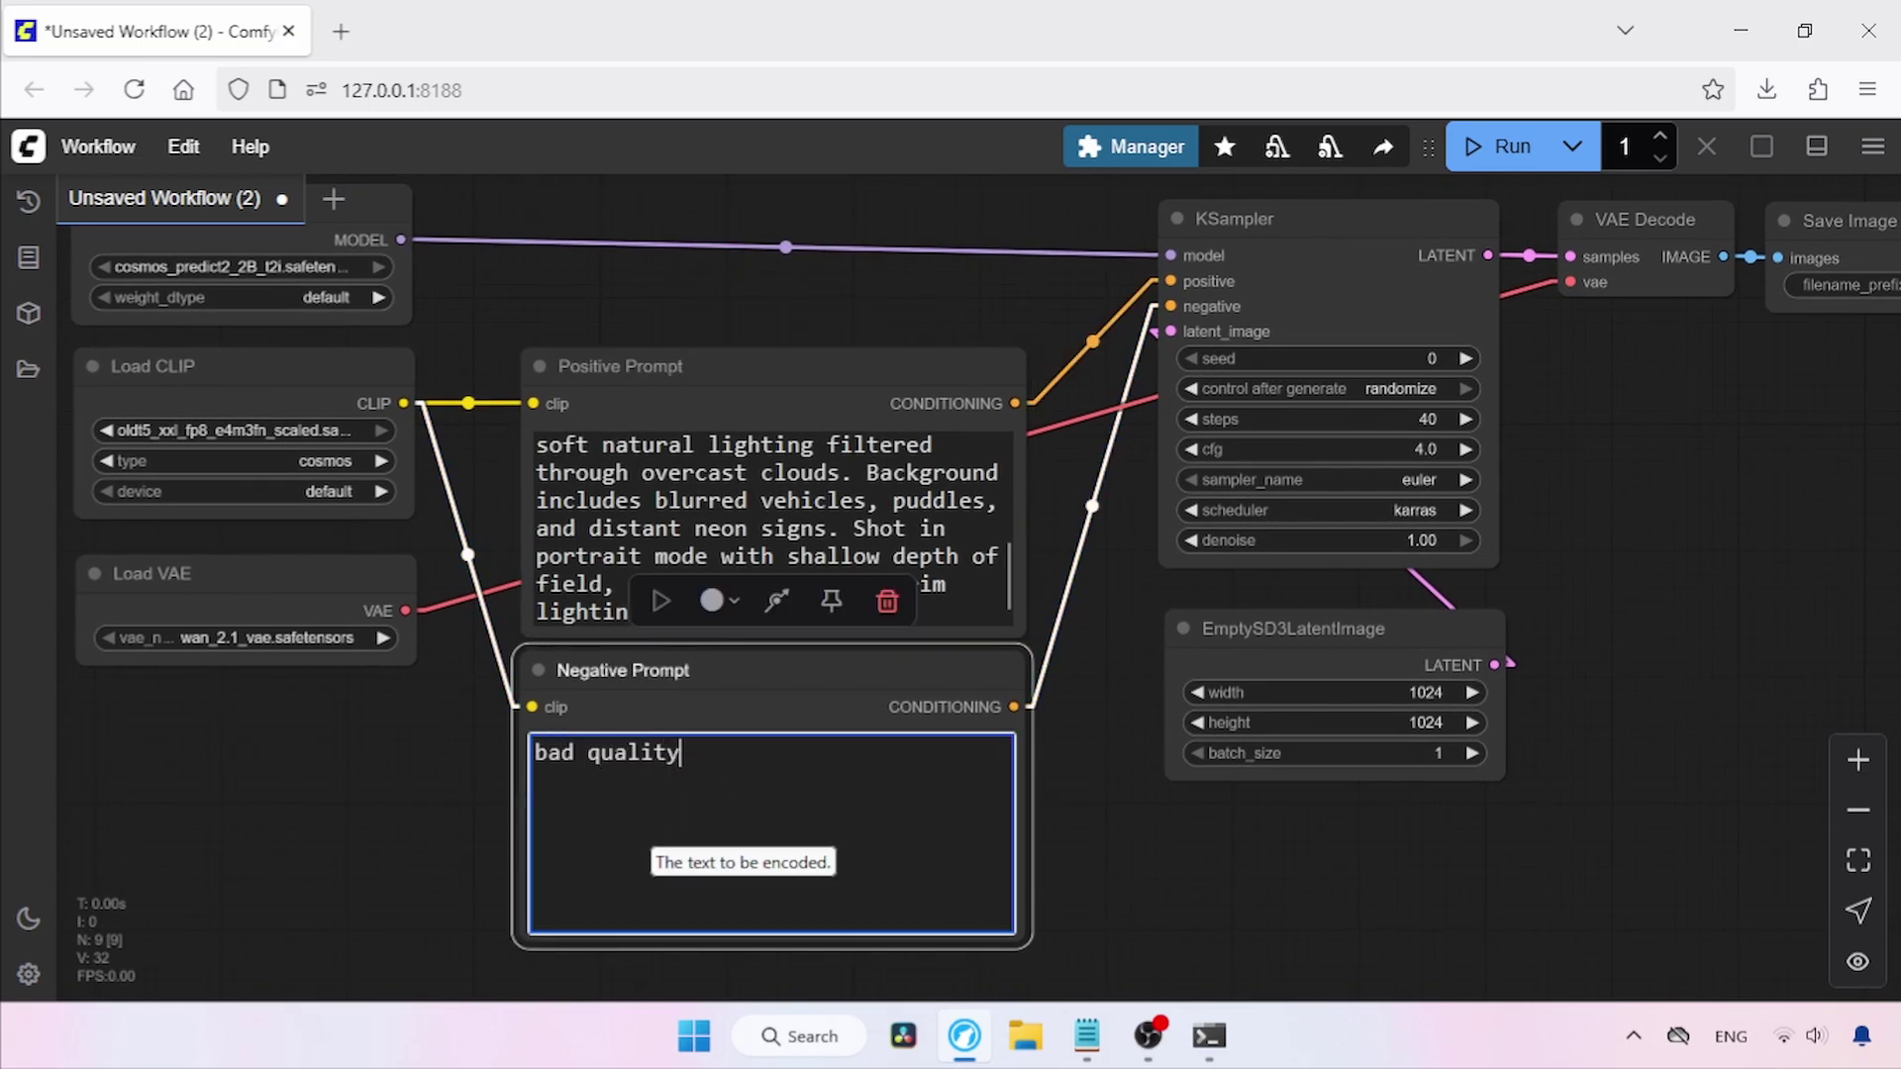
# Run the workflow once to generate the selfie image.
pyautogui.moveTo(1596, 557); pyautogui.dragTo(1375, 612)
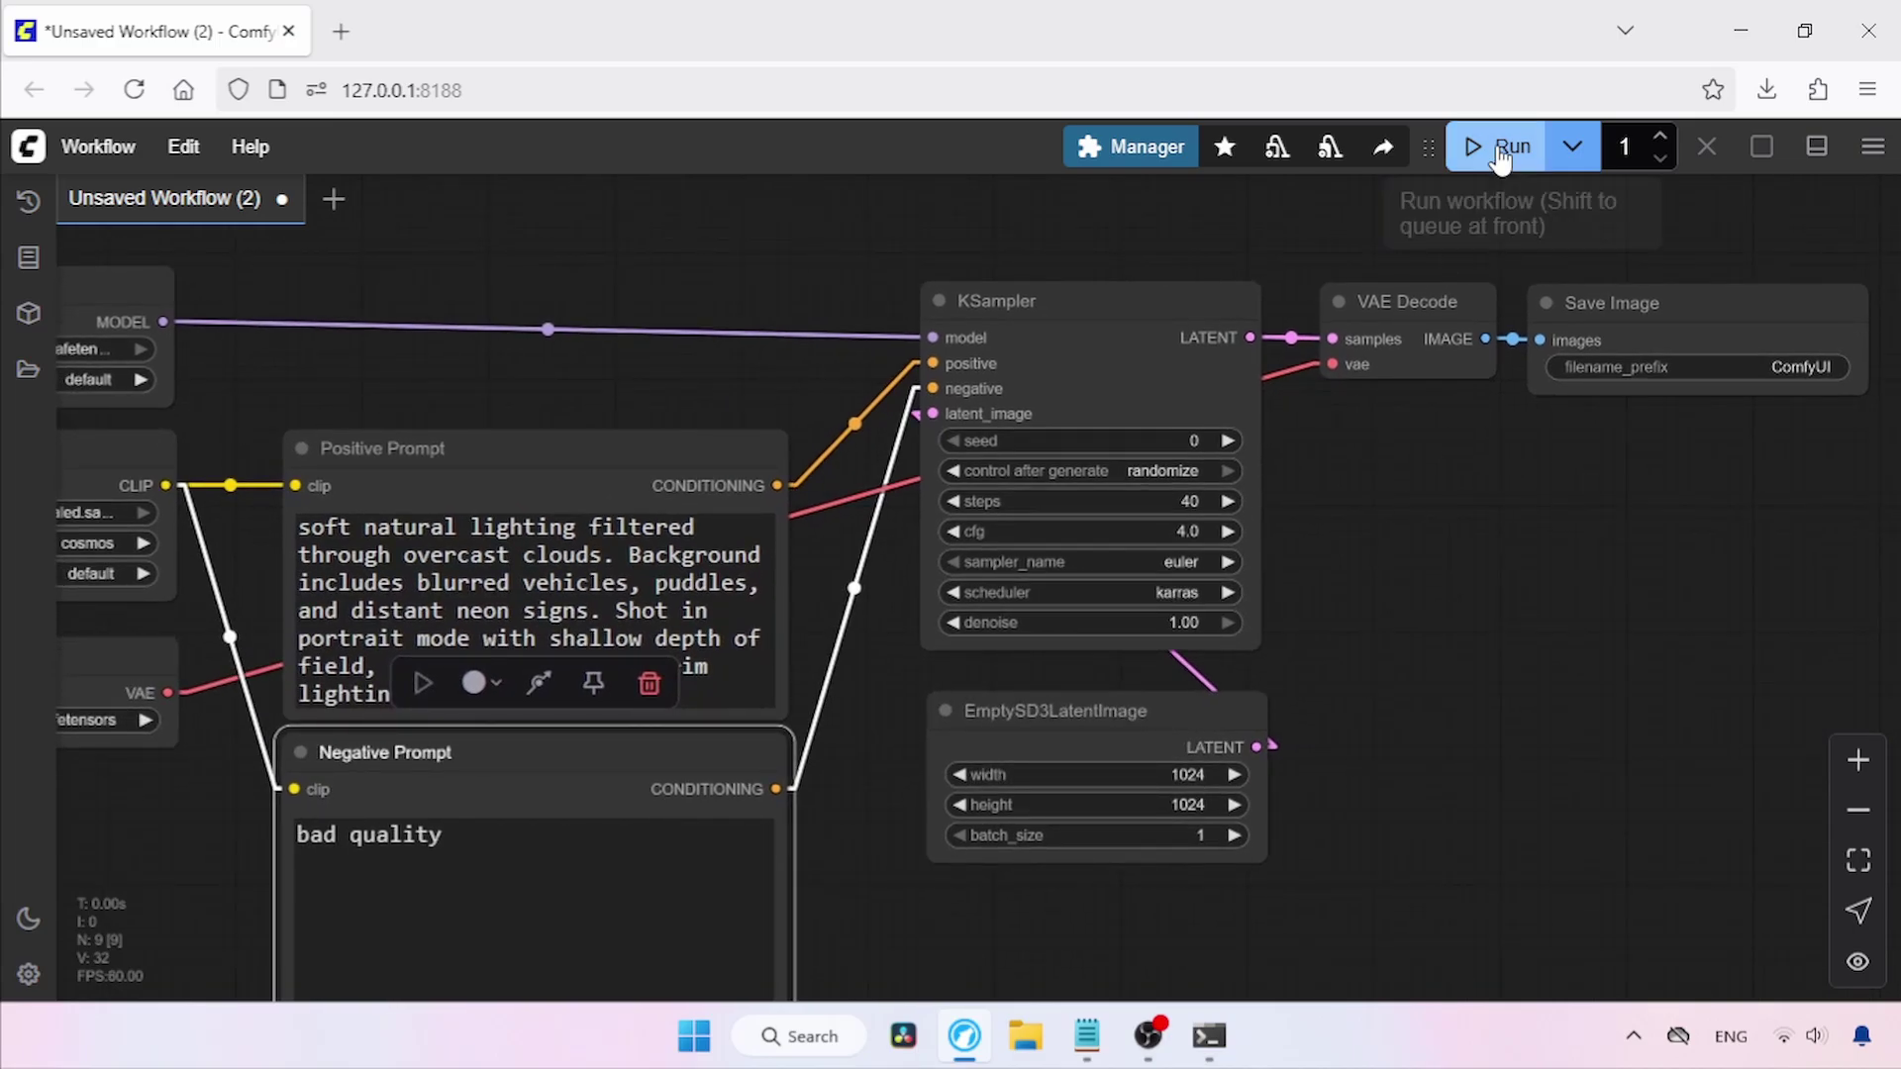
pyautogui.click(1505, 146)
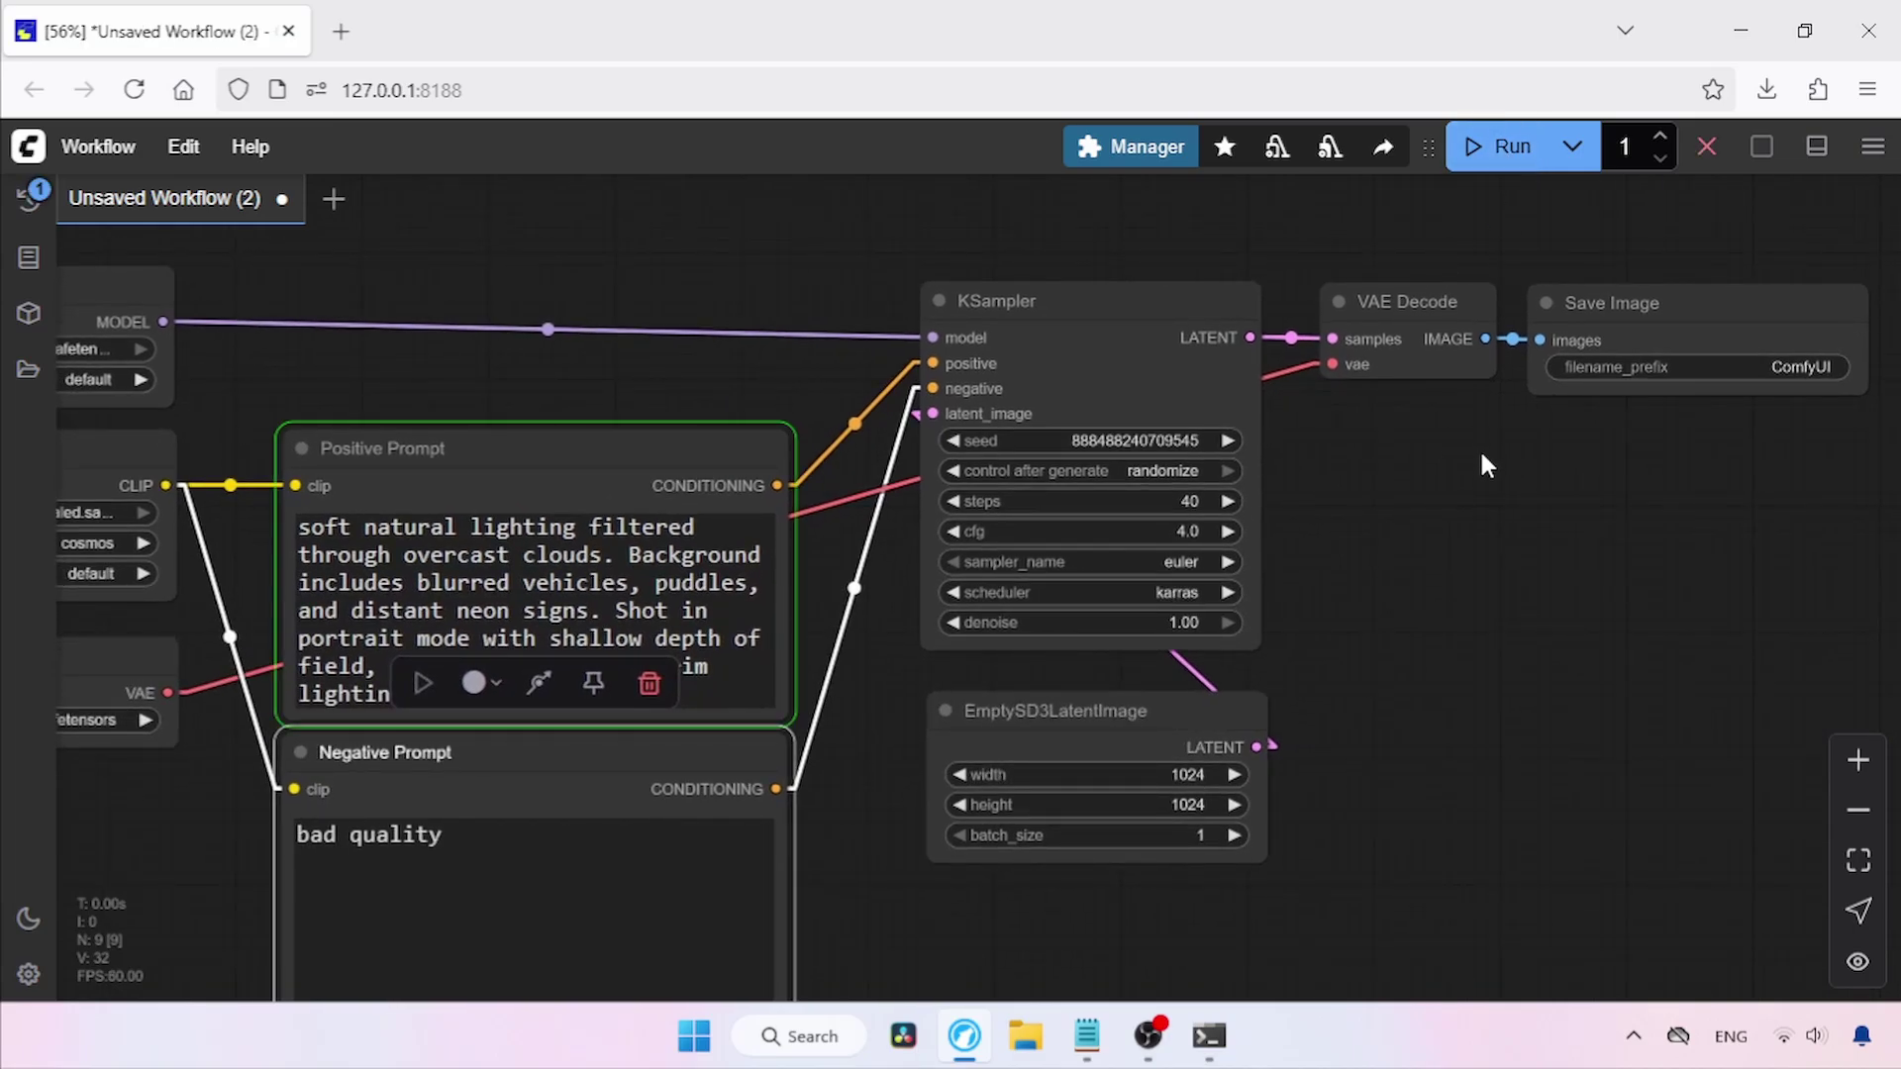
pyautogui.moveTo(1479, 448); pyautogui.dragTo(1351, 442)
# Open the generated selfie image from the Save Image node in its own browser tab, inspect it, and close it.
pyautogui.rightClick(1545, 483)
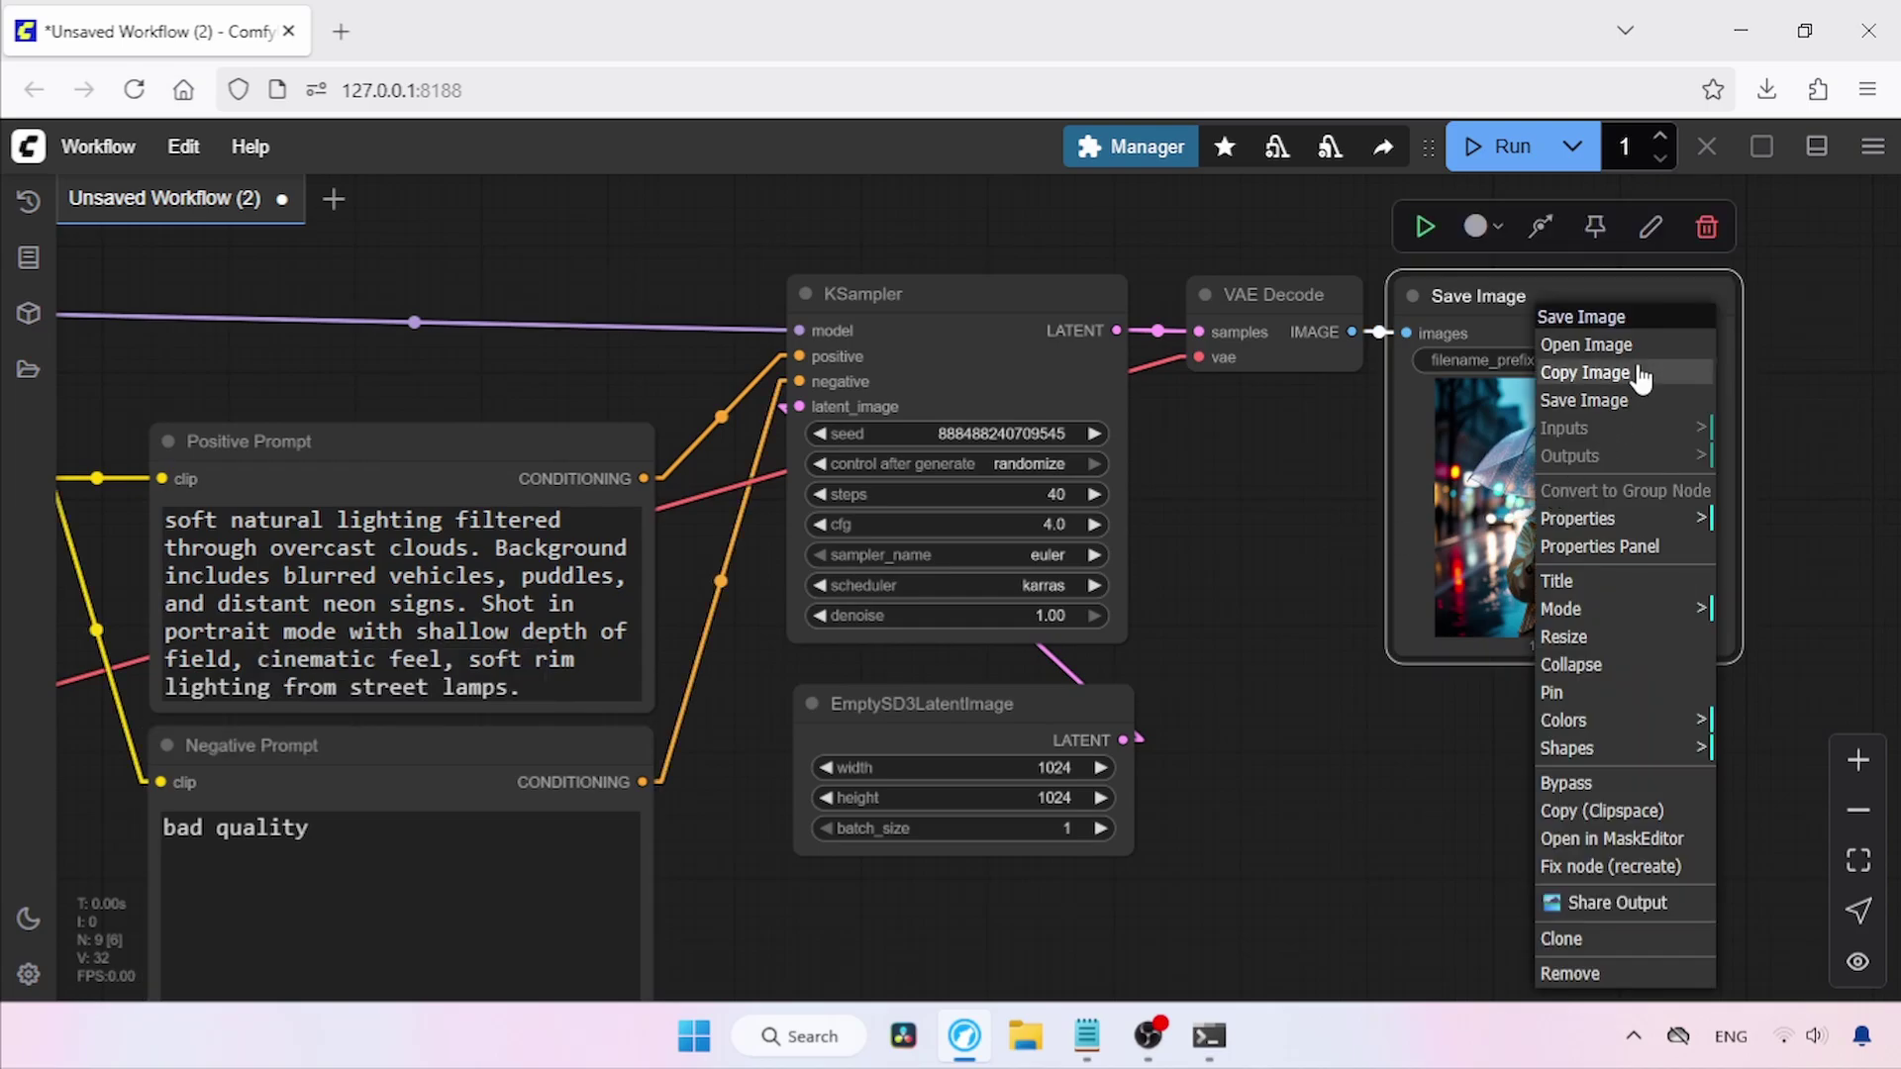
pyautogui.click(1590, 344)
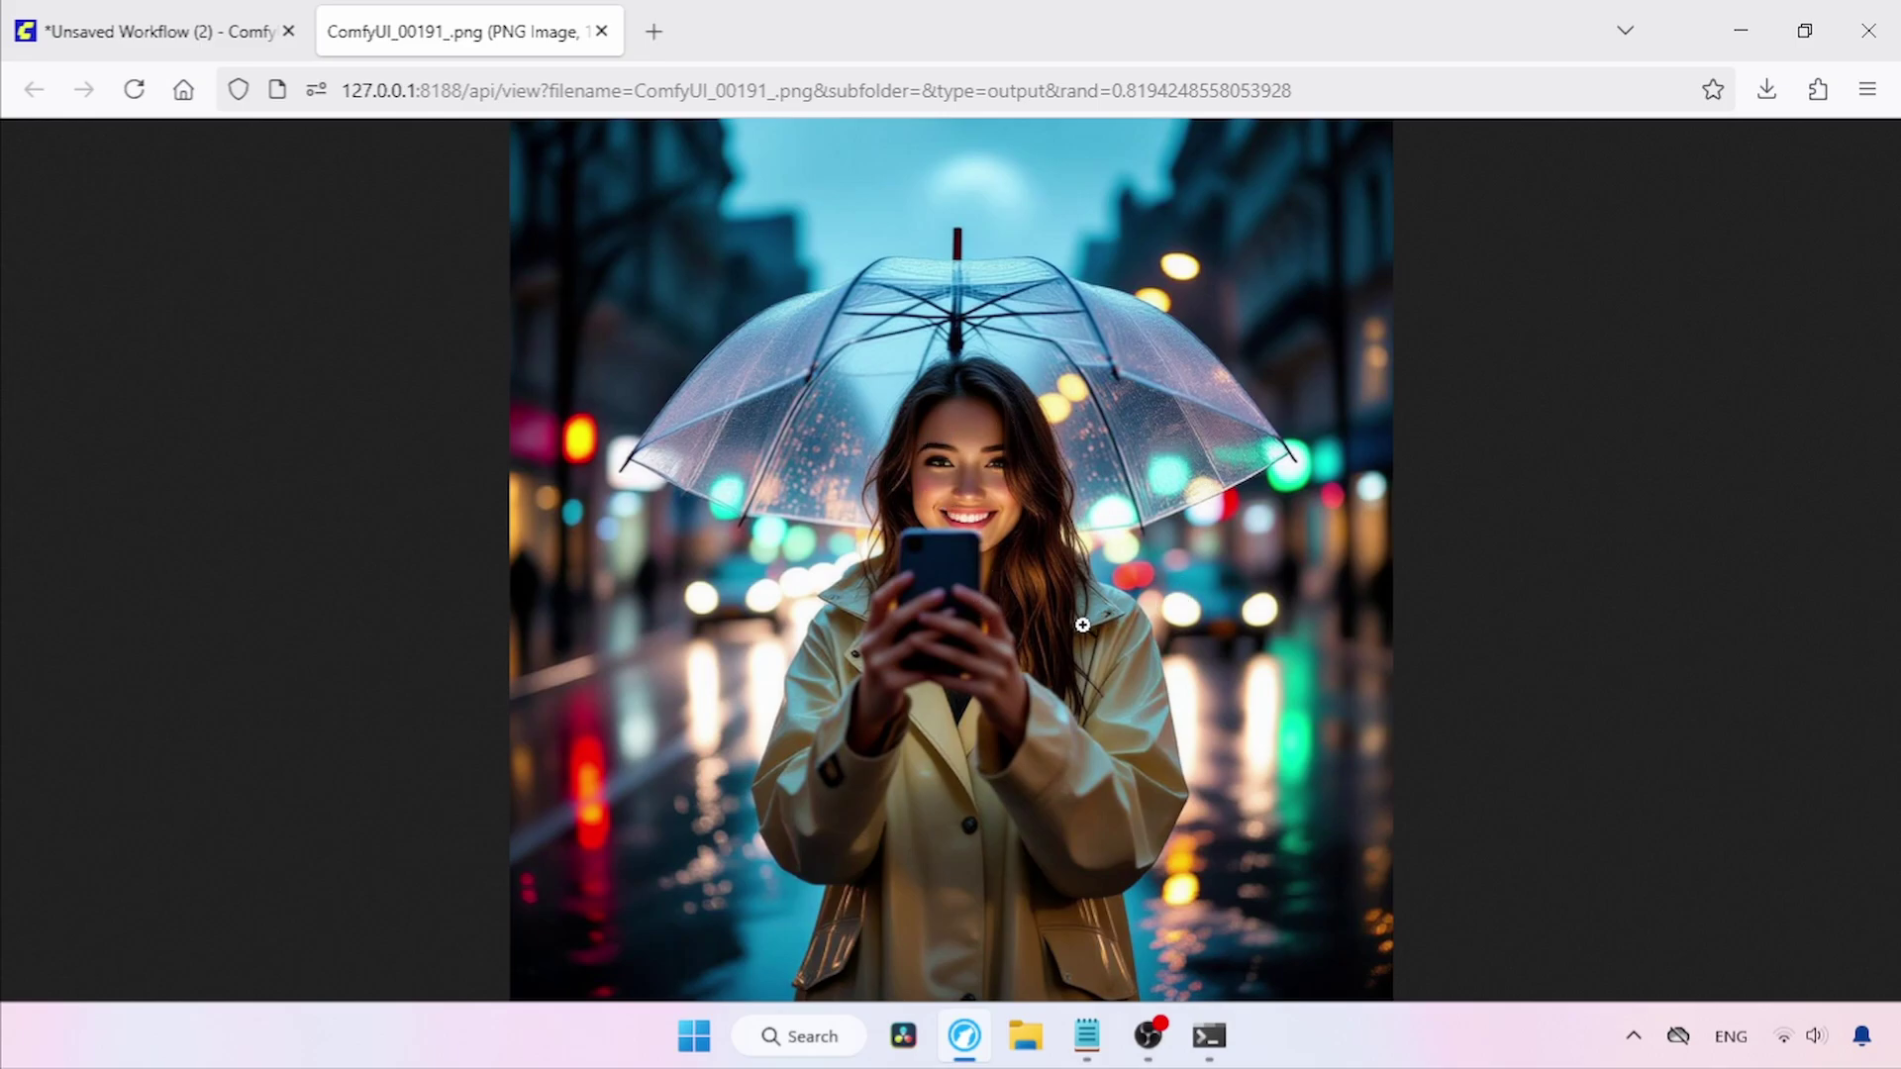
pyautogui.click(601, 30)
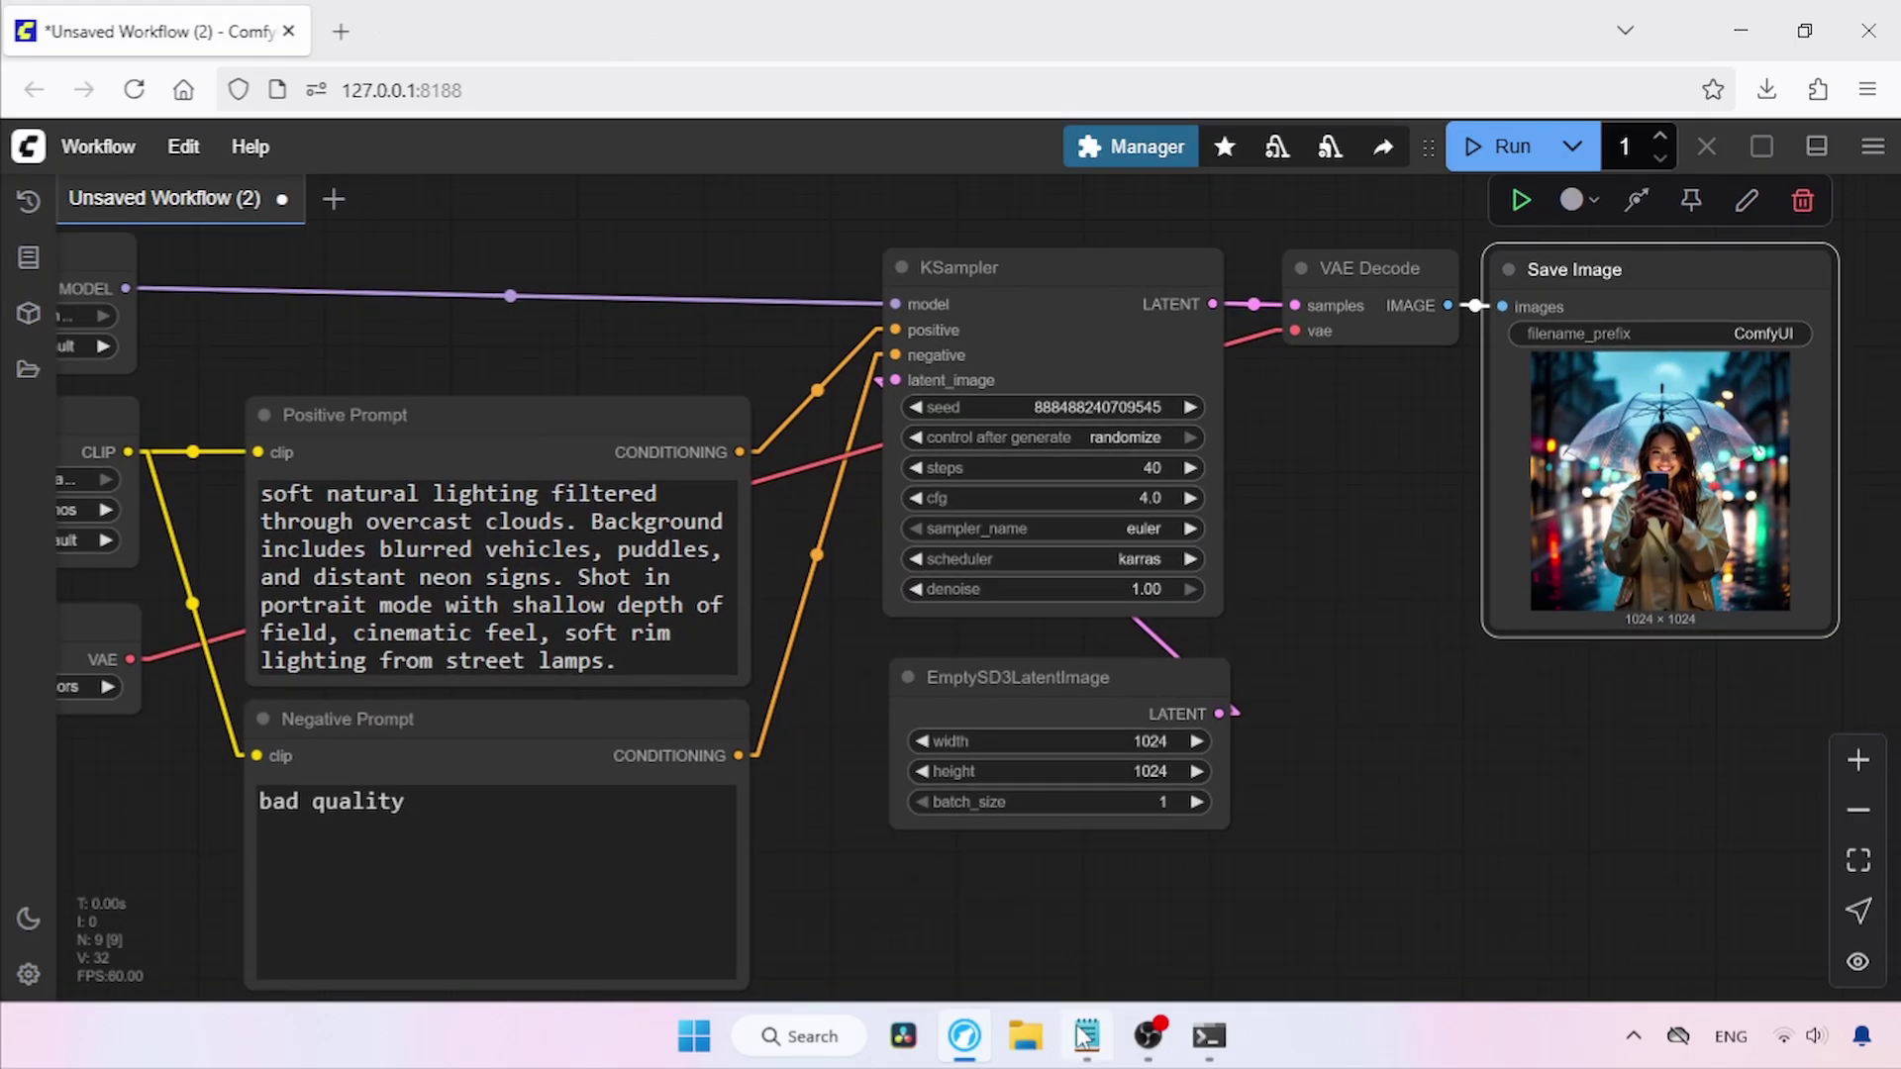
# Replace the Positive Prompt text with the solar-powered hovercraft prompt from the Cosmos Predict2.txt notes and run the workflow.
pyautogui.click(1086, 1036)
pyautogui.scroll(-1, 693, 693)
pyautogui.tripleClick(265, 700)
pyautogui.hotkey('ctrl', 'c')
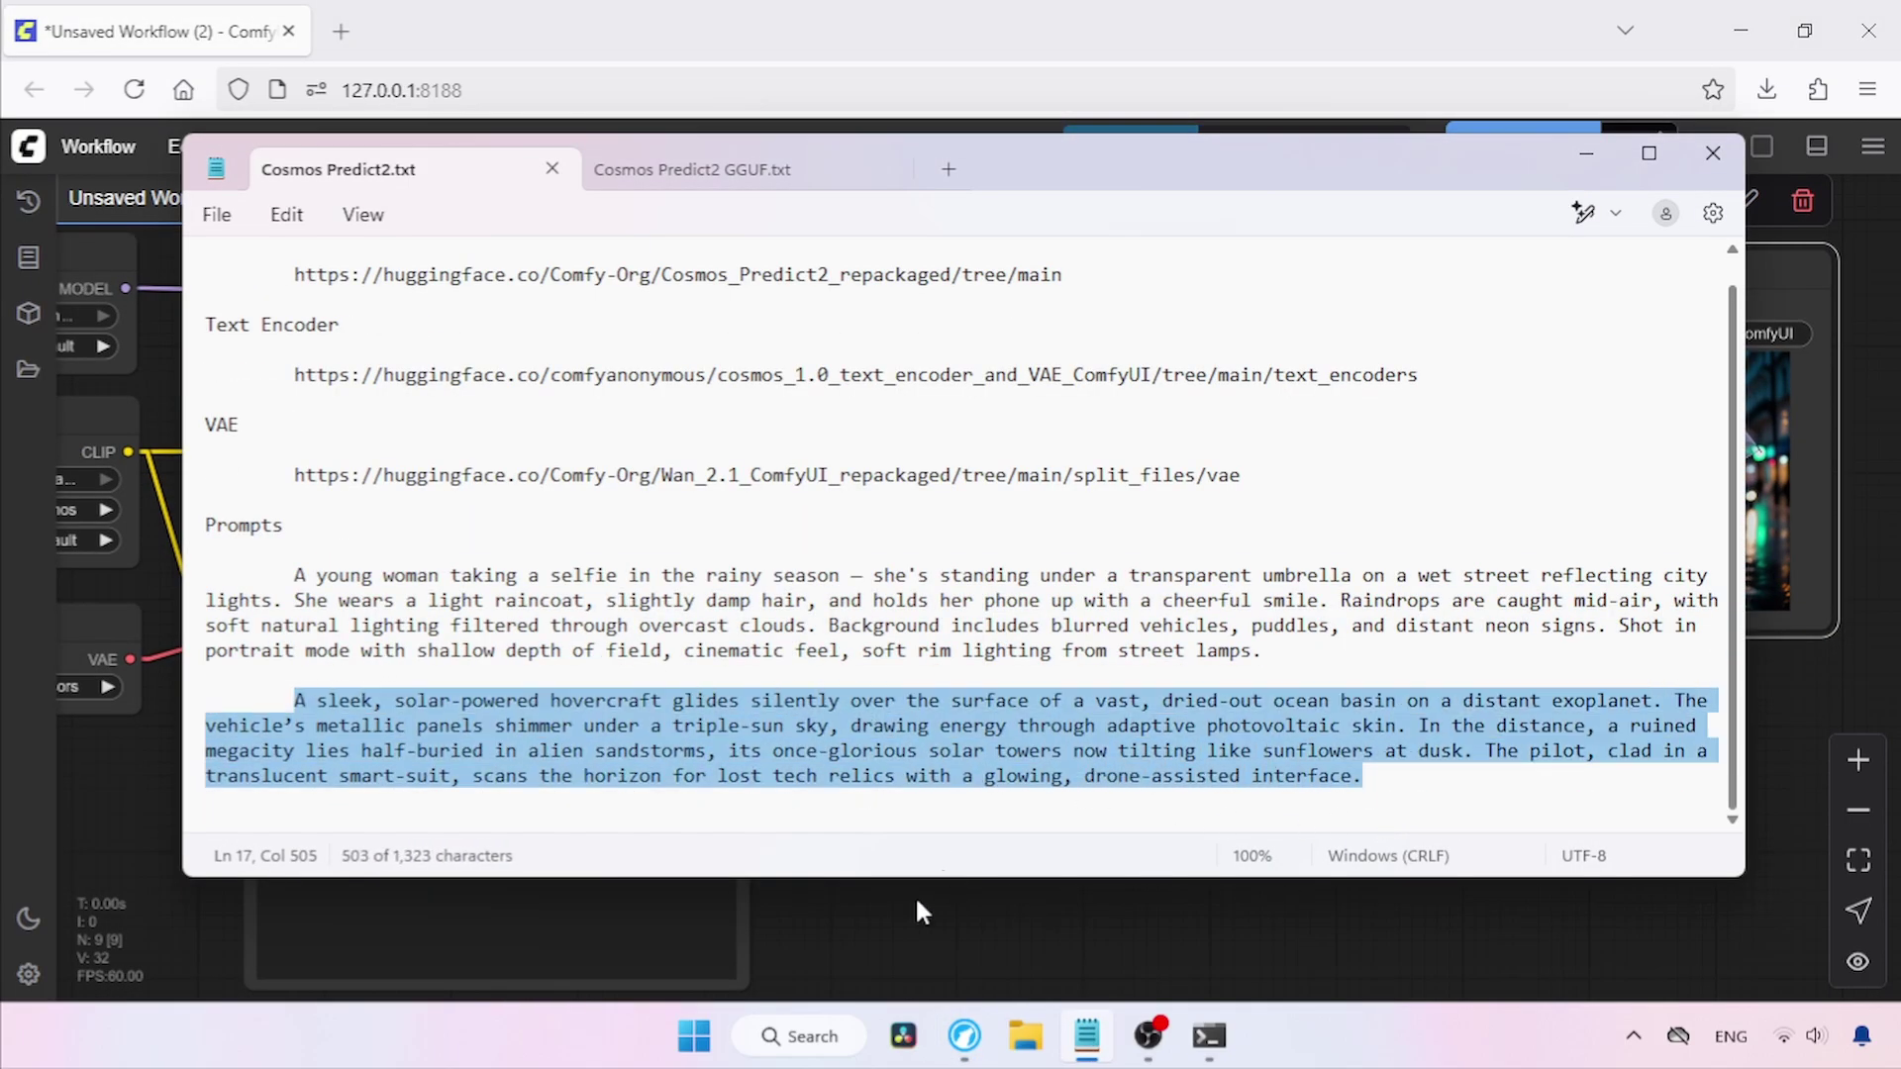
pyautogui.click(915, 895)
pyautogui.click(594, 633)
pyautogui.hotkey('ctrl', 'a')
pyautogui.hotkey('ctrl', 'v')
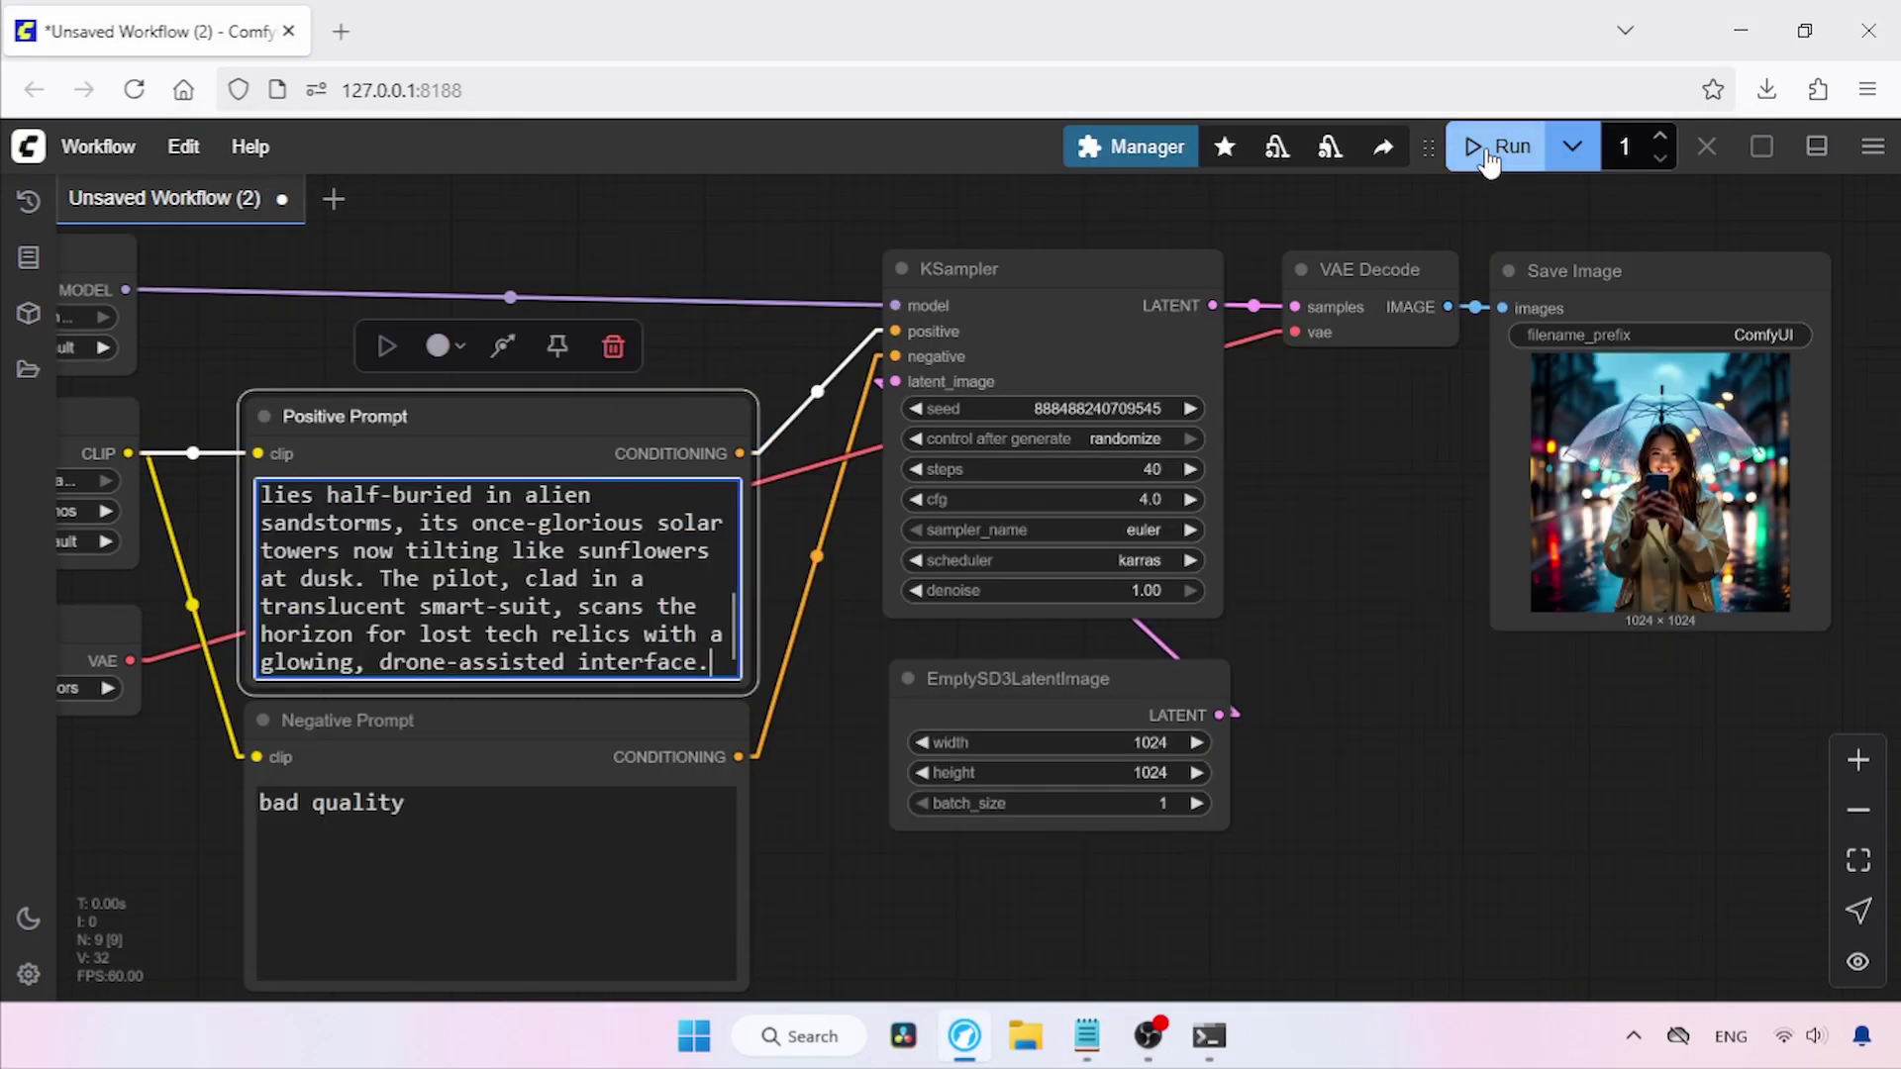
pyautogui.click(1487, 151)
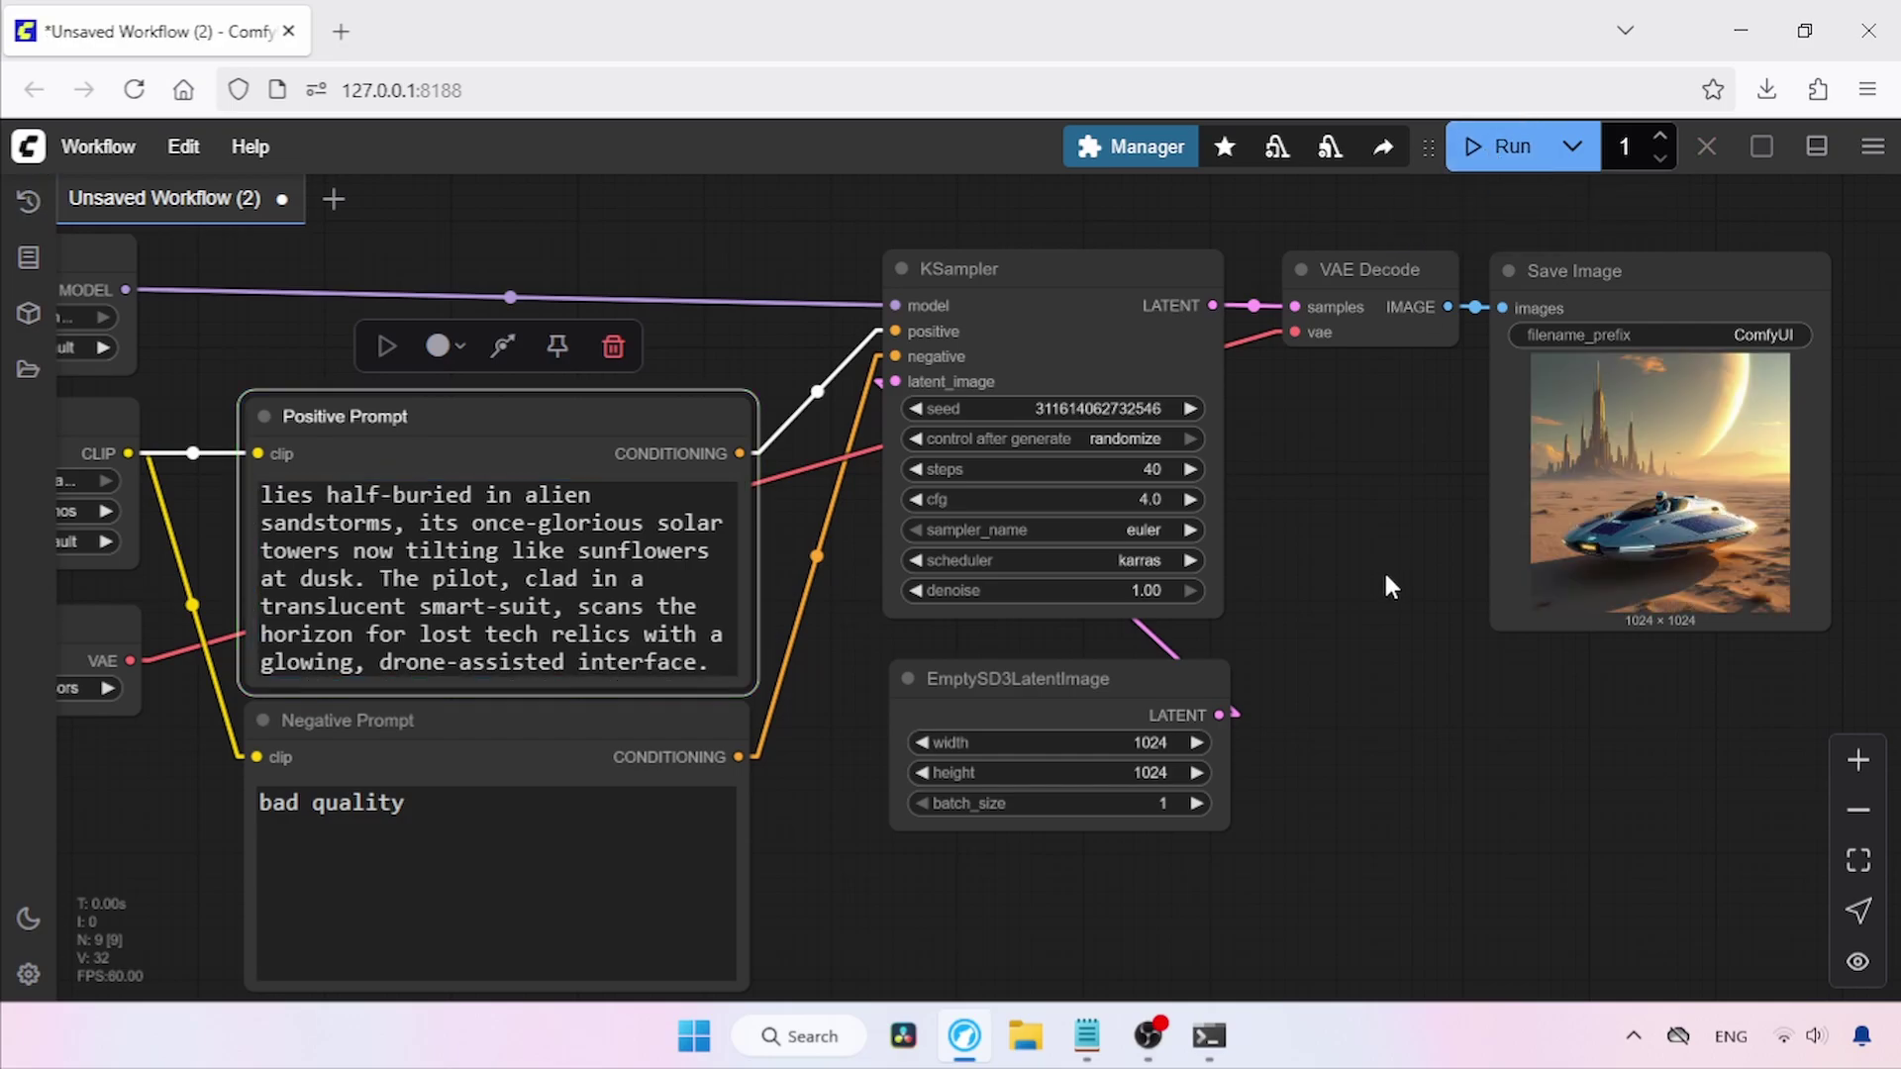
# Open the generated hovercraft image in its own browser tab, examine it at full size, and close it.
pyautogui.rightClick(1670, 410)
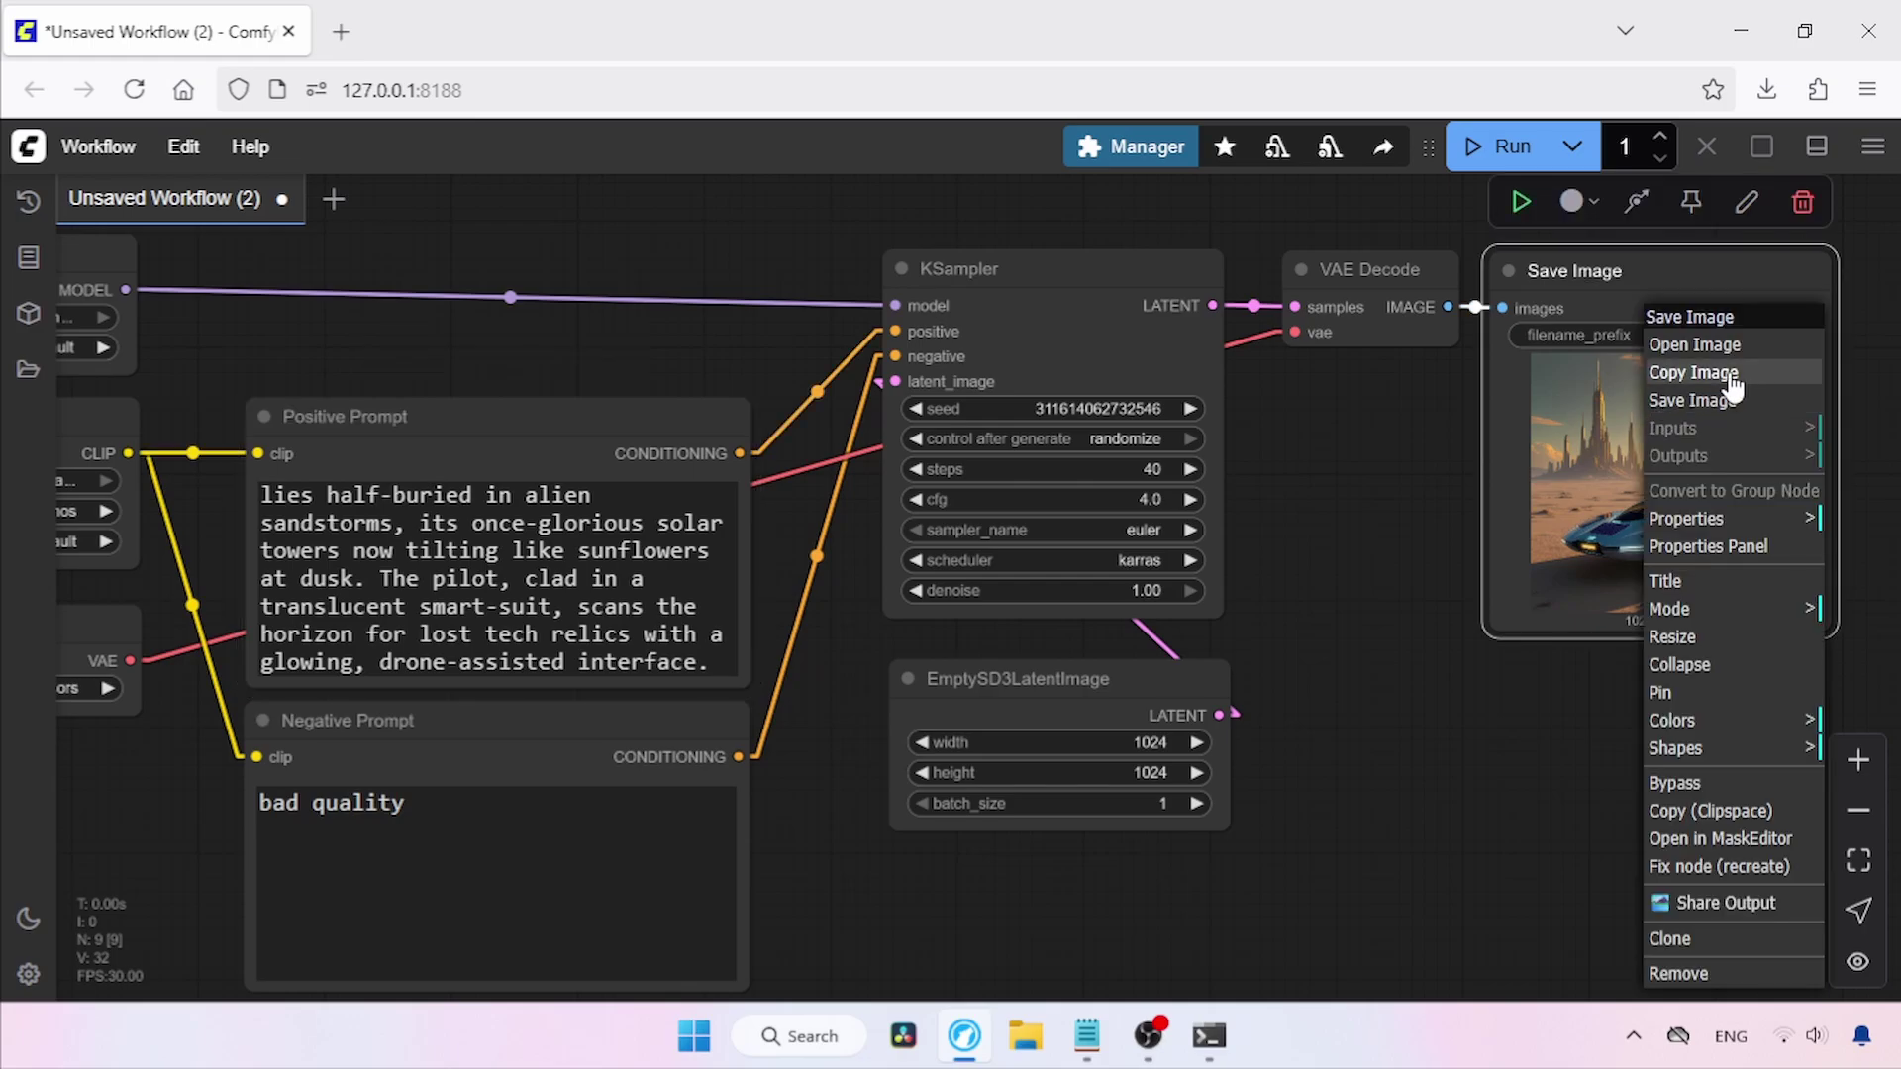
pyautogui.click(1695, 345)
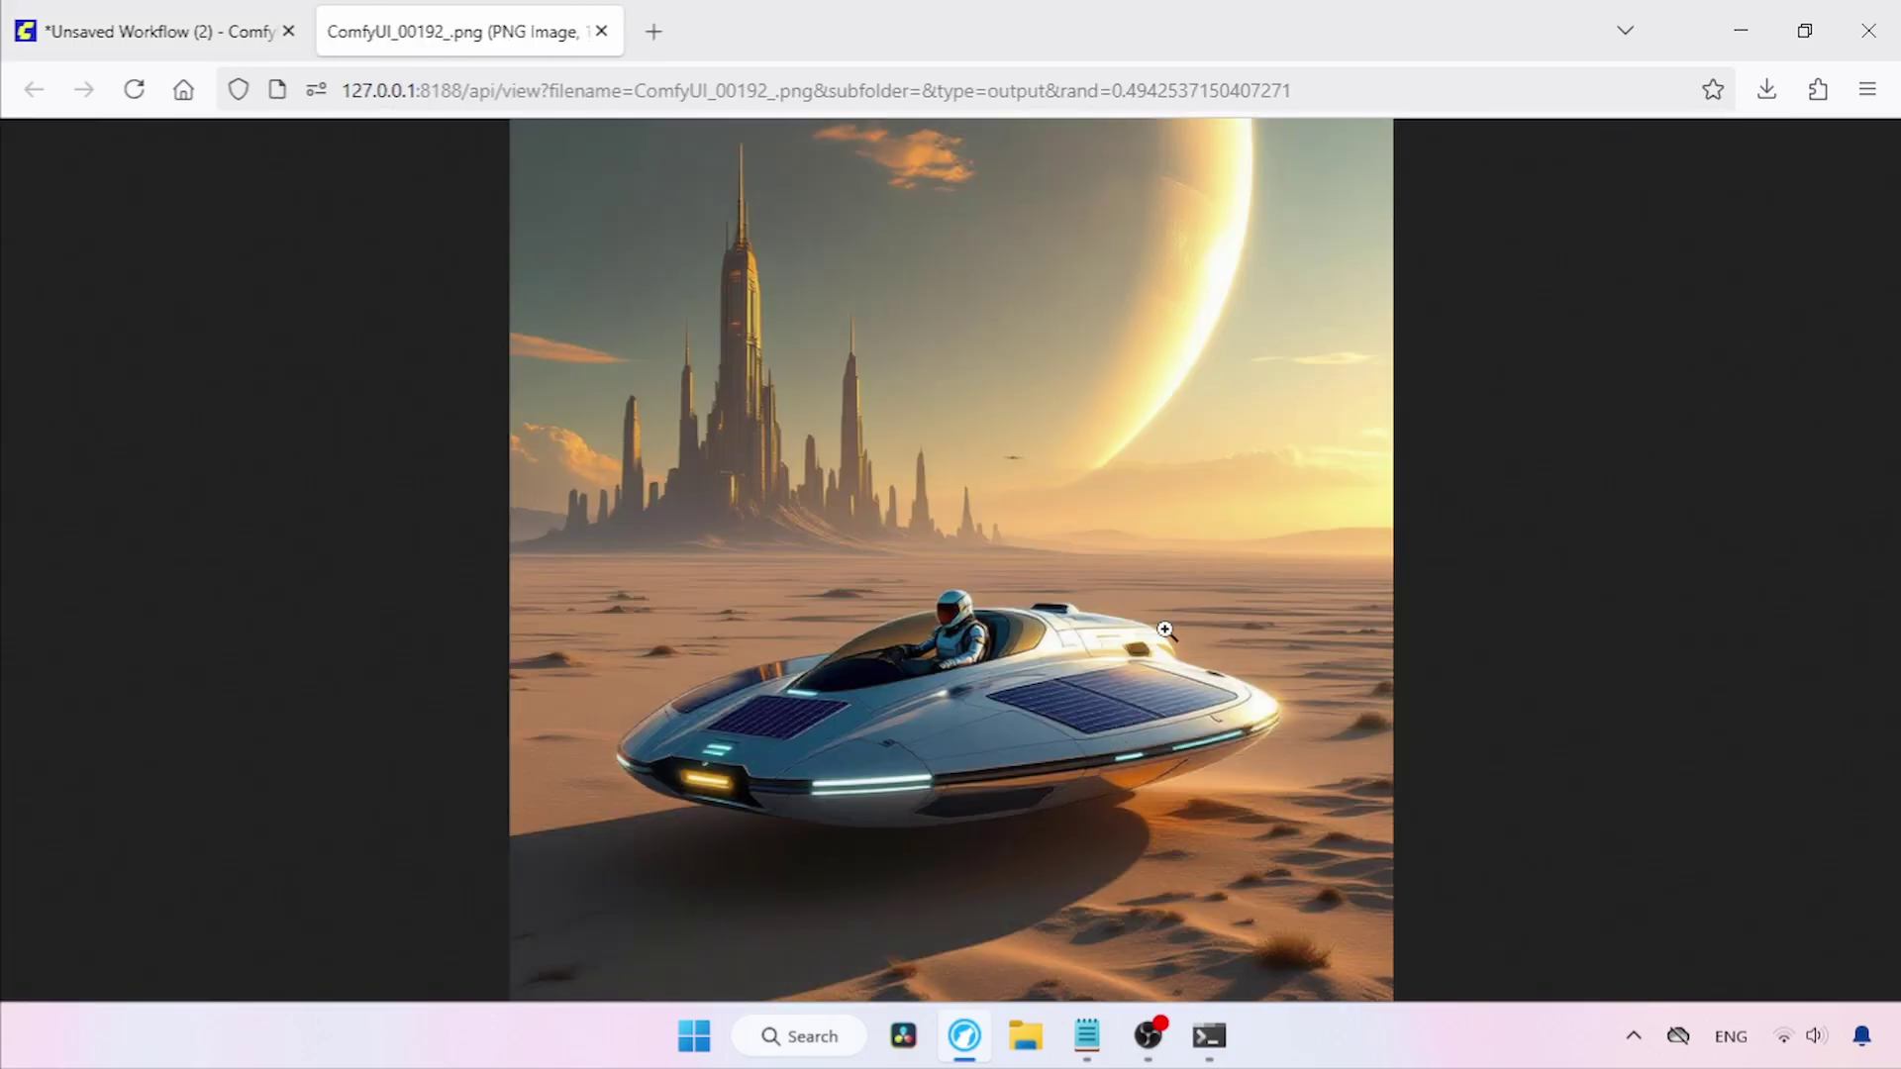
pyautogui.click(933, 744)
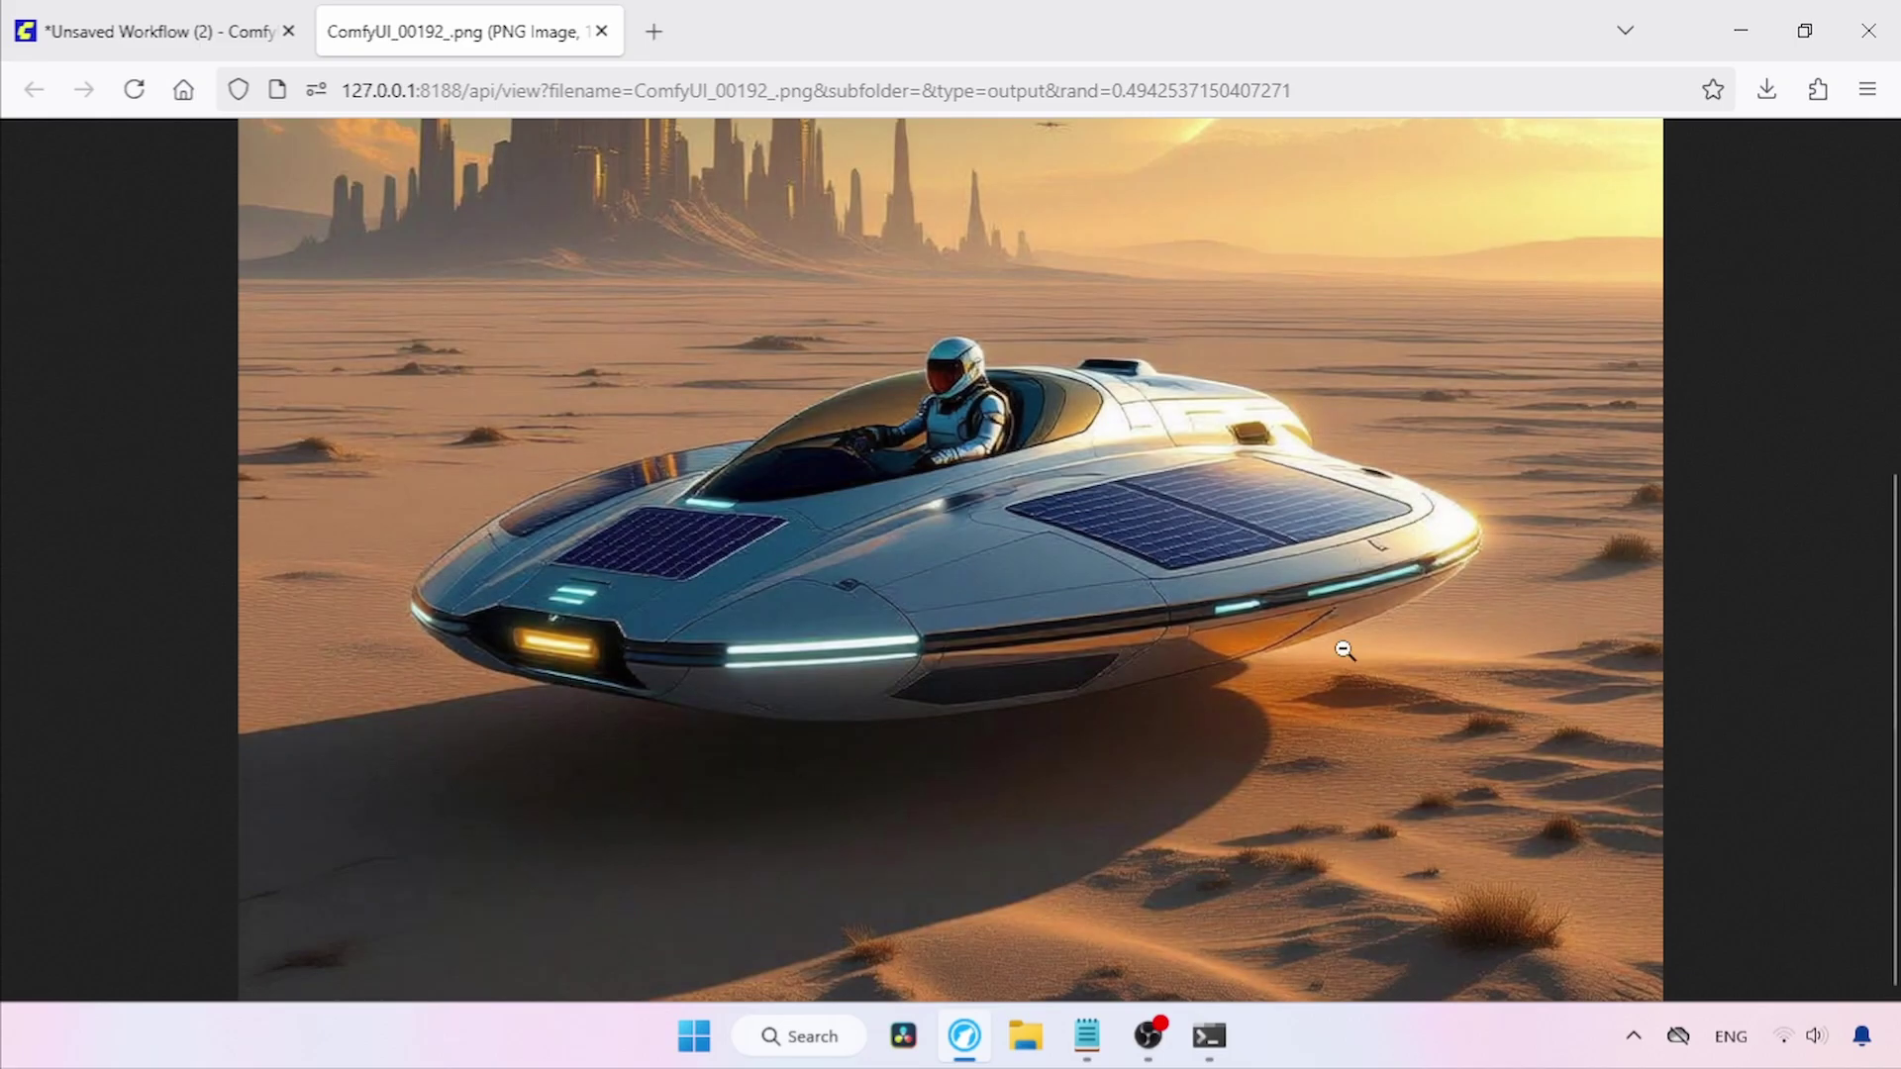
pyautogui.click(1250, 711)
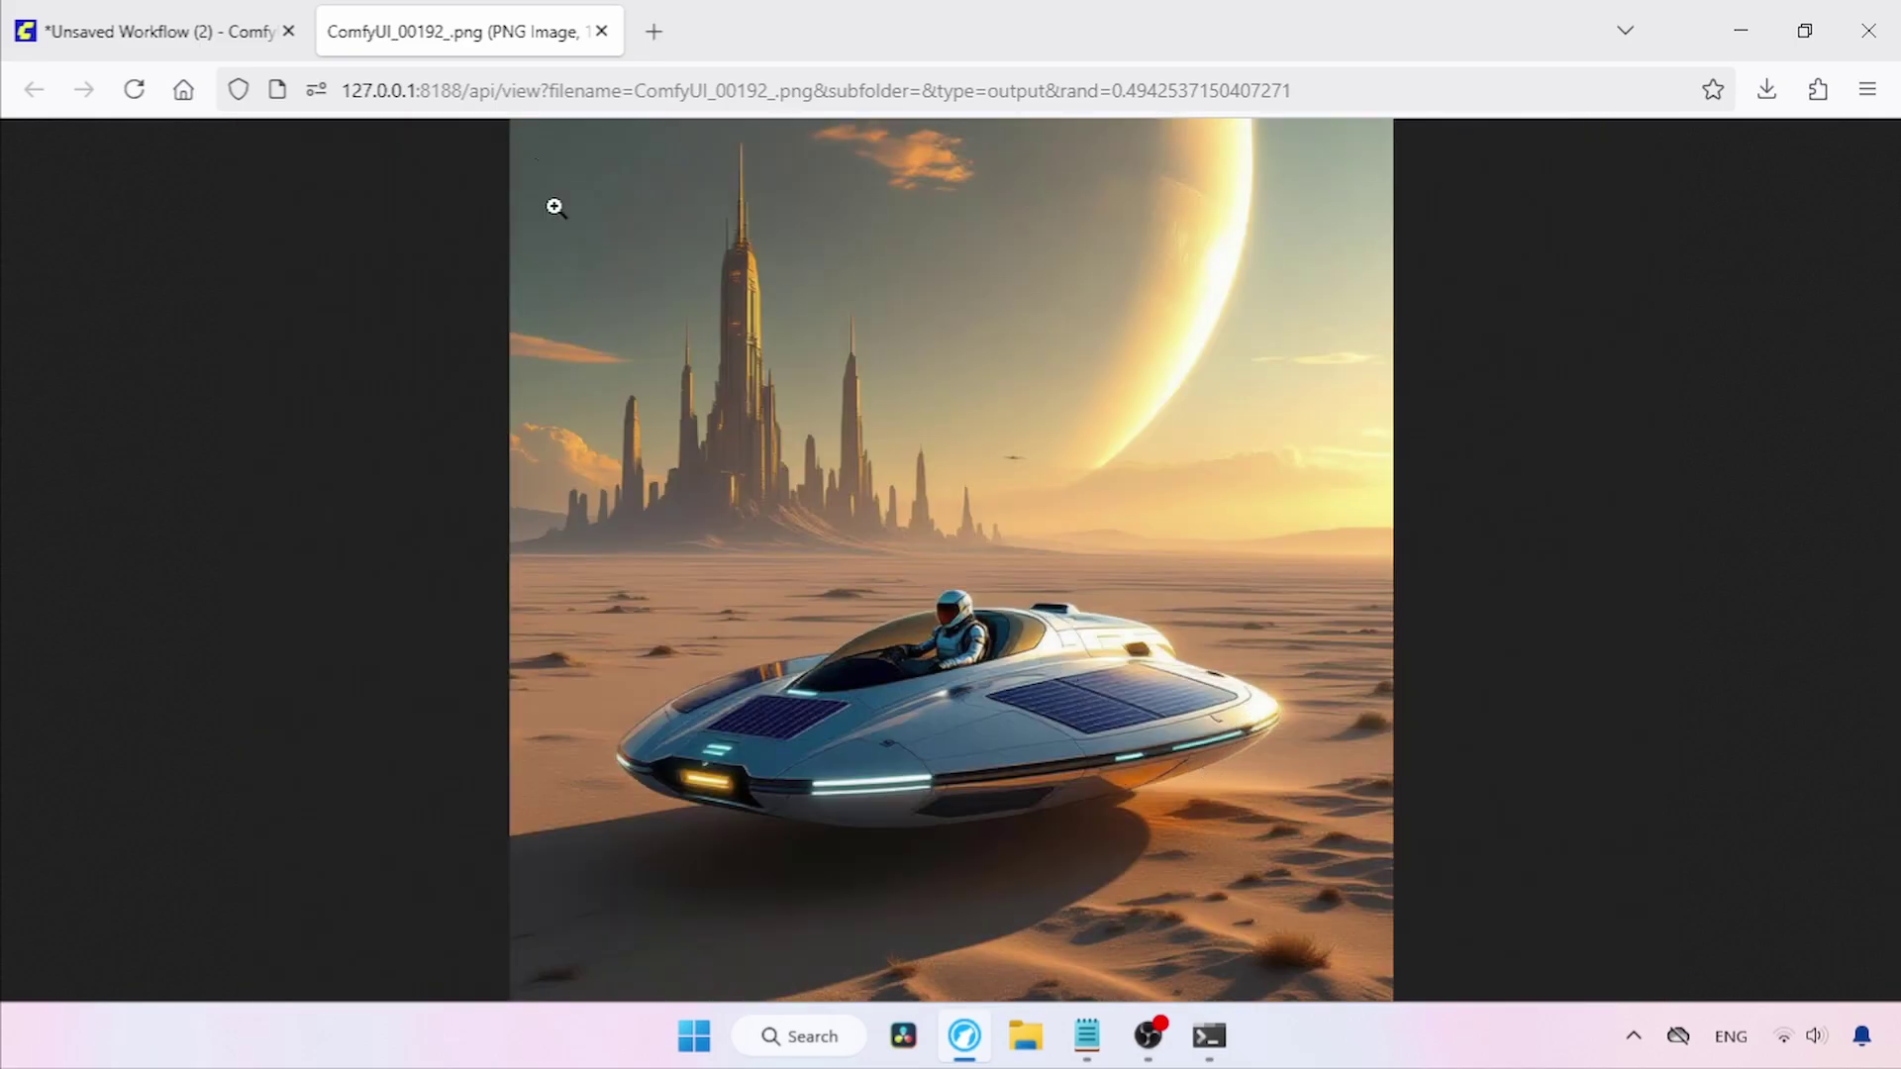
pyautogui.click(601, 31)
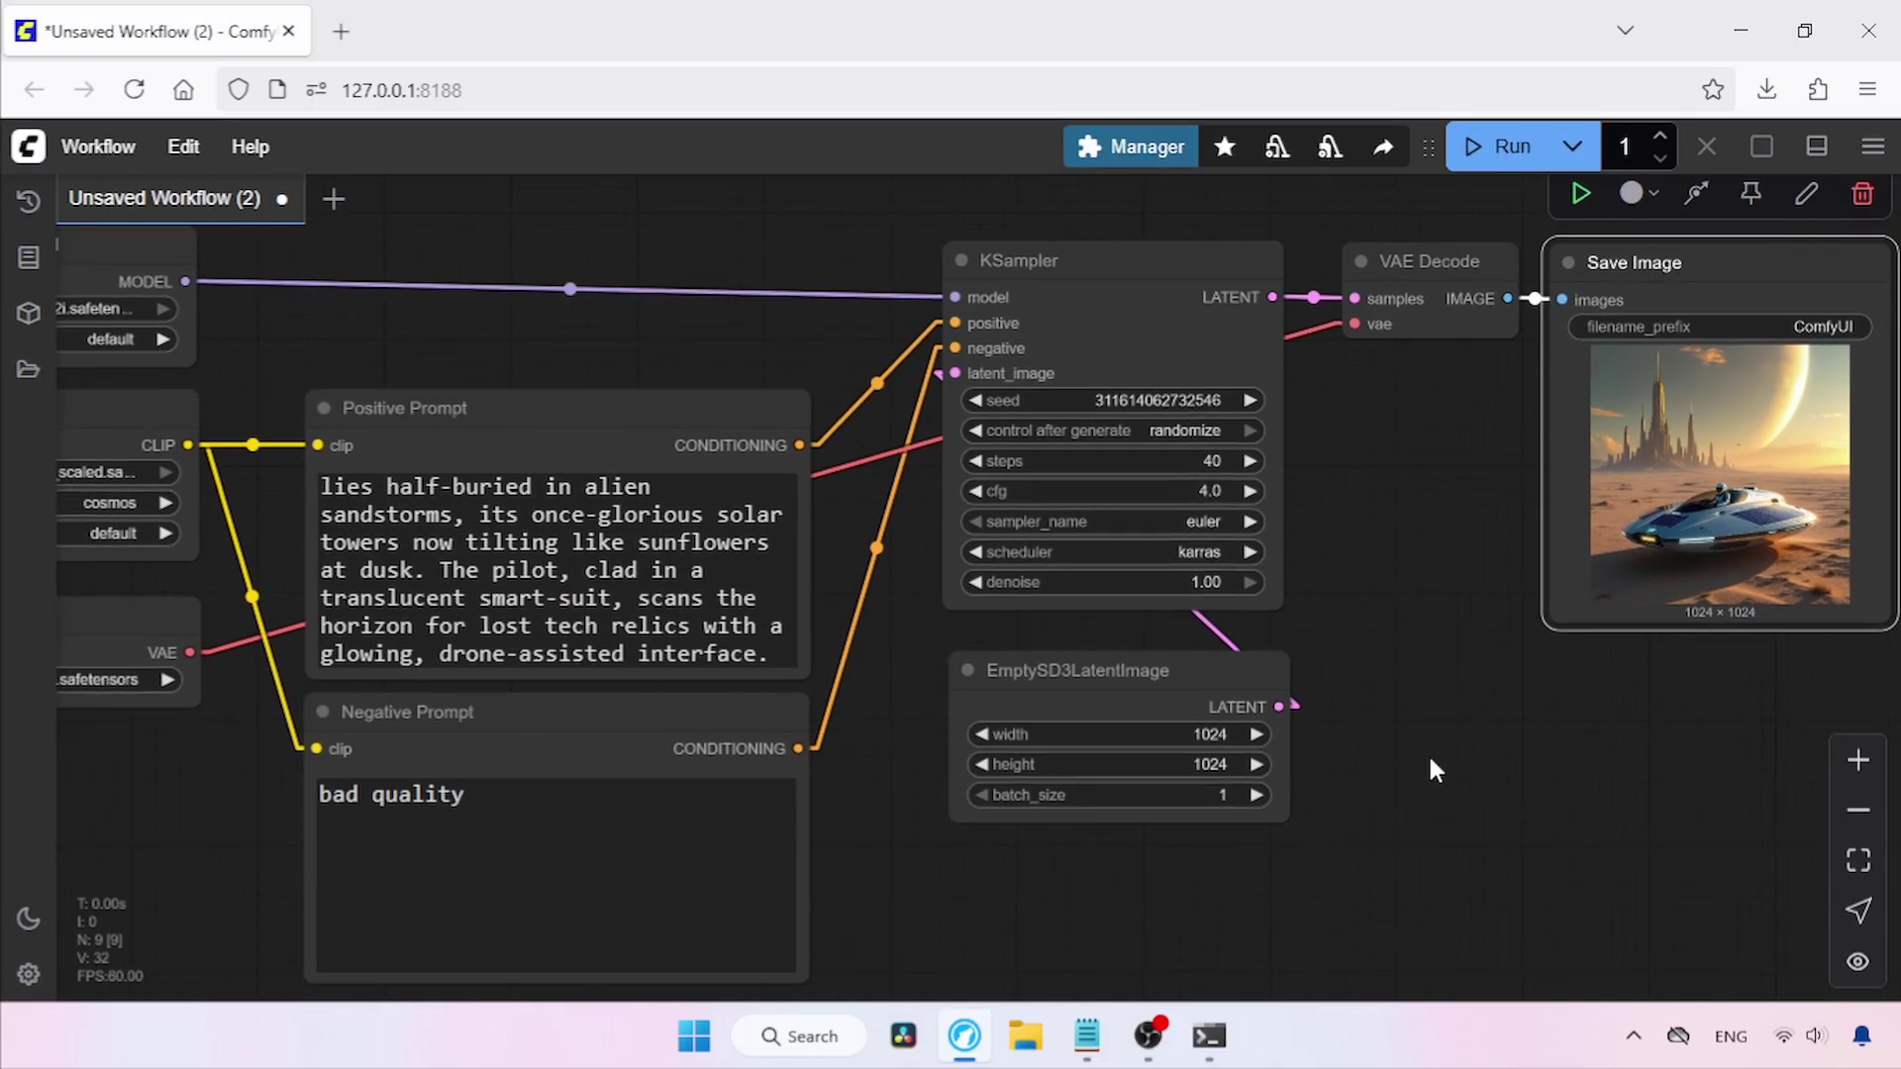
# Switch to the Cosmos Predict2 GGUF.txt notes and select the ComfyUI-GGUF custom node name.
pyautogui.click(1731, 38)
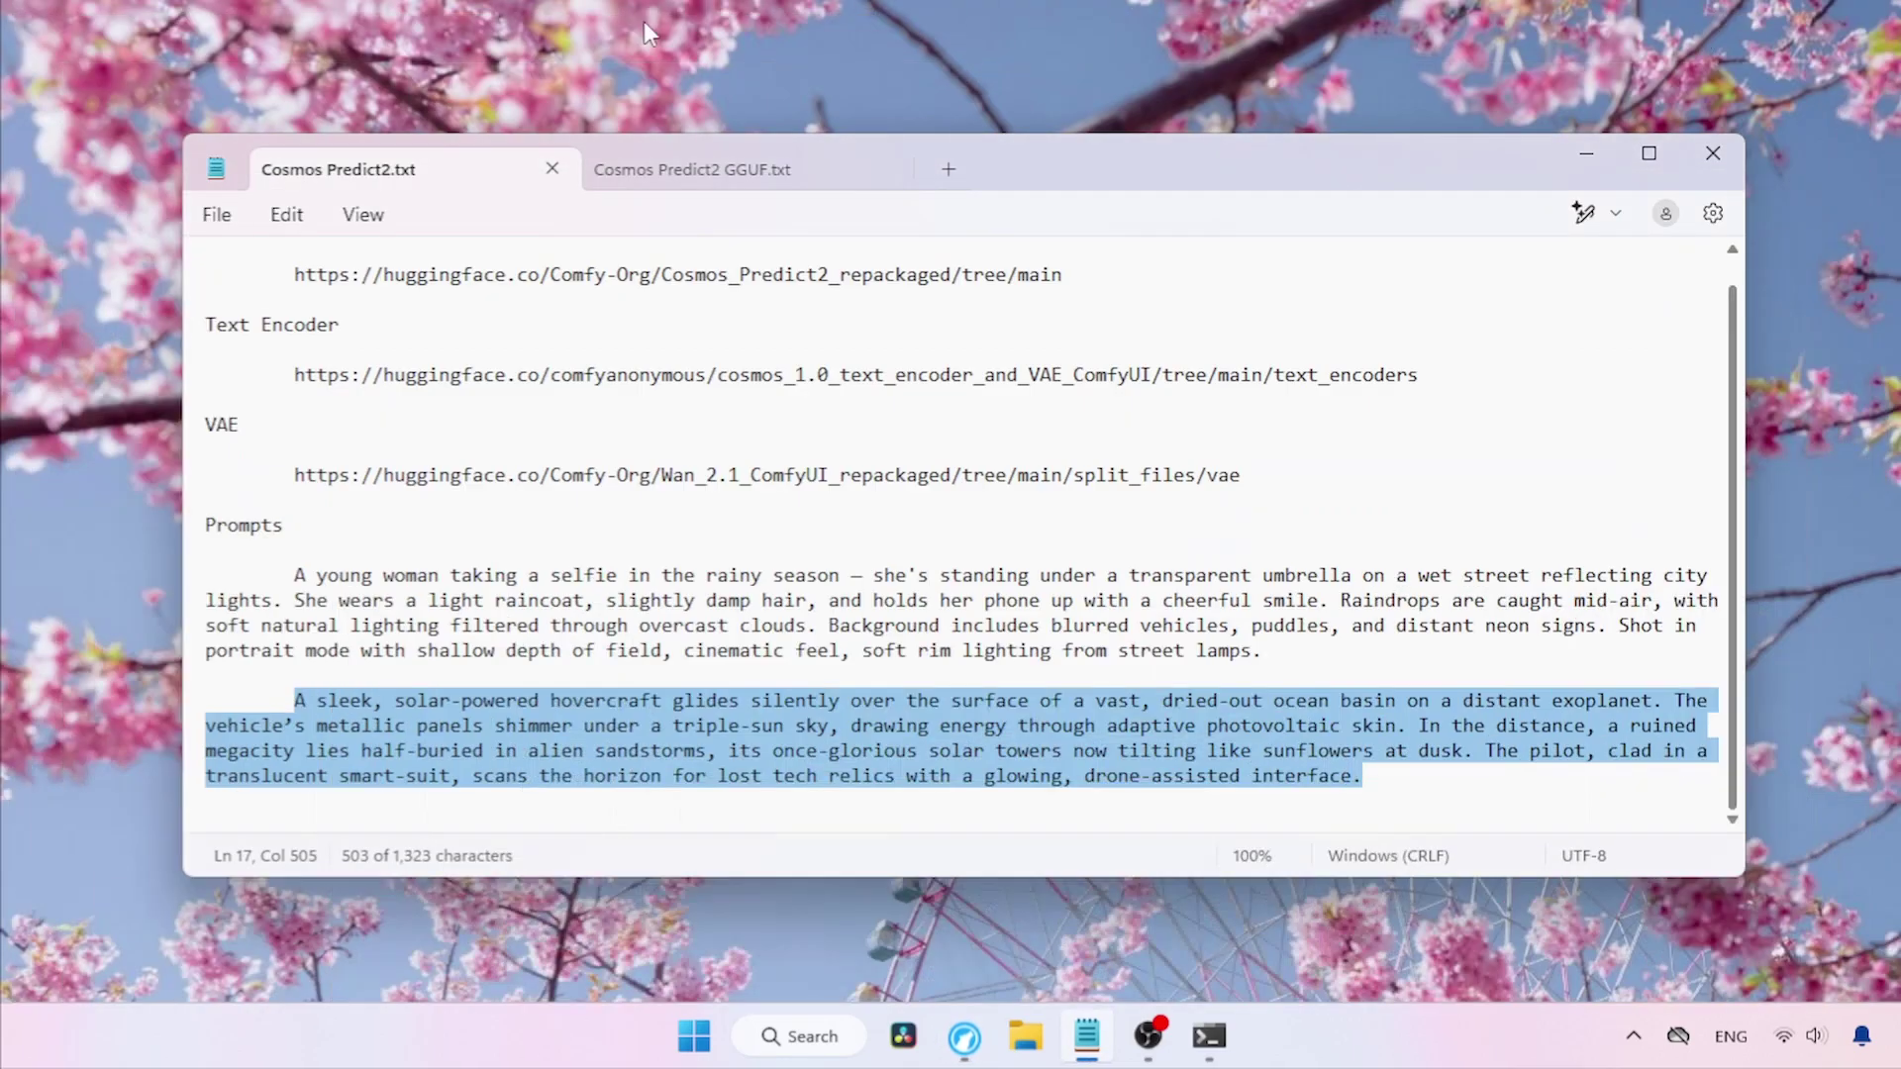
pyautogui.click(709, 178)
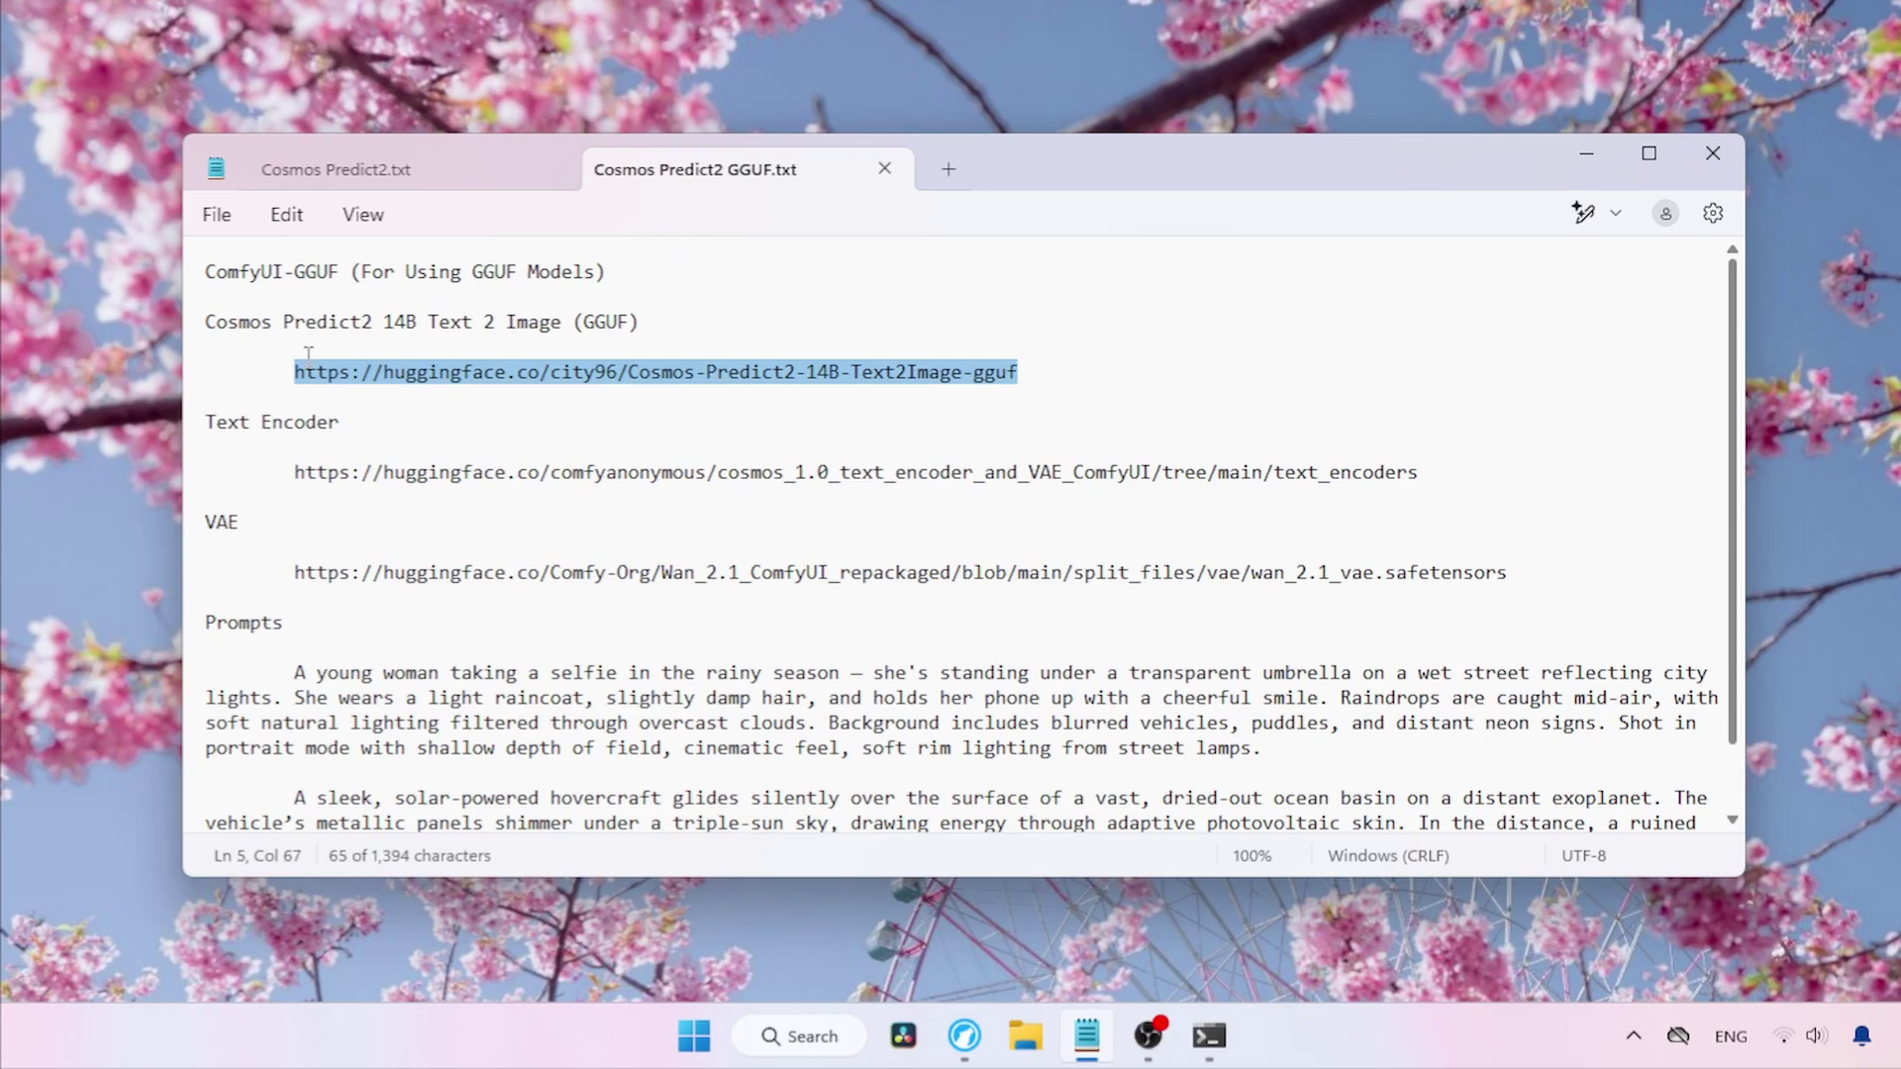
pyautogui.click(349, 267)
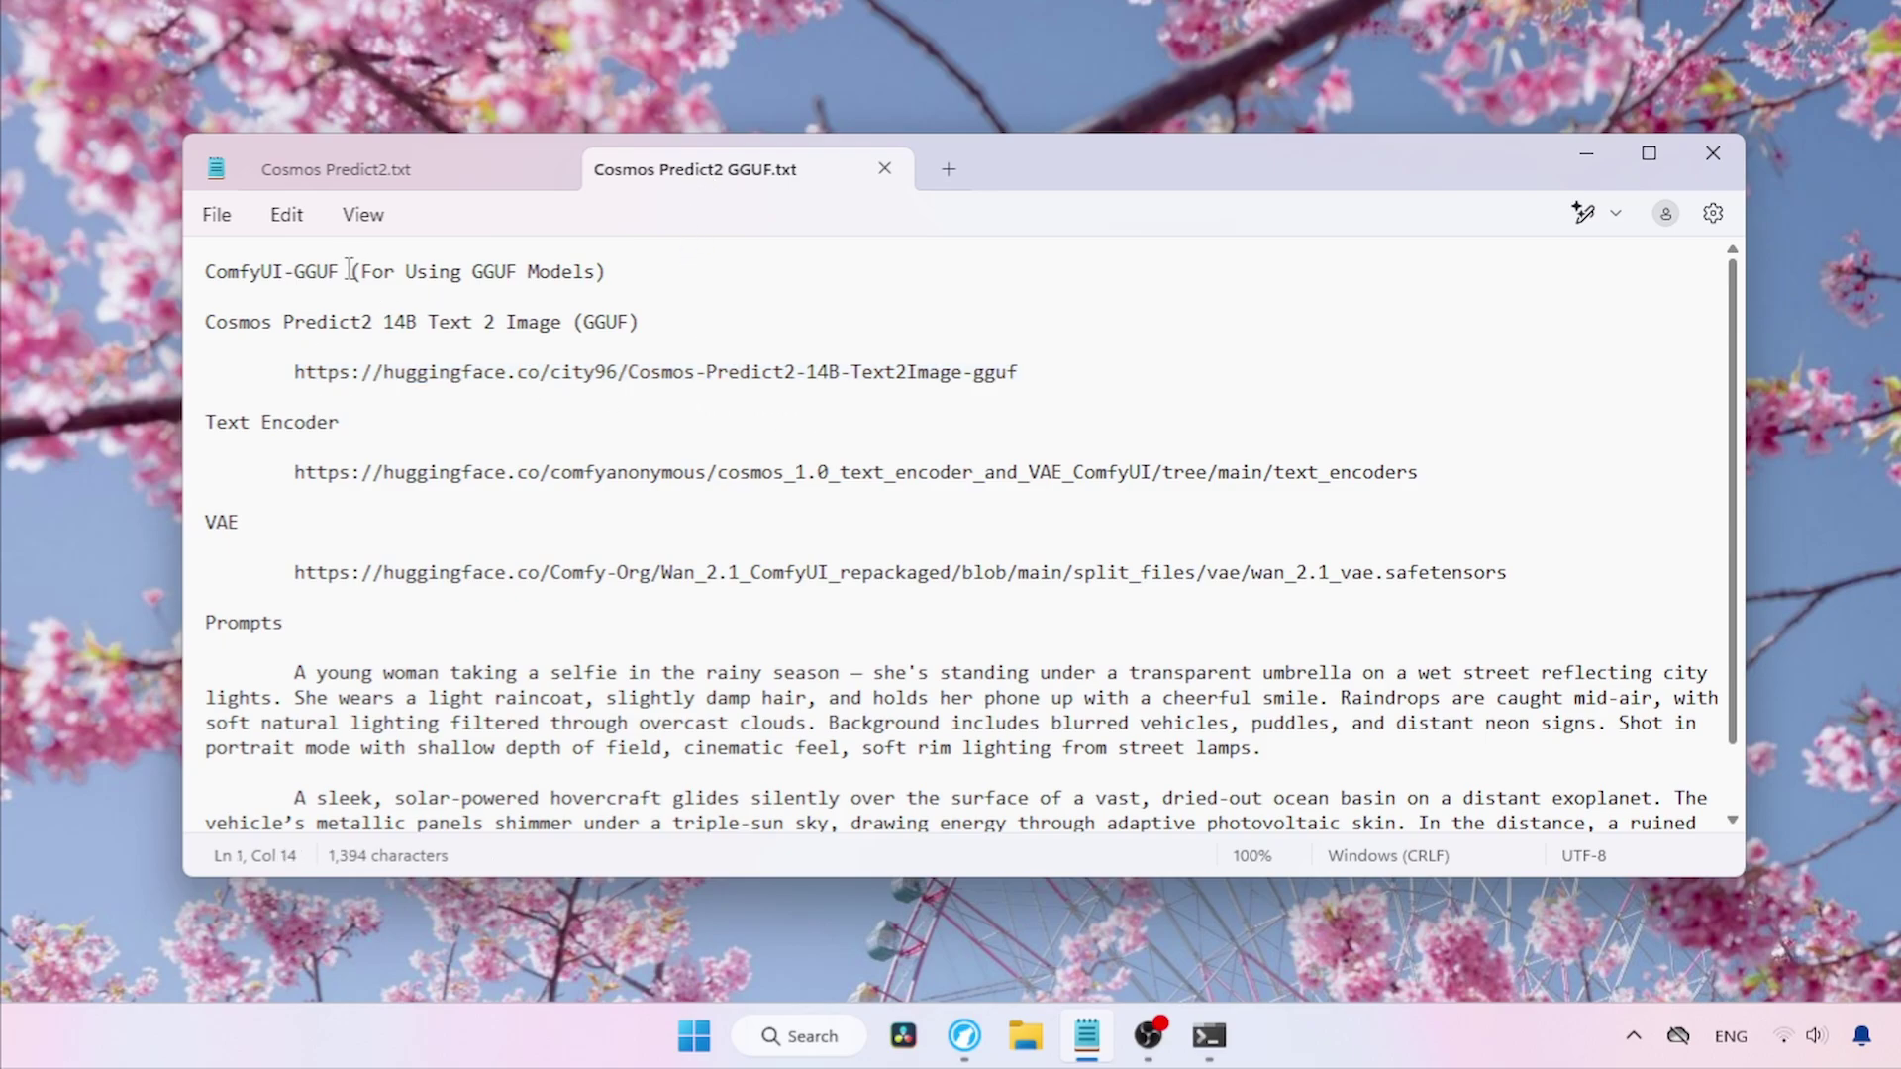
pyautogui.doubleClick(339, 273)
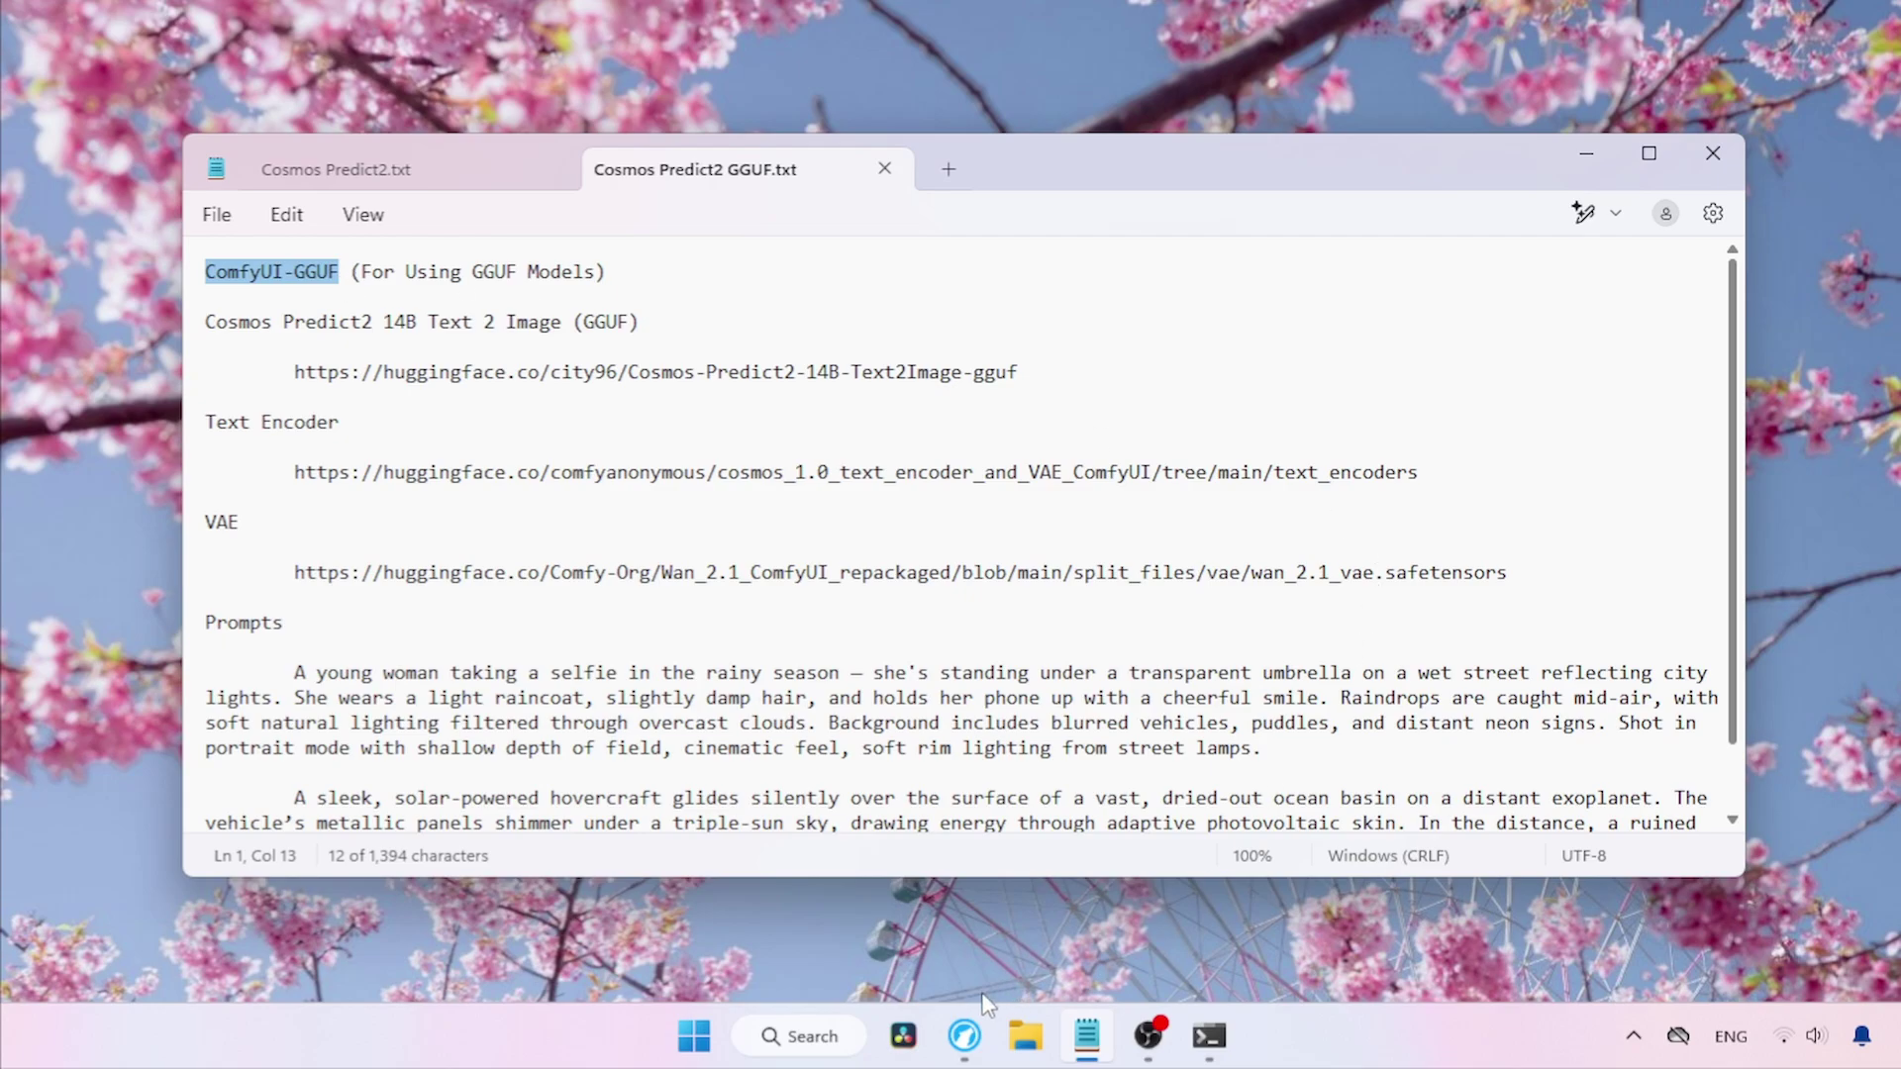
# Search ComfyUI's Custom Nodes Manager for "comfyui gguf" to check the ComfyUI-GGUF node, then close the manager.
pyautogui.click(966, 1036)
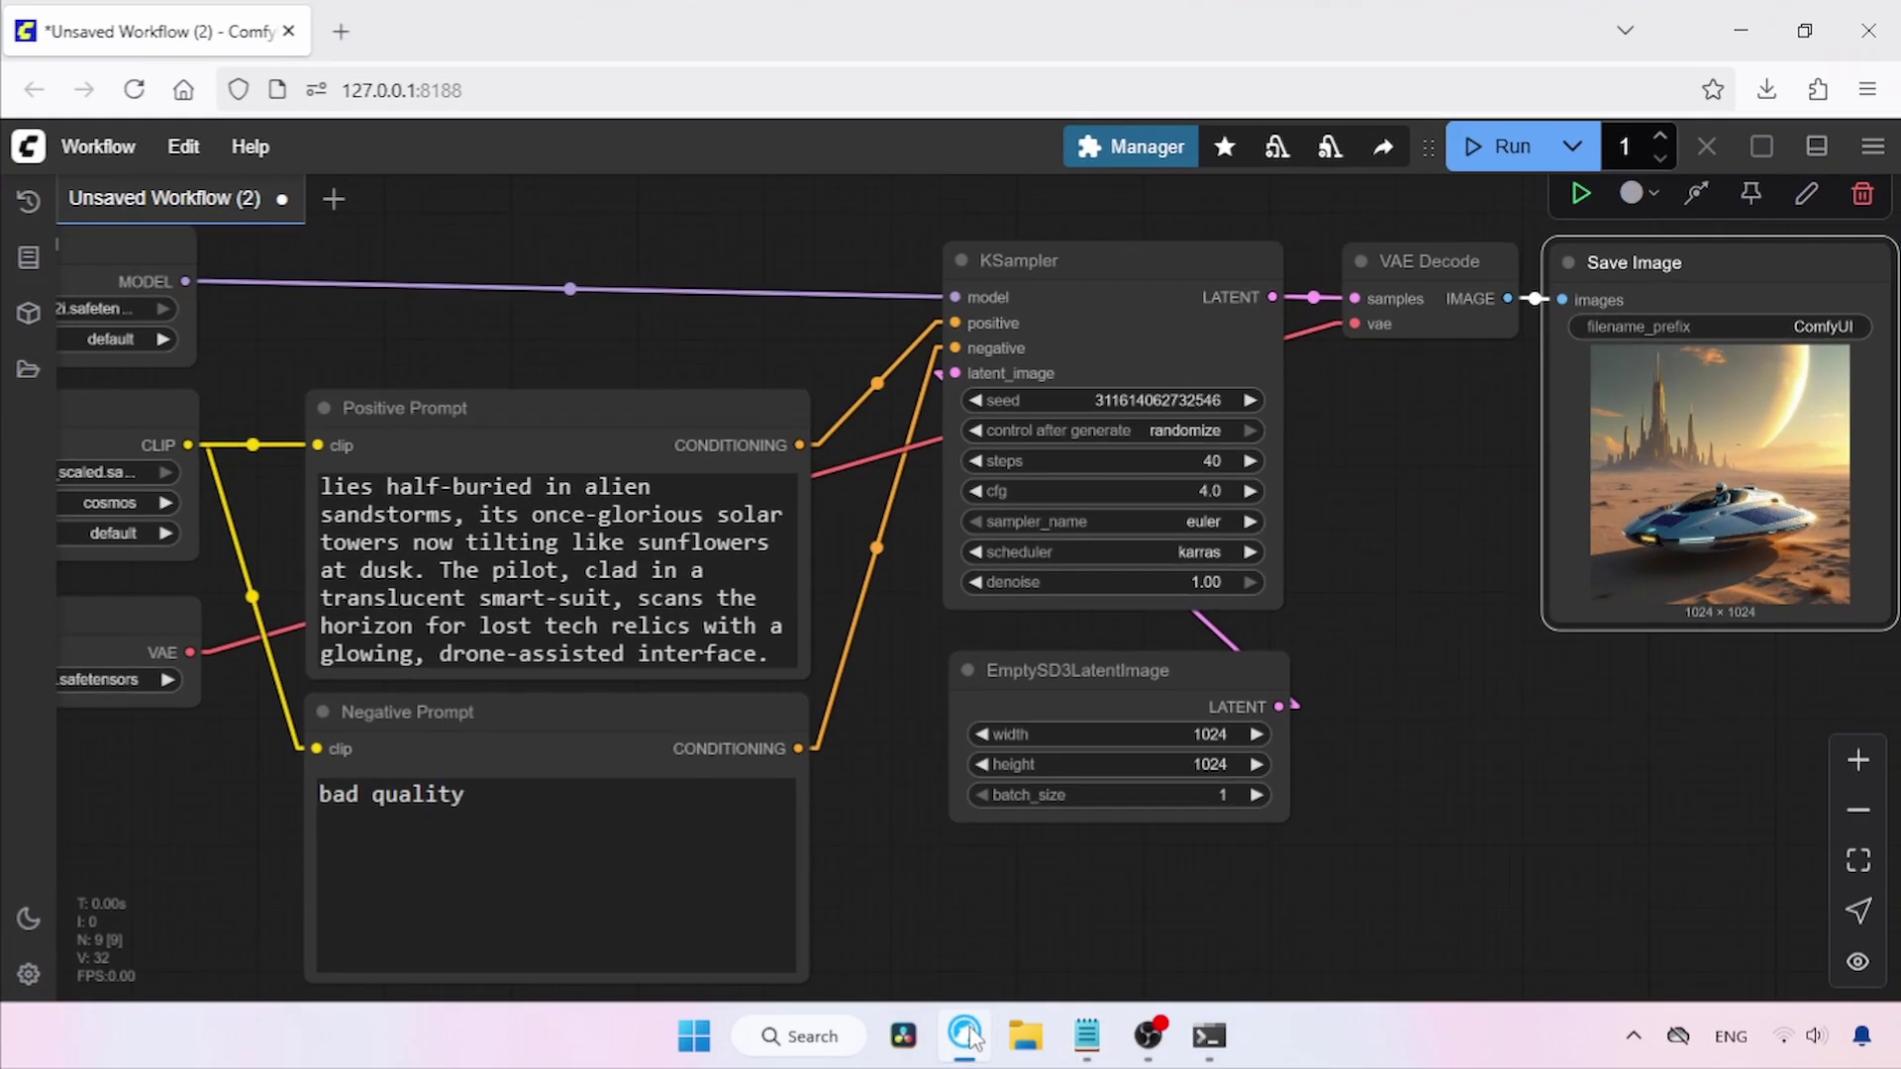
pyautogui.click(1143, 148)
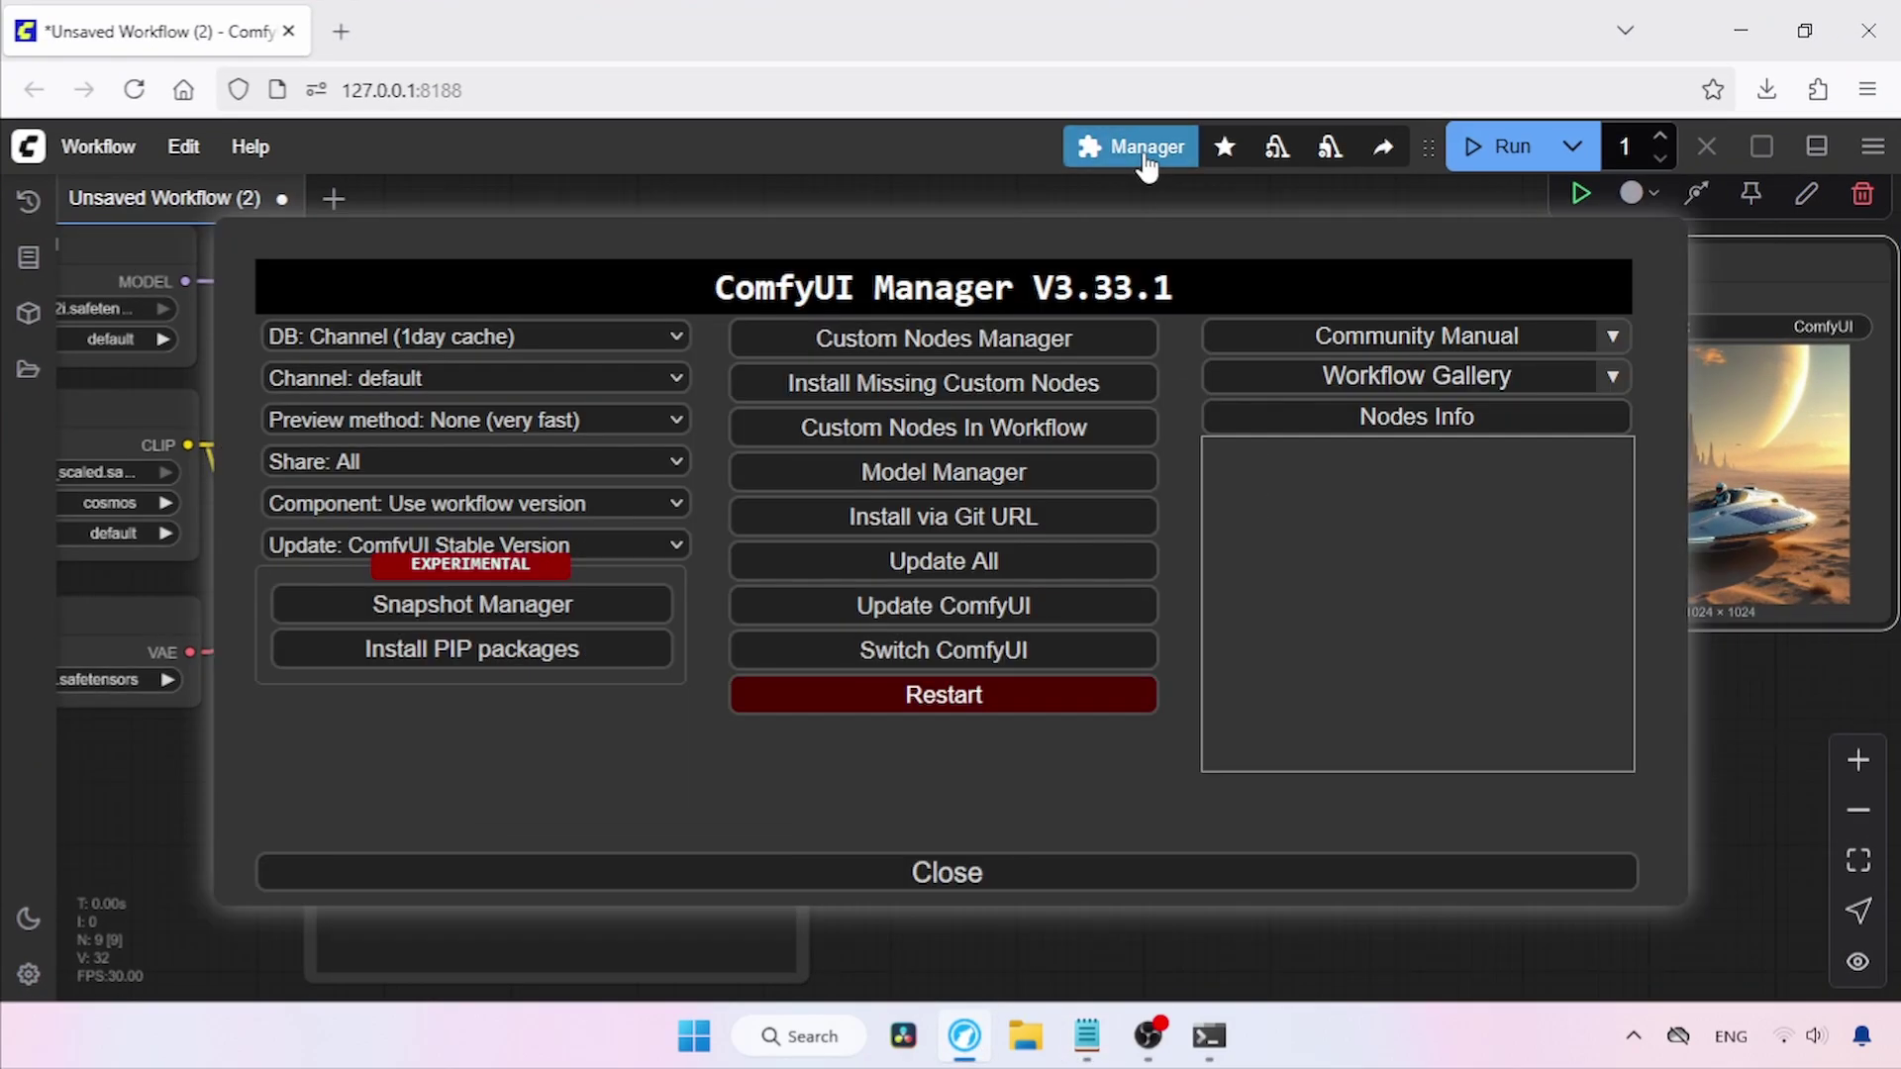
pyautogui.click(1035, 342)
pyautogui.click(700, 273)
pyautogui.write('comfyui gguf')
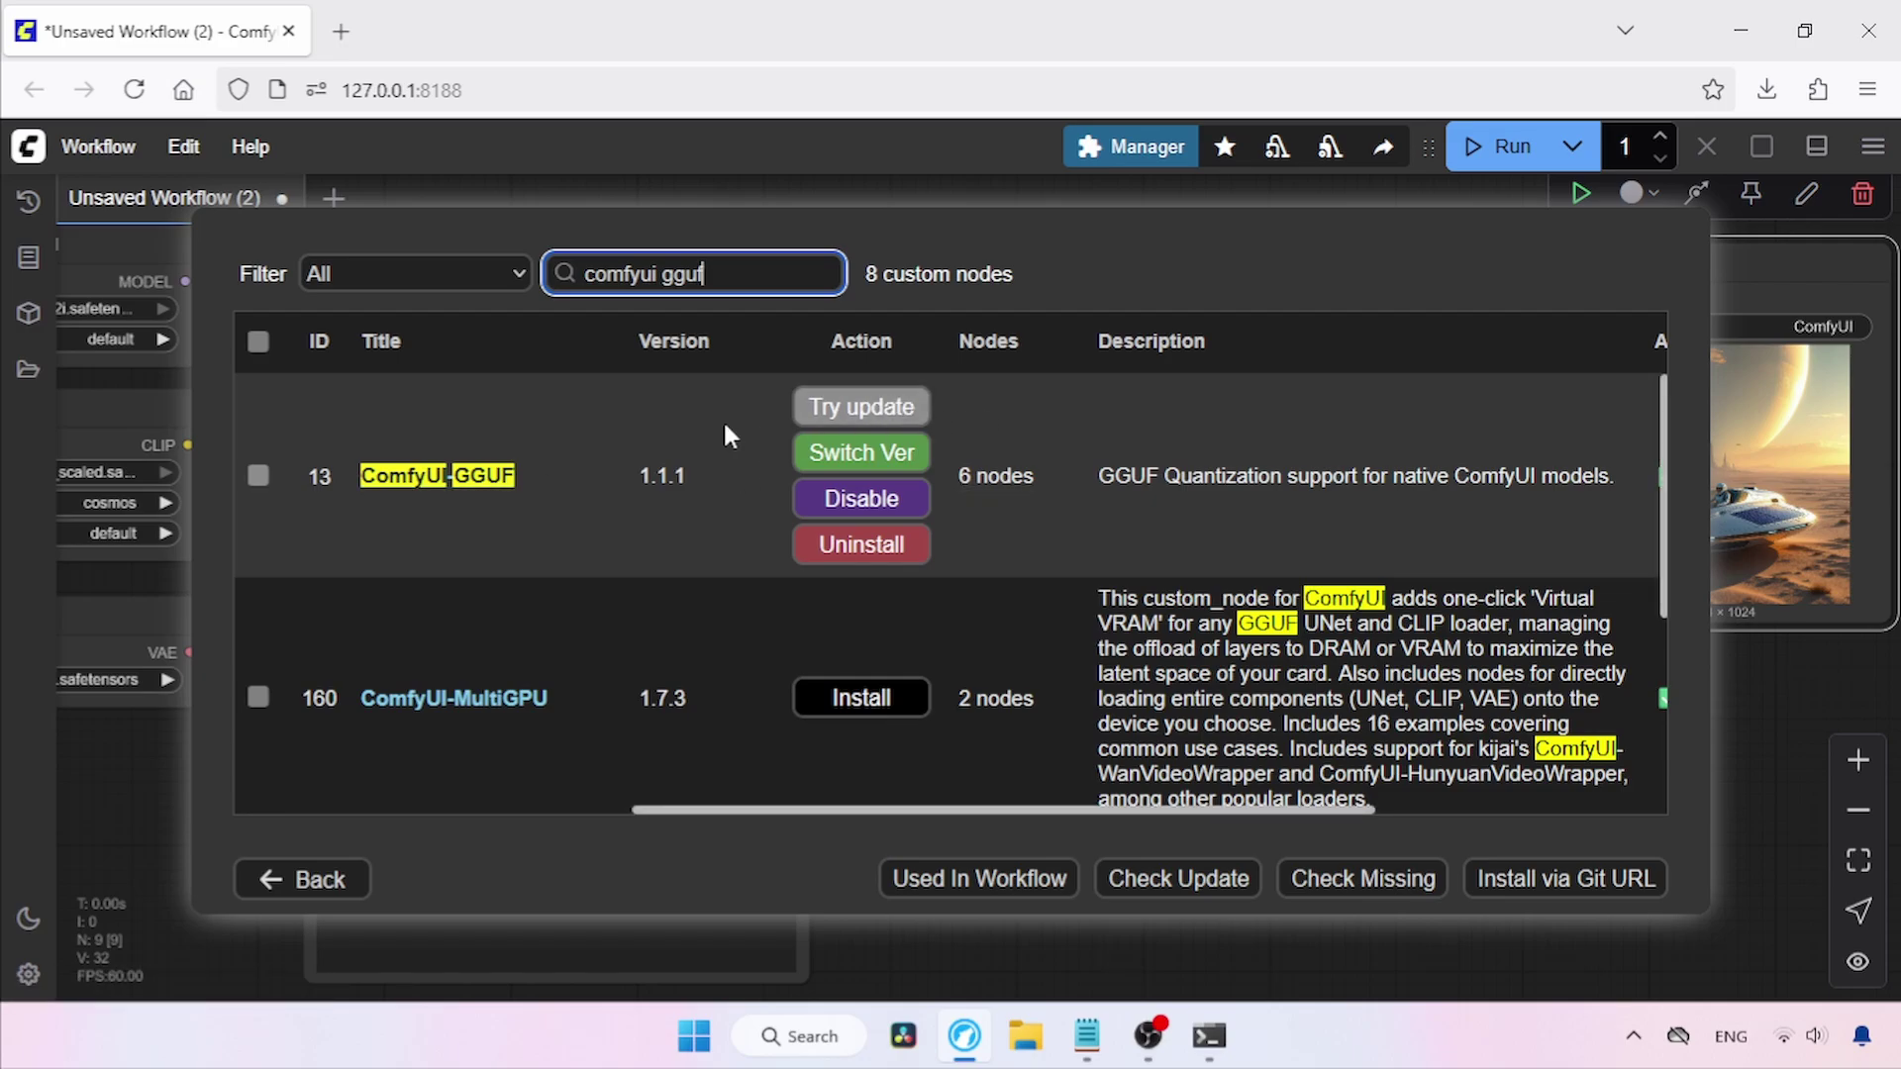
pyautogui.click(342, 881)
pyautogui.click(1099, 880)
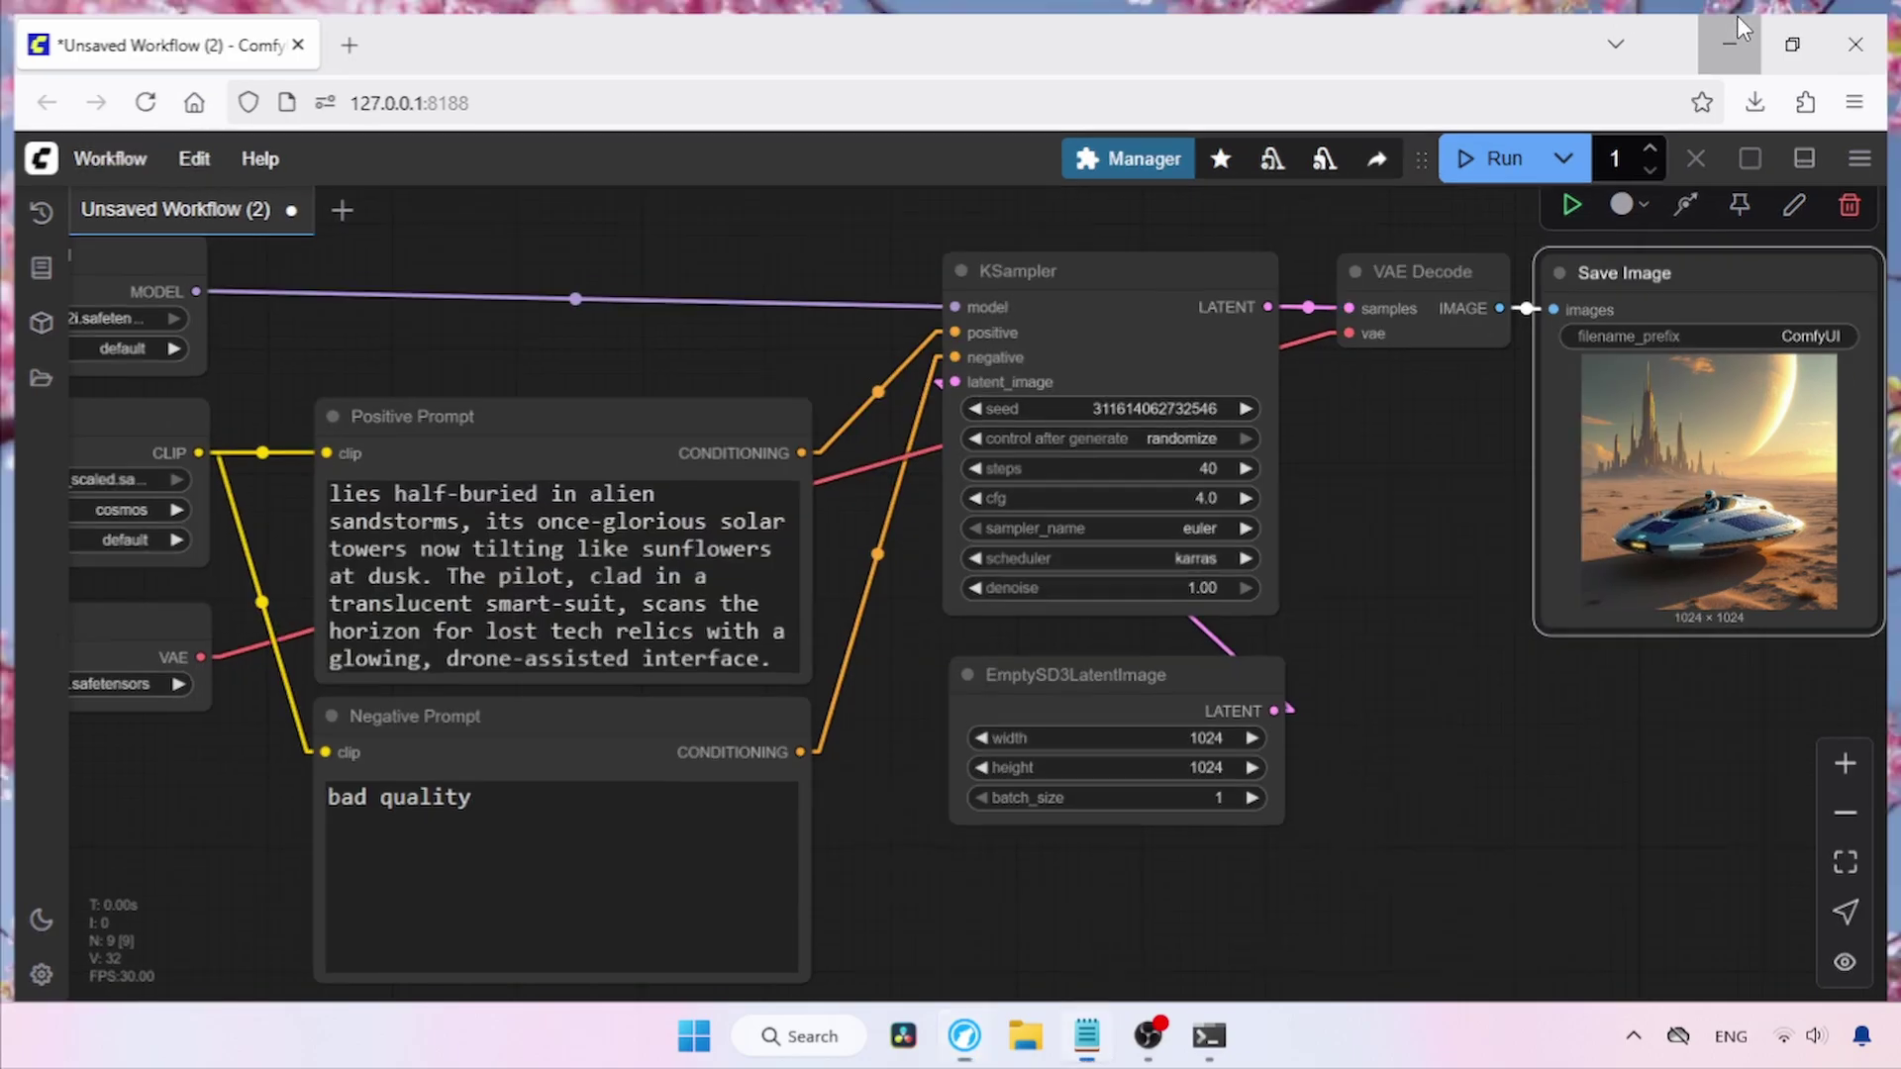
# Copy the Cosmos-Predict2-14B-Text2Image-gguf Hugging Face link from the GGUF notes and switch back to the browser.
pyautogui.click(1741, 30)
pyautogui.click(1018, 373)
pyautogui.click(290, 373)
pyautogui.hotkey('shift', 'End')
pyautogui.hotkey('ctrl', 'c')
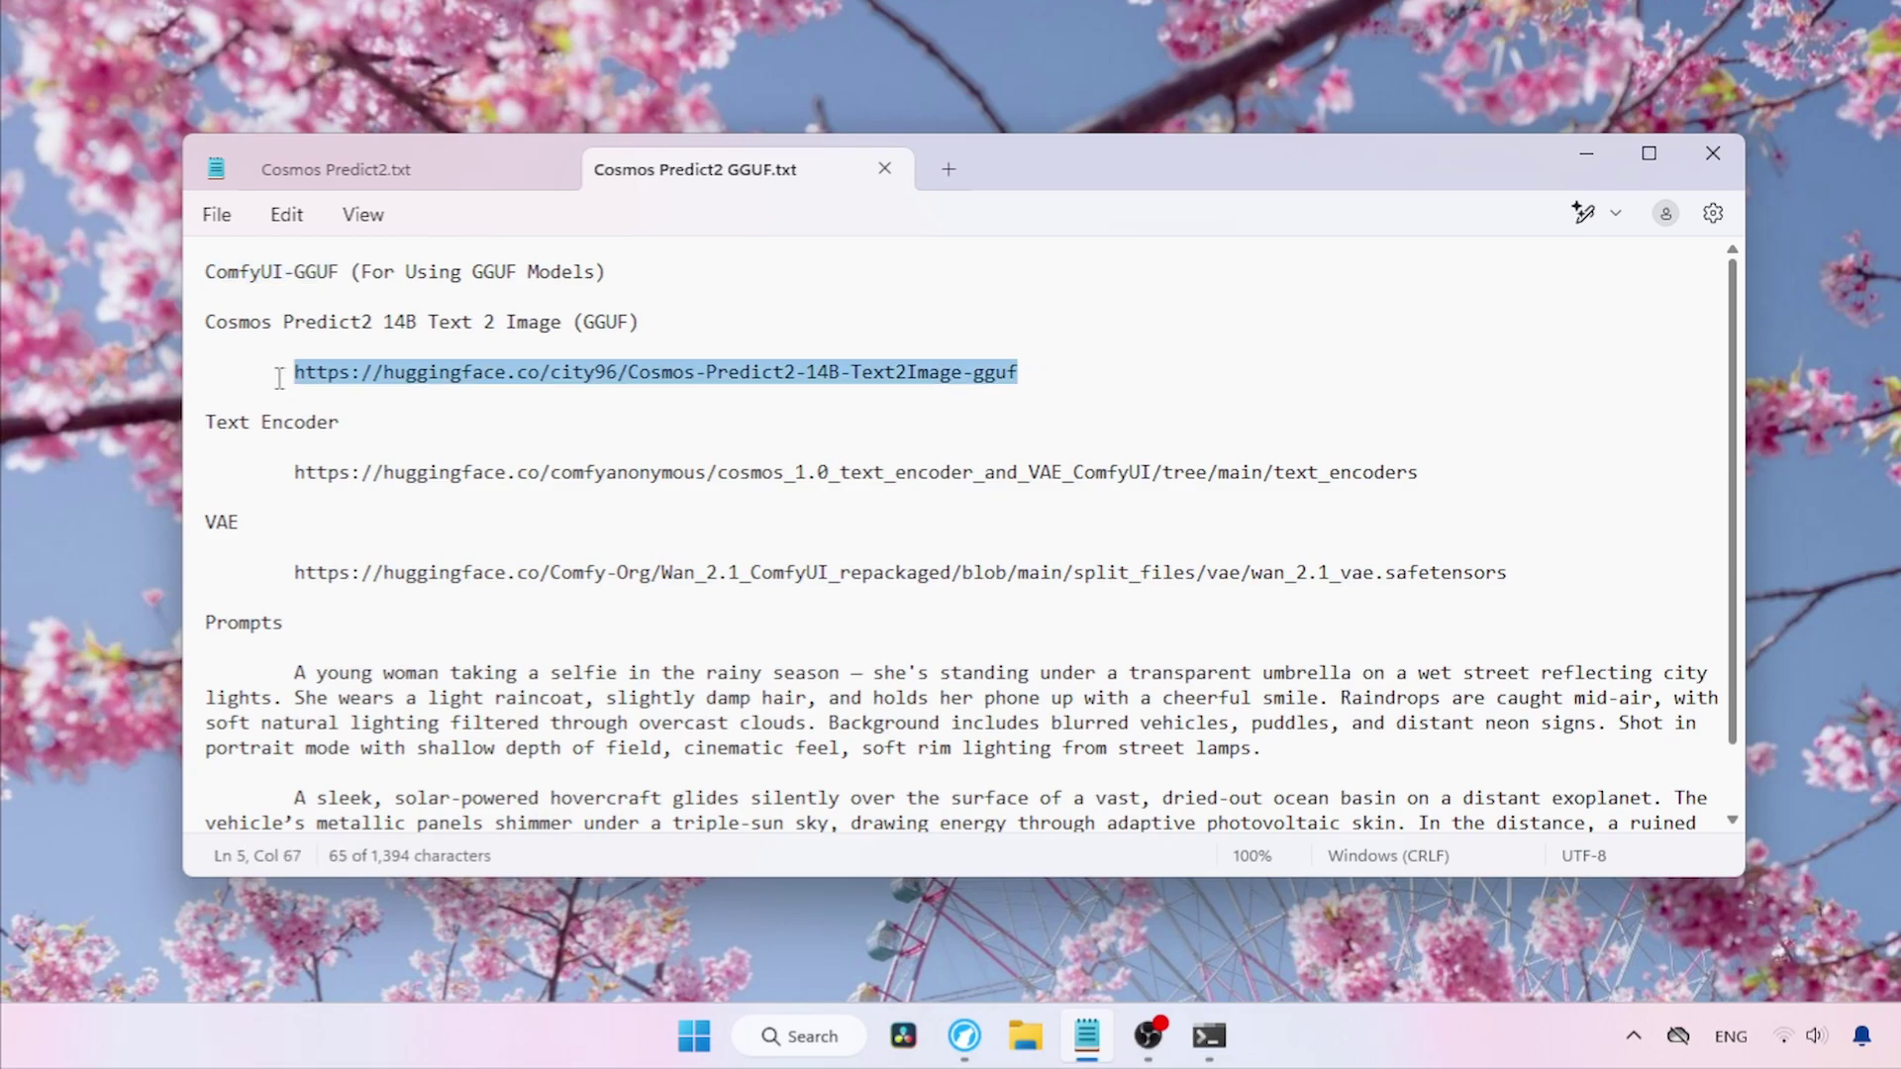
pyautogui.click(965, 1035)
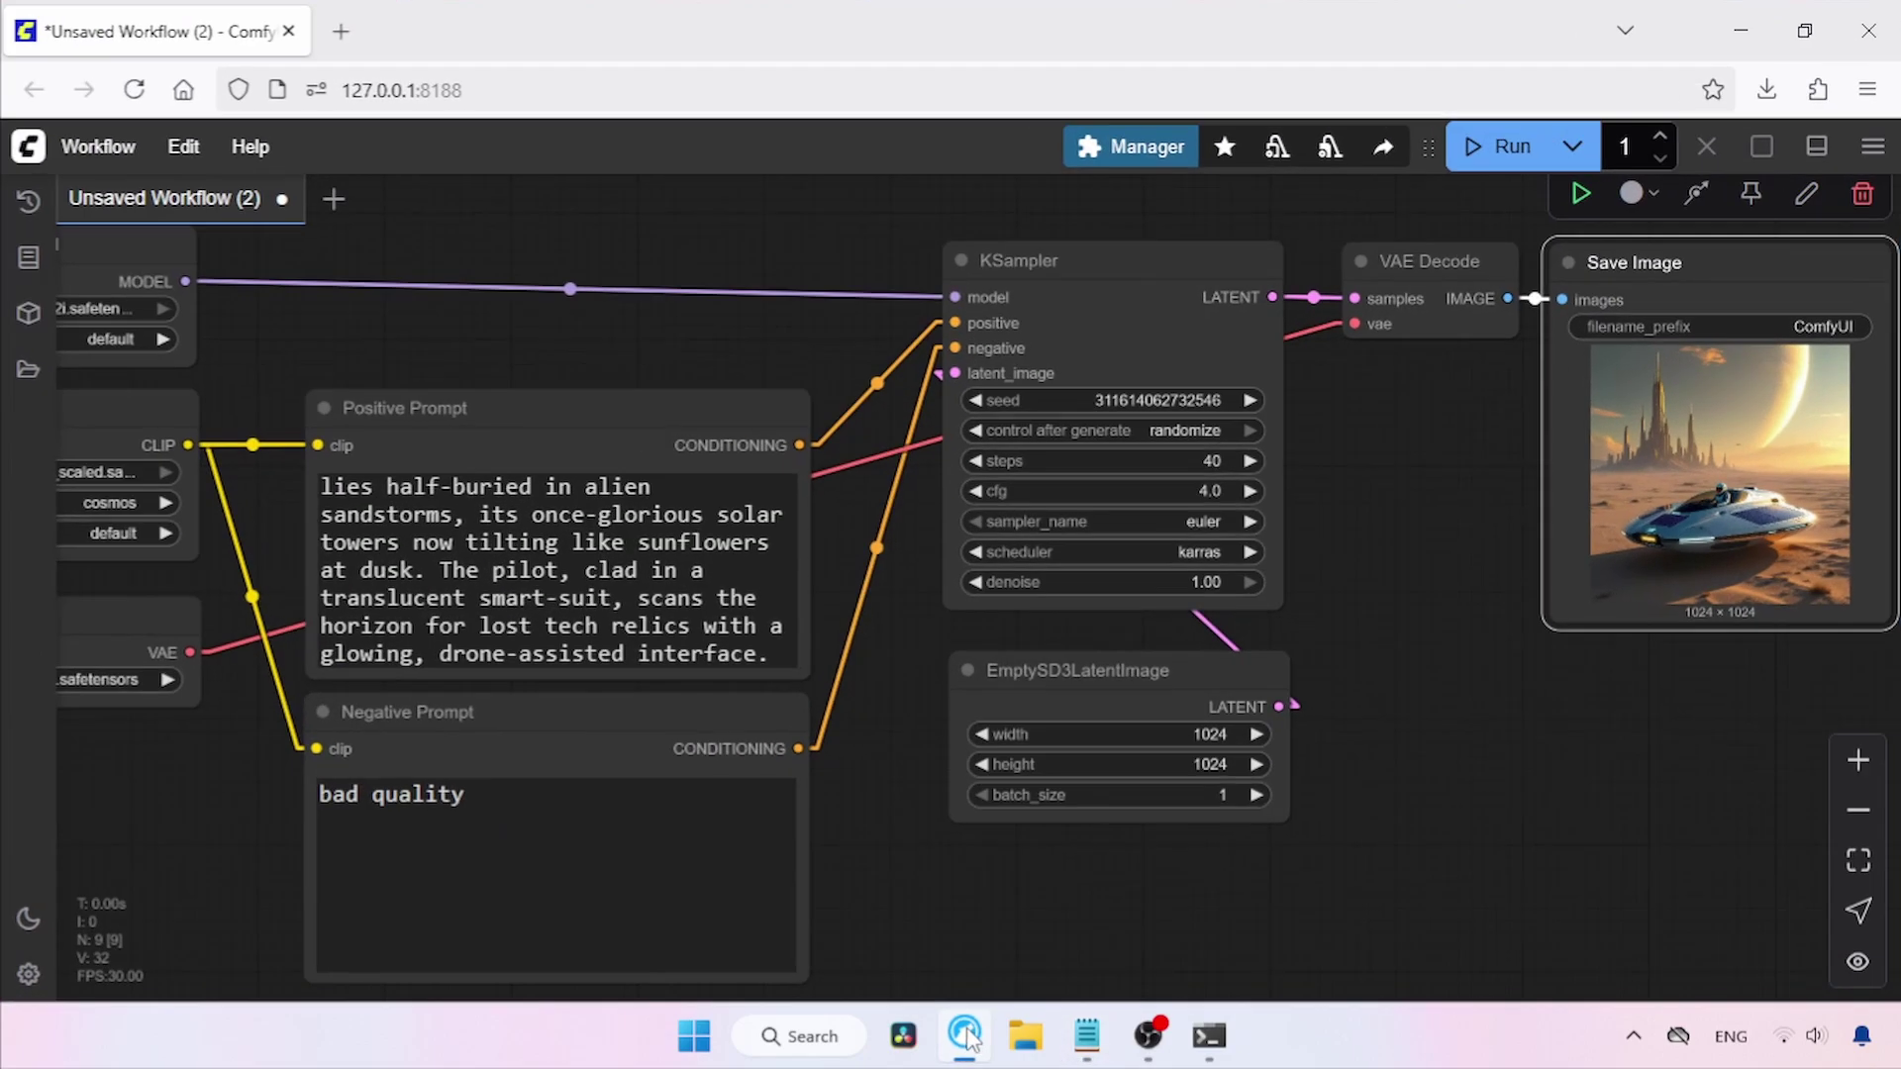
# Open the copied Hugging Face link in a new tab, locate the cosmos-predict2-14b-text2image-Q8_0.gguf file, and close the tab.
pyautogui.hotkey('ctrl', 't')
pyautogui.hotkey('ctrl', 'v')
pyautogui.press('Return')
pyautogui.click(361, 434)
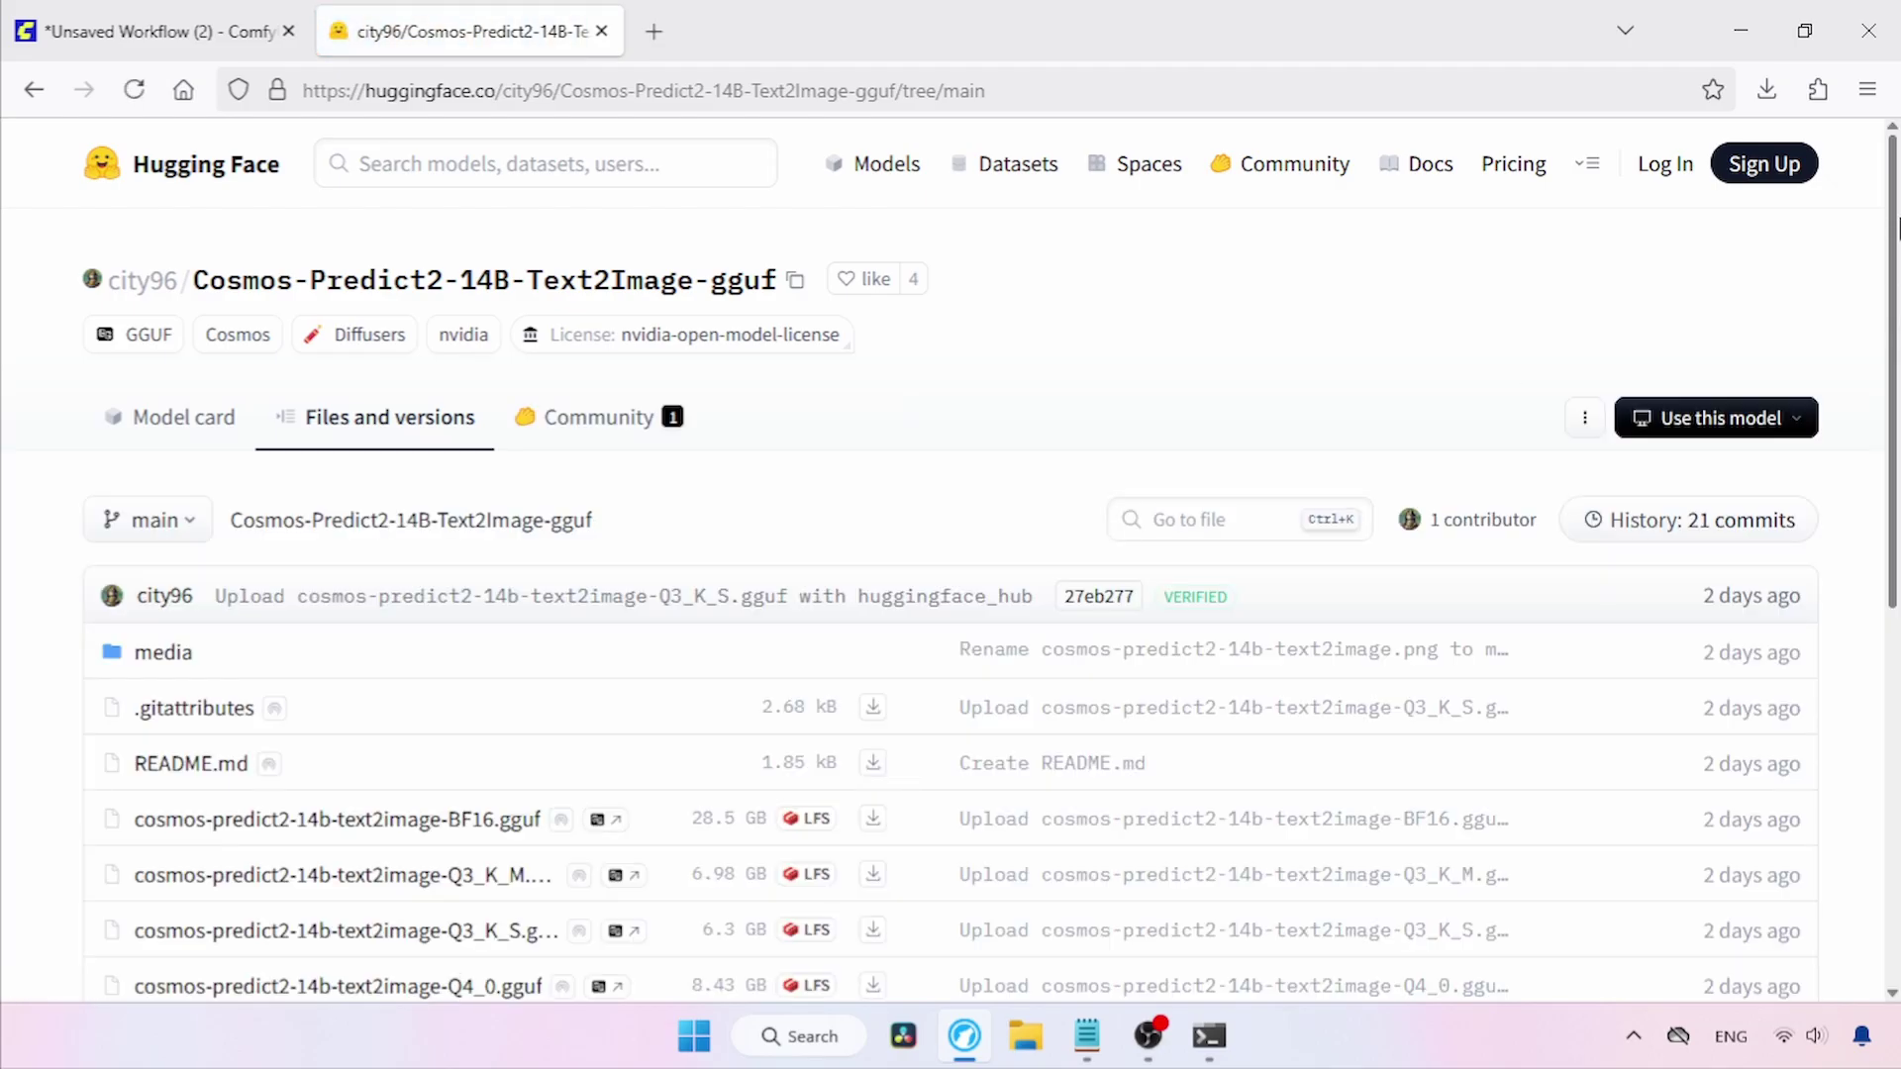
pyautogui.scroll(-3, 1896, 356)
pyautogui.moveTo(1897, 356); pyautogui.dragTo(1896, 604)
pyautogui.moveTo(136, 849); pyautogui.dragTo(555, 853)
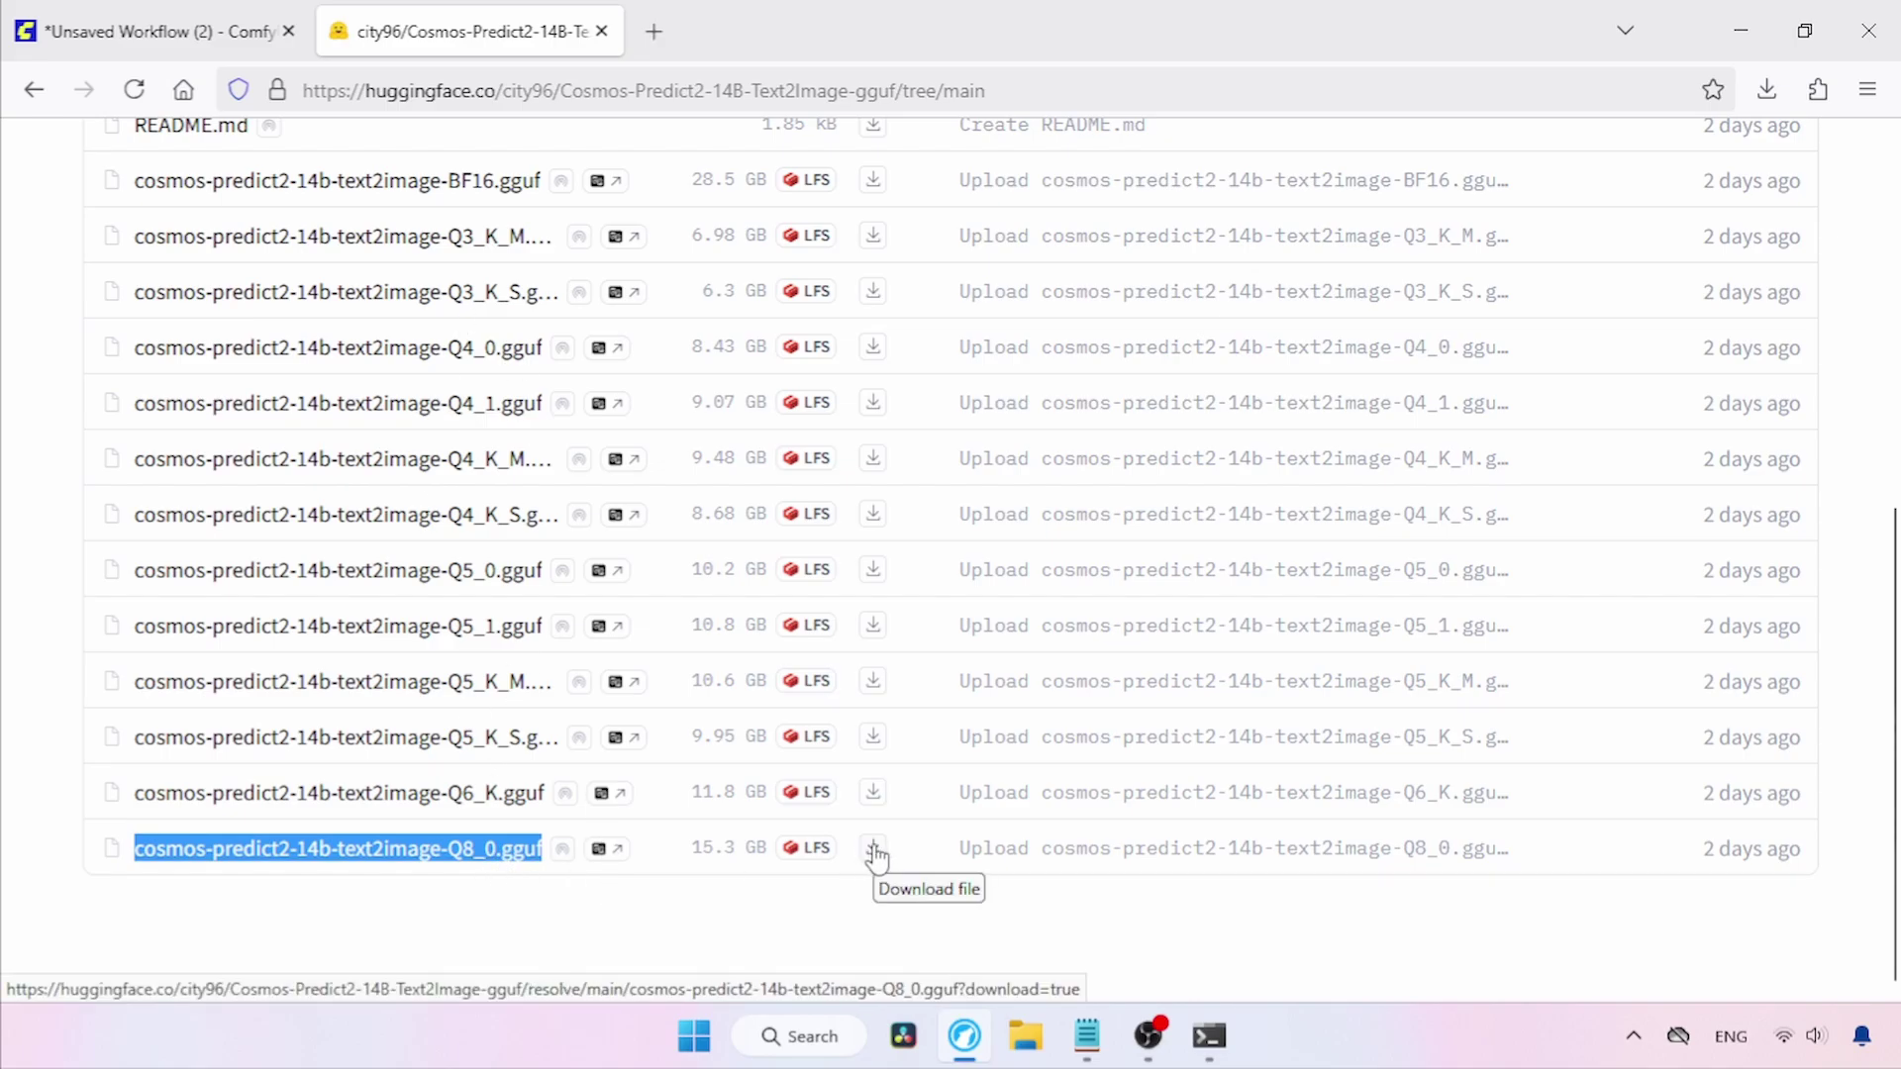
pyautogui.click(601, 31)
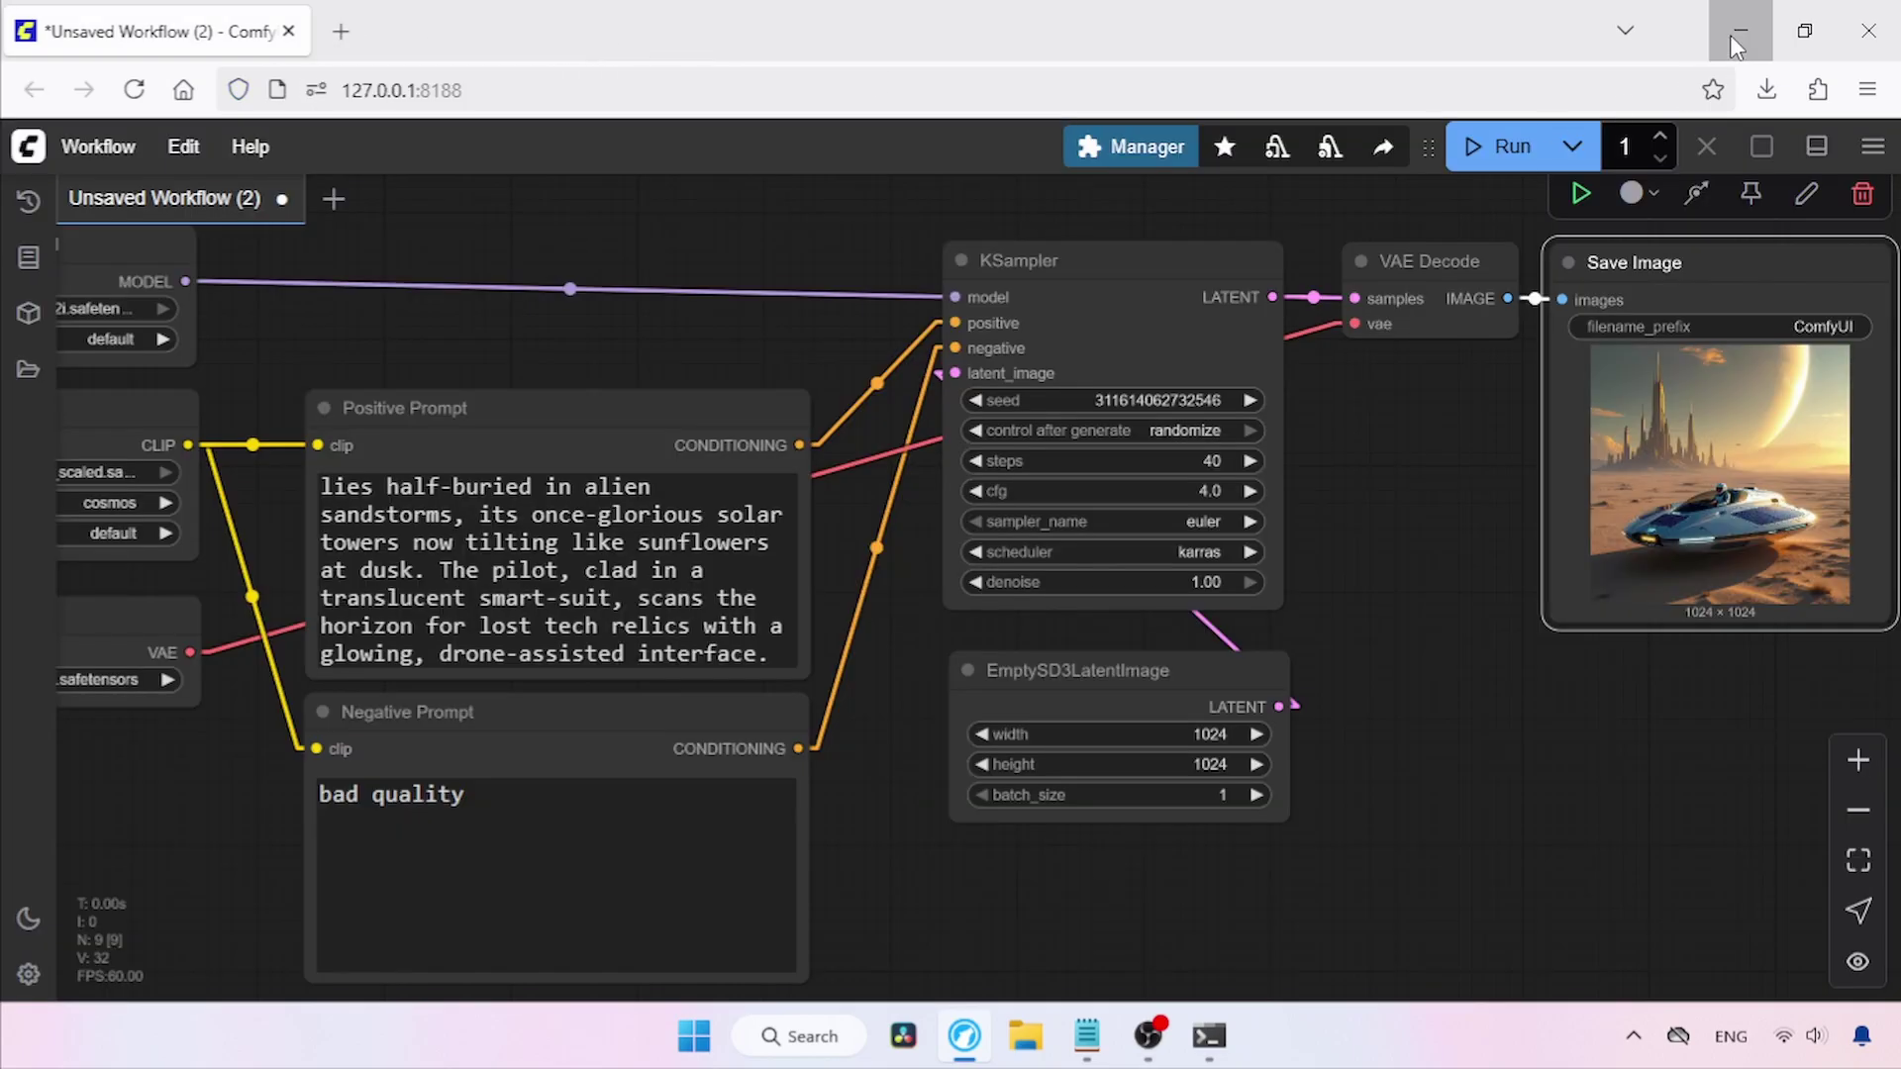
# Move cosmos-predict2-14b-text2image-Q8_0.gguf from Downloads into the ComfyUI_windows_portable\ComfyUI\models\diffusion_models folder.
pyautogui.click(1735, 41)
pyautogui.click(1027, 1035)
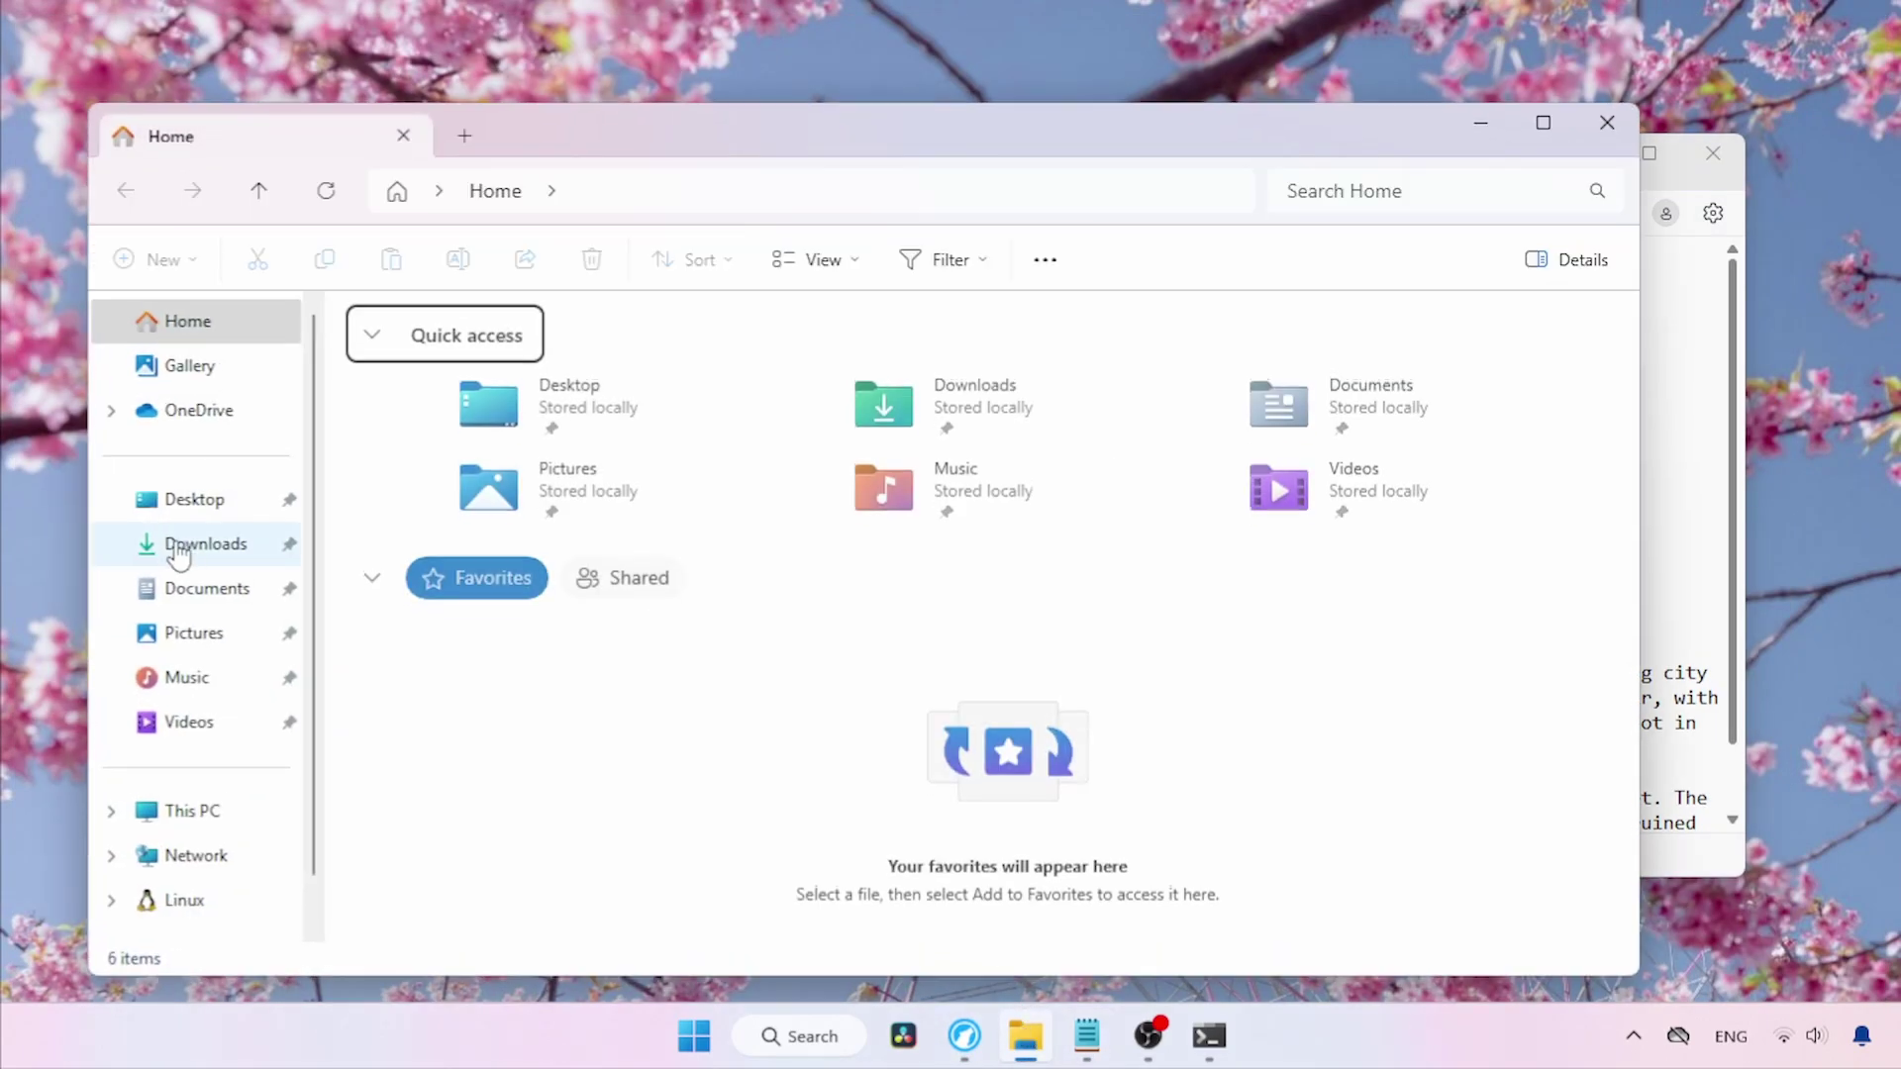
pyautogui.click(188, 543)
pyautogui.click(522, 417)
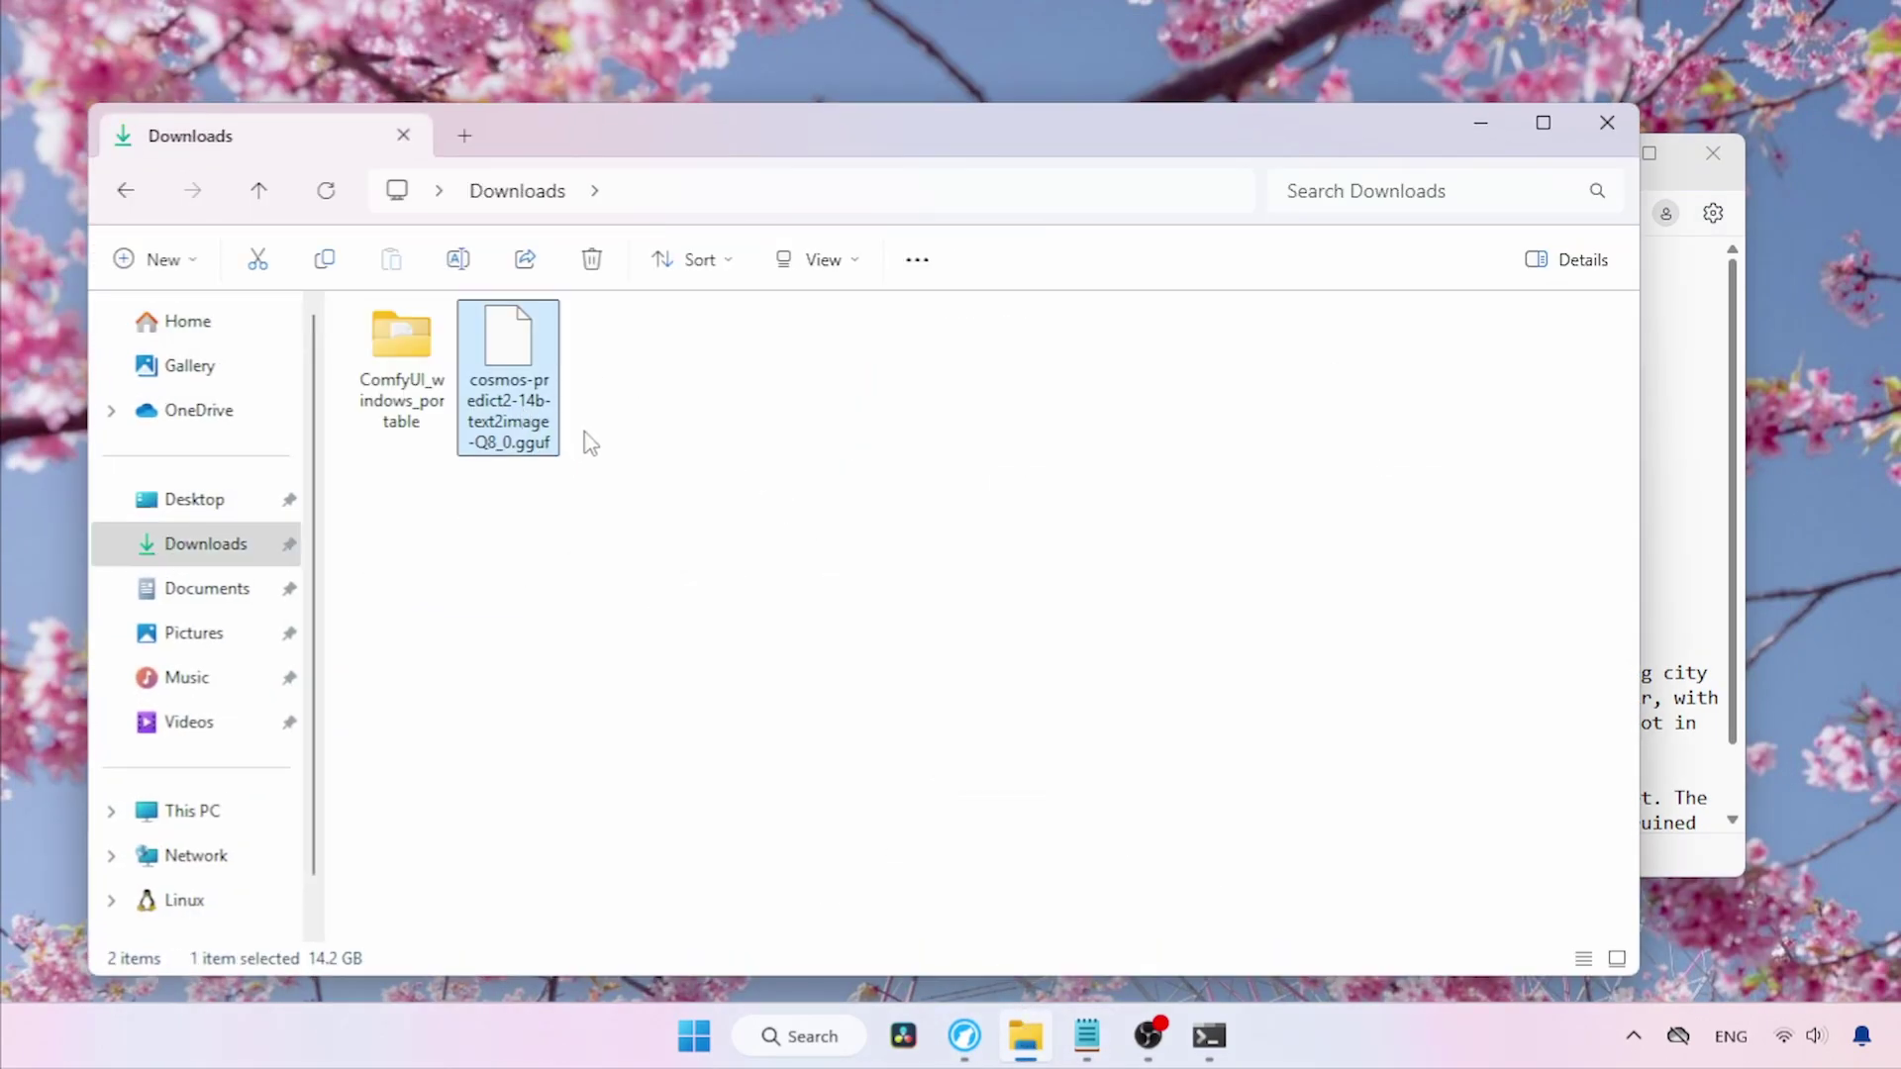
pyautogui.hotkey('ctrl', 'x')
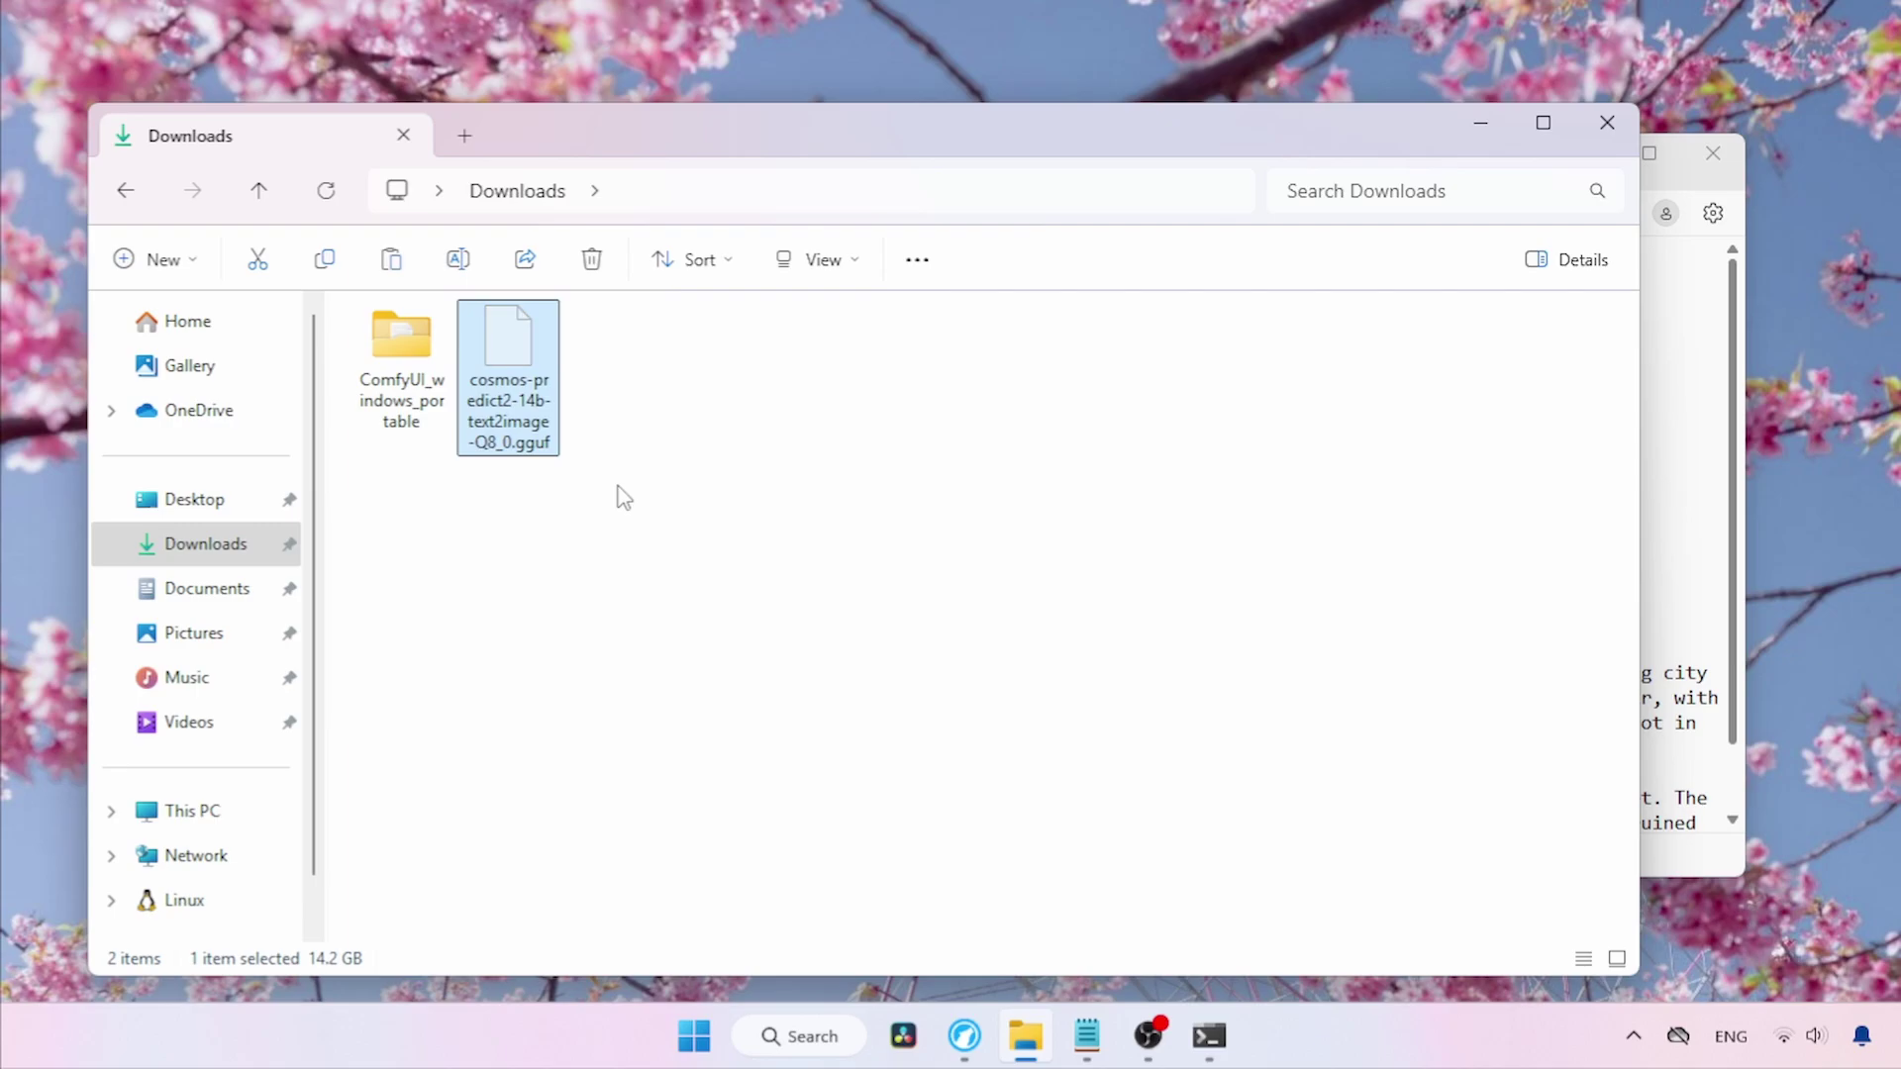
pyautogui.doubleClick(402, 417)
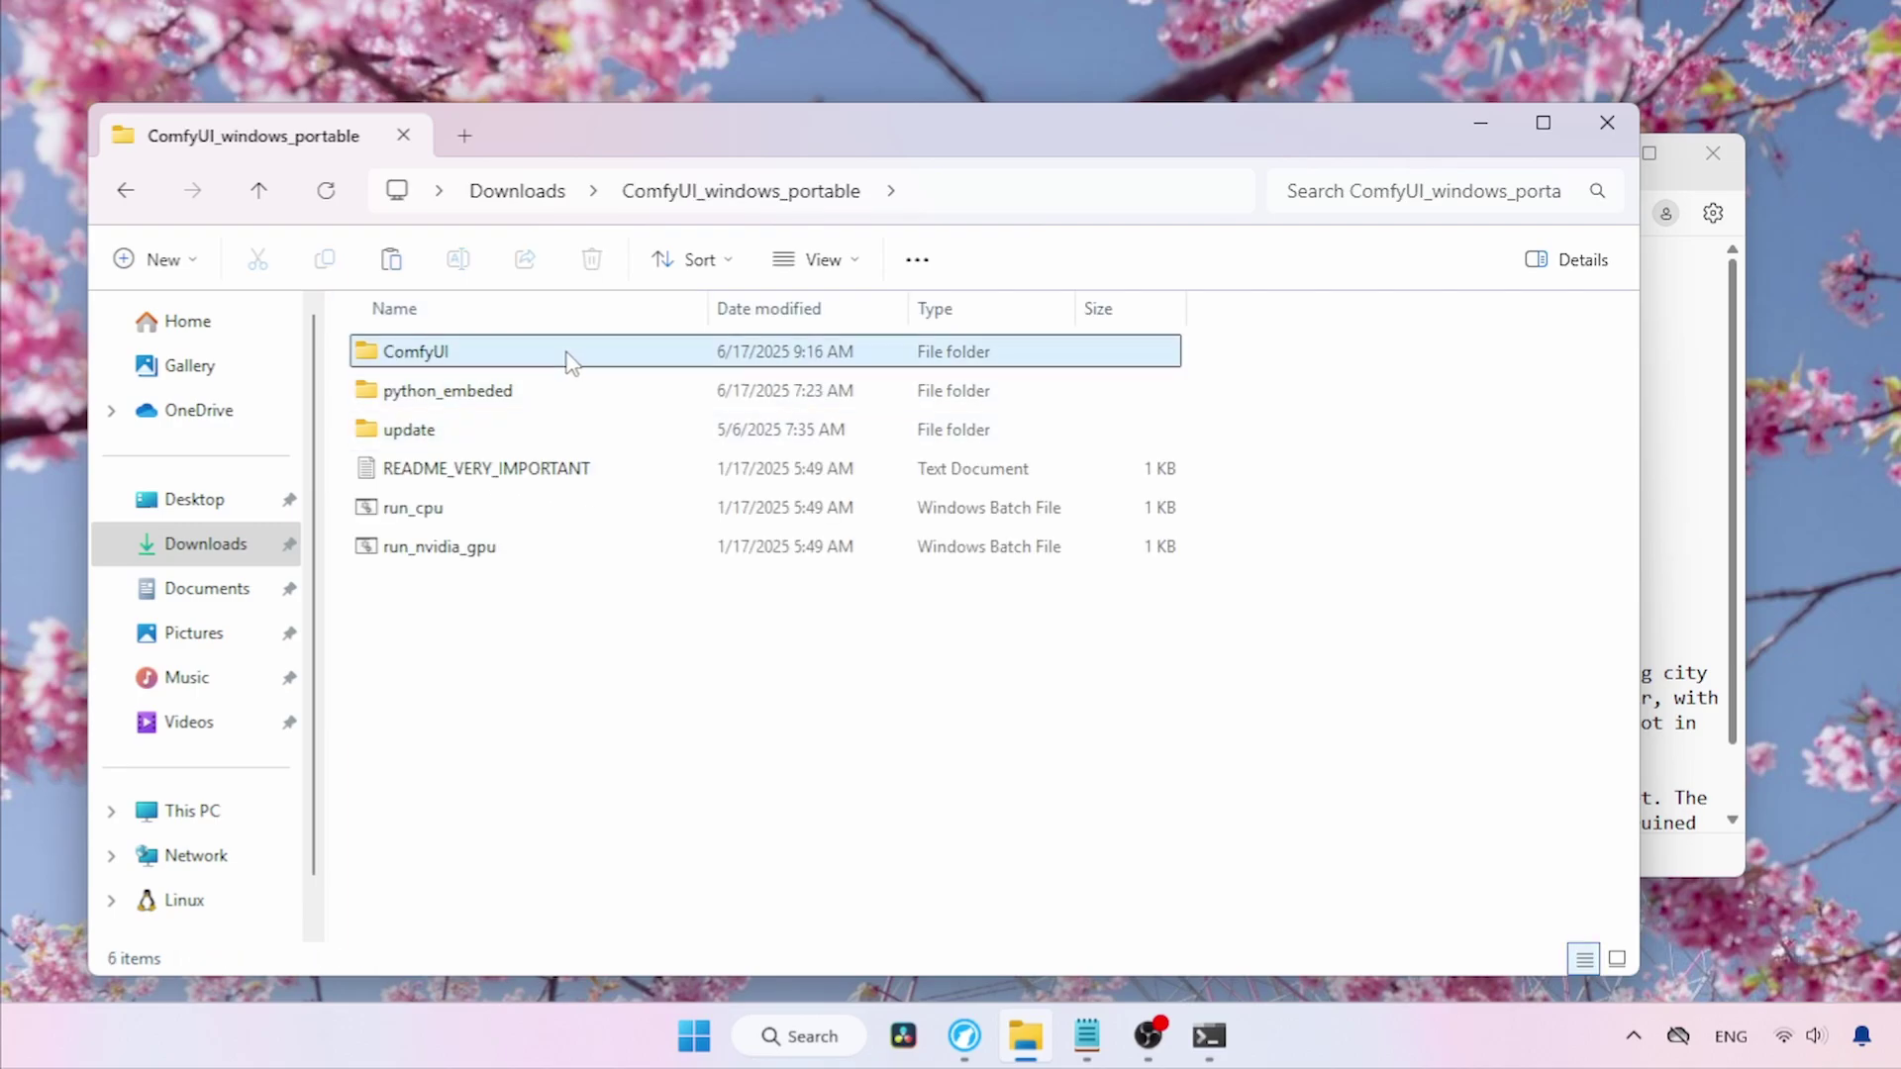
pyautogui.doubleClick(572, 354)
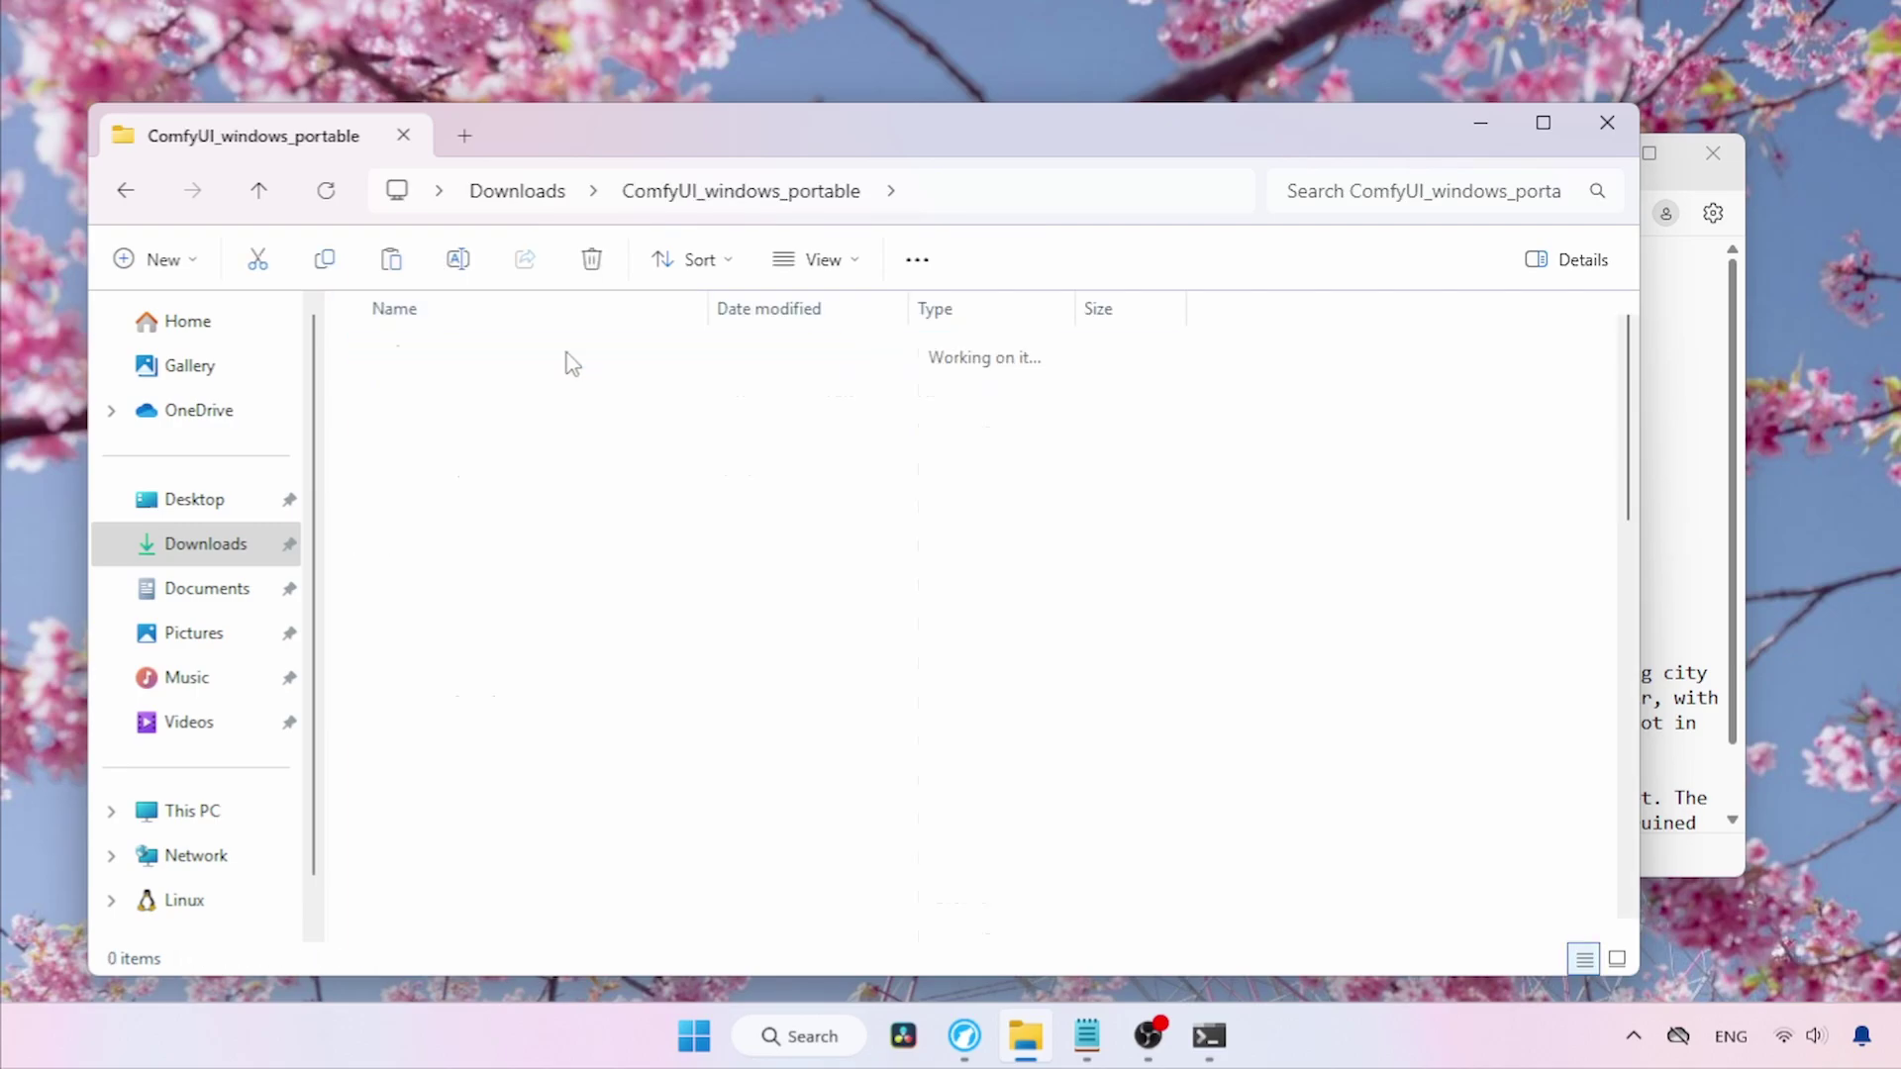
pyautogui.click(454, 936)
pyautogui.doubleClick(454, 937)
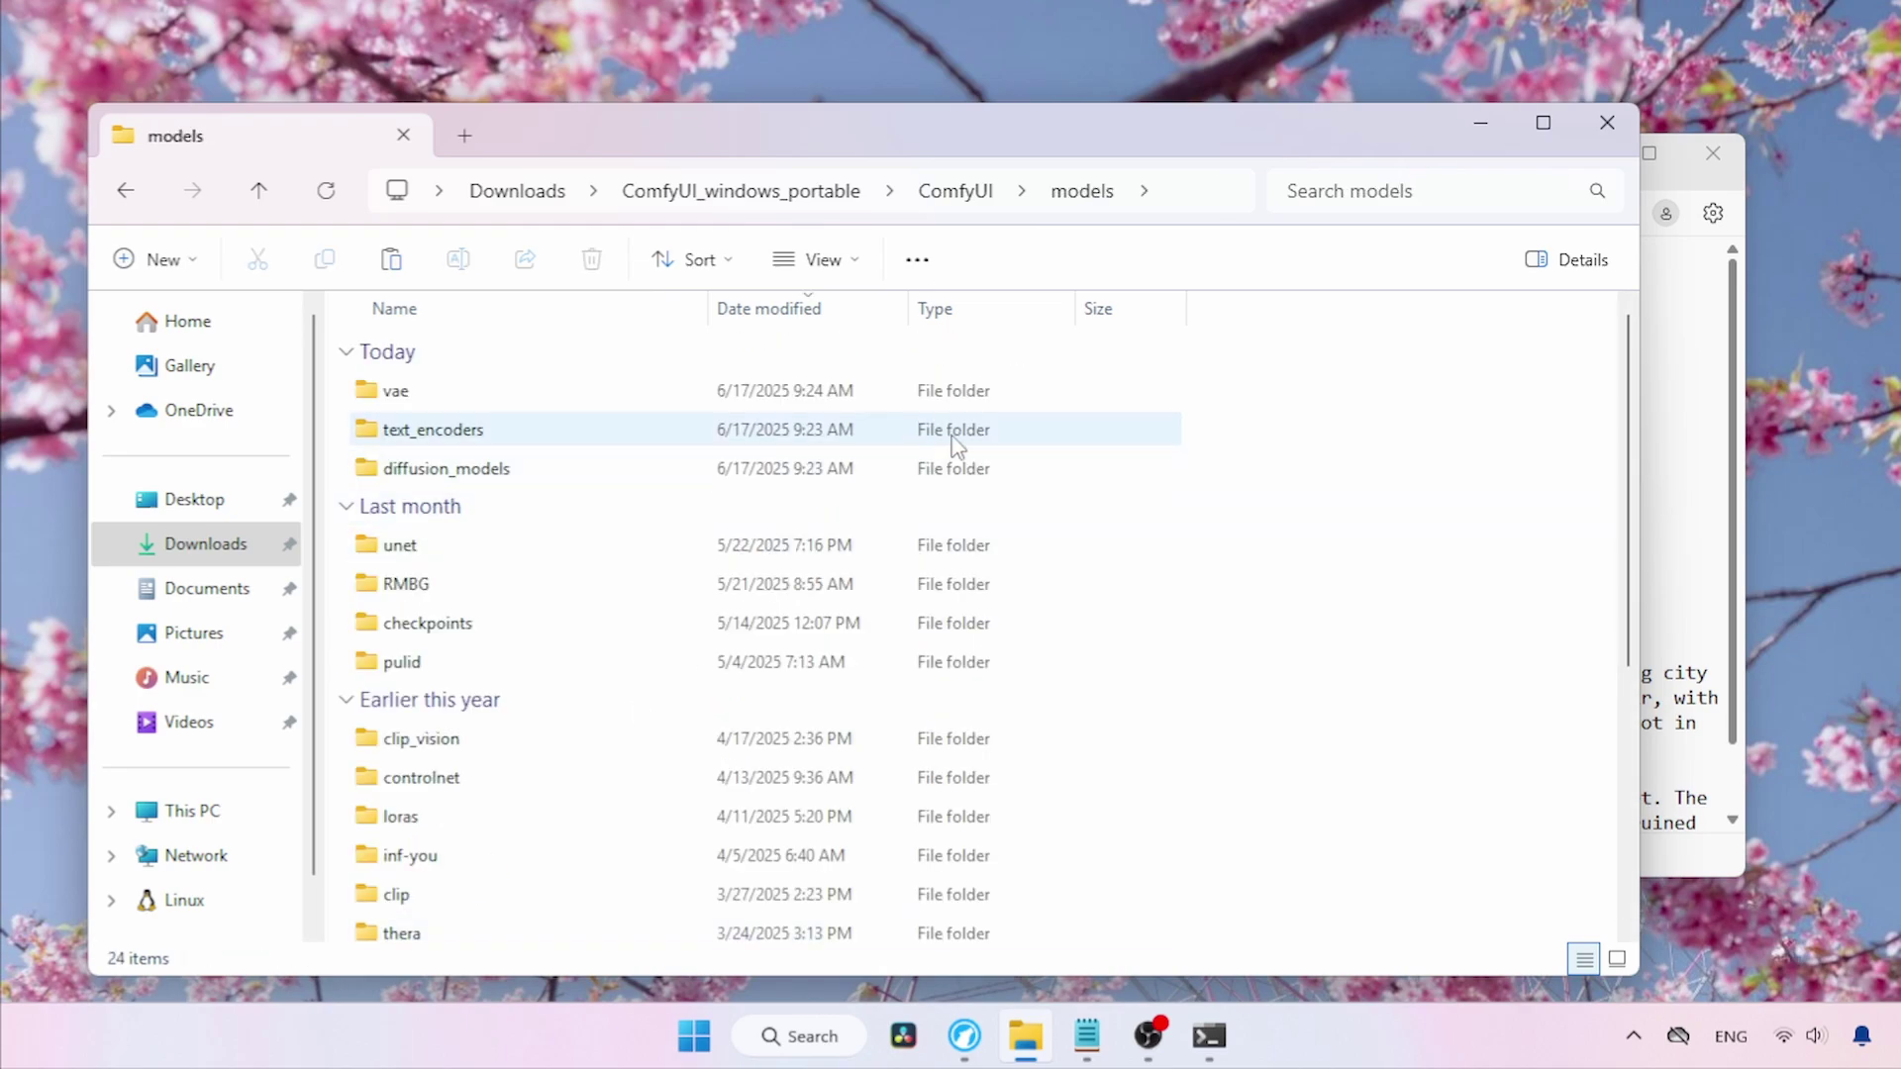
pyautogui.click(474, 488)
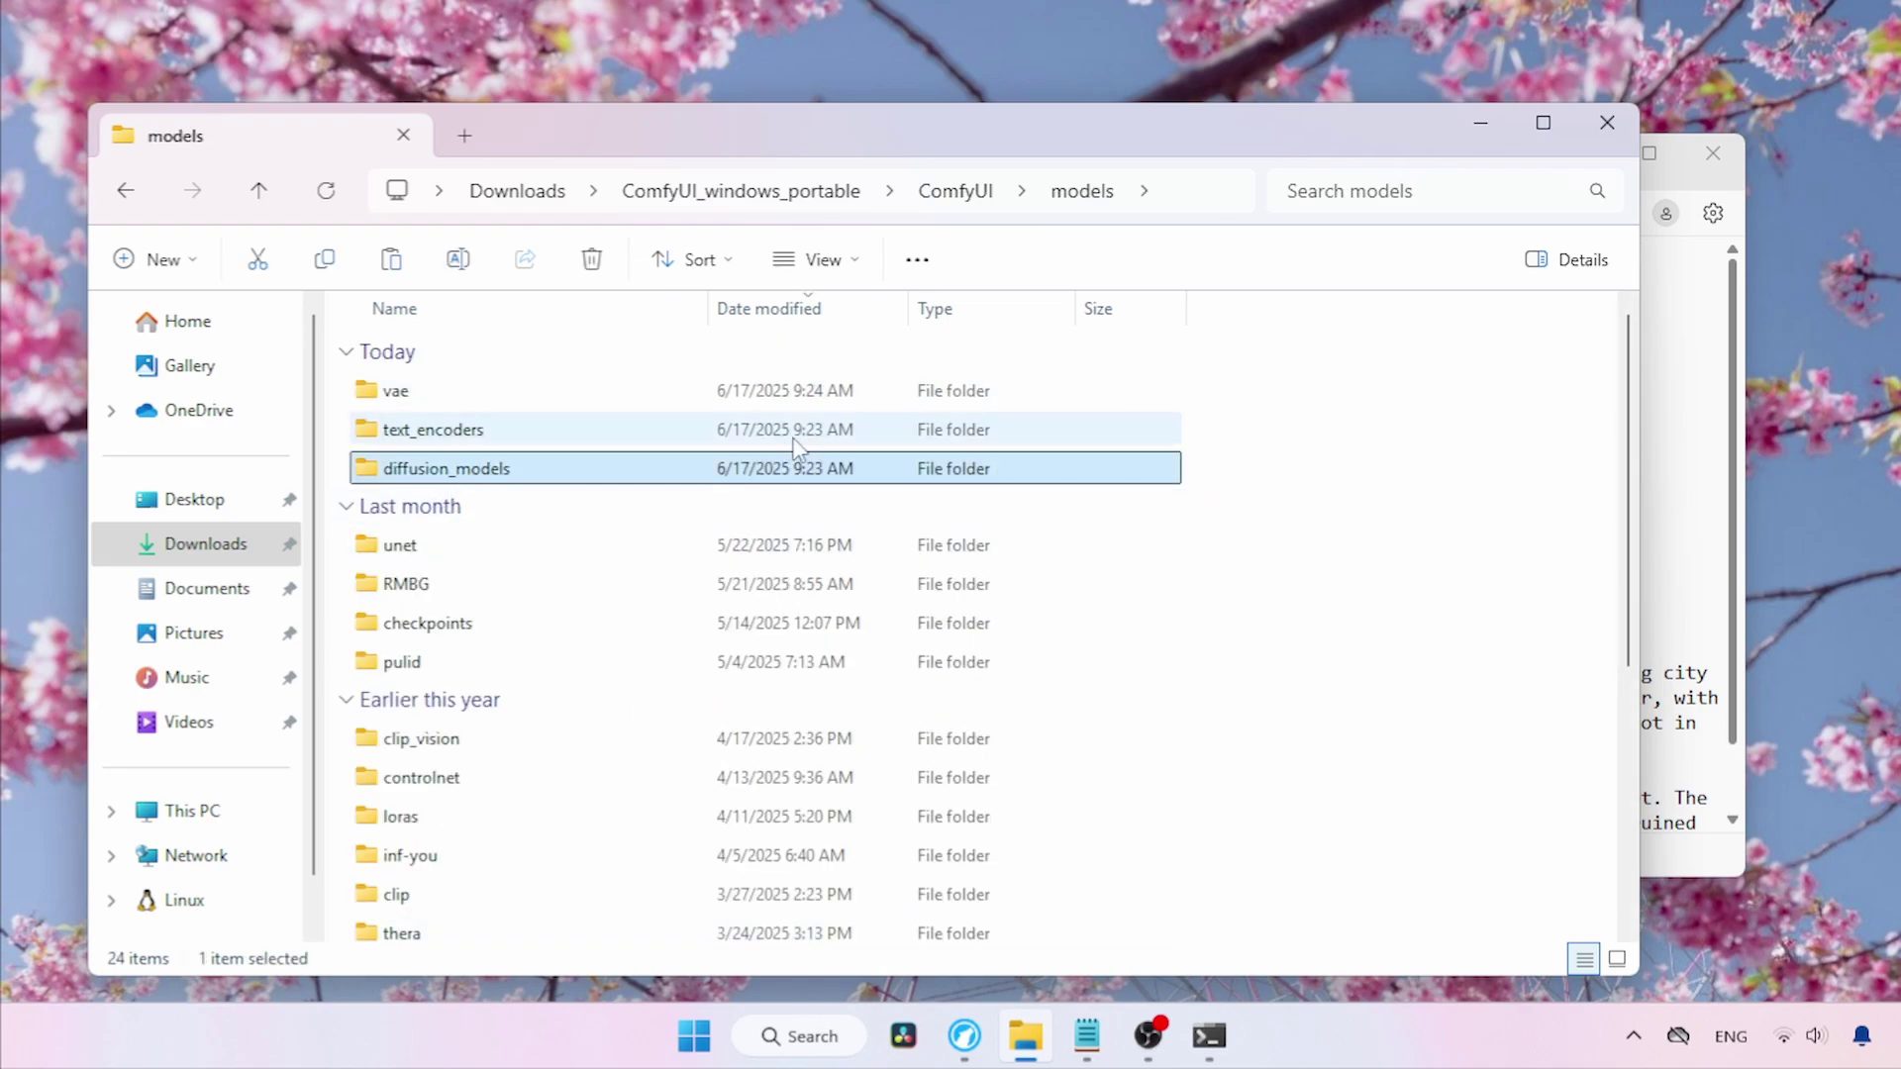
pyautogui.doubleClick(858, 460)
pyautogui.hotkey('ctrl', 'v')
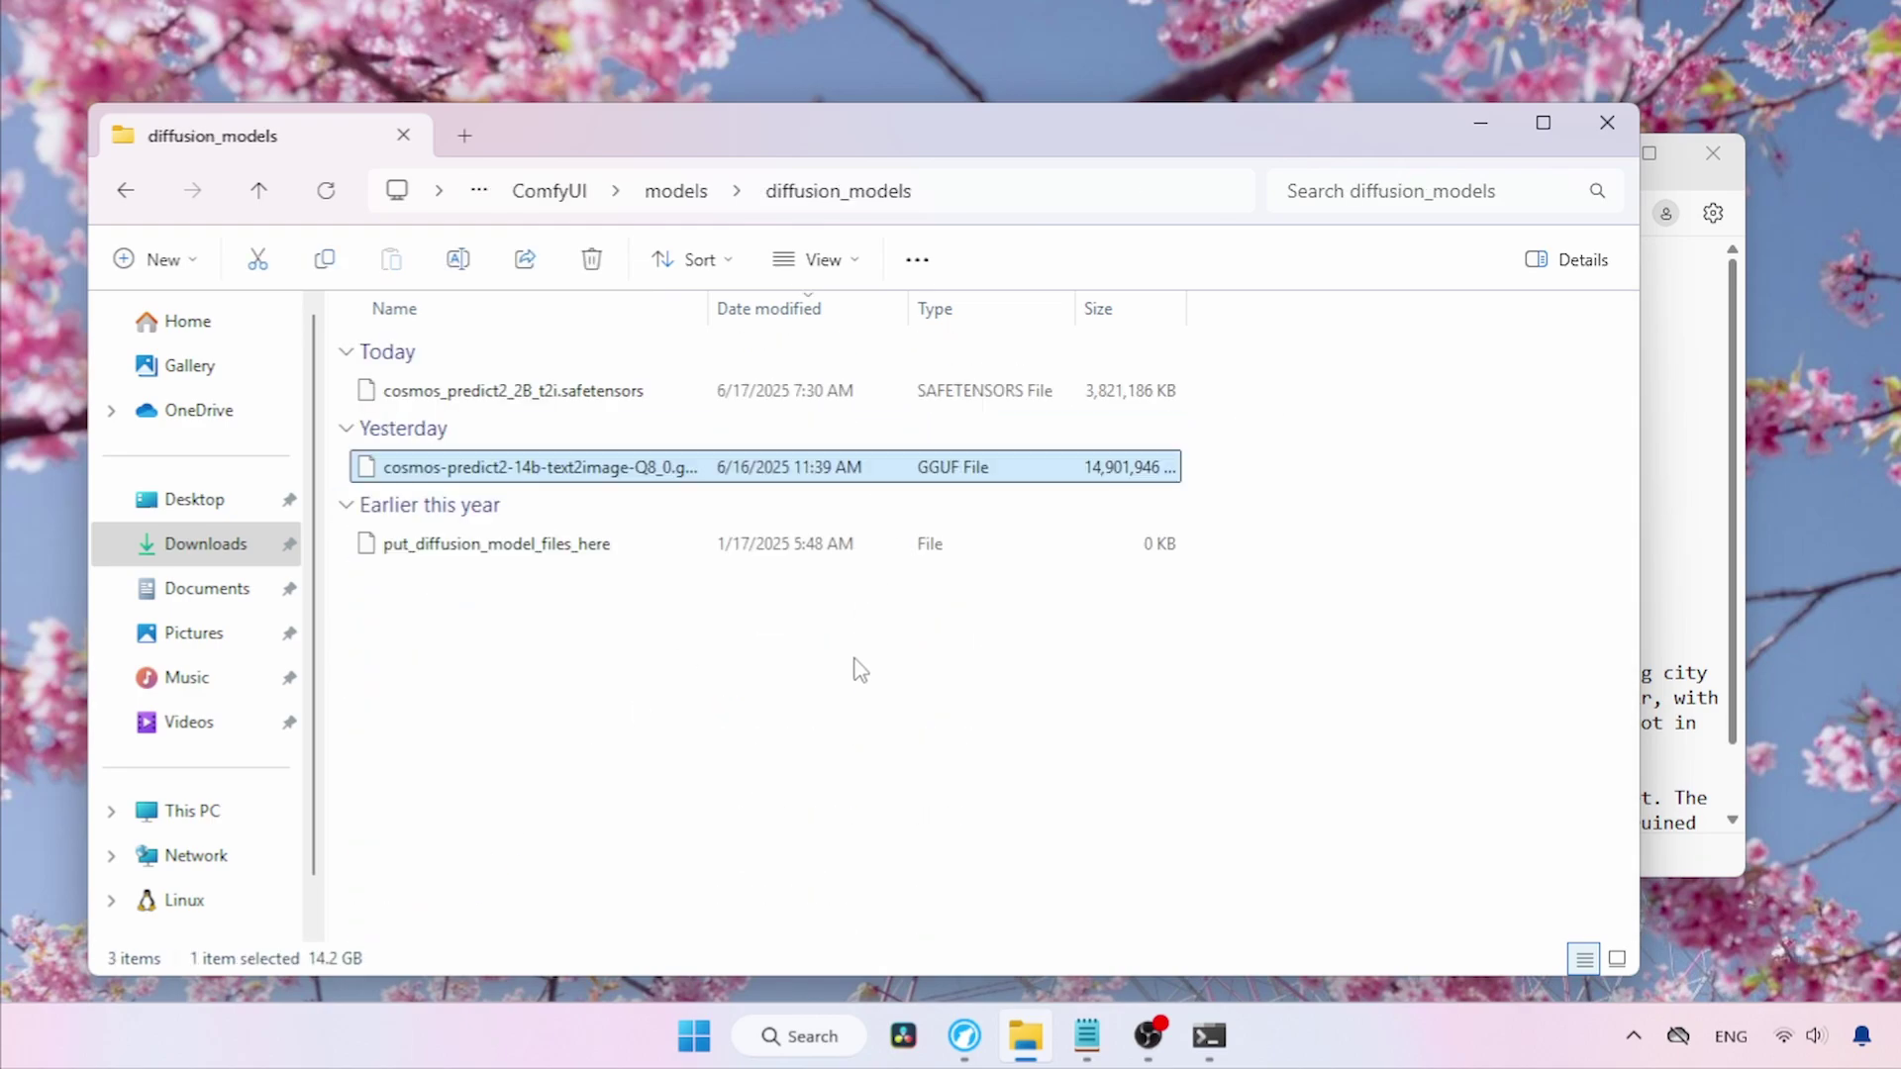
# Switch back to ComfyUI and remove the link between Load Diffusion Model and the KSampler's model input.
pyautogui.hotkey('alt', 'Tab')
pyautogui.moveTo(786, 341); pyautogui.dragTo(826, 434)
pyautogui.click(317, 535)
pyautogui.moveTo(1285, 579); pyautogui.dragTo(1066, 508)
pyautogui.click(923, 356)
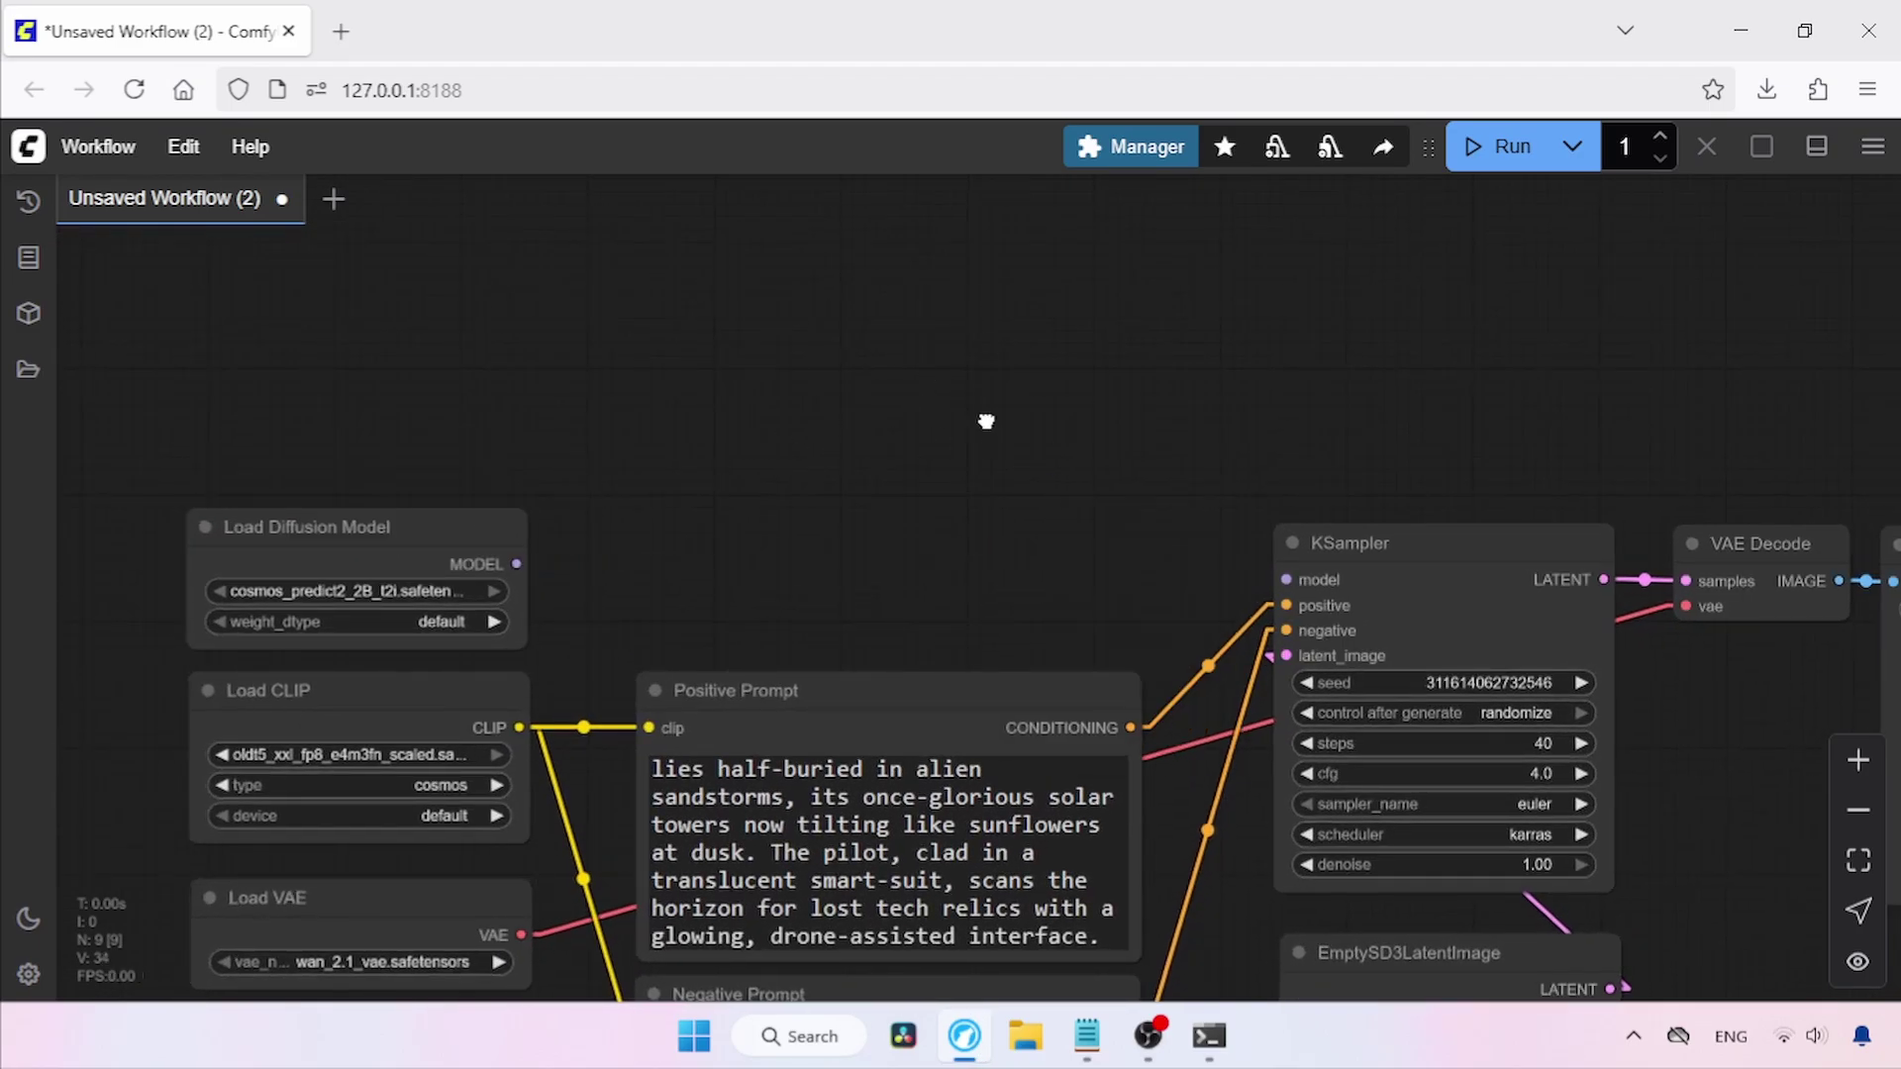
# Add a Unet Loader (GGUF) node and place it above the Load Diffusion Model node.
pyautogui.moveTo(984, 420); pyautogui.dragTo(973, 479)
pyautogui.doubleClick(869, 319)
pyautogui.write('unet load')
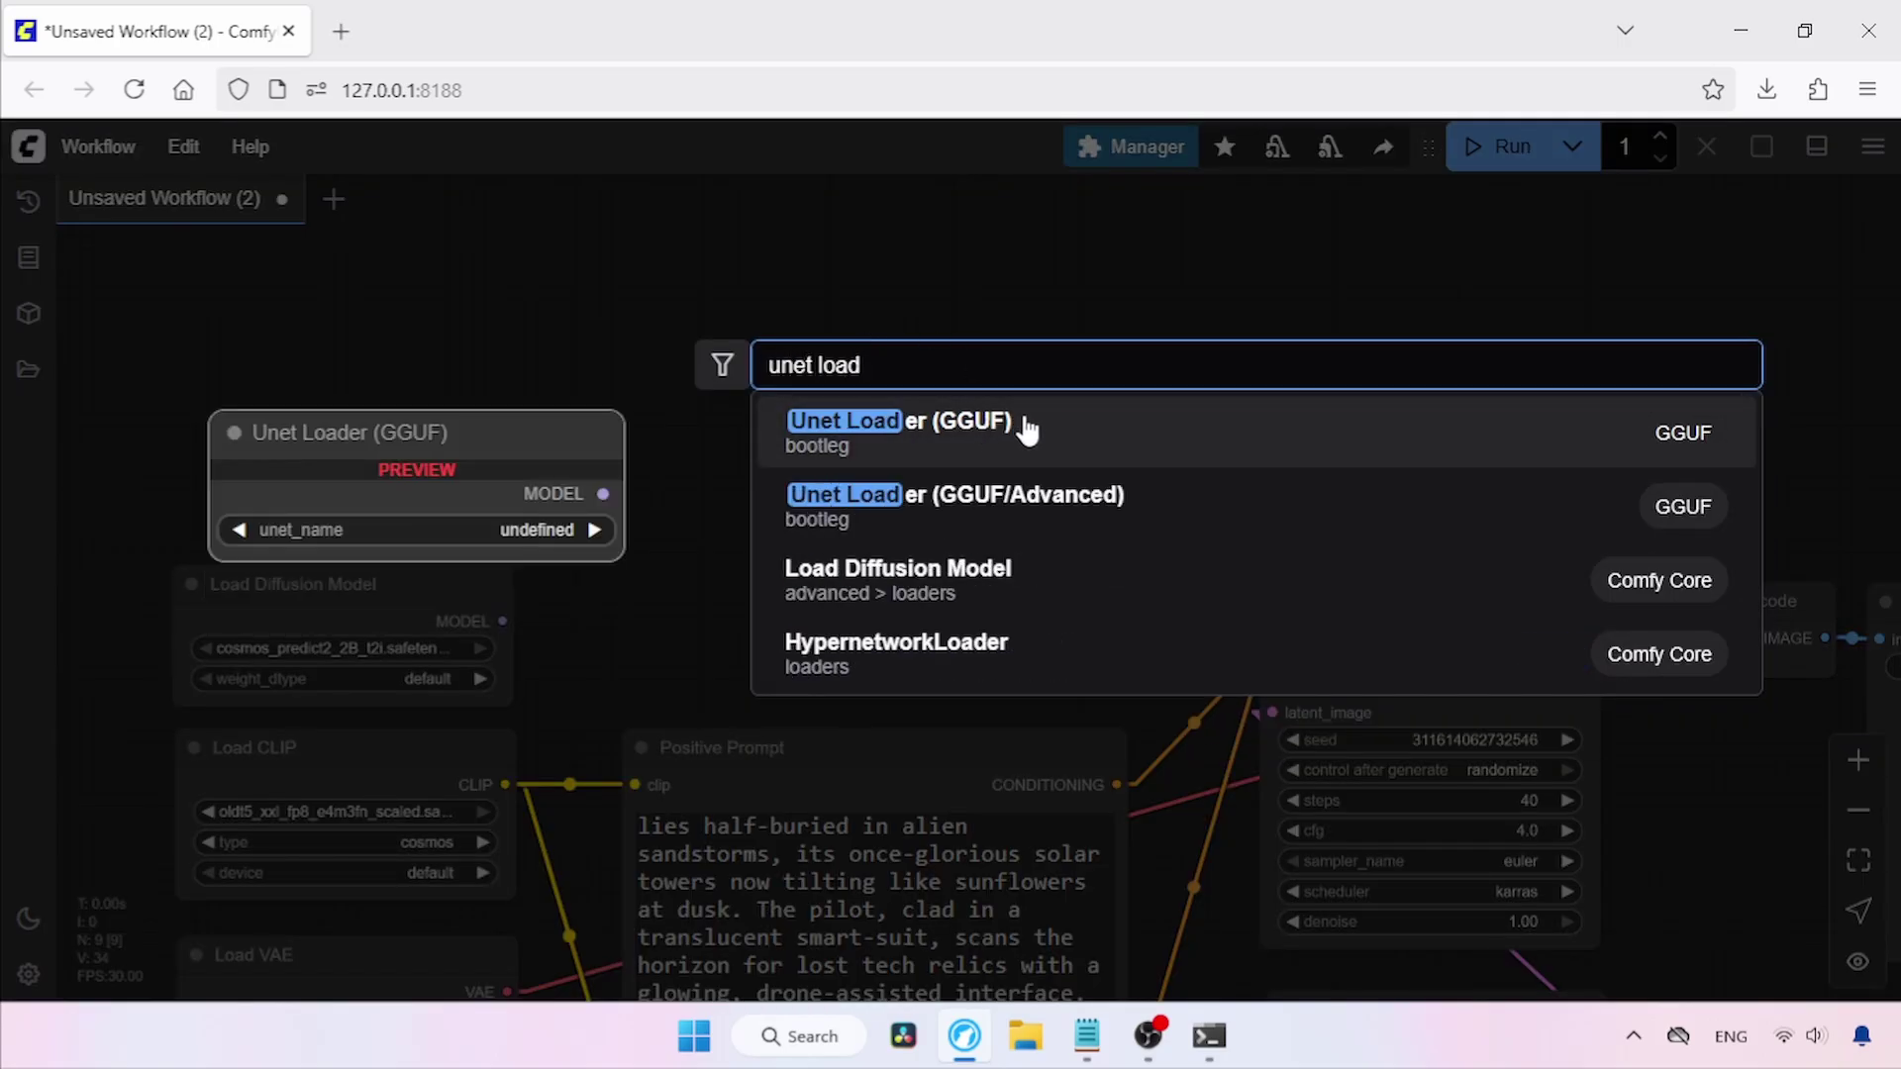
pyautogui.click(1020, 421)
pyautogui.moveTo(1089, 327); pyautogui.dragTo(461, 426)
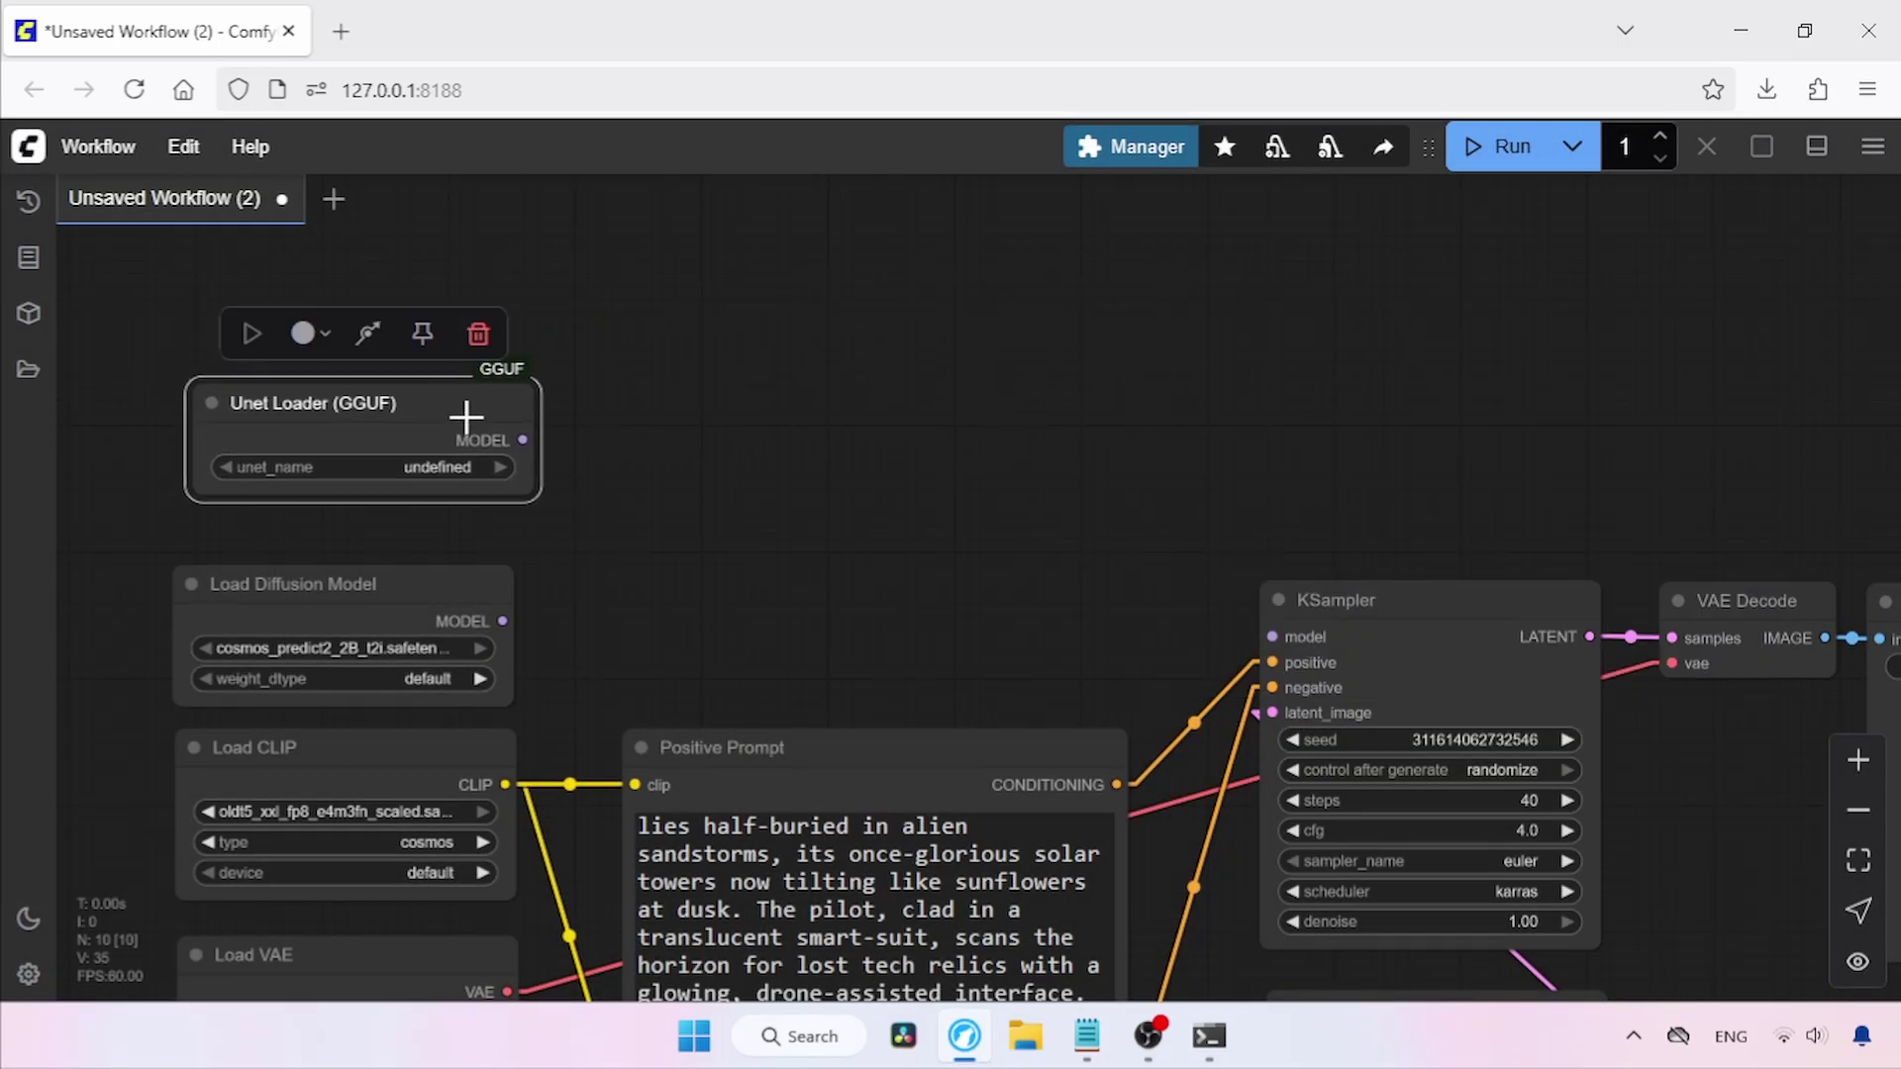
# Refresh the node definitions and set the Unet Loader's unet_name to cosmos-predict2-14b-text2image-Q8_0.gguf.
pyautogui.click(818, 464)
pyautogui.press('r')
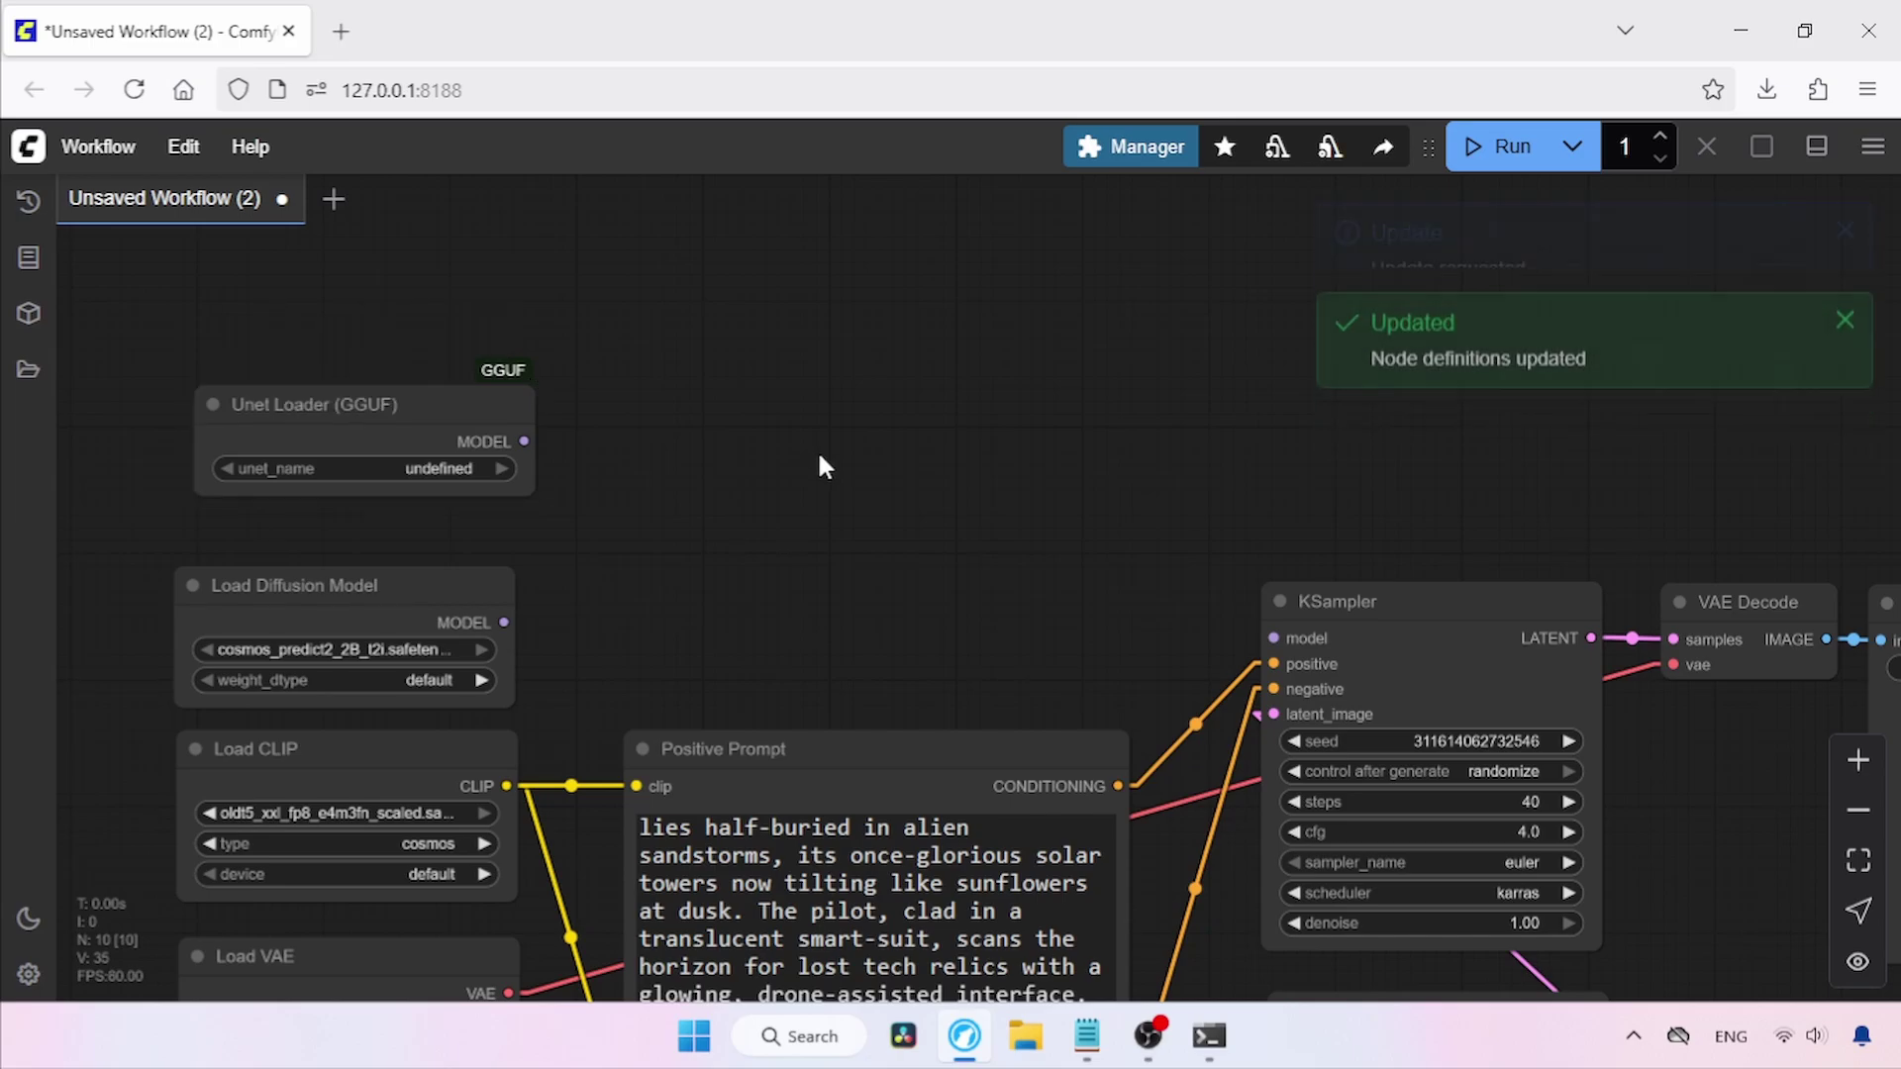
pyautogui.click(421, 467)
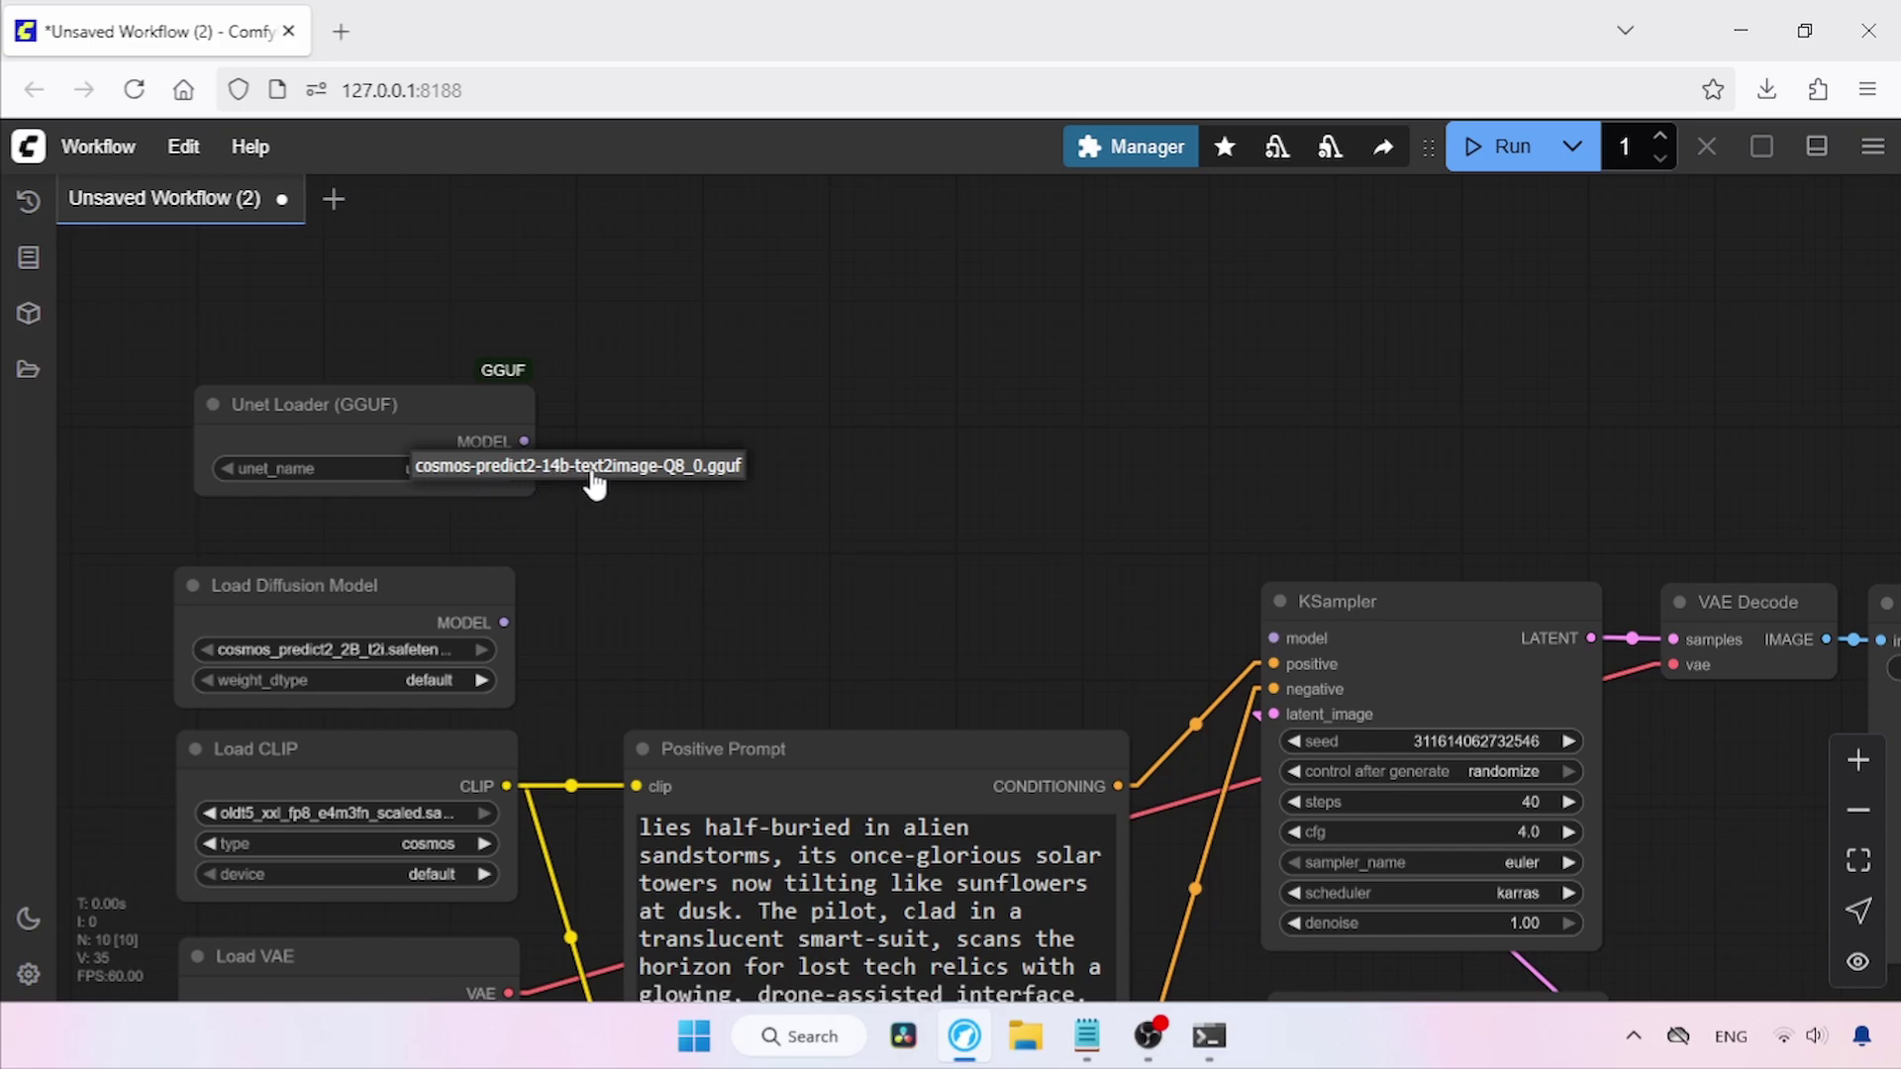
pyautogui.click(715, 484)
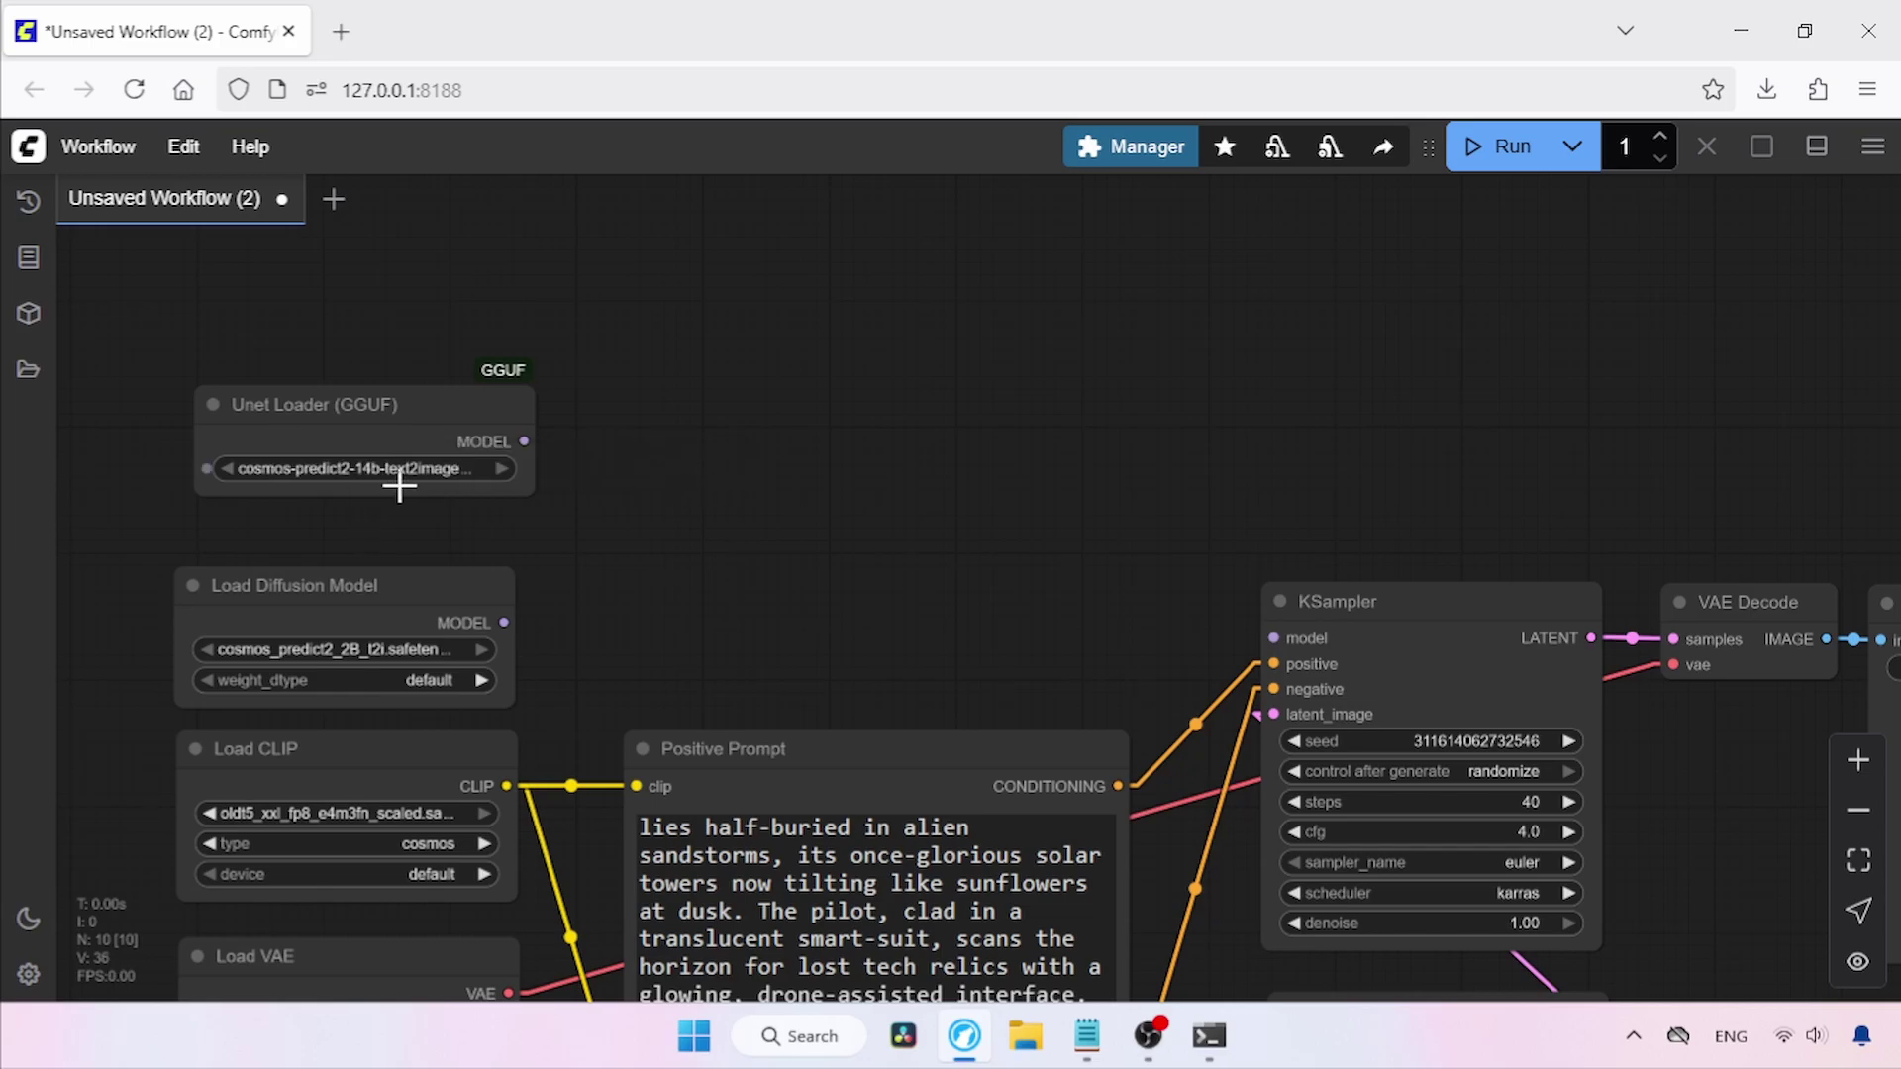
# Connect the Unet Loader (GGUF) MODEL output to the KSampler's model input.
pyautogui.hscroll(2, 401, 470)
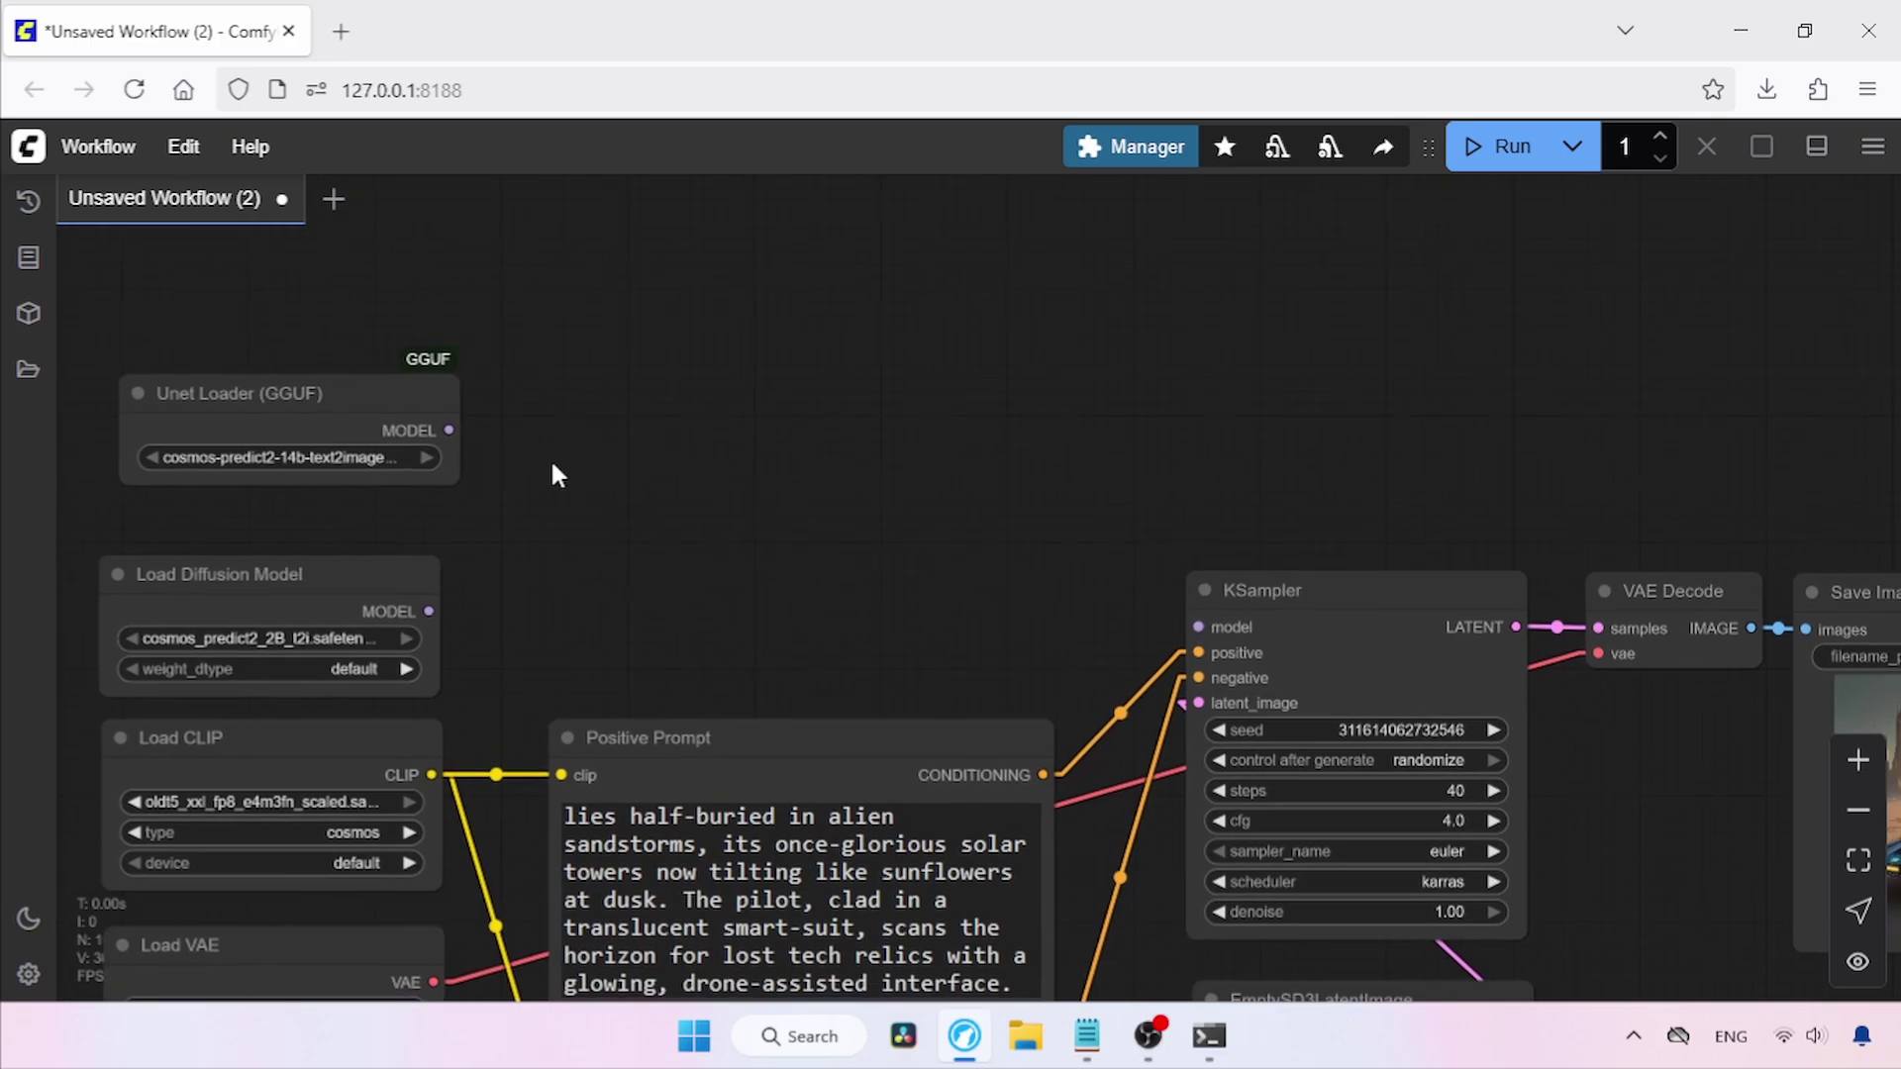
pyautogui.moveTo(426, 408); pyautogui.dragTo(1168, 586)
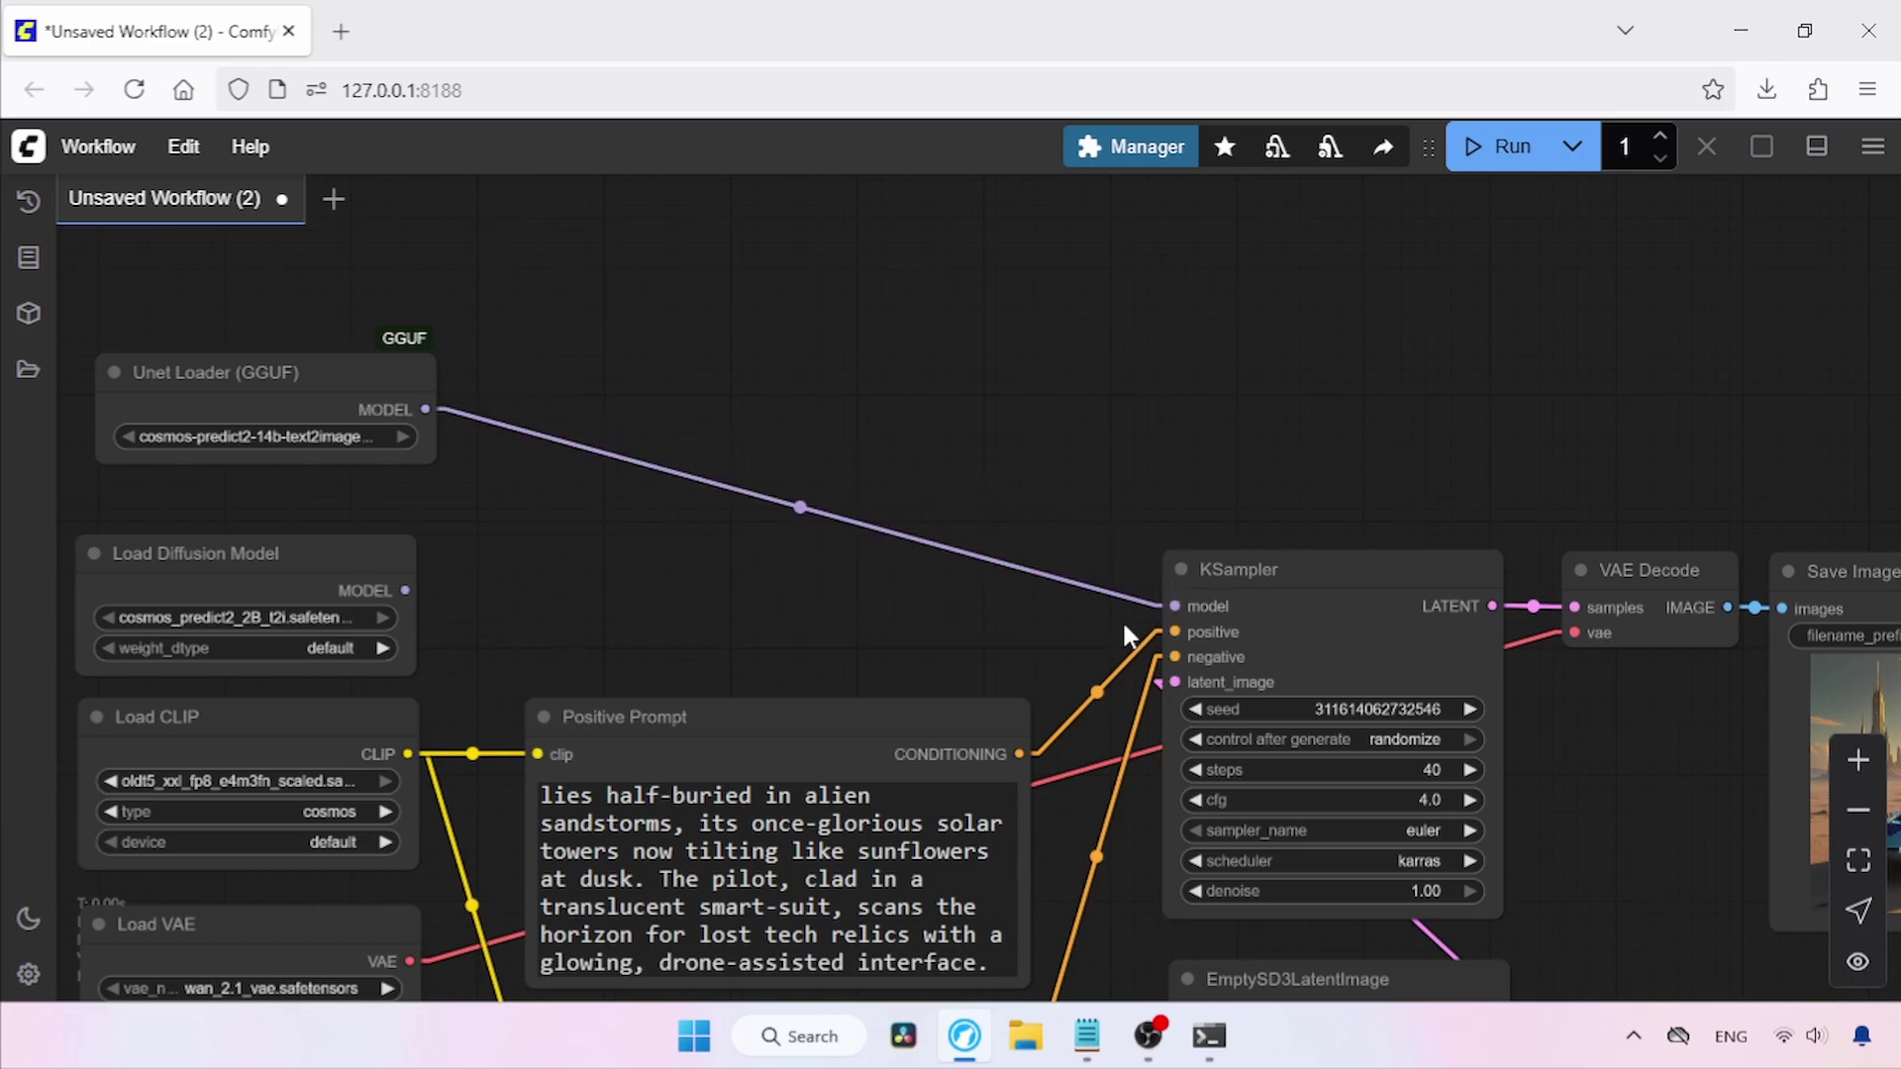
pyautogui.scroll(-3, 1054, 609)
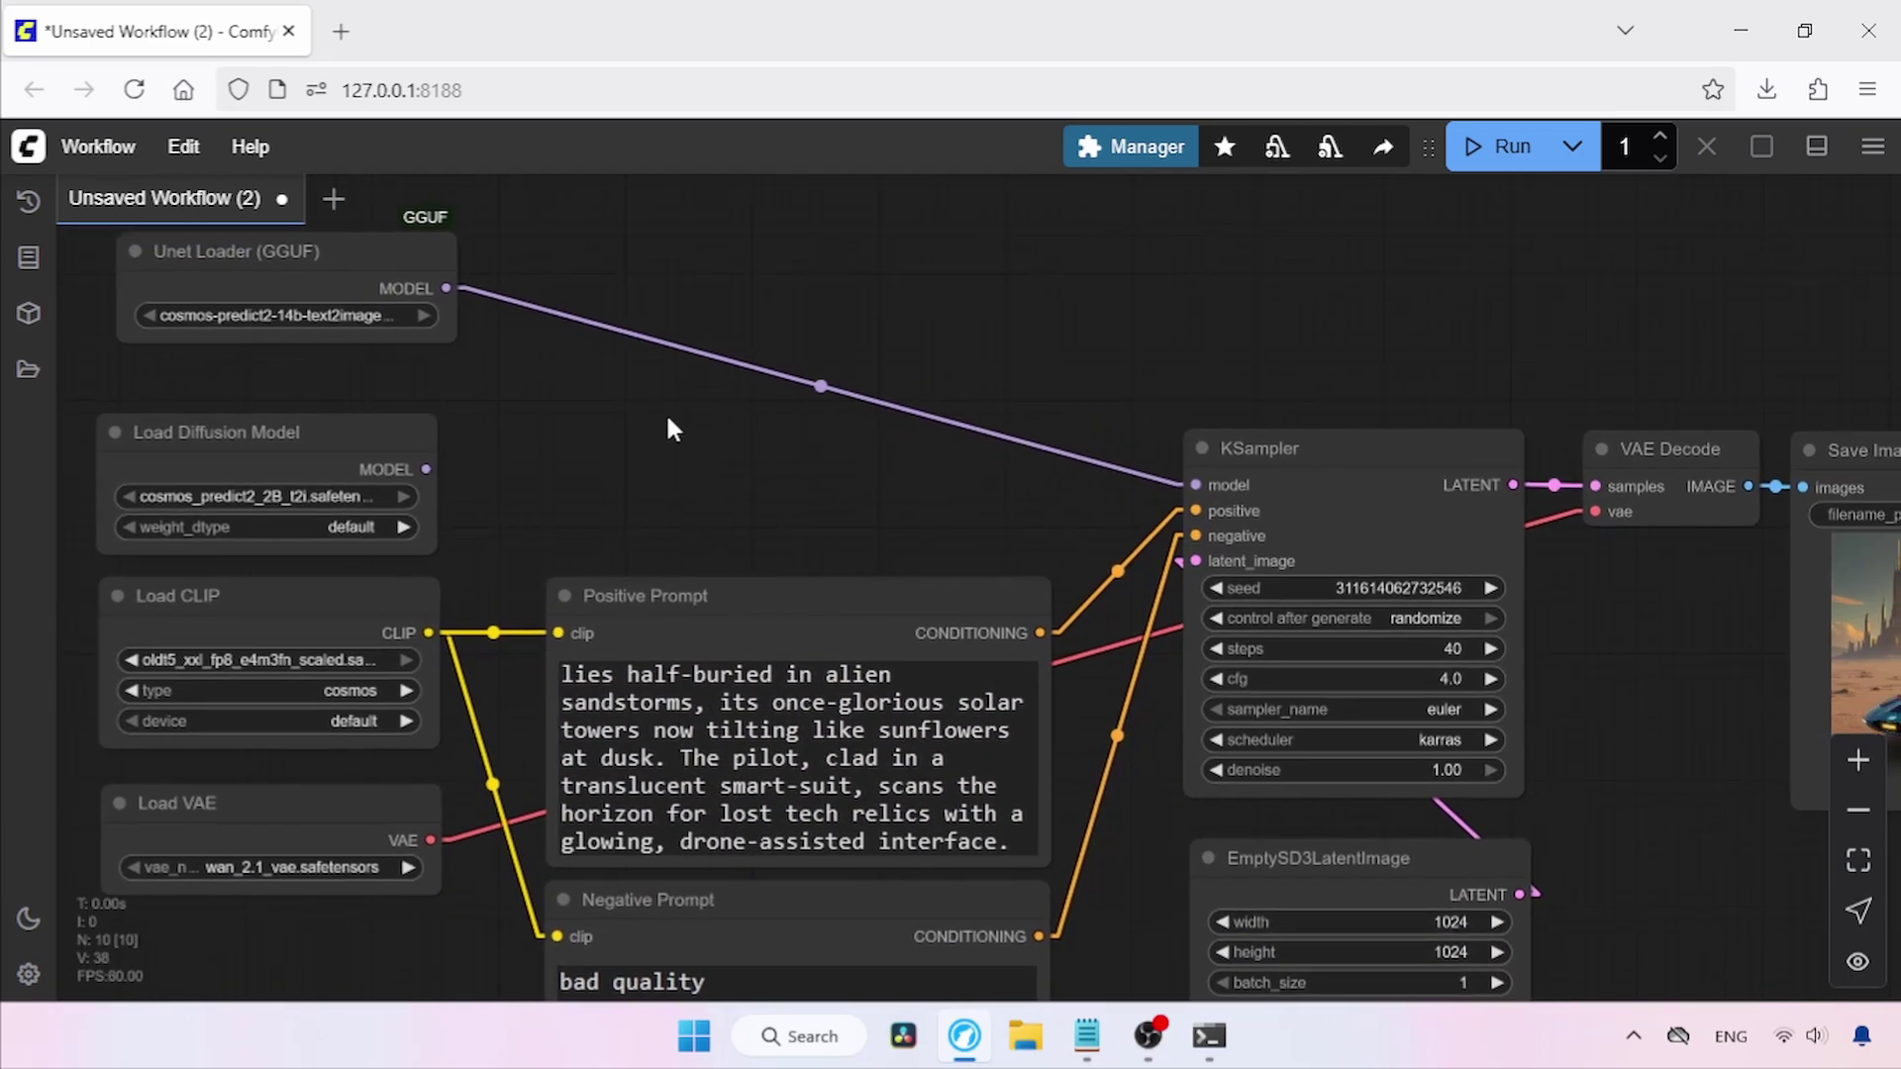
pyautogui.scroll(-3, 956, 508)
pyautogui.hscroll(3, 955, 508)
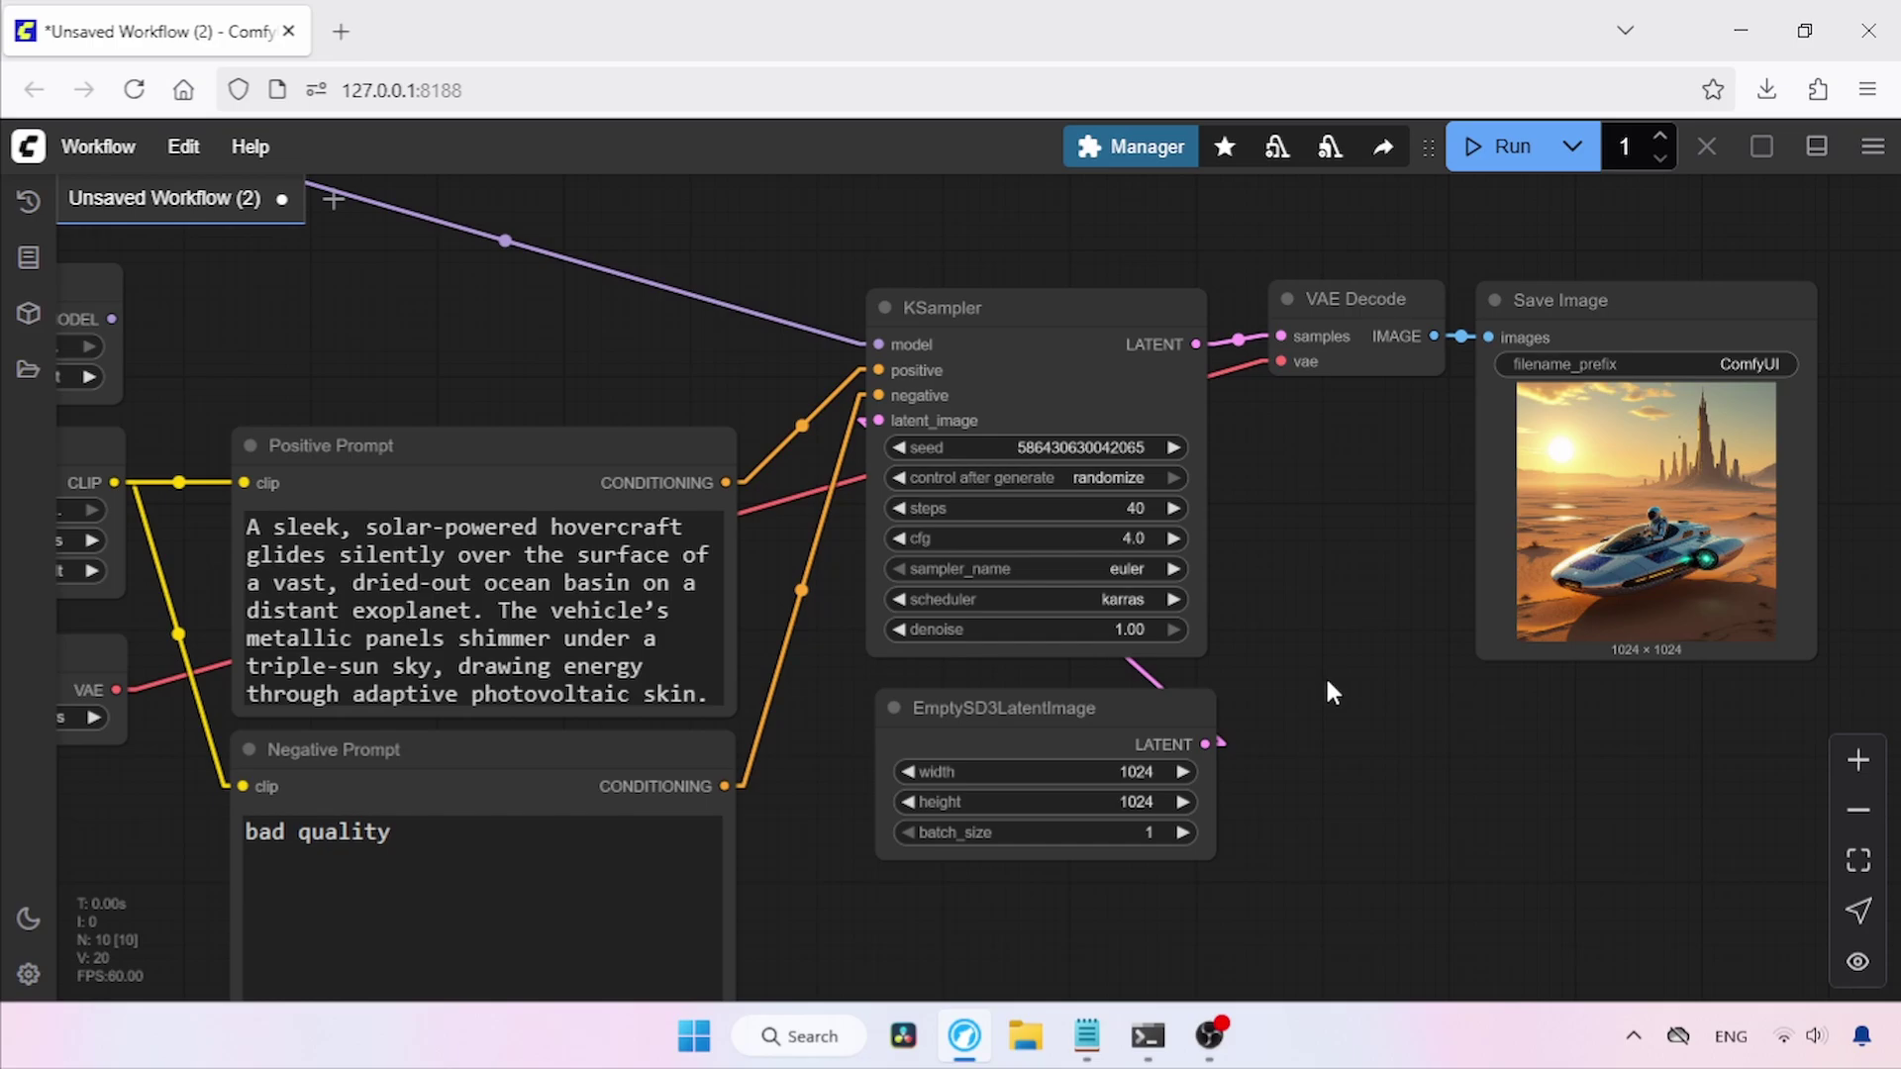
# Open the newly generated hovercraft image from Save Image in its own browser tab and examine it at full size.
pyautogui.rightClick(1643, 473)
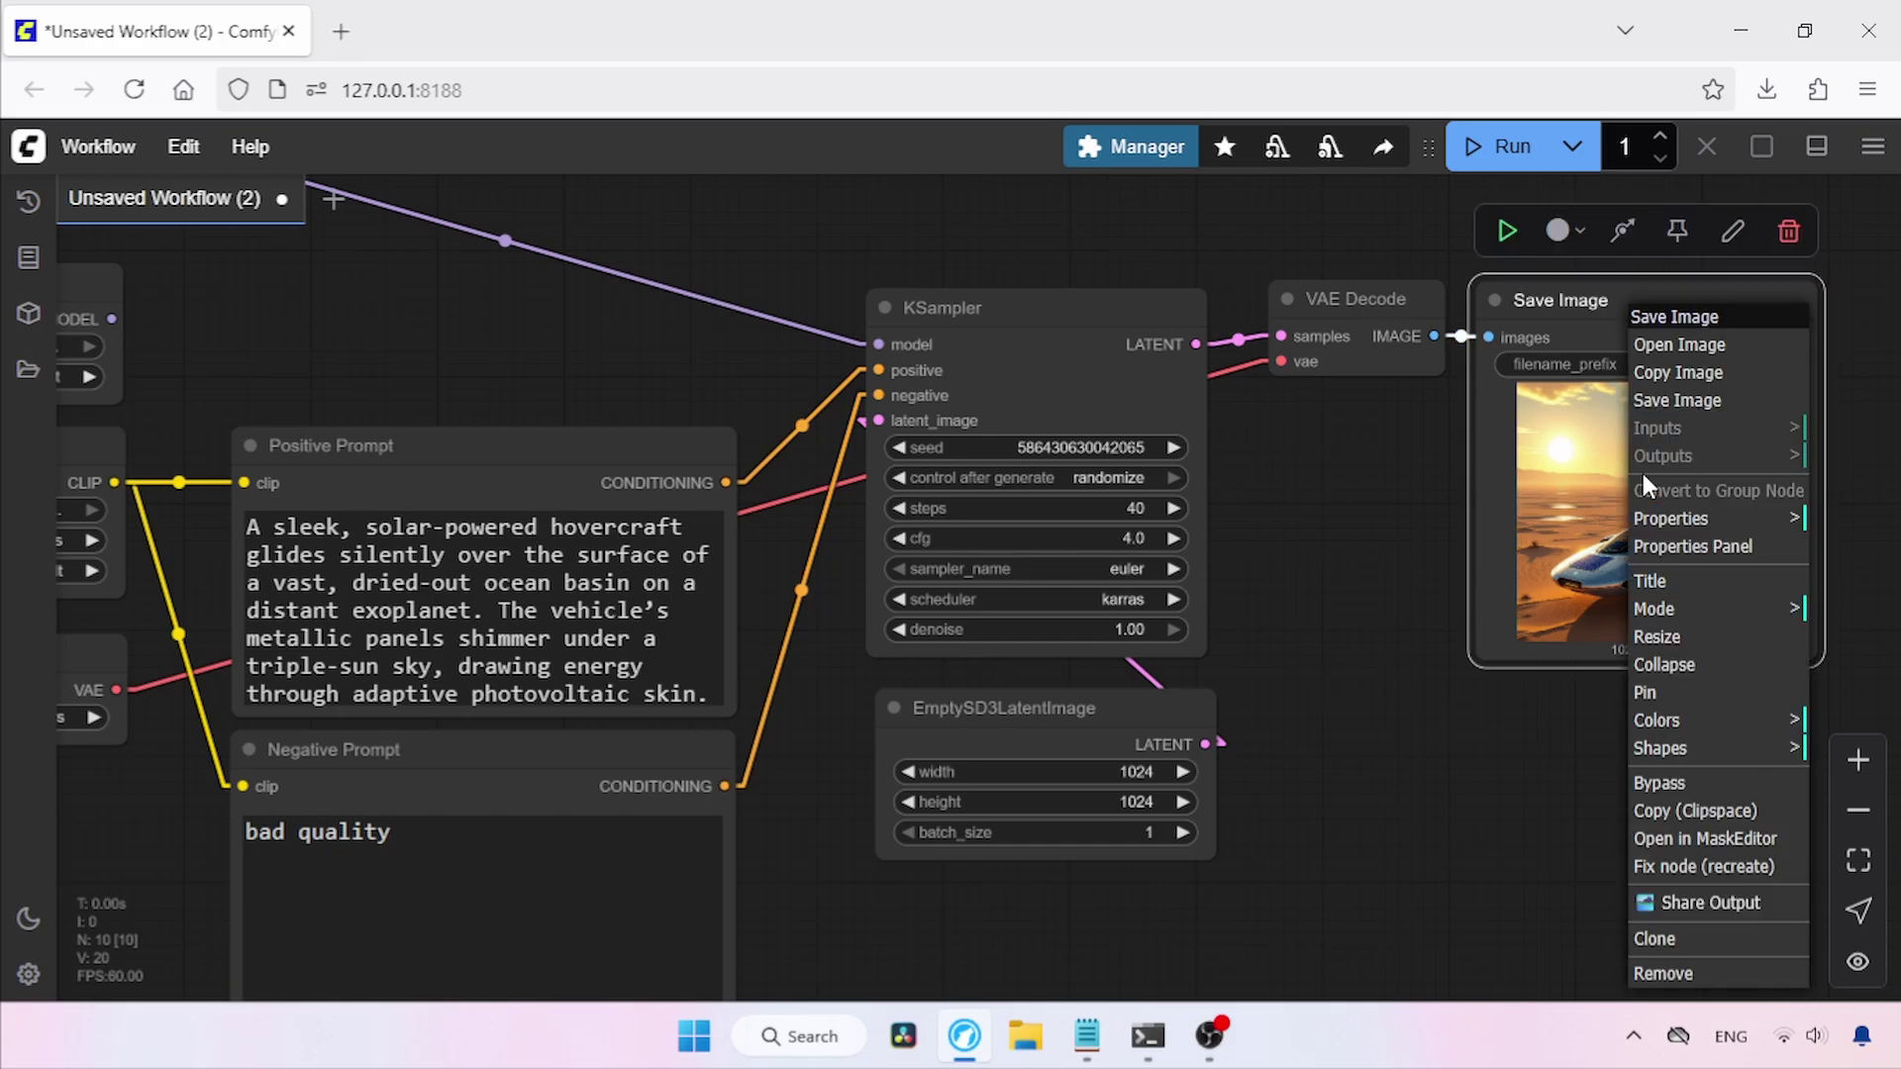
pyautogui.click(1679, 344)
pyautogui.click(1011, 715)
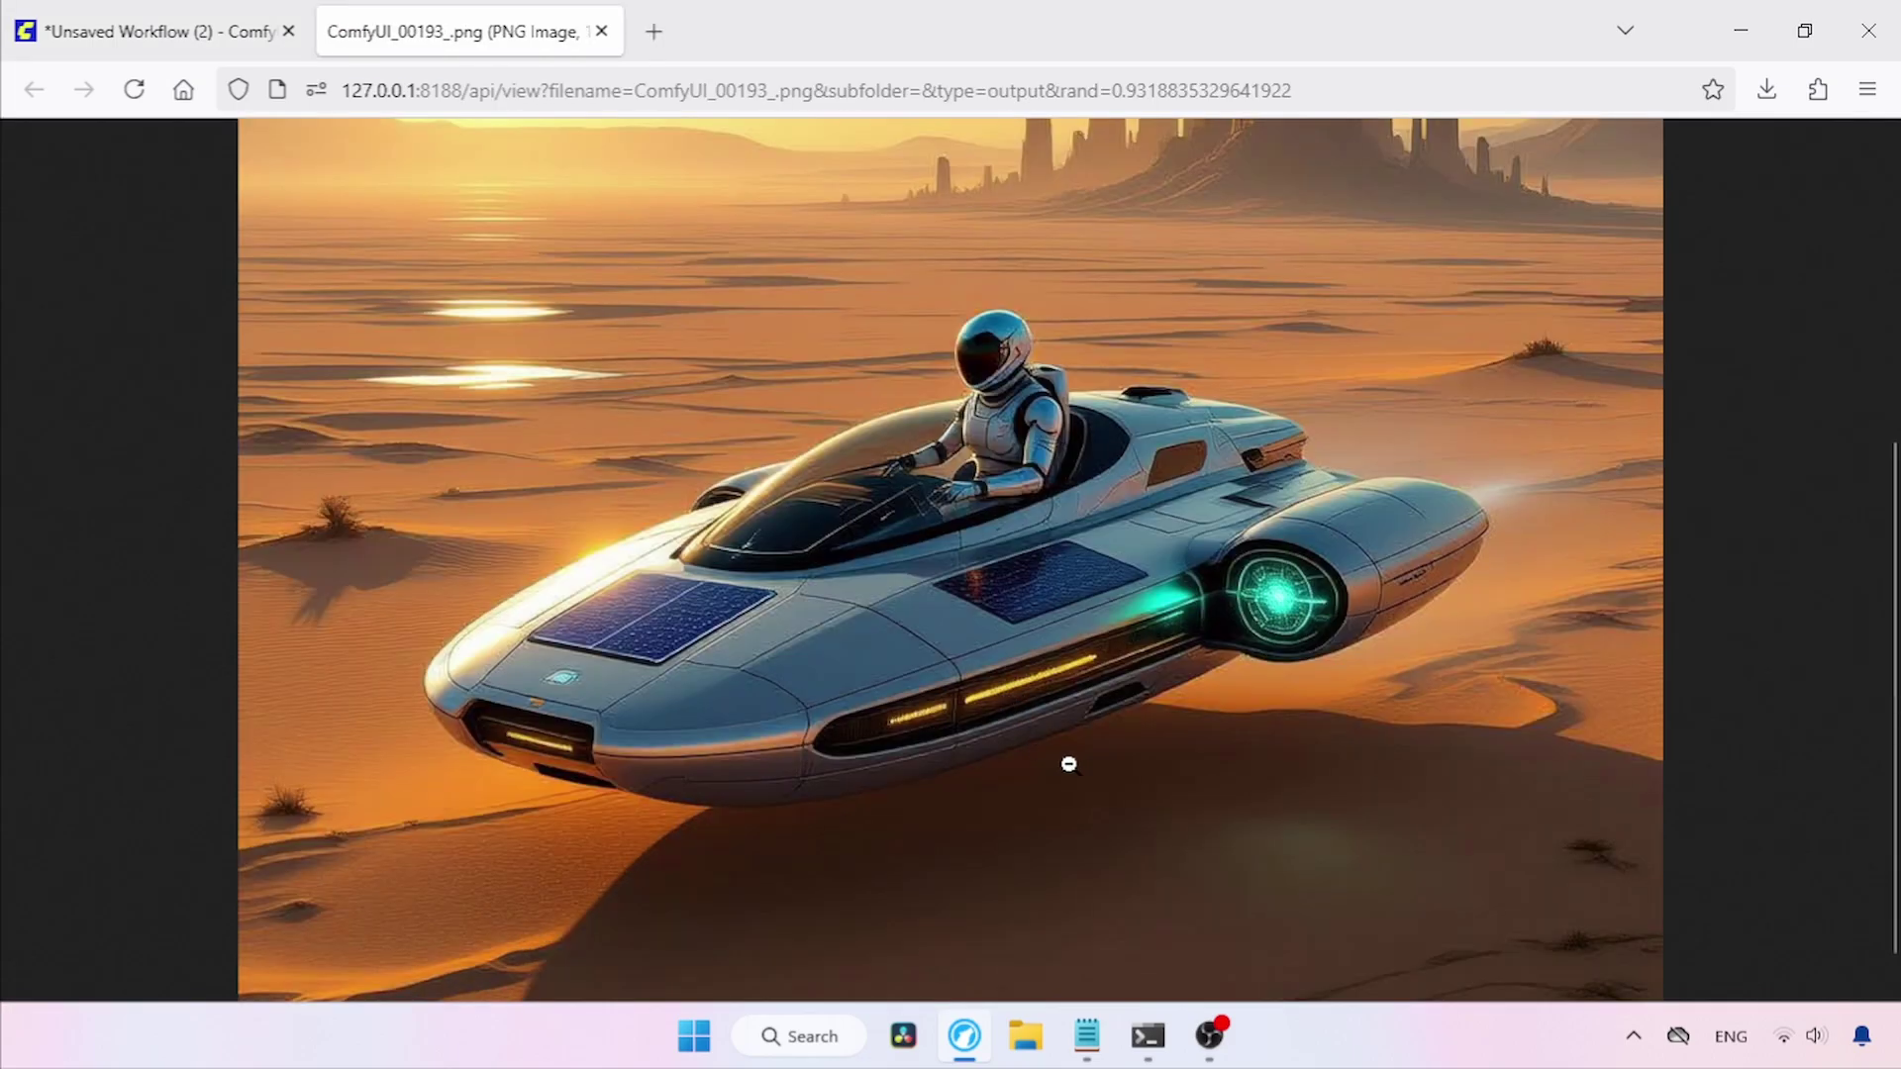
pyautogui.scroll(4, 1782, 831)
pyautogui.click(1434, 678)
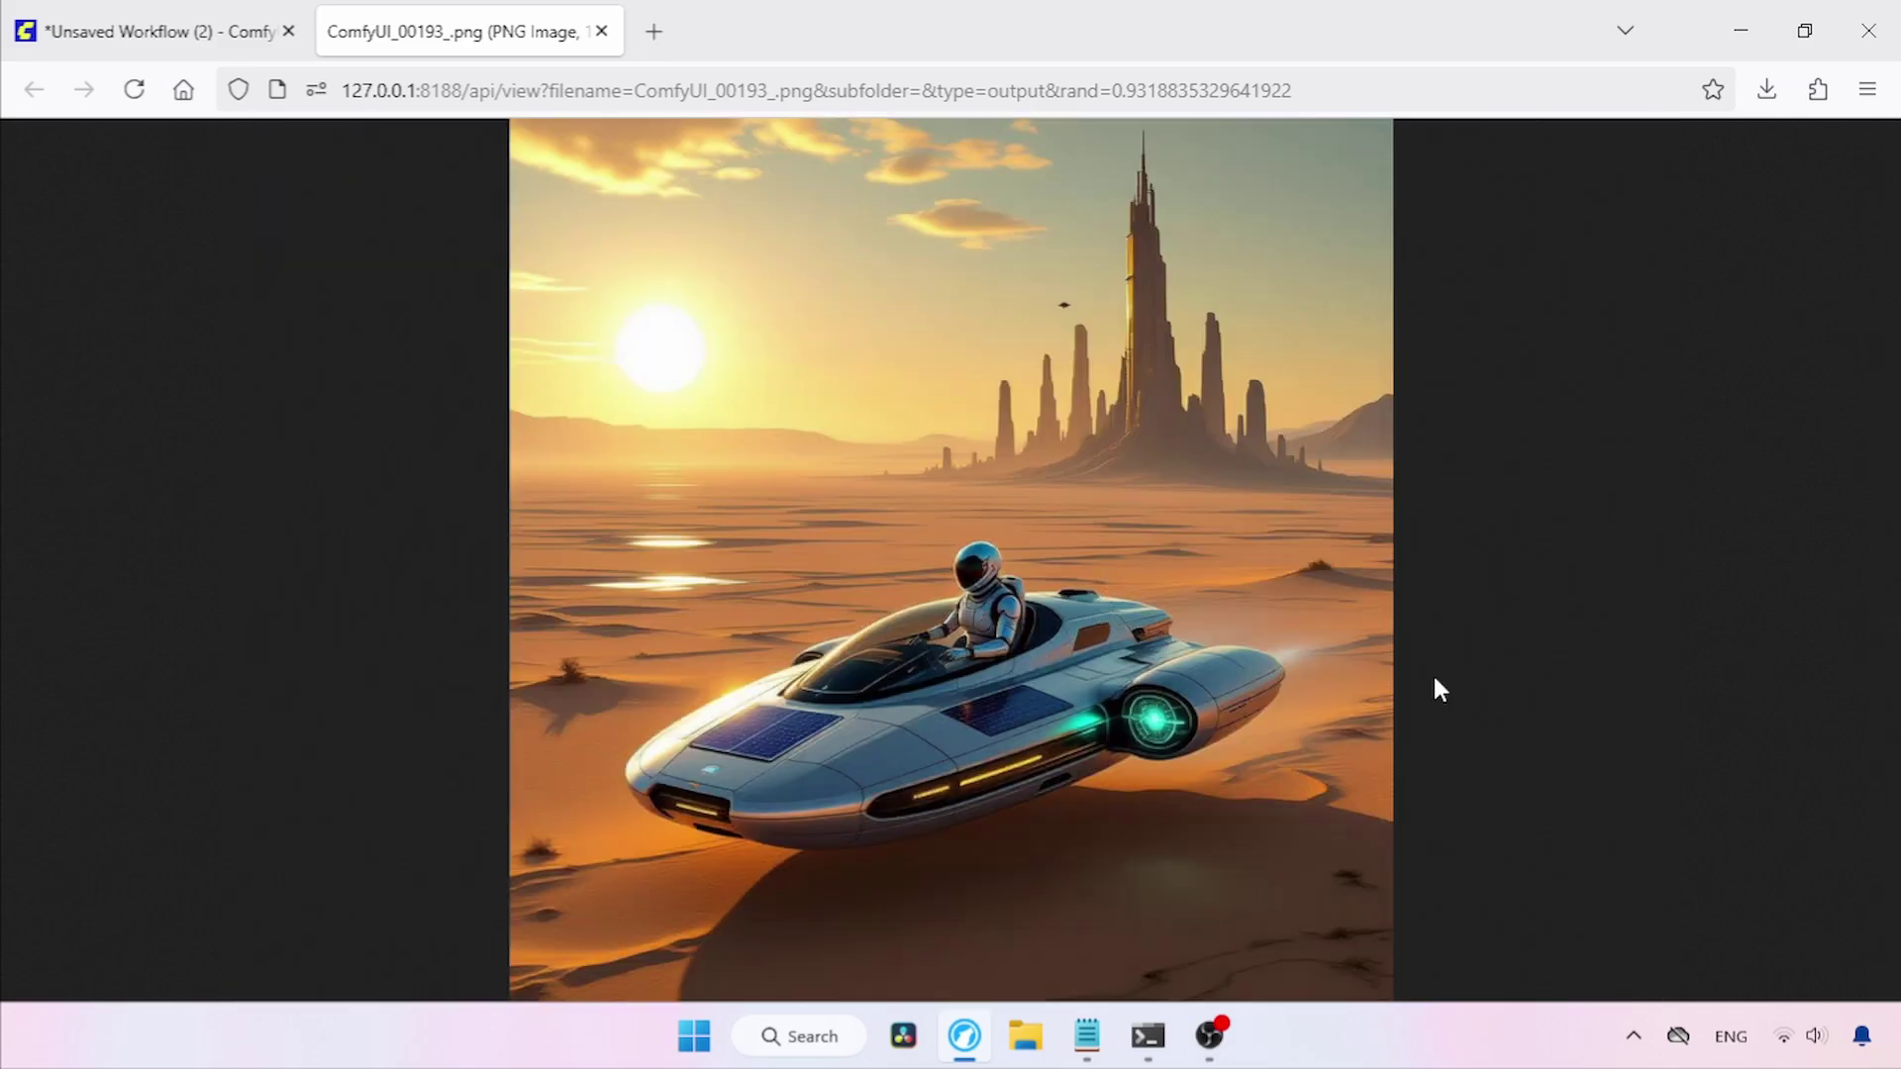
pyautogui.click(937, 735)
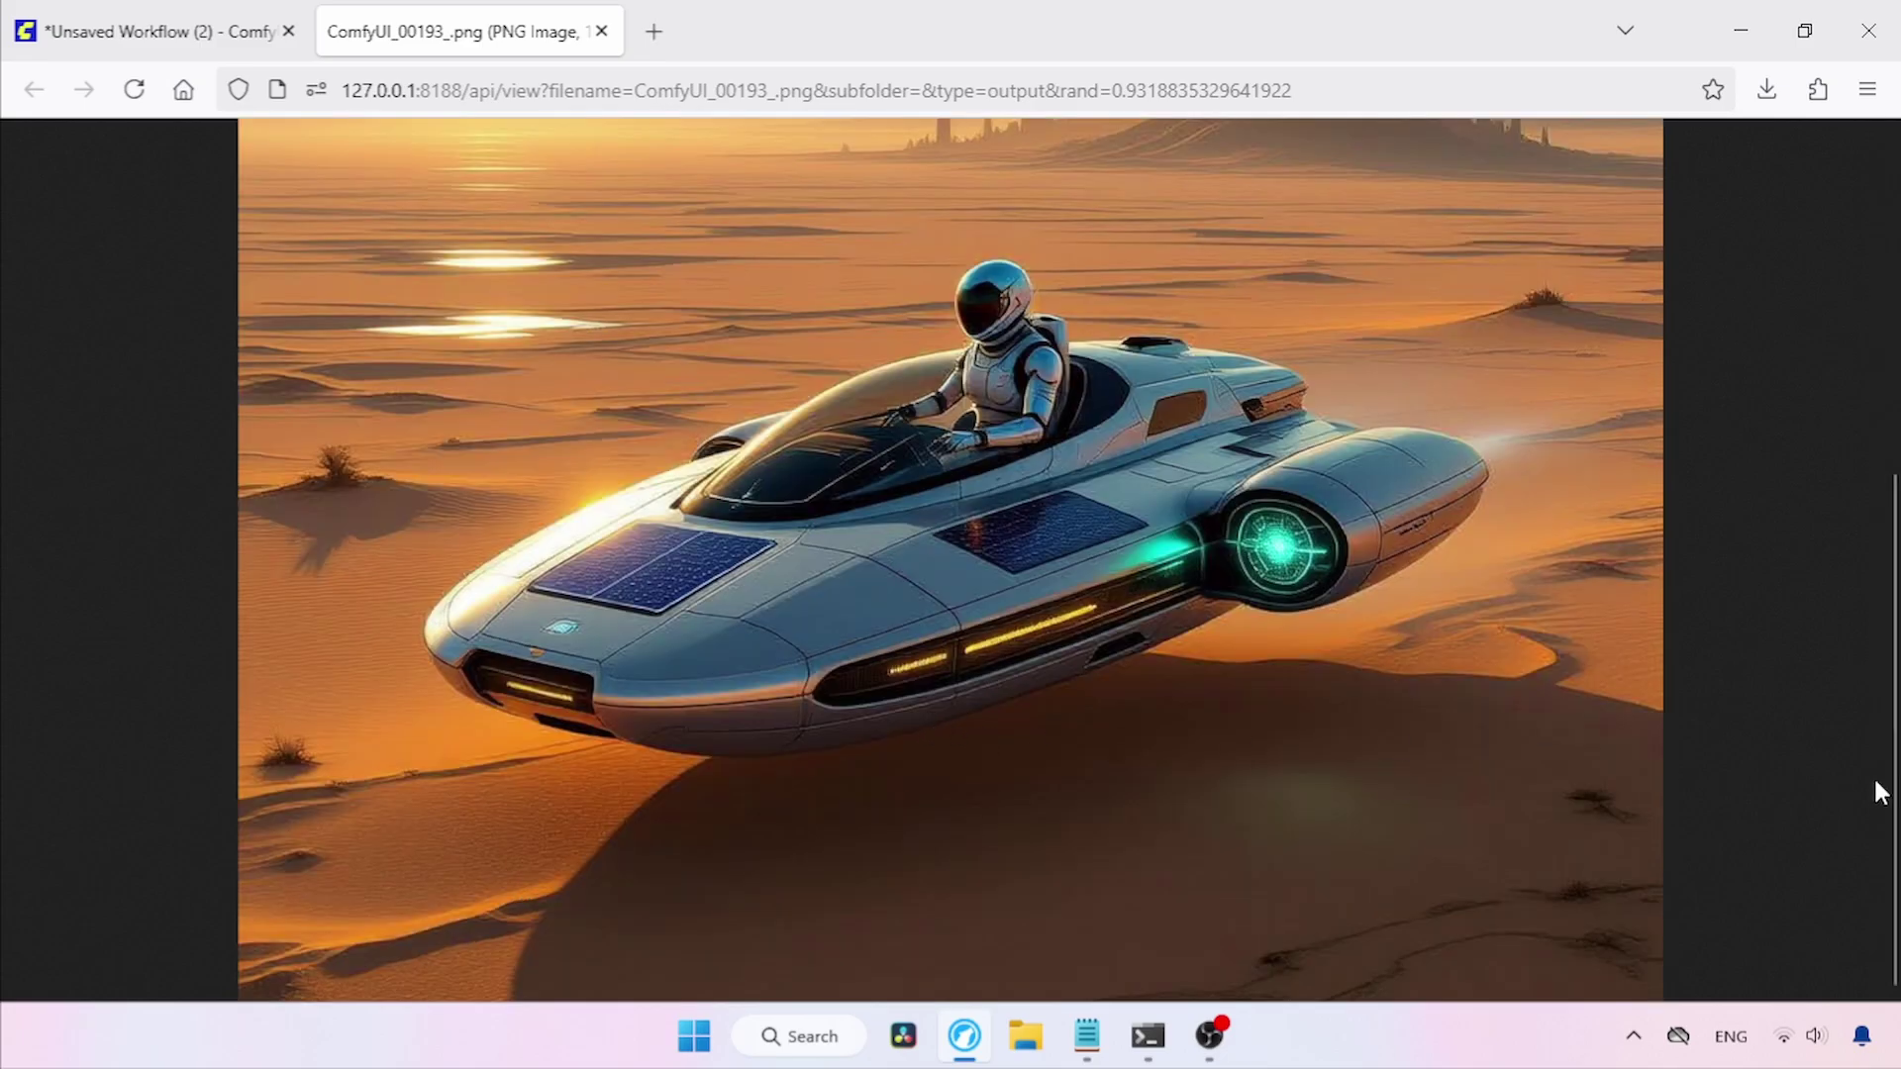
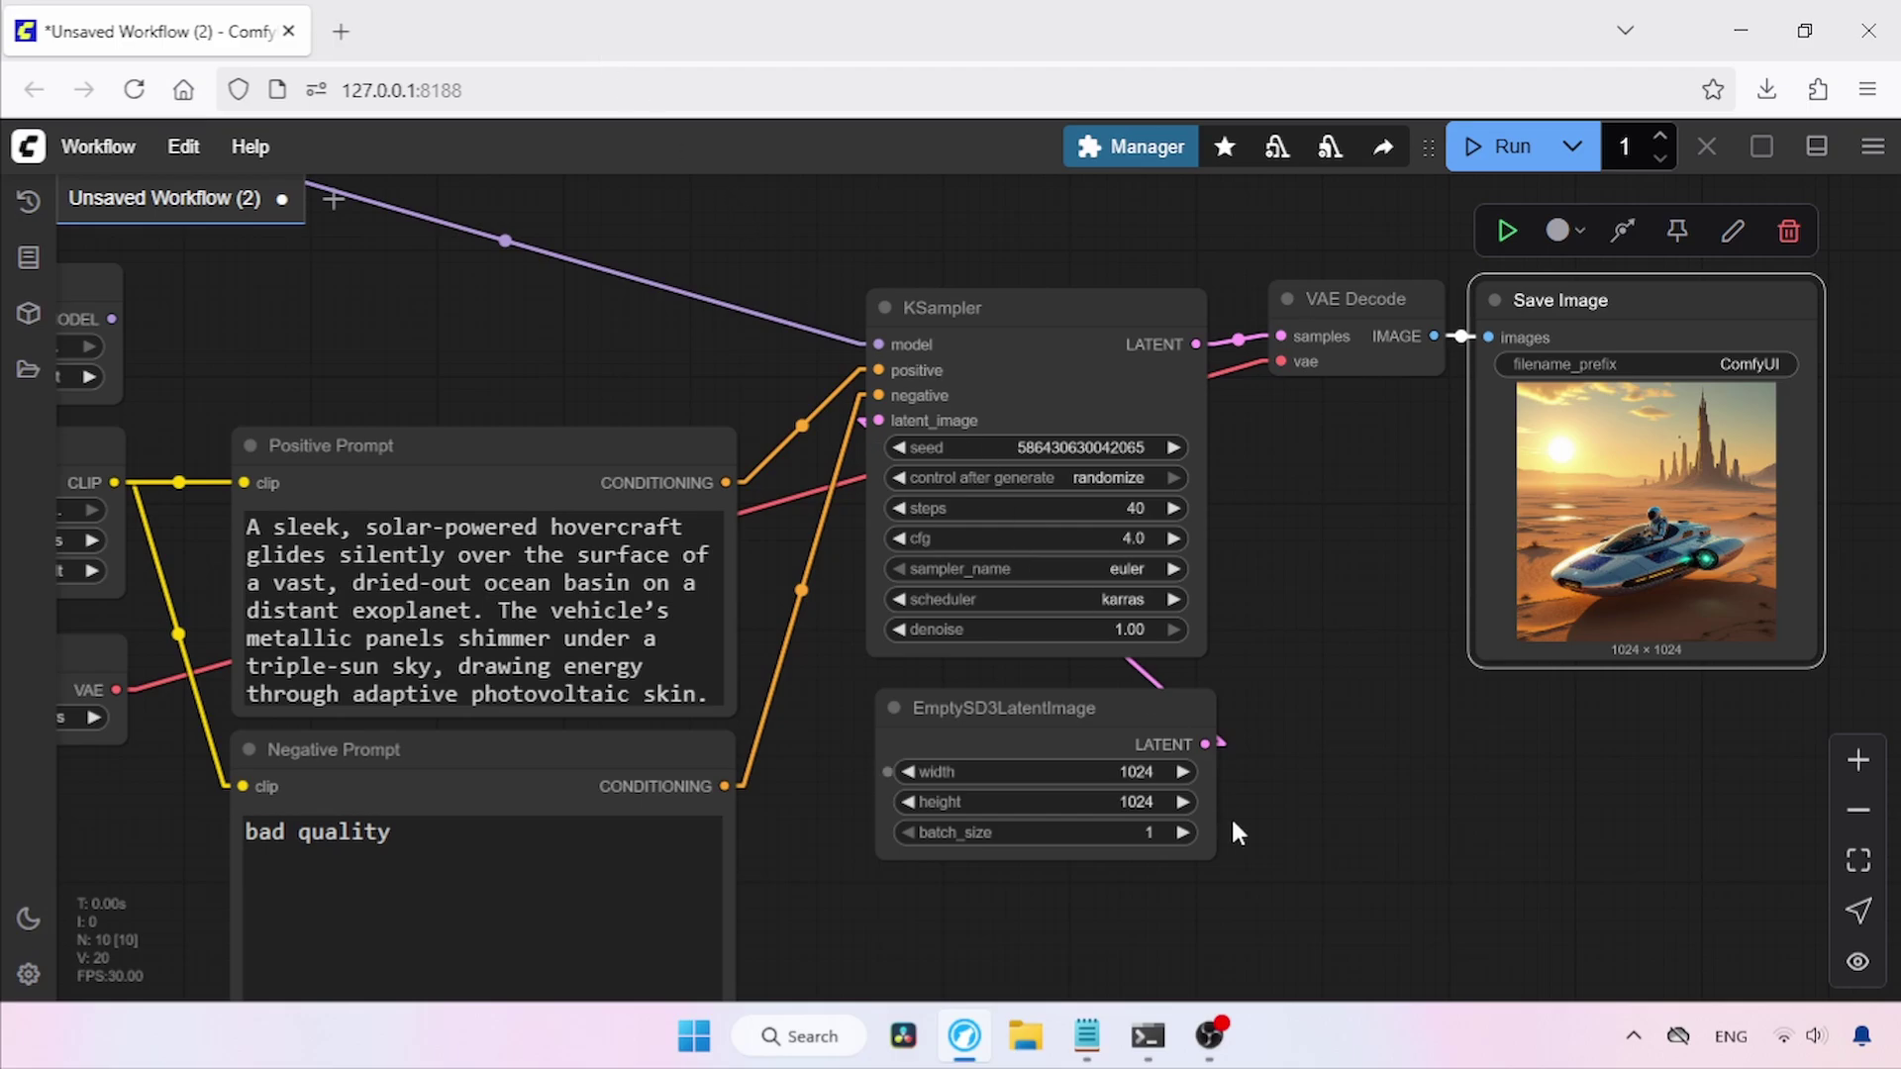
# Delete the EmptySD3LatentImage node from the workflow.
pyautogui.scroll(-2, 1095, 937)
pyautogui.click(1218, 496)
pyautogui.press('Delete')
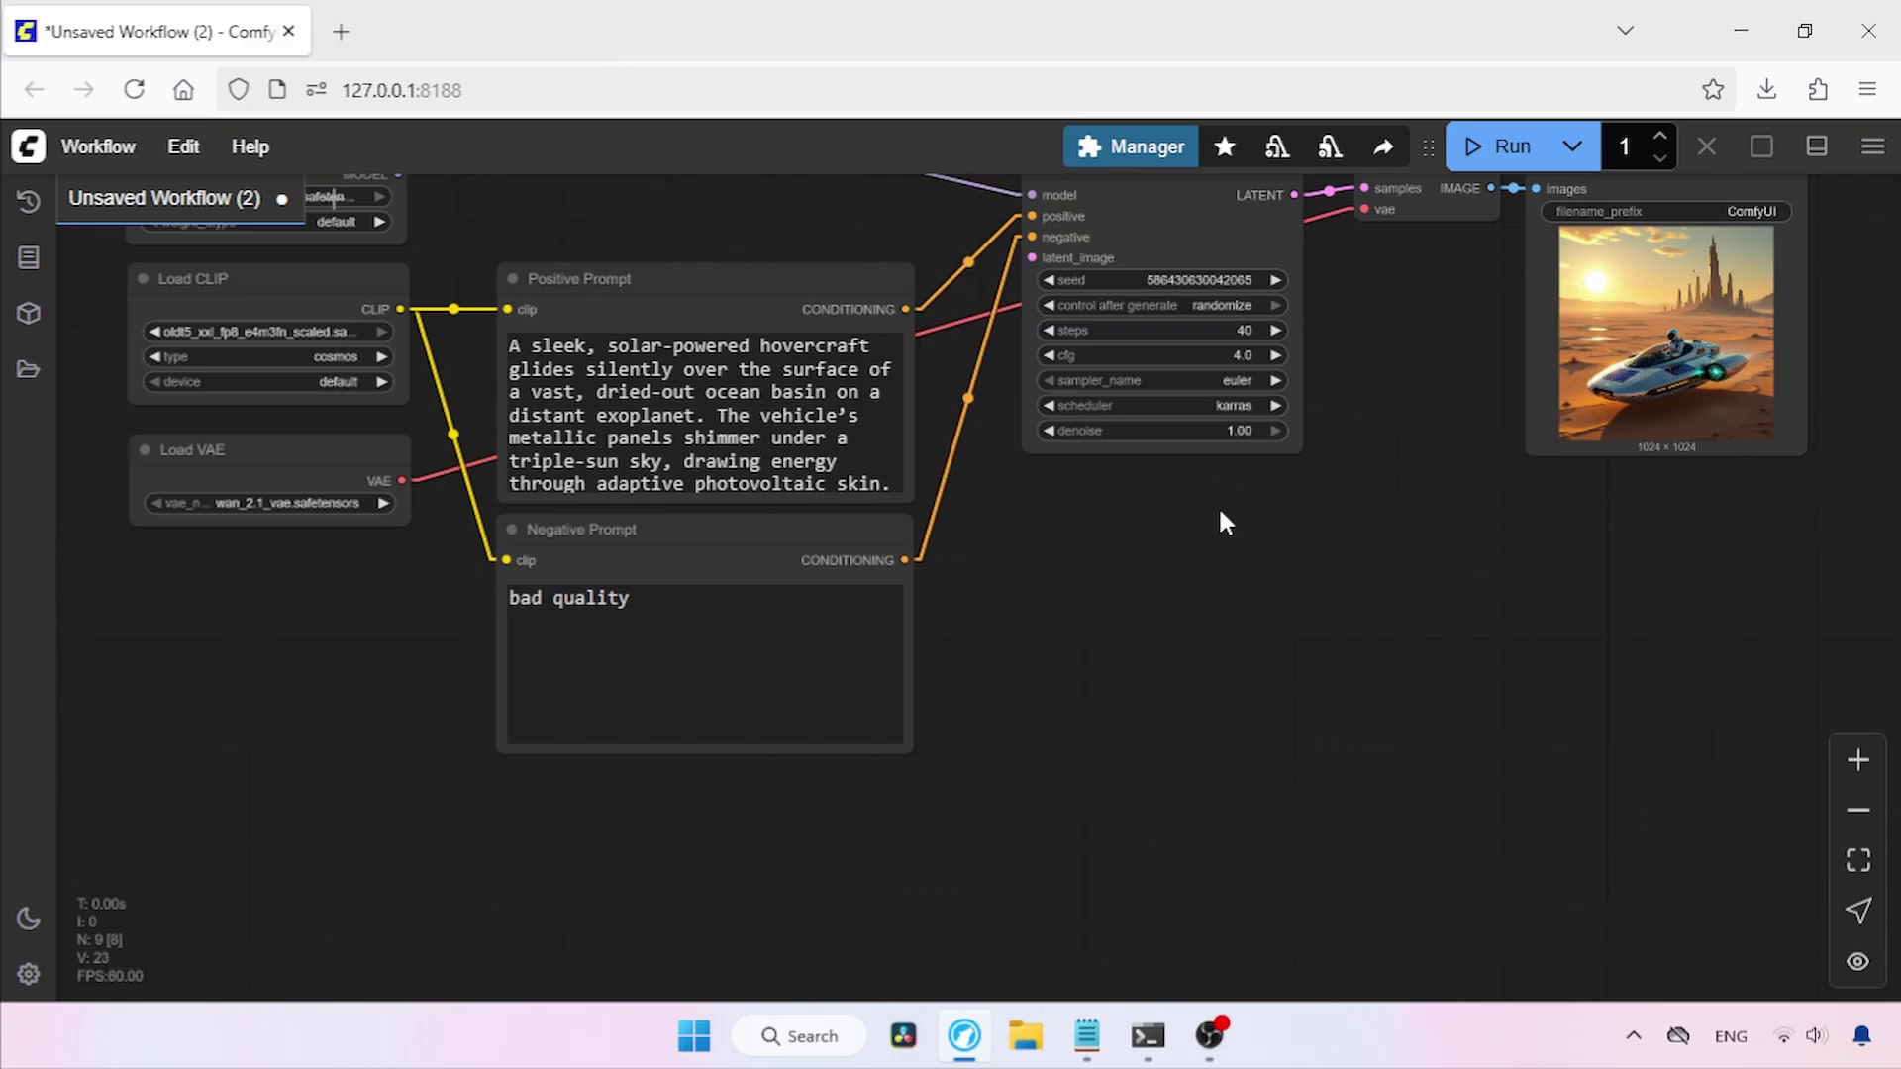
# Add a Load Image node and place it below the Negative Prompt node.
pyautogui.moveTo(1226, 679); pyautogui.dragTo(1176, 688)
pyautogui.doubleClick(1043, 700)
pyautogui.write('lo')
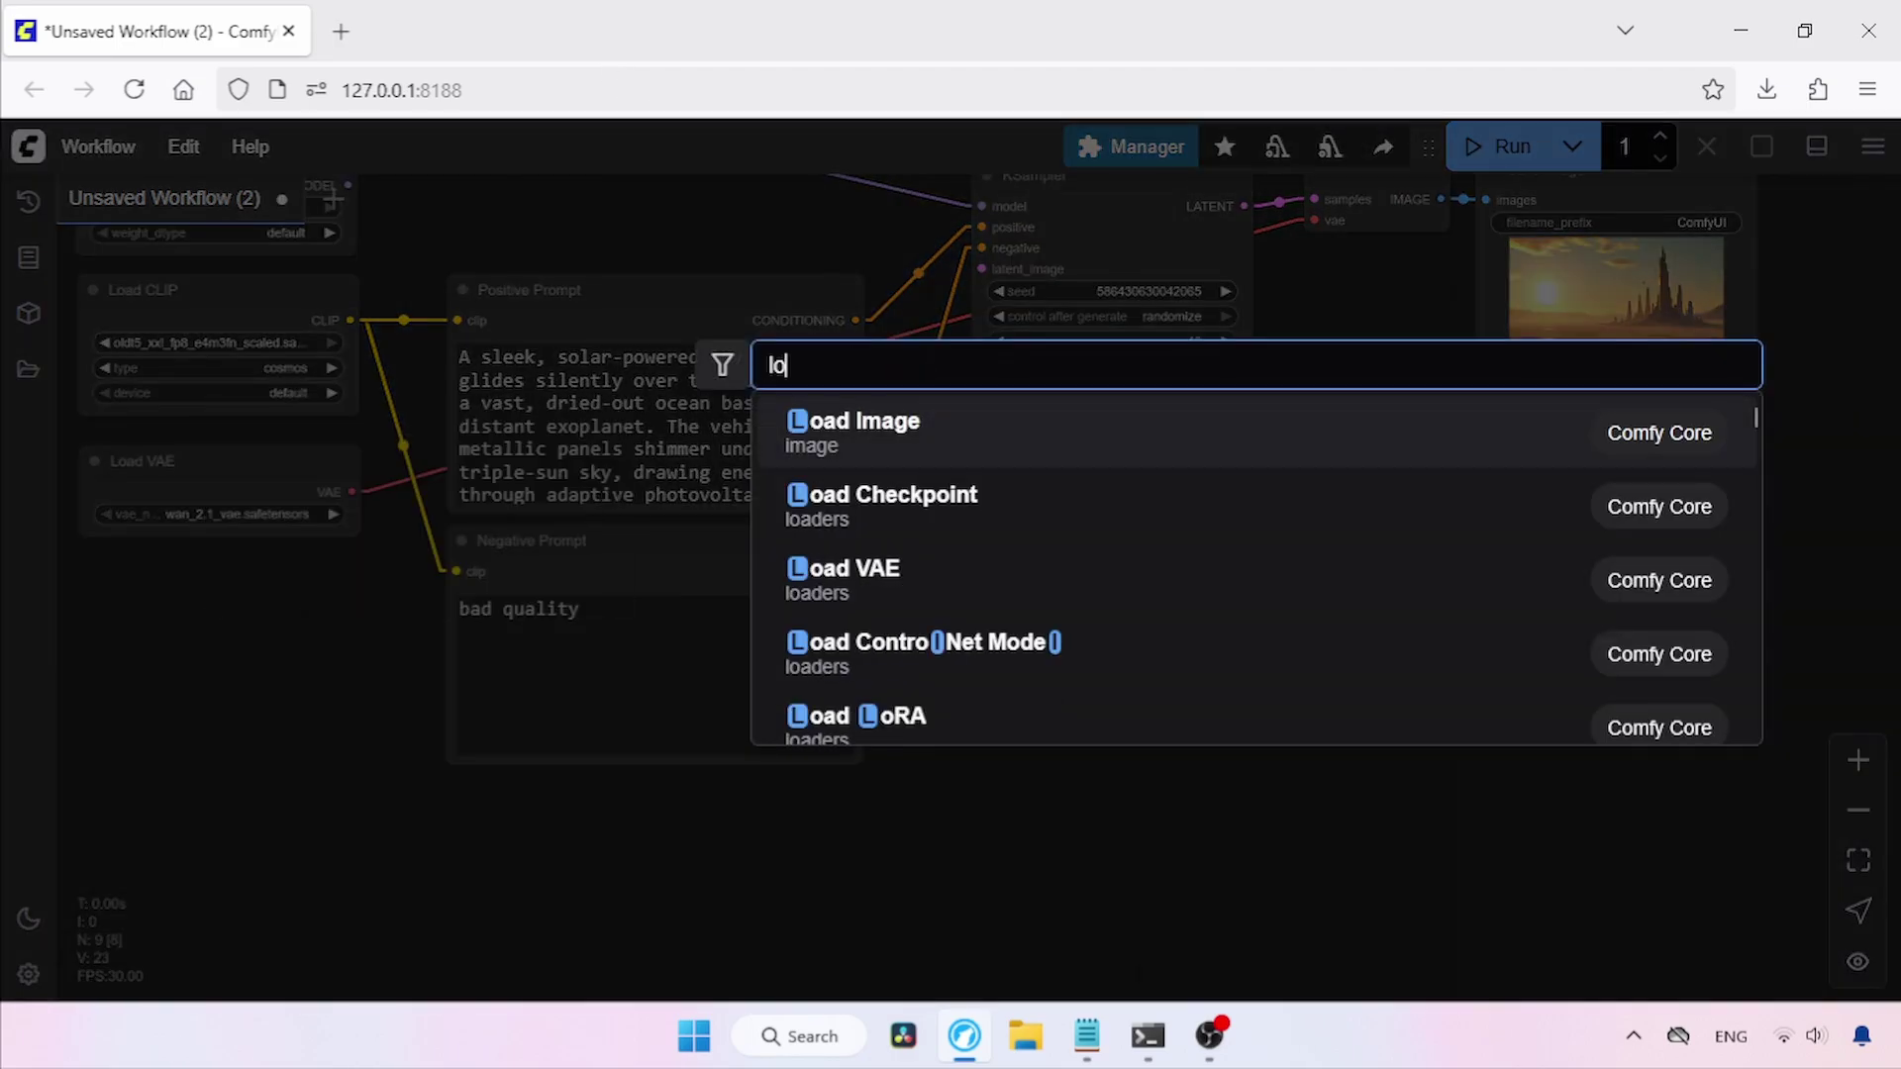
pyautogui.write('ad ima')
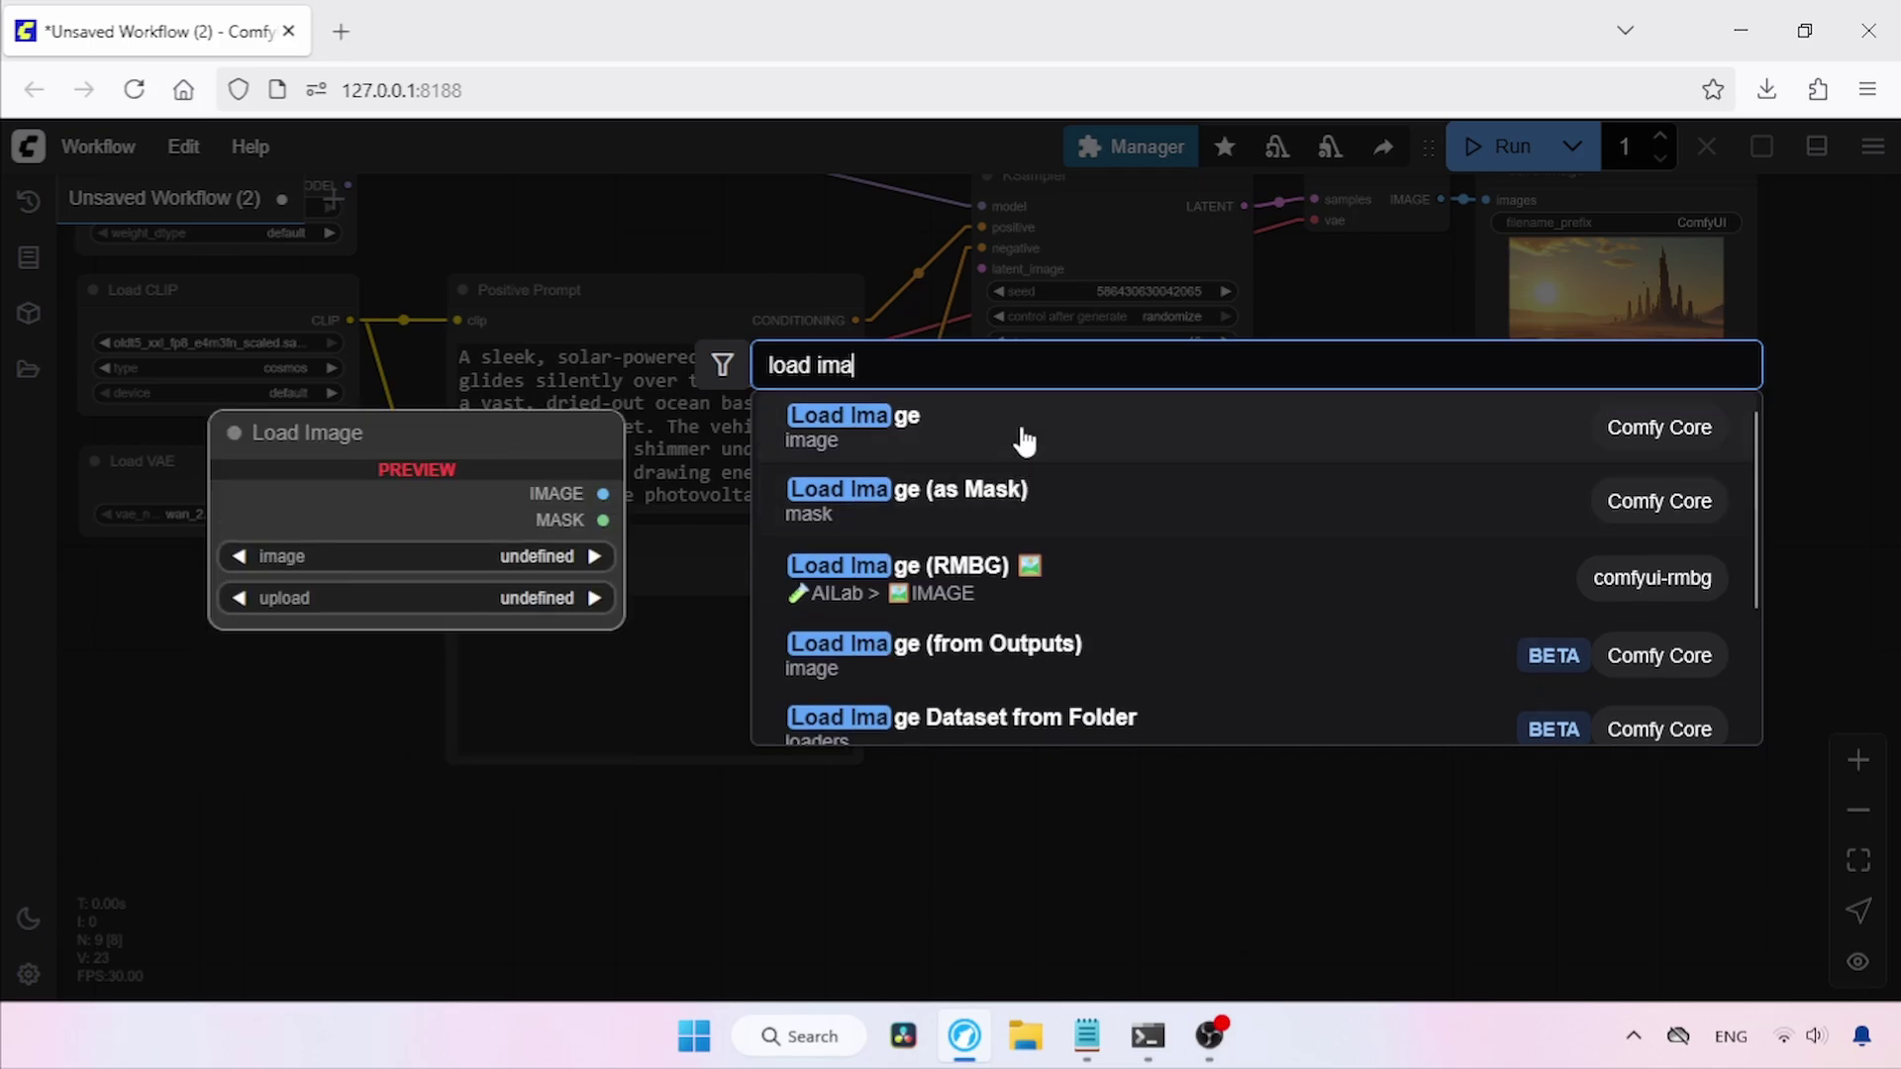
pyautogui.click(1019, 437)
pyautogui.moveTo(1210, 698); pyautogui.dragTo(674, 812)
# Upload the Scene 05 fox picture from the Pictures folder into the Load Image node.
pyautogui.scroll(-3, 1082, 641)
pyautogui.click(562, 719)
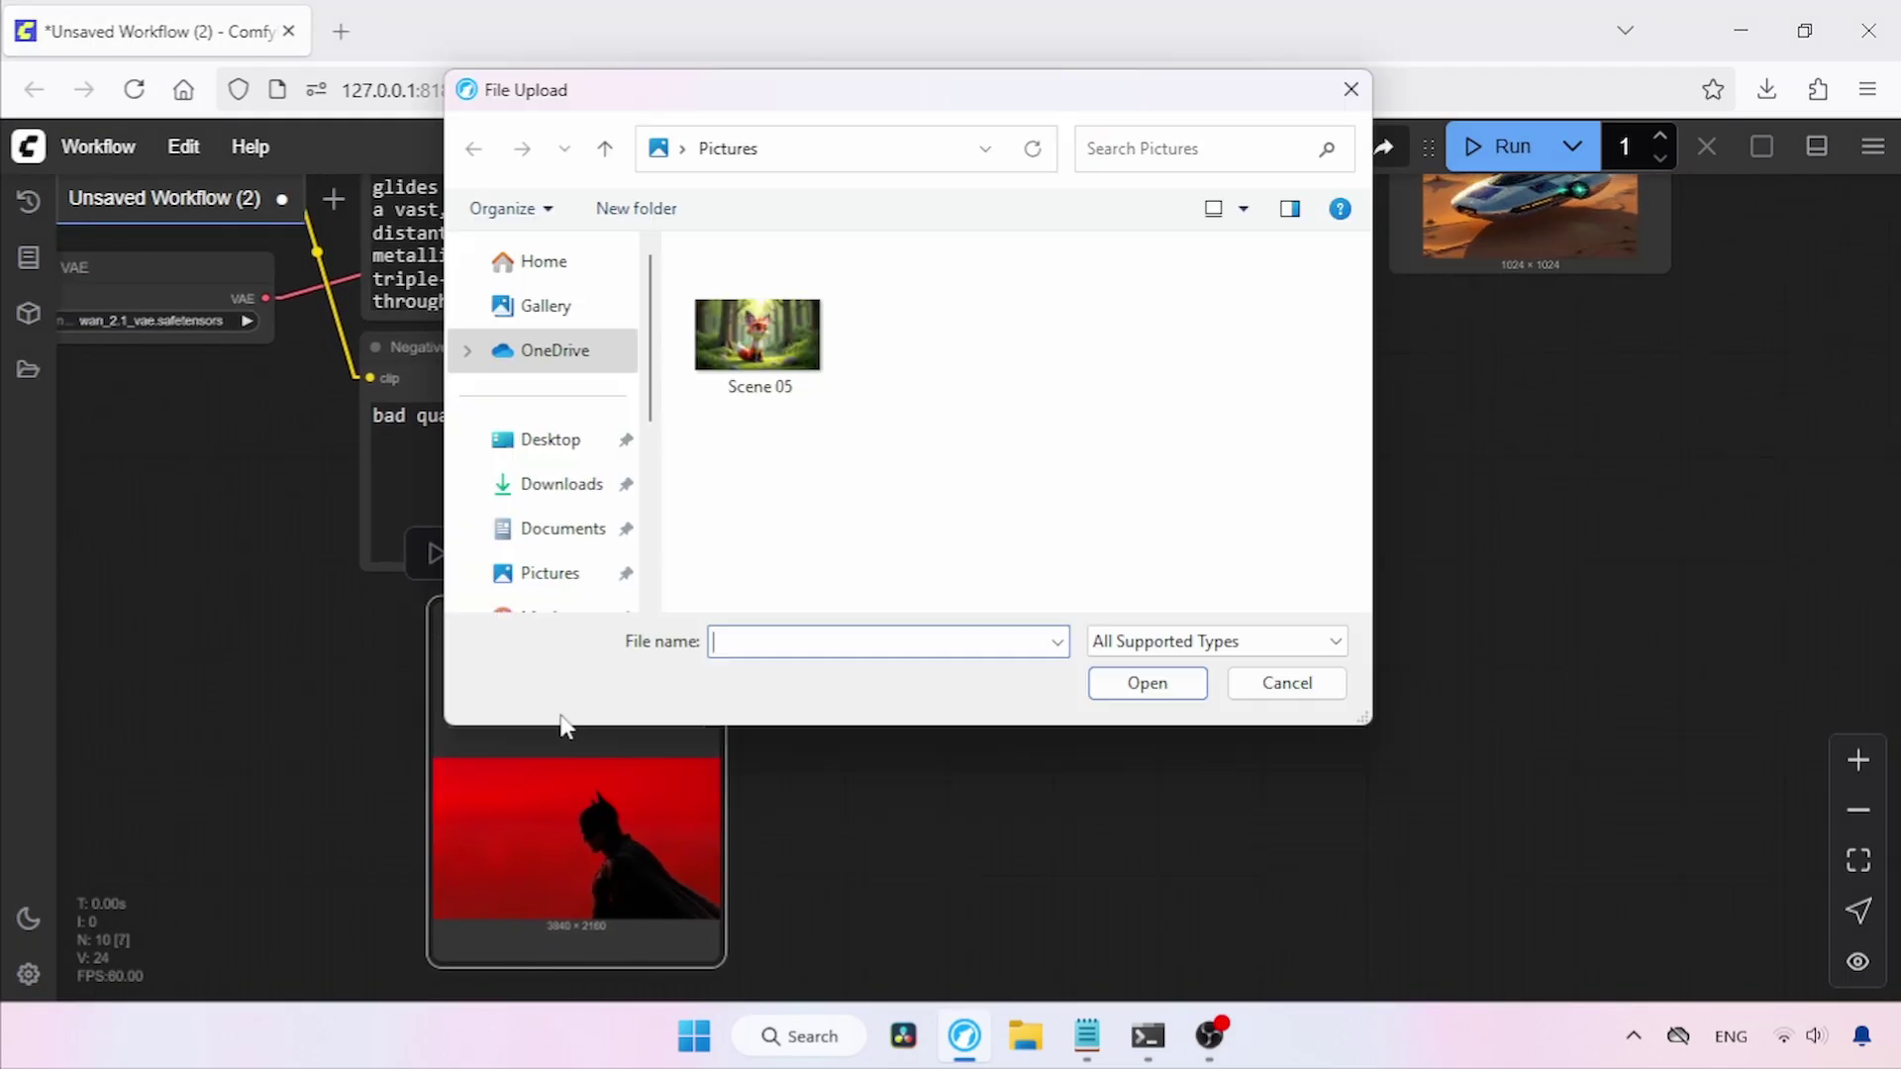
pyautogui.click(757, 335)
pyautogui.click(1148, 683)
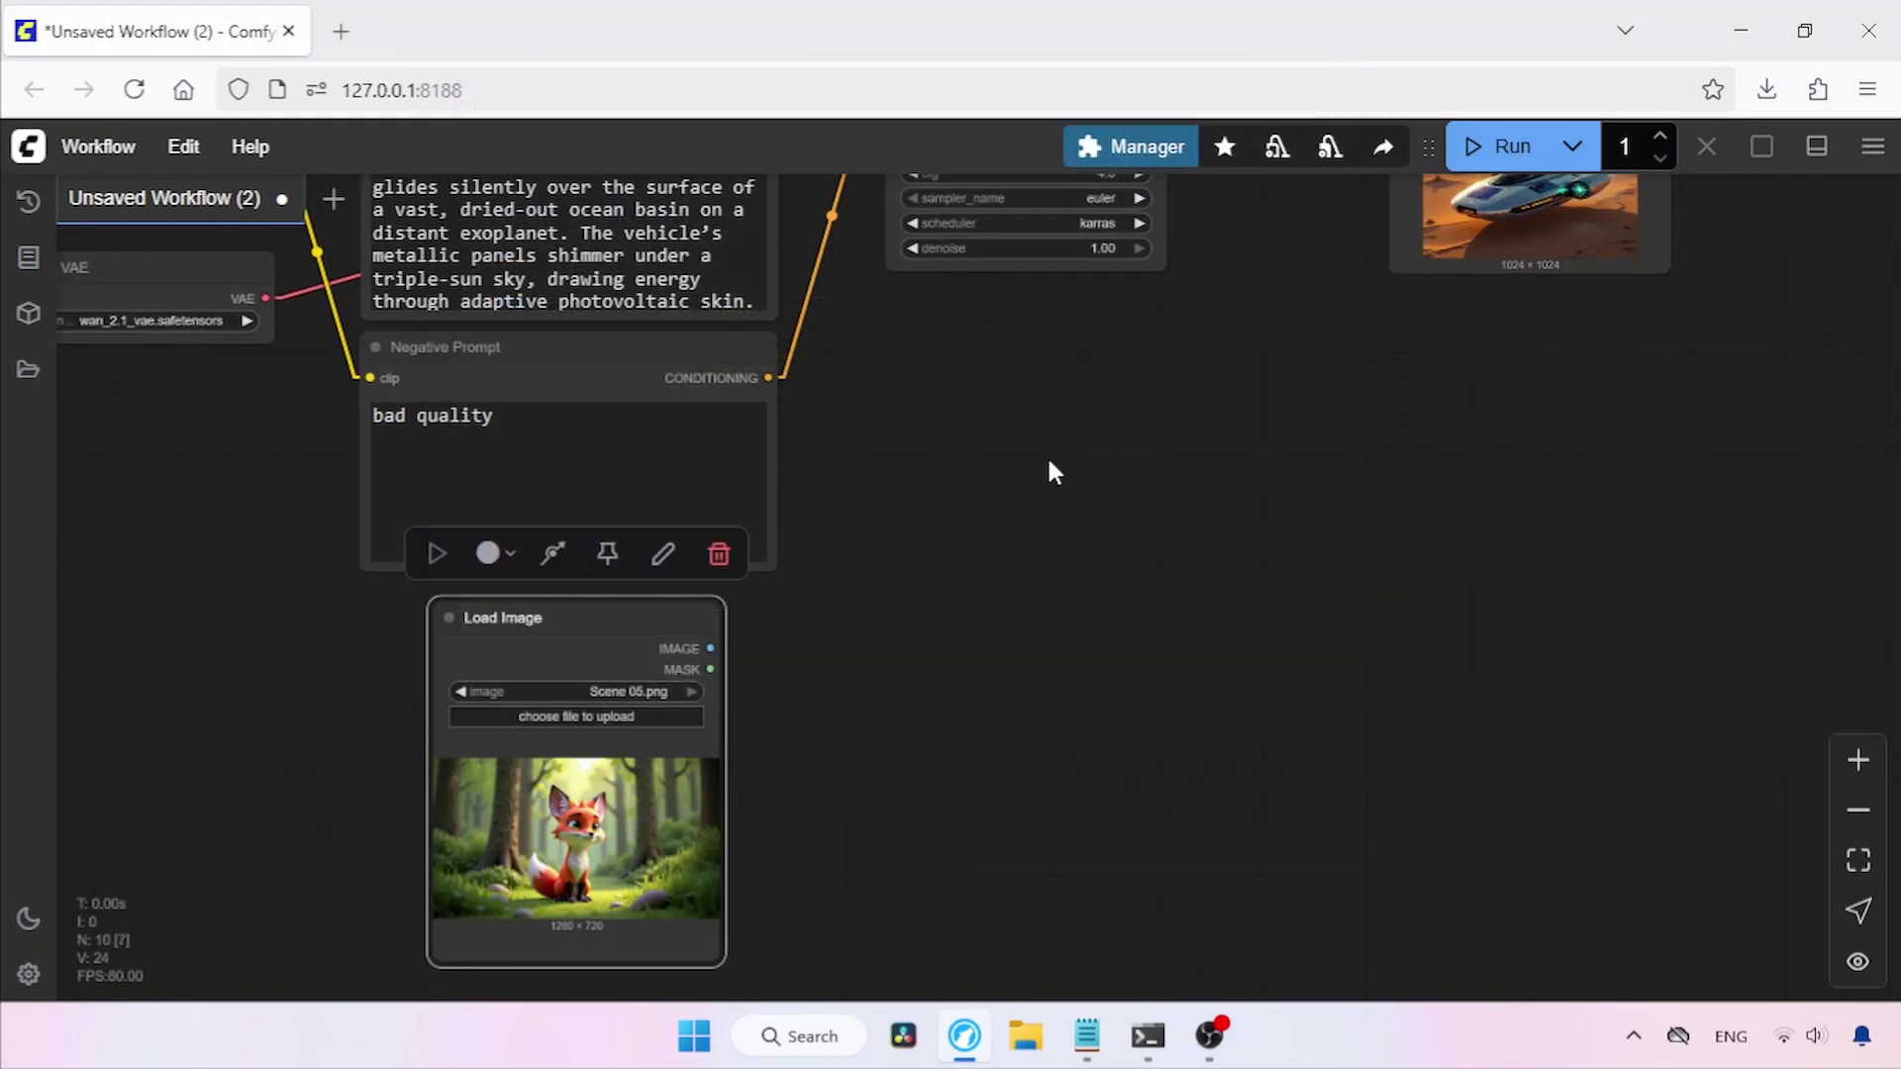
# Add a VAE Encode node and place it below the KSampler.
pyautogui.moveTo(1047, 472); pyautogui.dragTo(1069, 589)
pyautogui.doubleClick(1044, 560)
pyautogui.write('vae e')
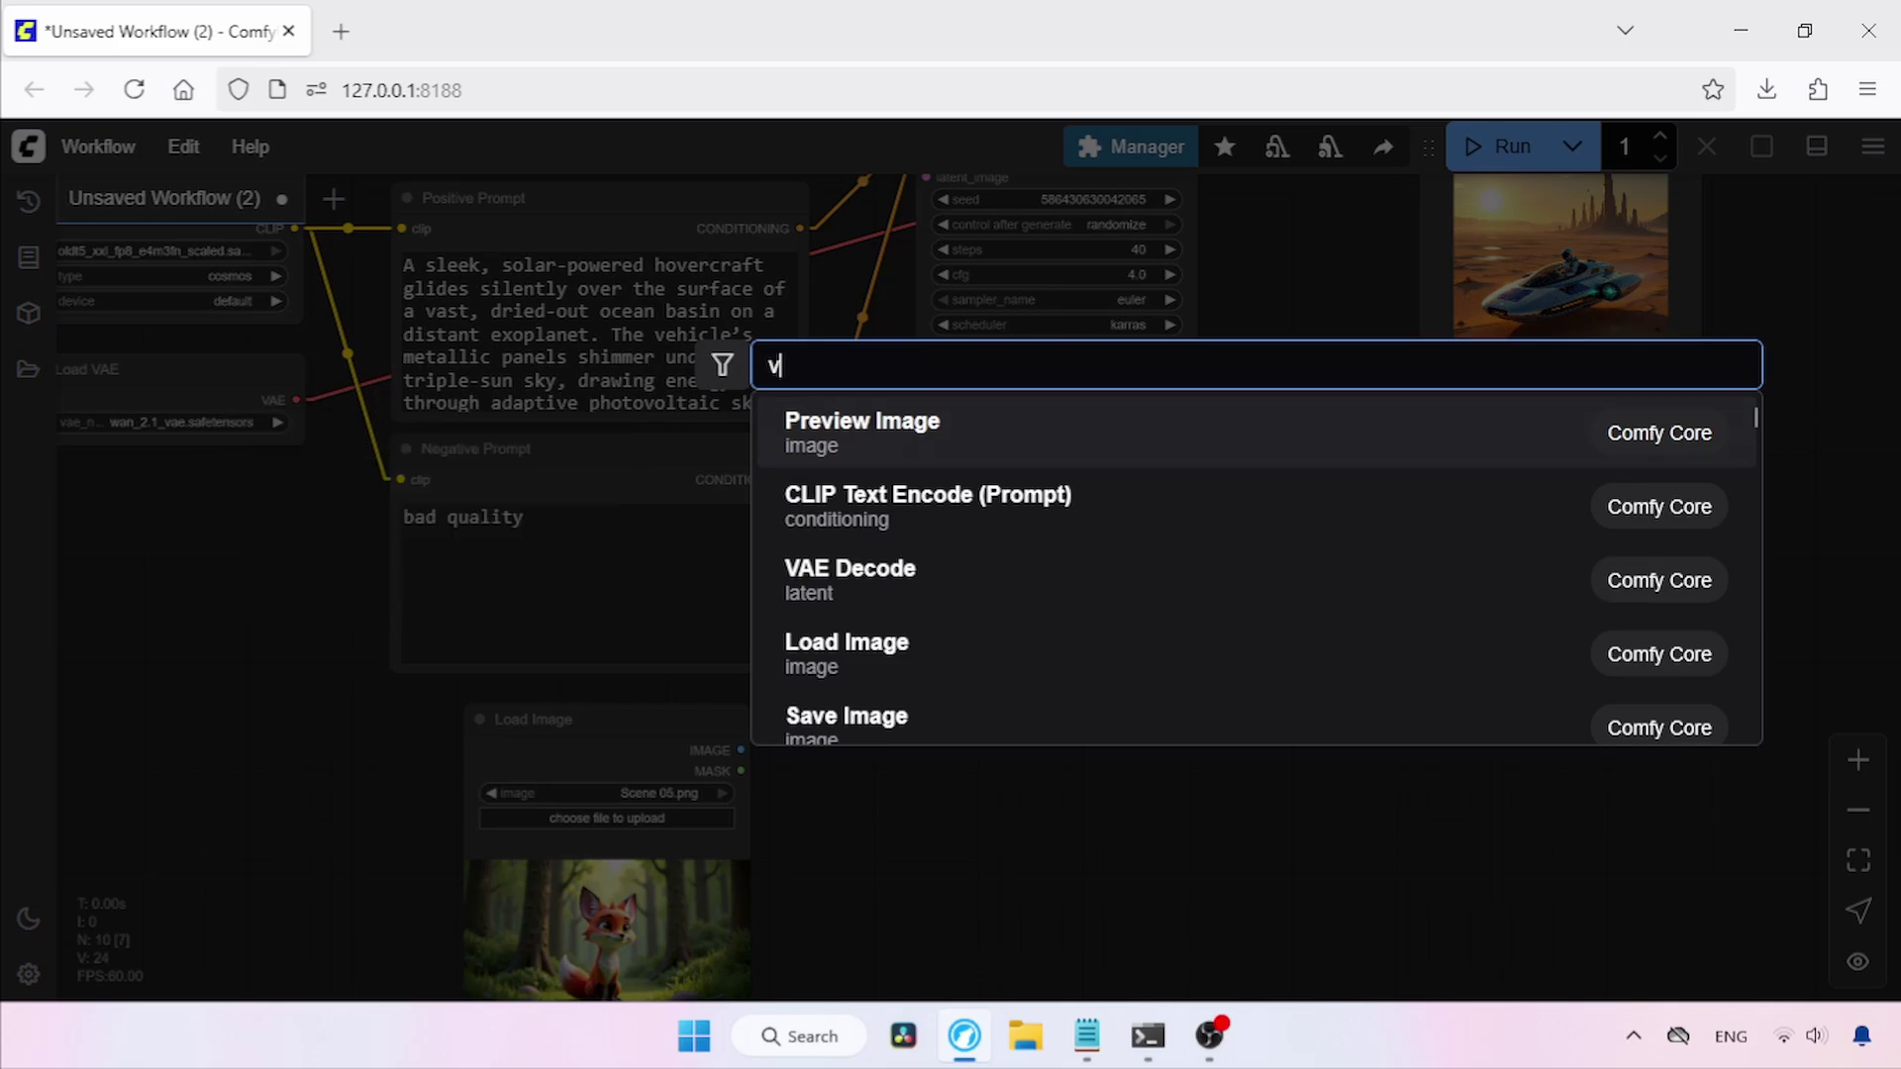
pyautogui.click(995, 433)
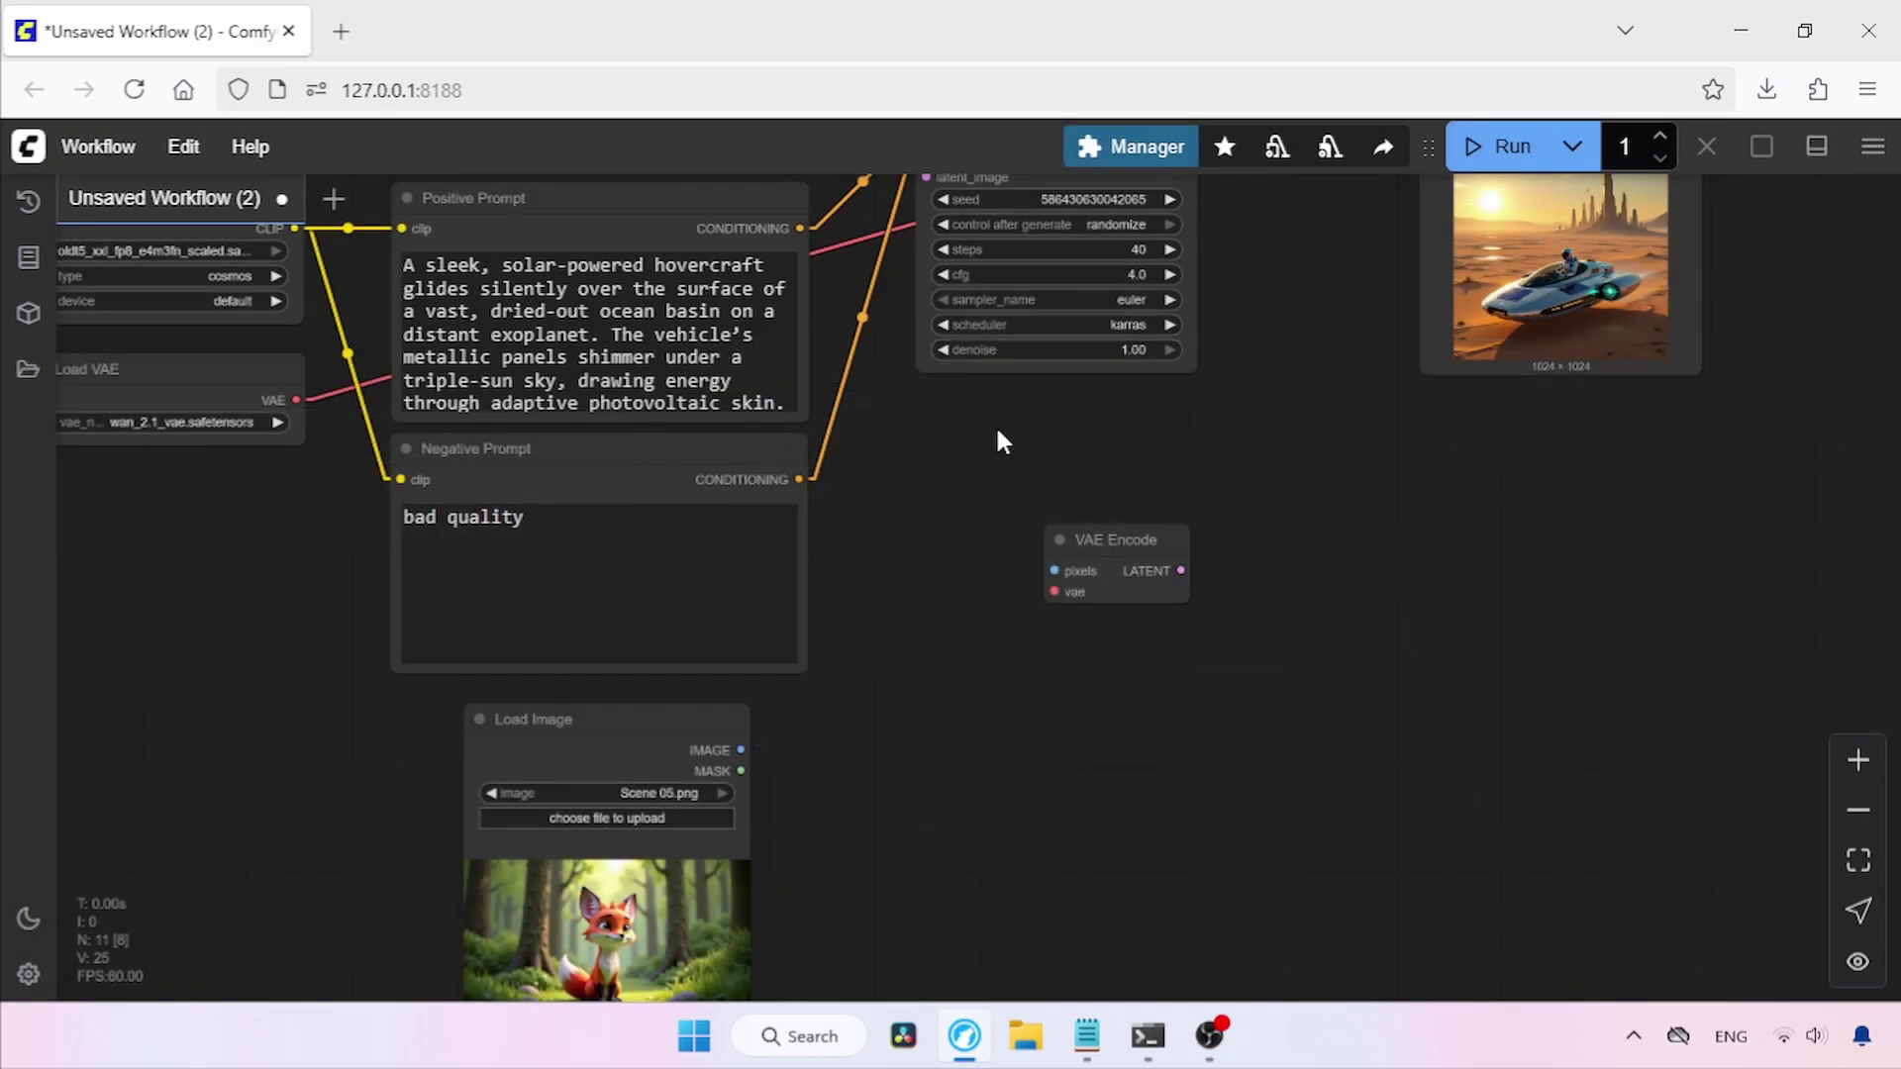
pyautogui.moveTo(1125, 544); pyautogui.dragTo(1037, 565)
# Connect the Load Image node's IMAGE output to the pixels input of VAE Encode.
pyautogui.scroll(1, 868, 774)
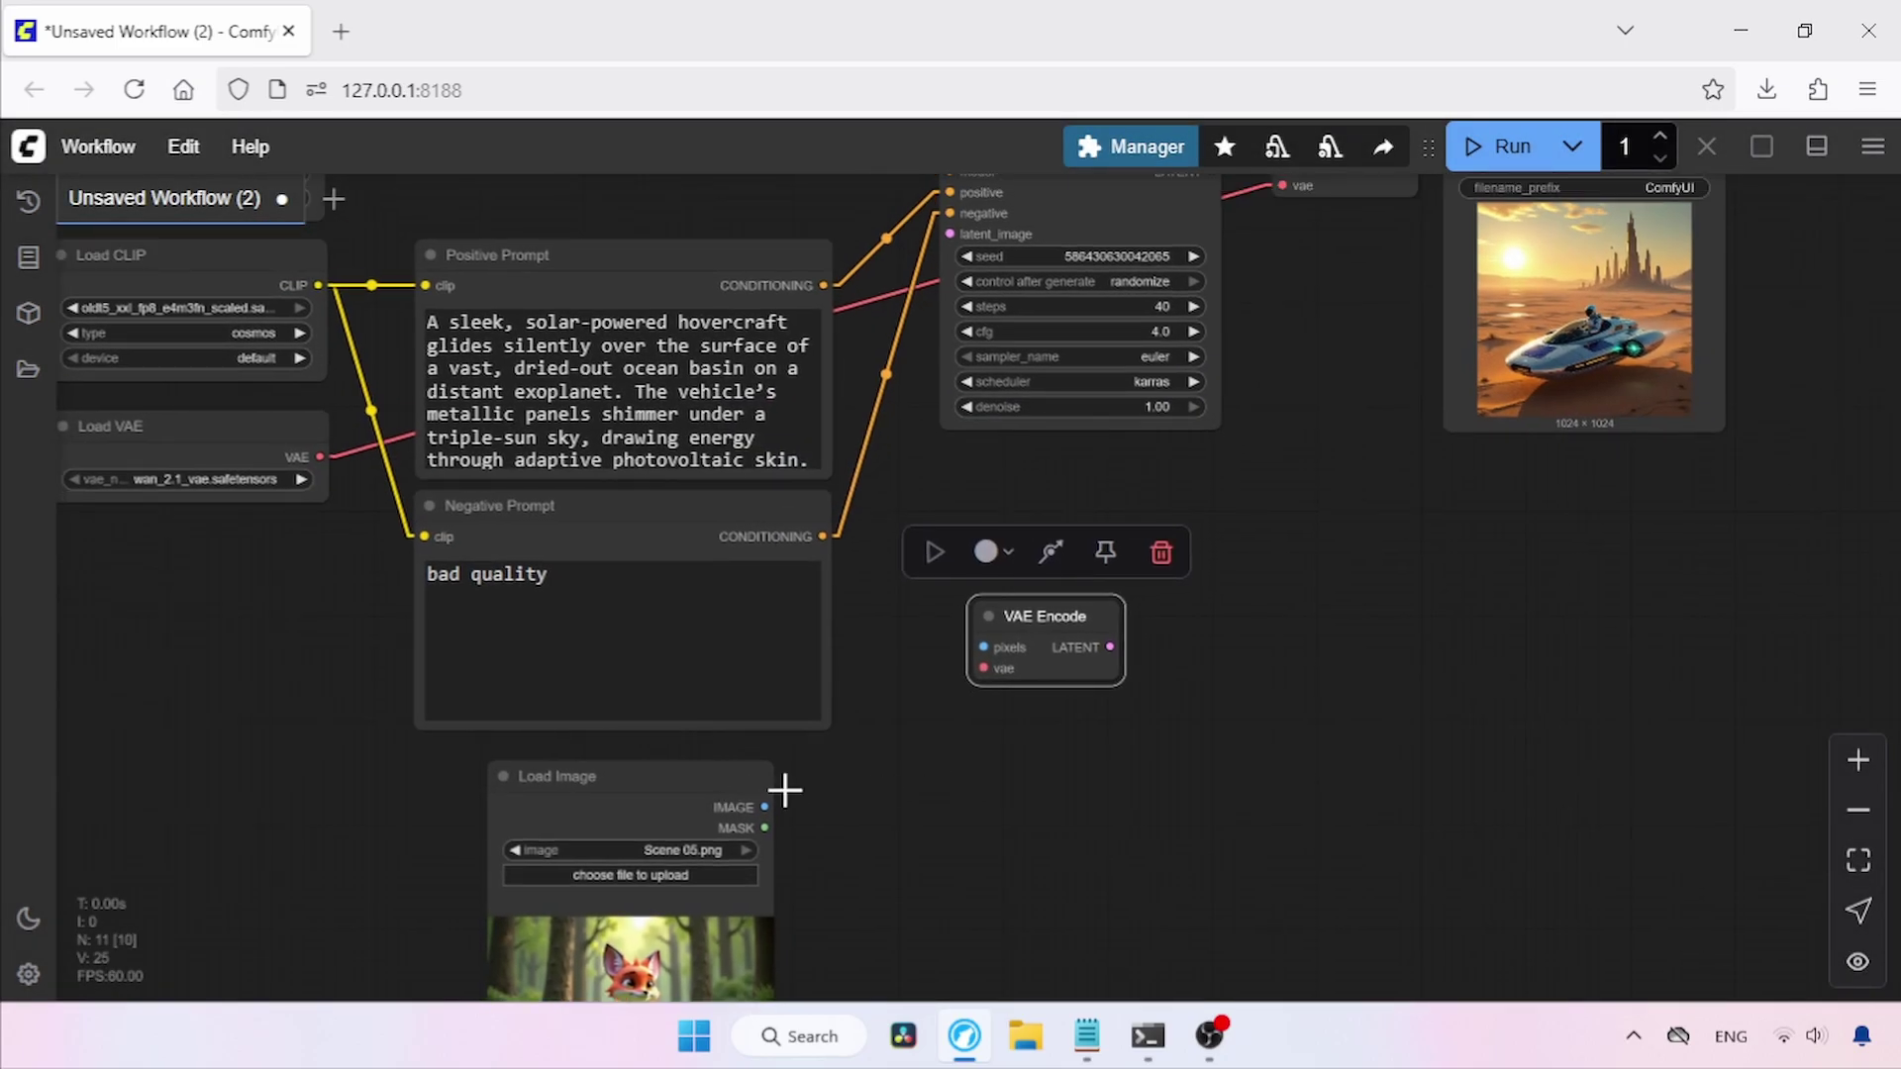
pyautogui.moveTo(780, 789); pyautogui.dragTo(931, 423)
pyautogui.moveTo(945, 548); pyautogui.dragTo(1090, 711)
pyautogui.scroll(1, 333, 536)
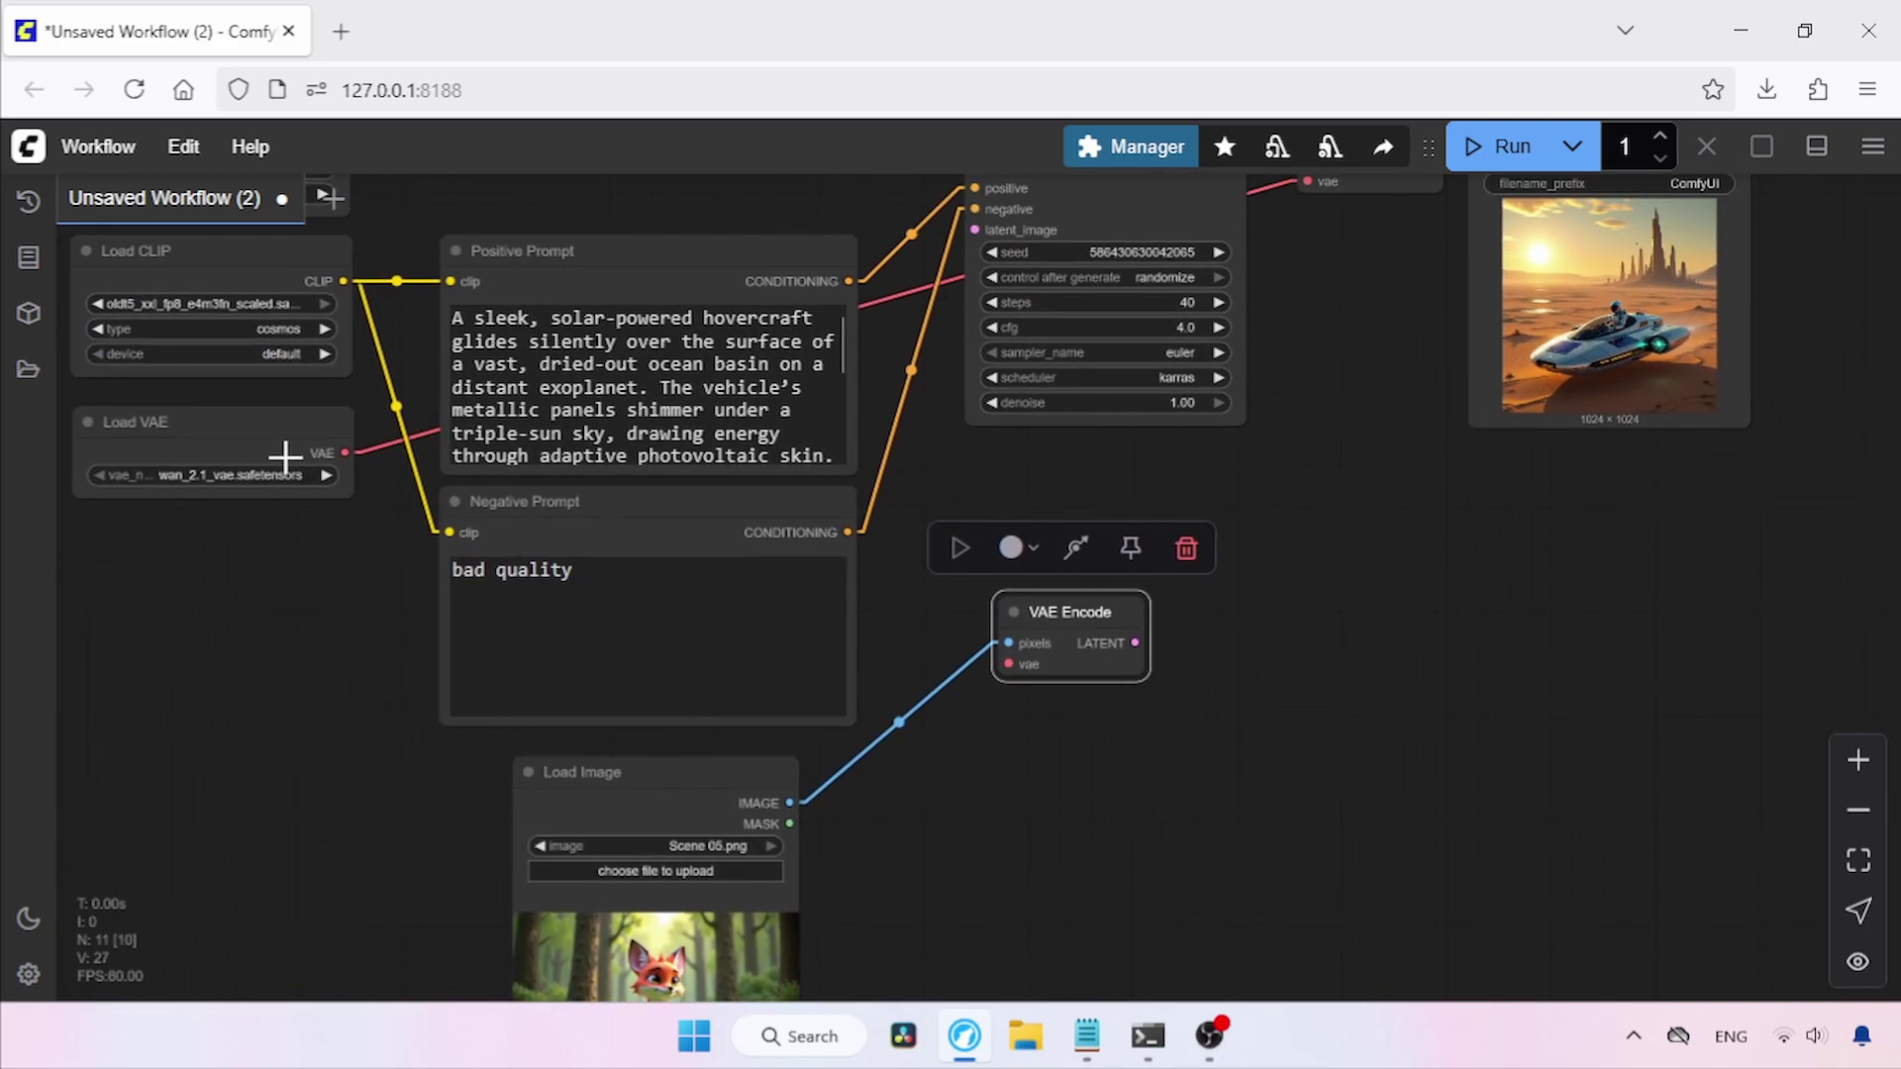
# Connect the Load VAE output to VAE Encode's vae input and VAE Encode's LATENT output to the KSampler's latent_image input.
pyautogui.moveTo(342, 452); pyautogui.dragTo(1008, 663)
pyautogui.moveTo(1268, 638); pyautogui.dragTo(1271, 762)
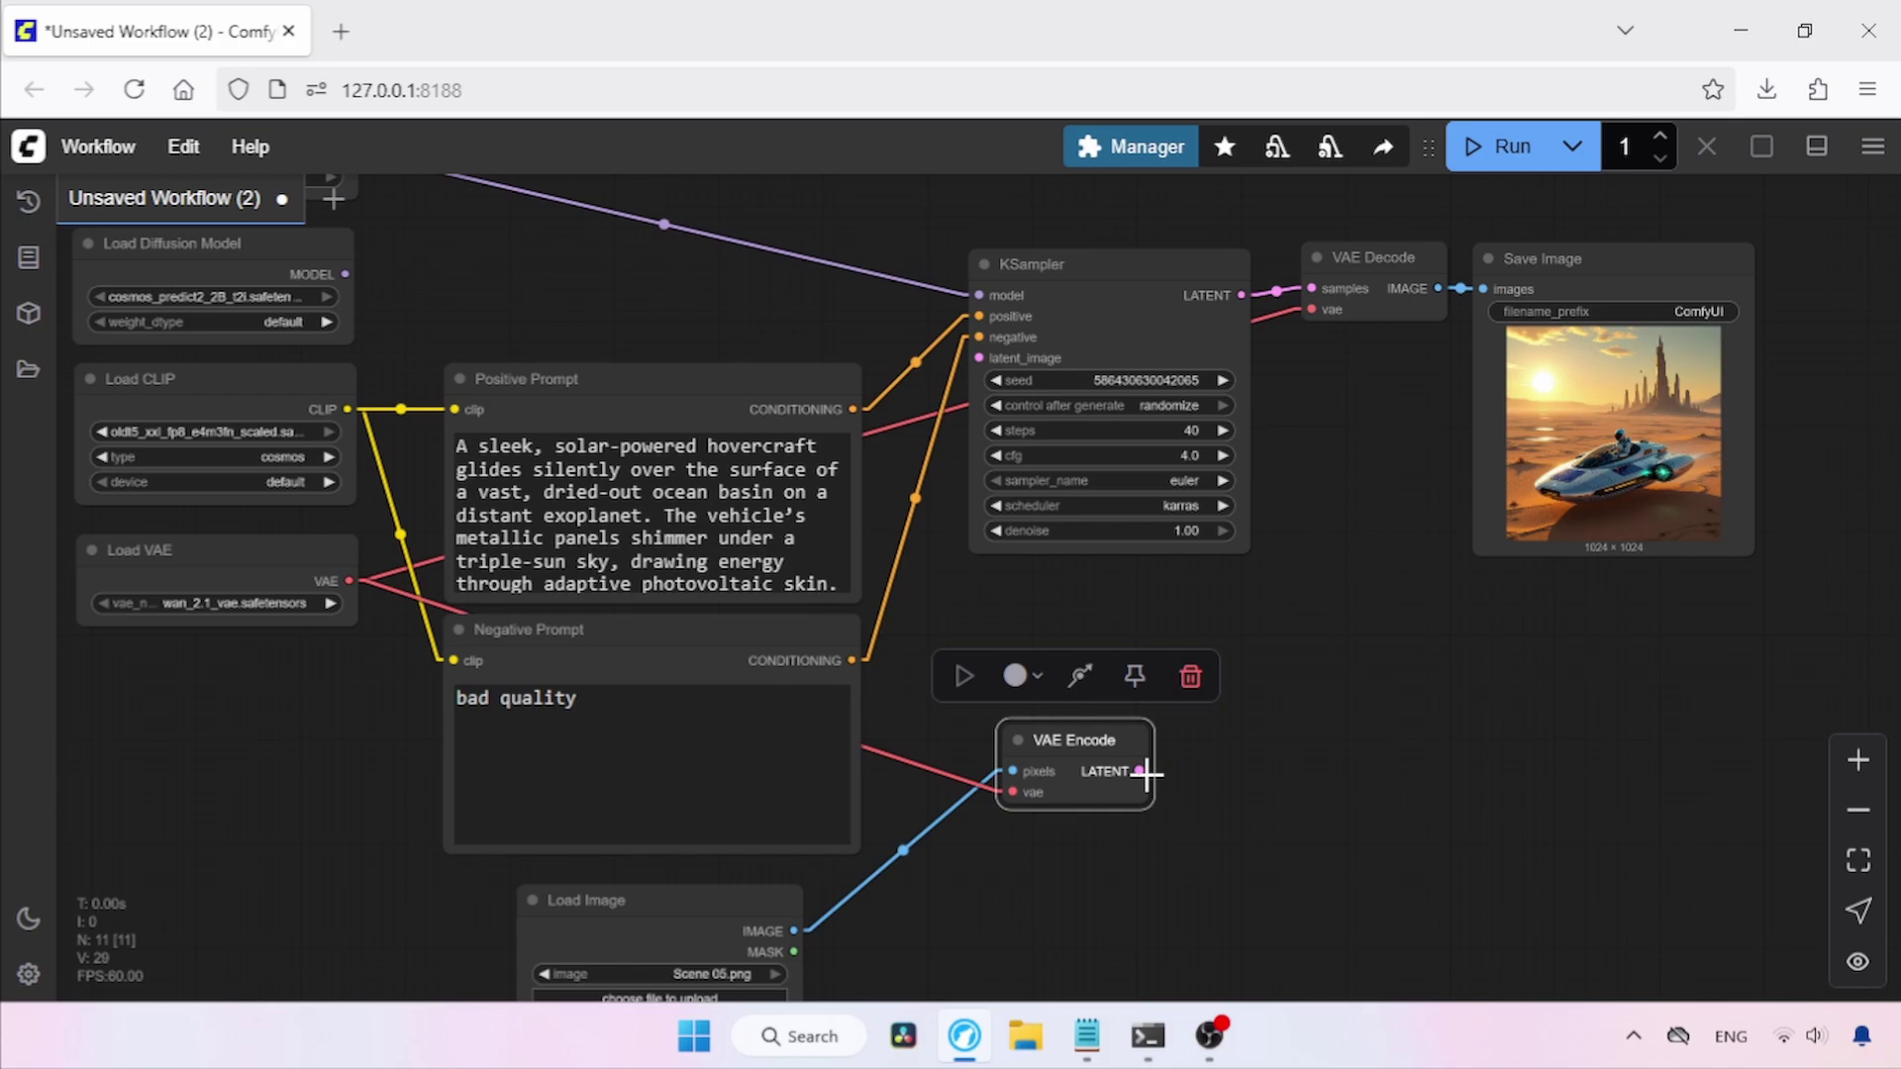
pyautogui.moveTo(1146, 773); pyautogui.dragTo(979, 358)
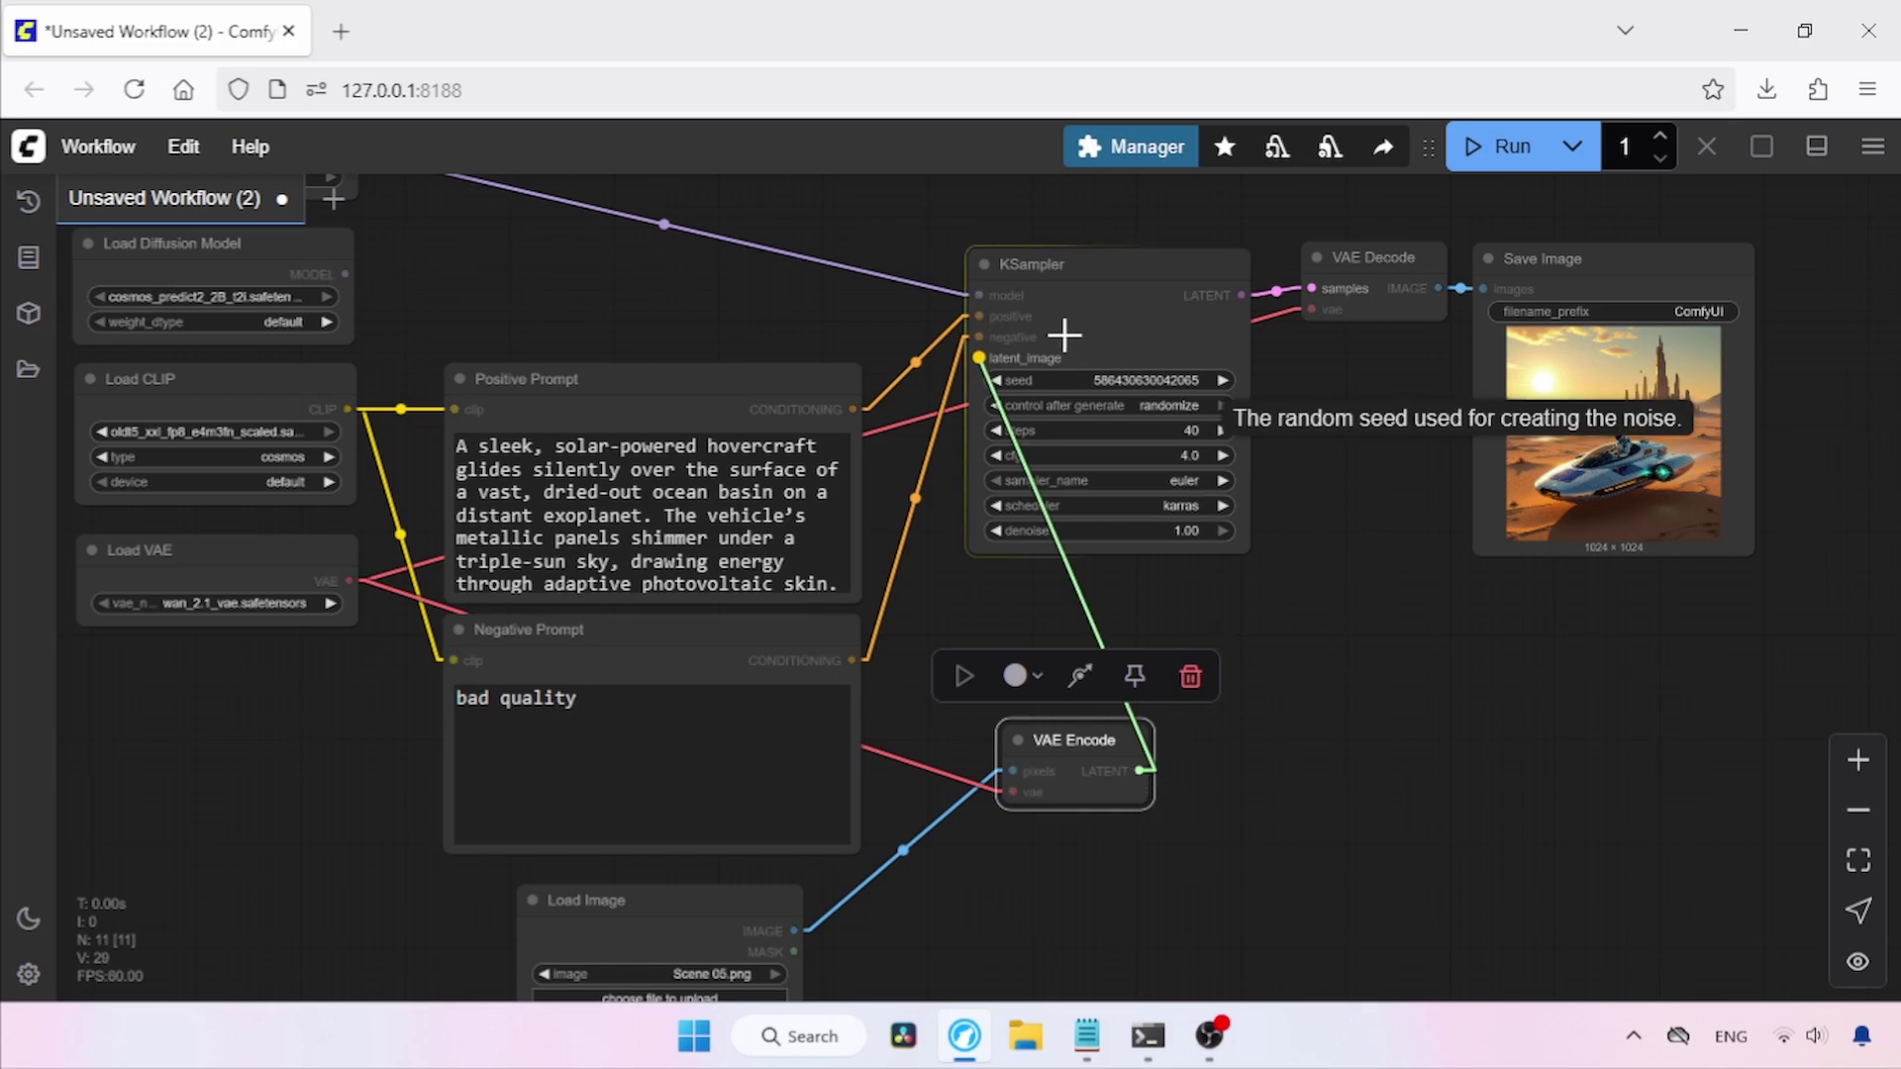
# Set the KSampler's denoise to 0.55.
pyautogui.scroll(1, 1473, 769)
pyautogui.click(1858, 760)
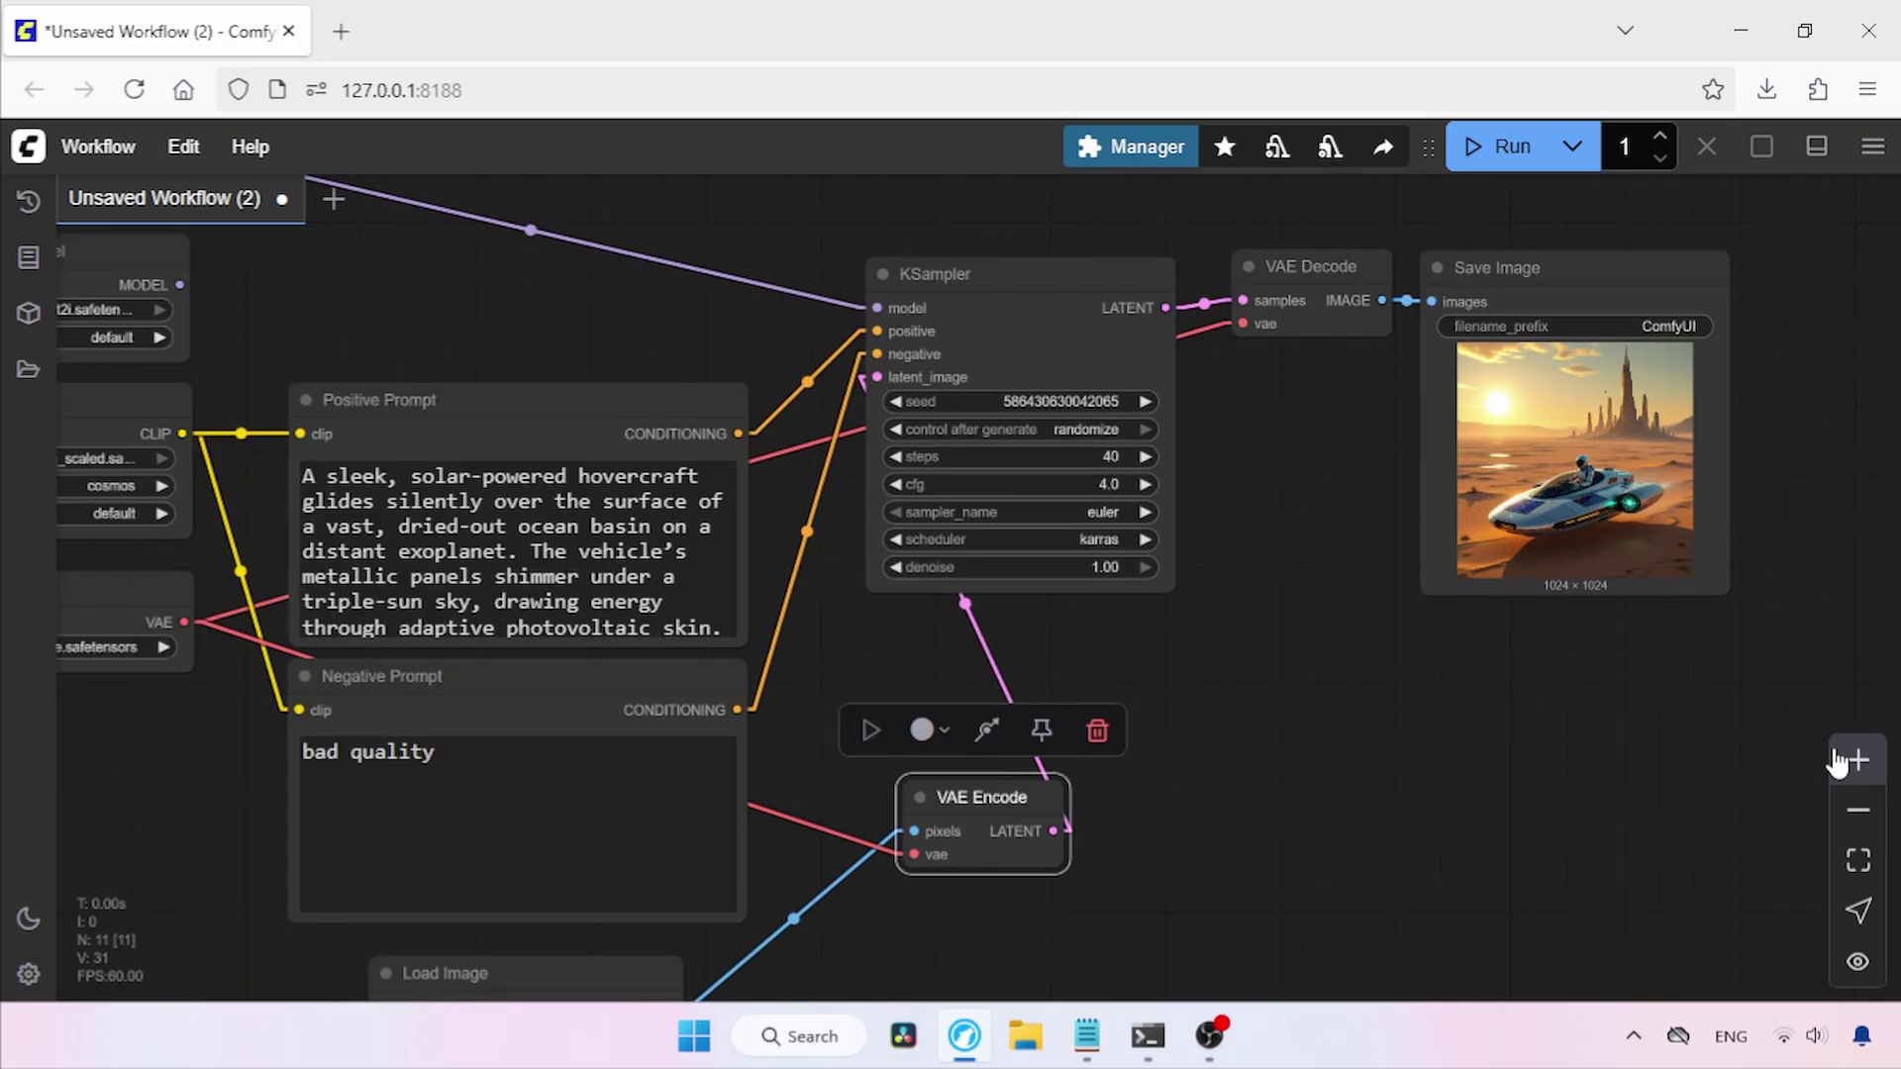
pyautogui.scroll(1, 1136, 594)
pyautogui.click(1186, 592)
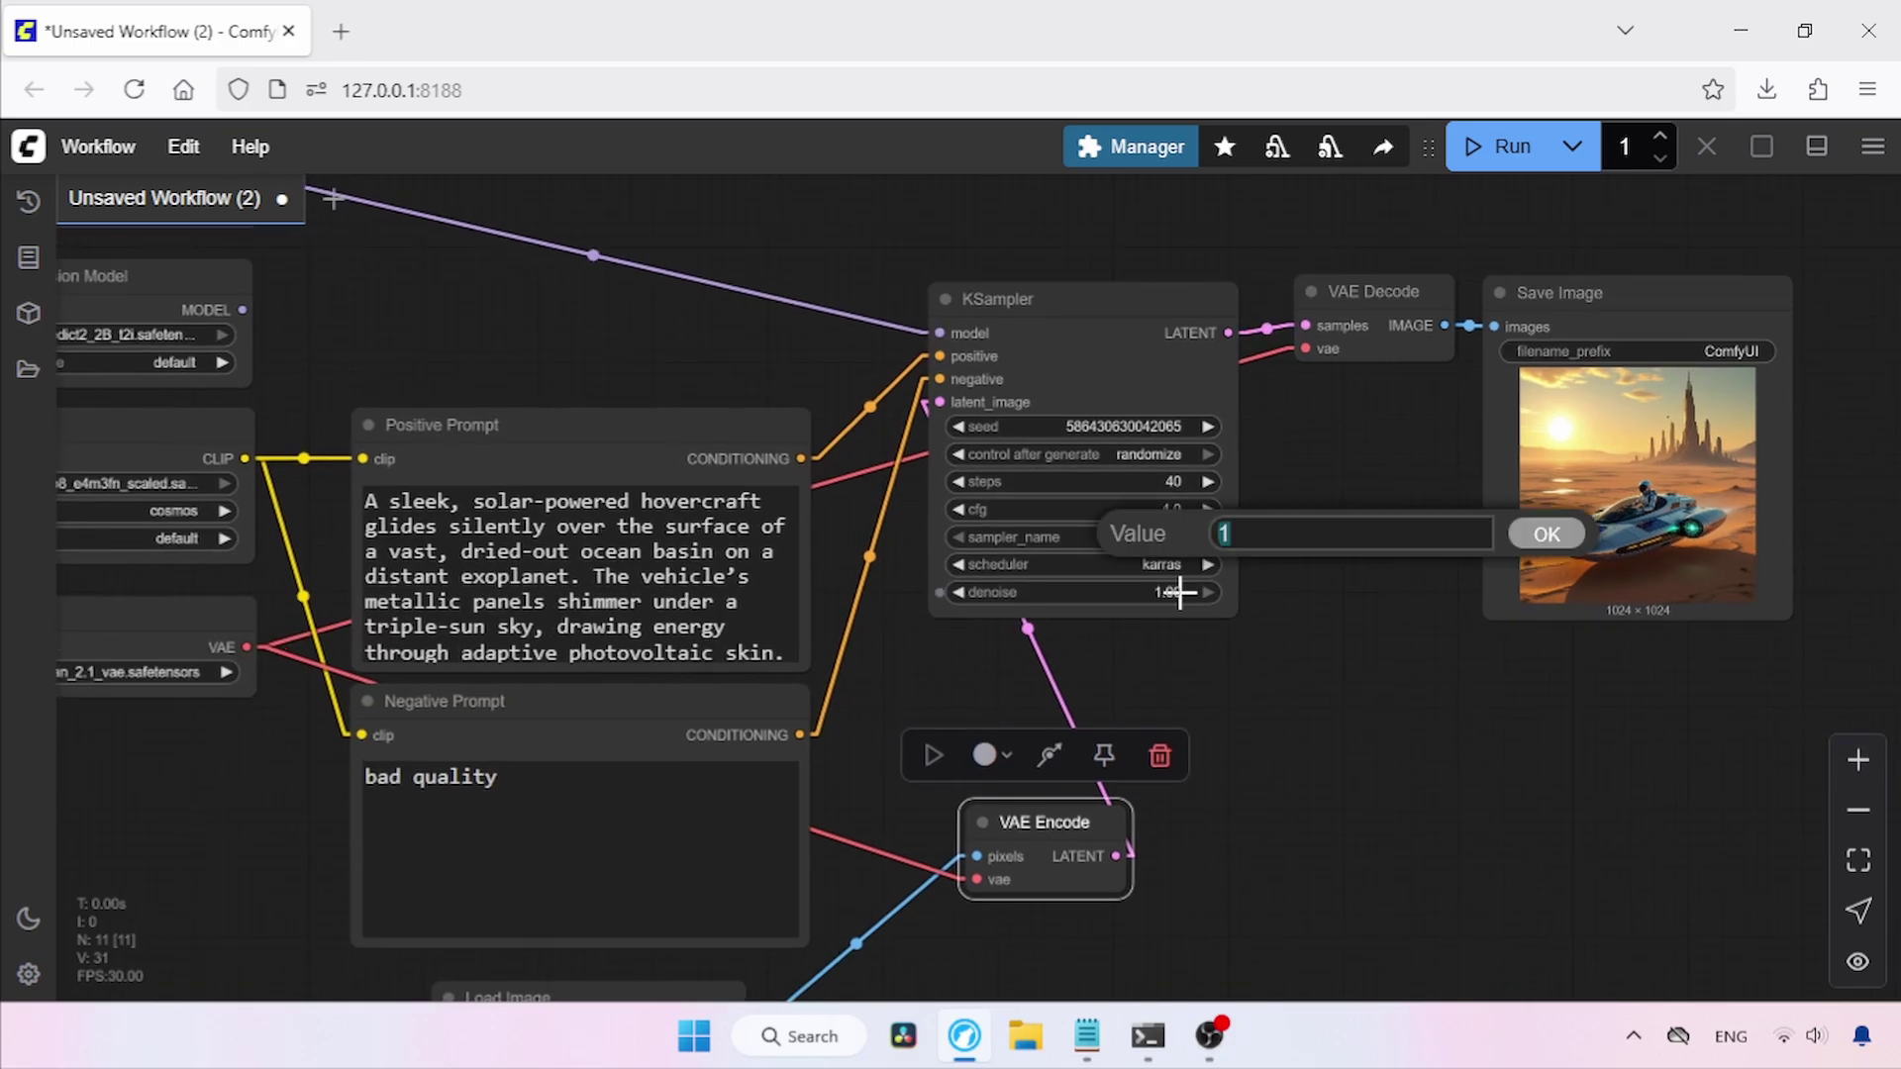
pyautogui.write('0.5')
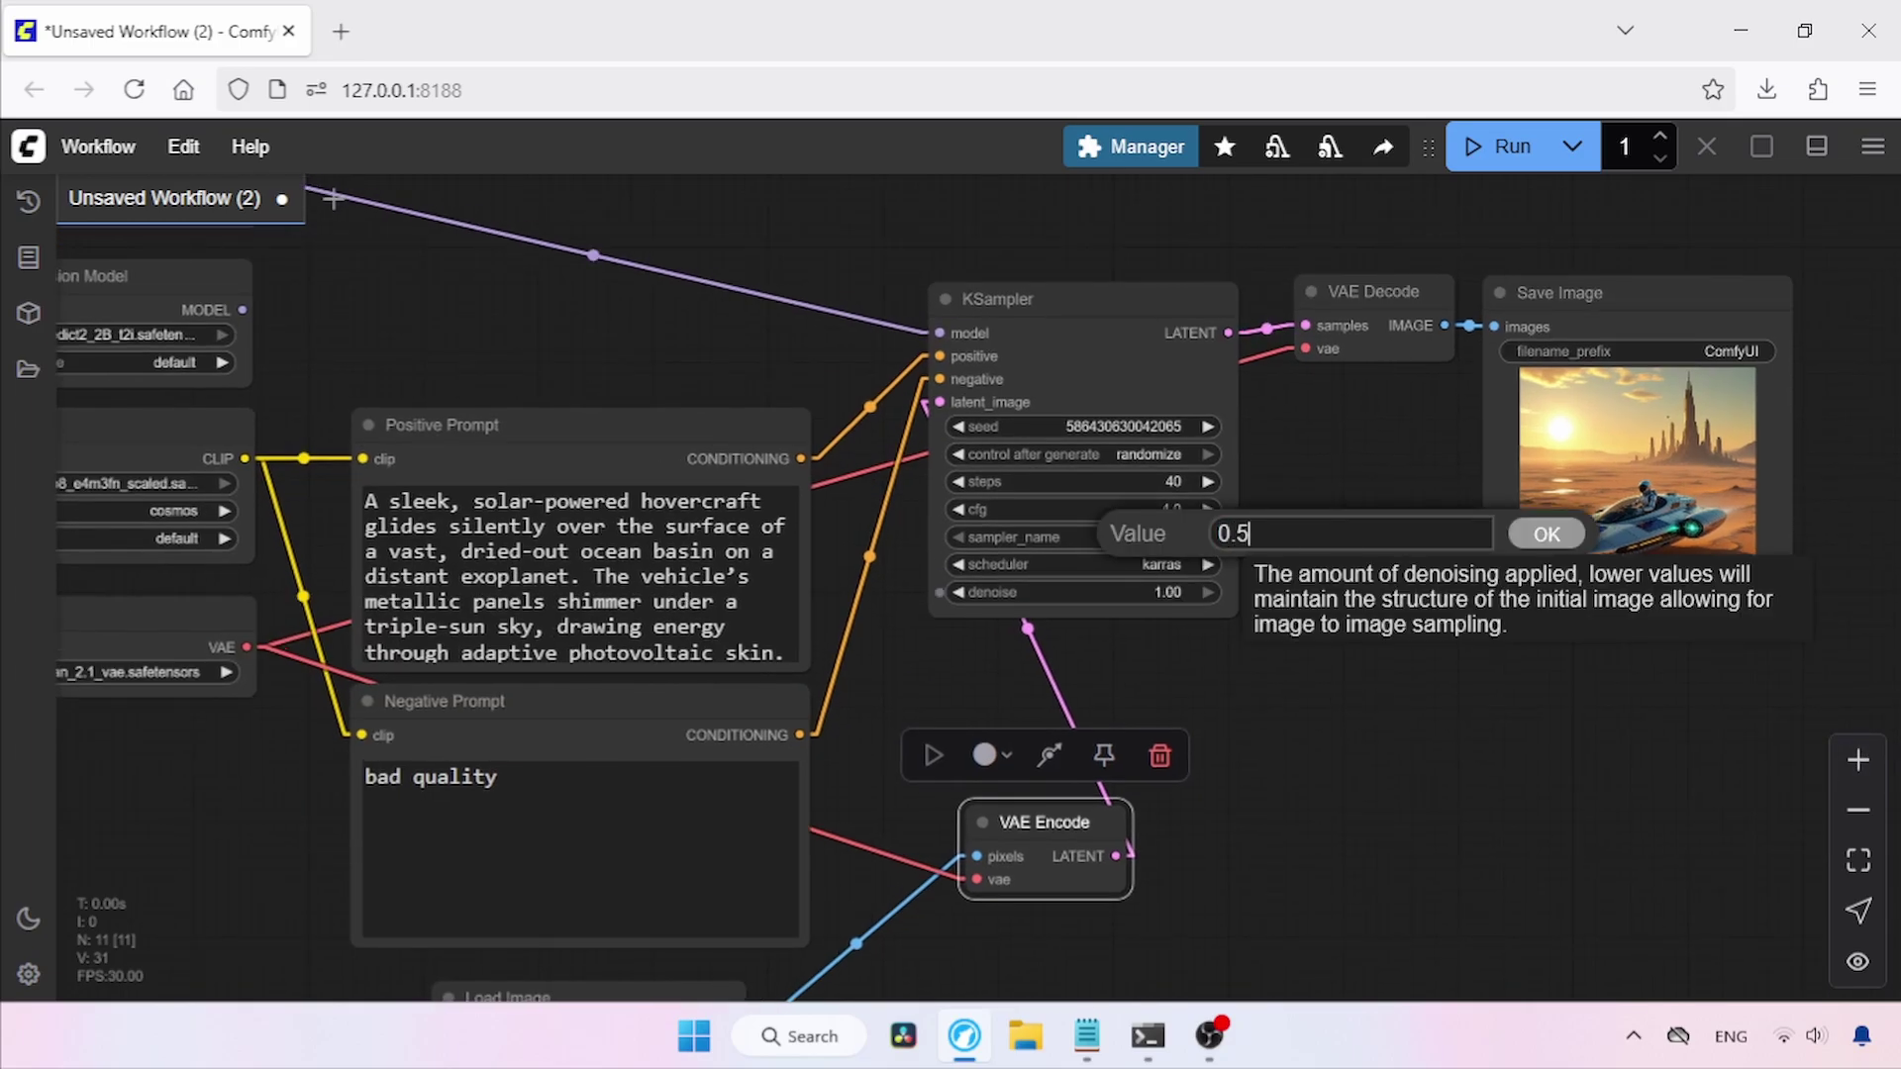
pyautogui.write('5')
pyautogui.press('Return')
# Replace the Positive Prompt text with "a fox sitting on a rock, realistic, cinematic, 4k quality".
pyautogui.click(537, 569)
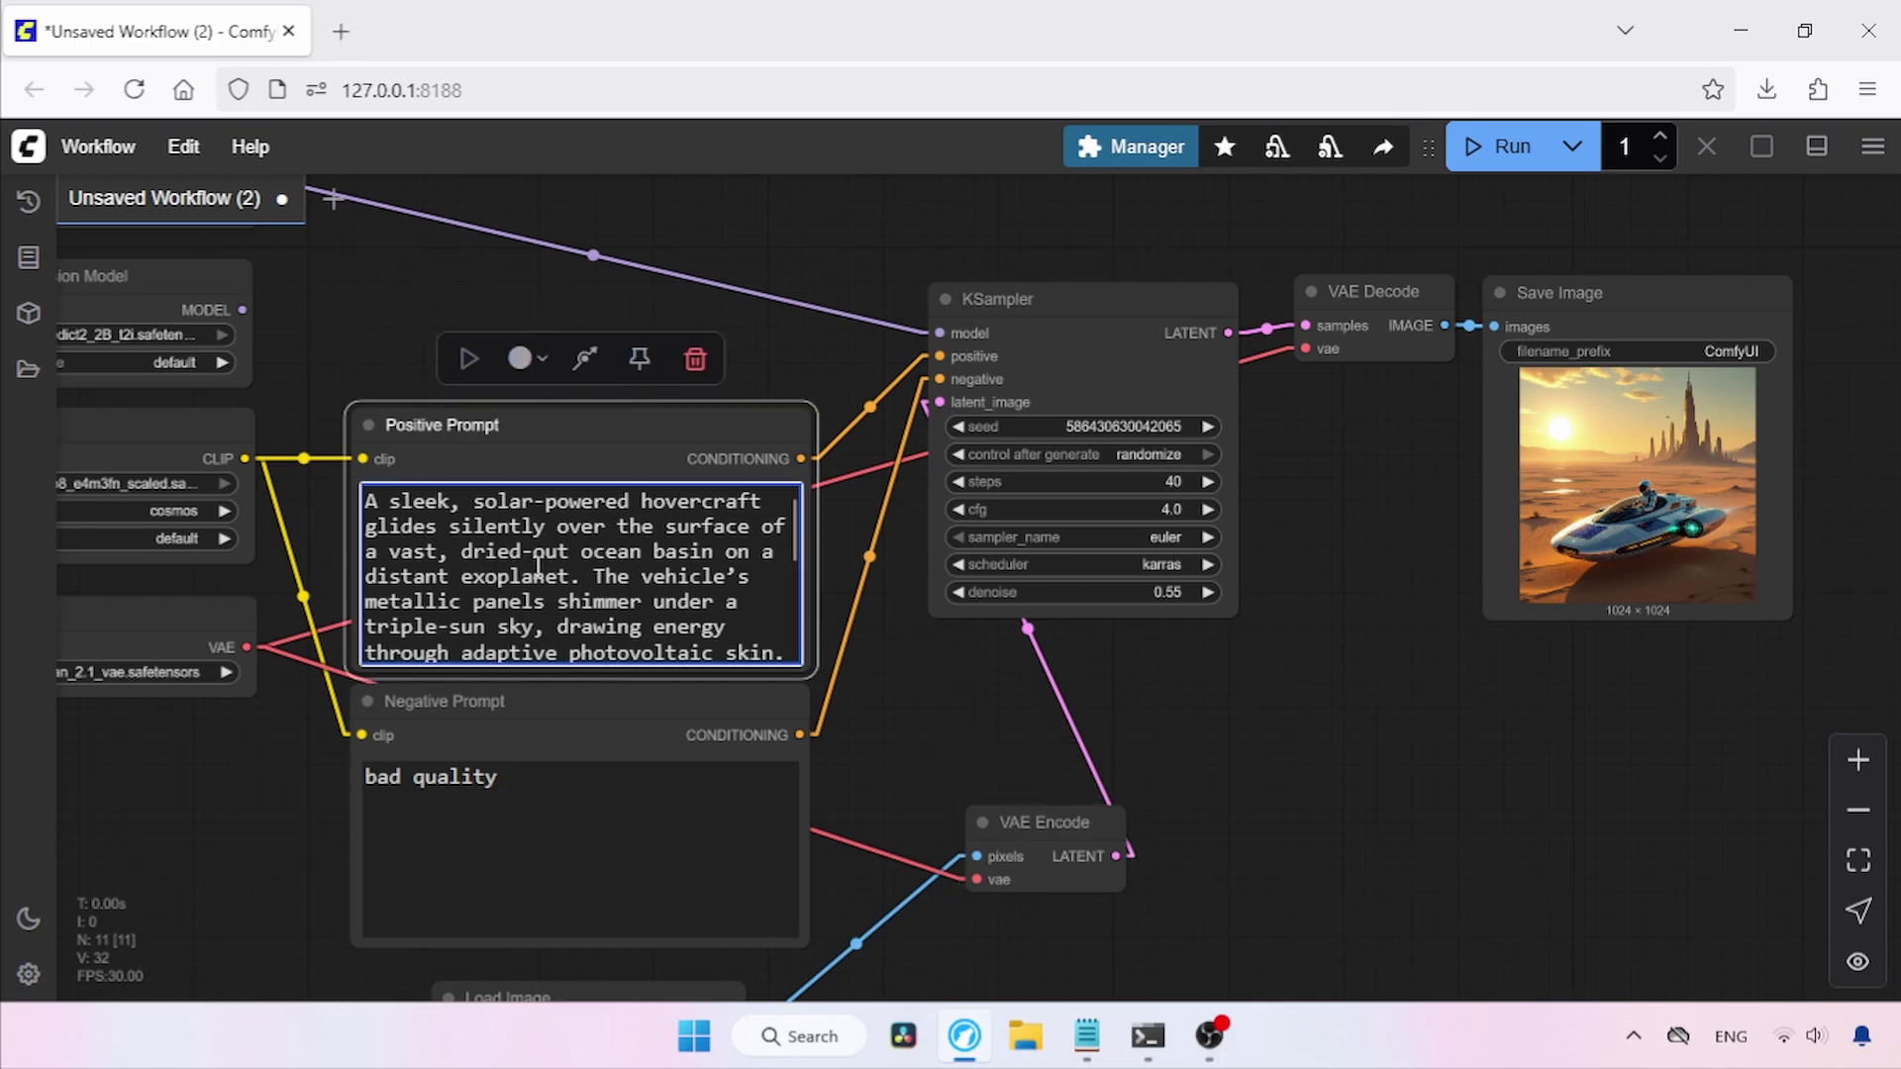
pyautogui.hotkey('ctrl', 'a')
pyautogui.press('BackSpace')
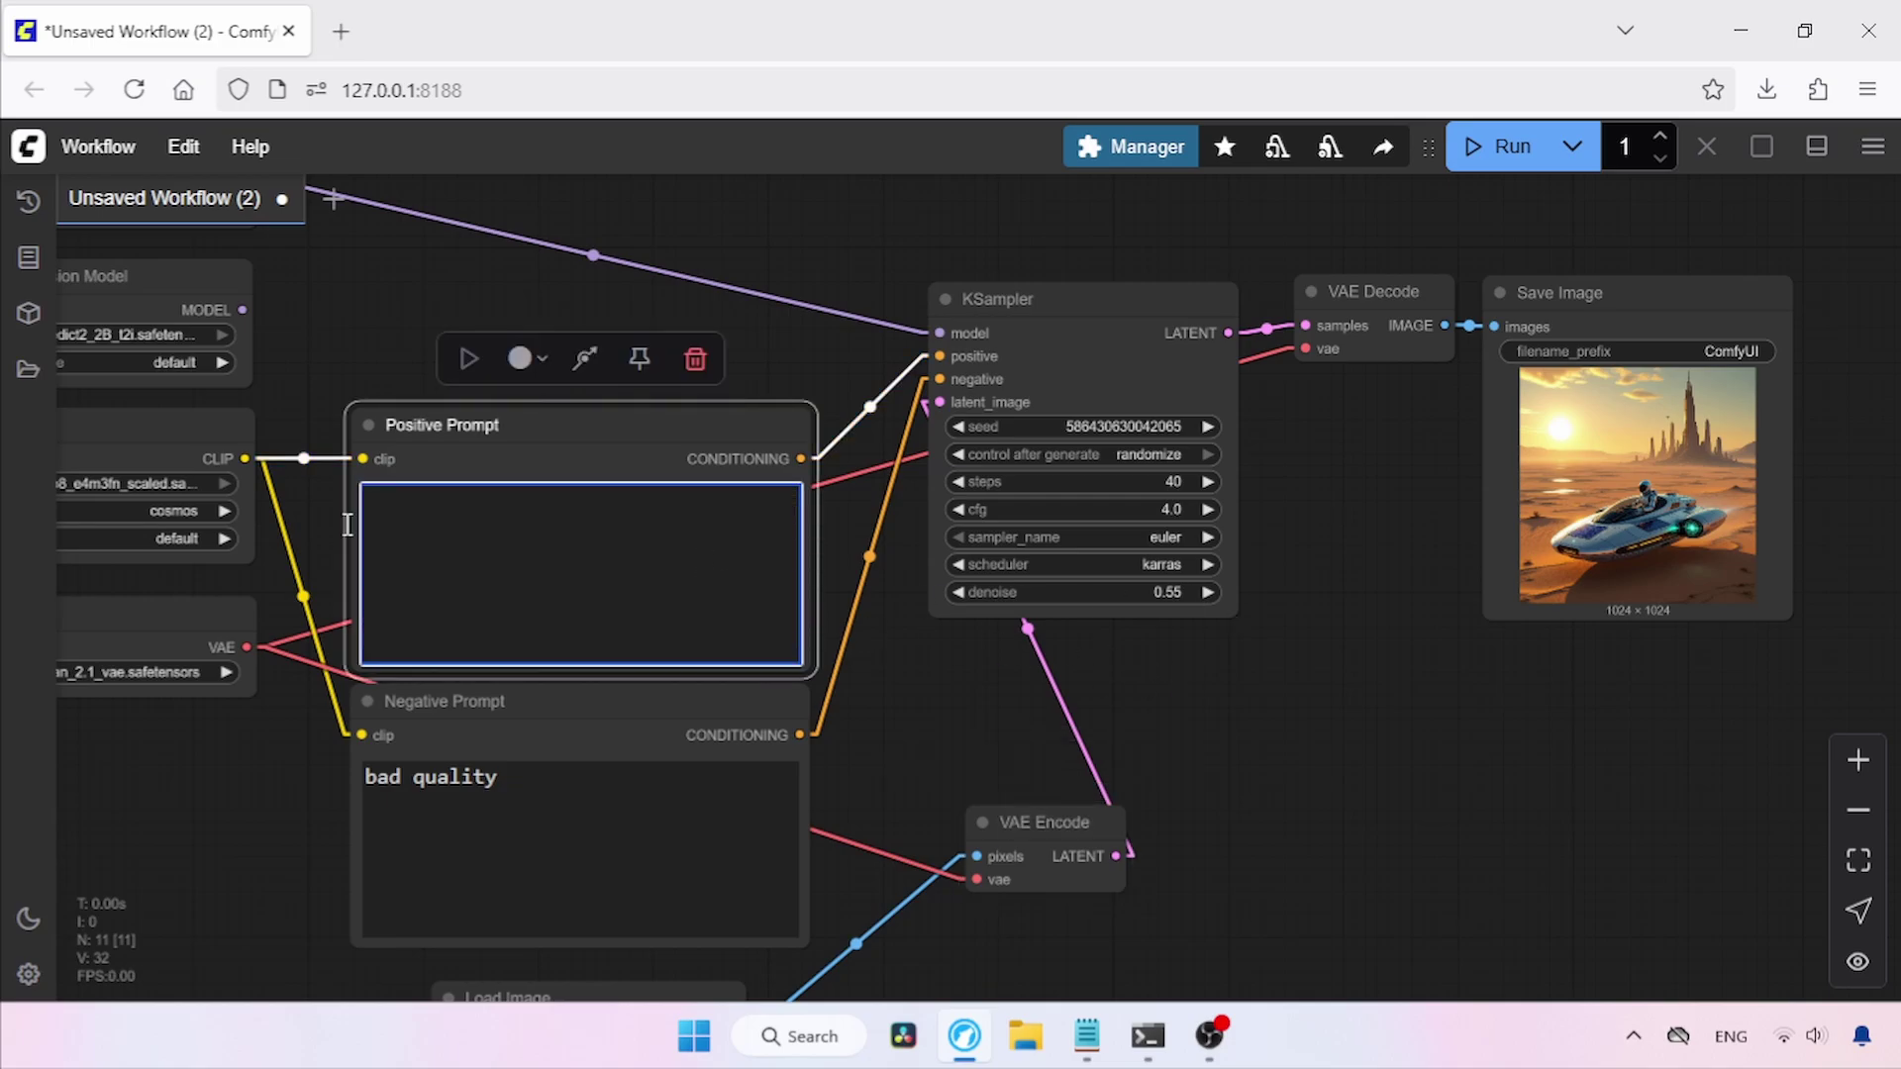
pyautogui.scroll(-5, 1298, 360)
pyautogui.scroll(4, 1298, 360)
pyautogui.write('a fox sitting on a ro')
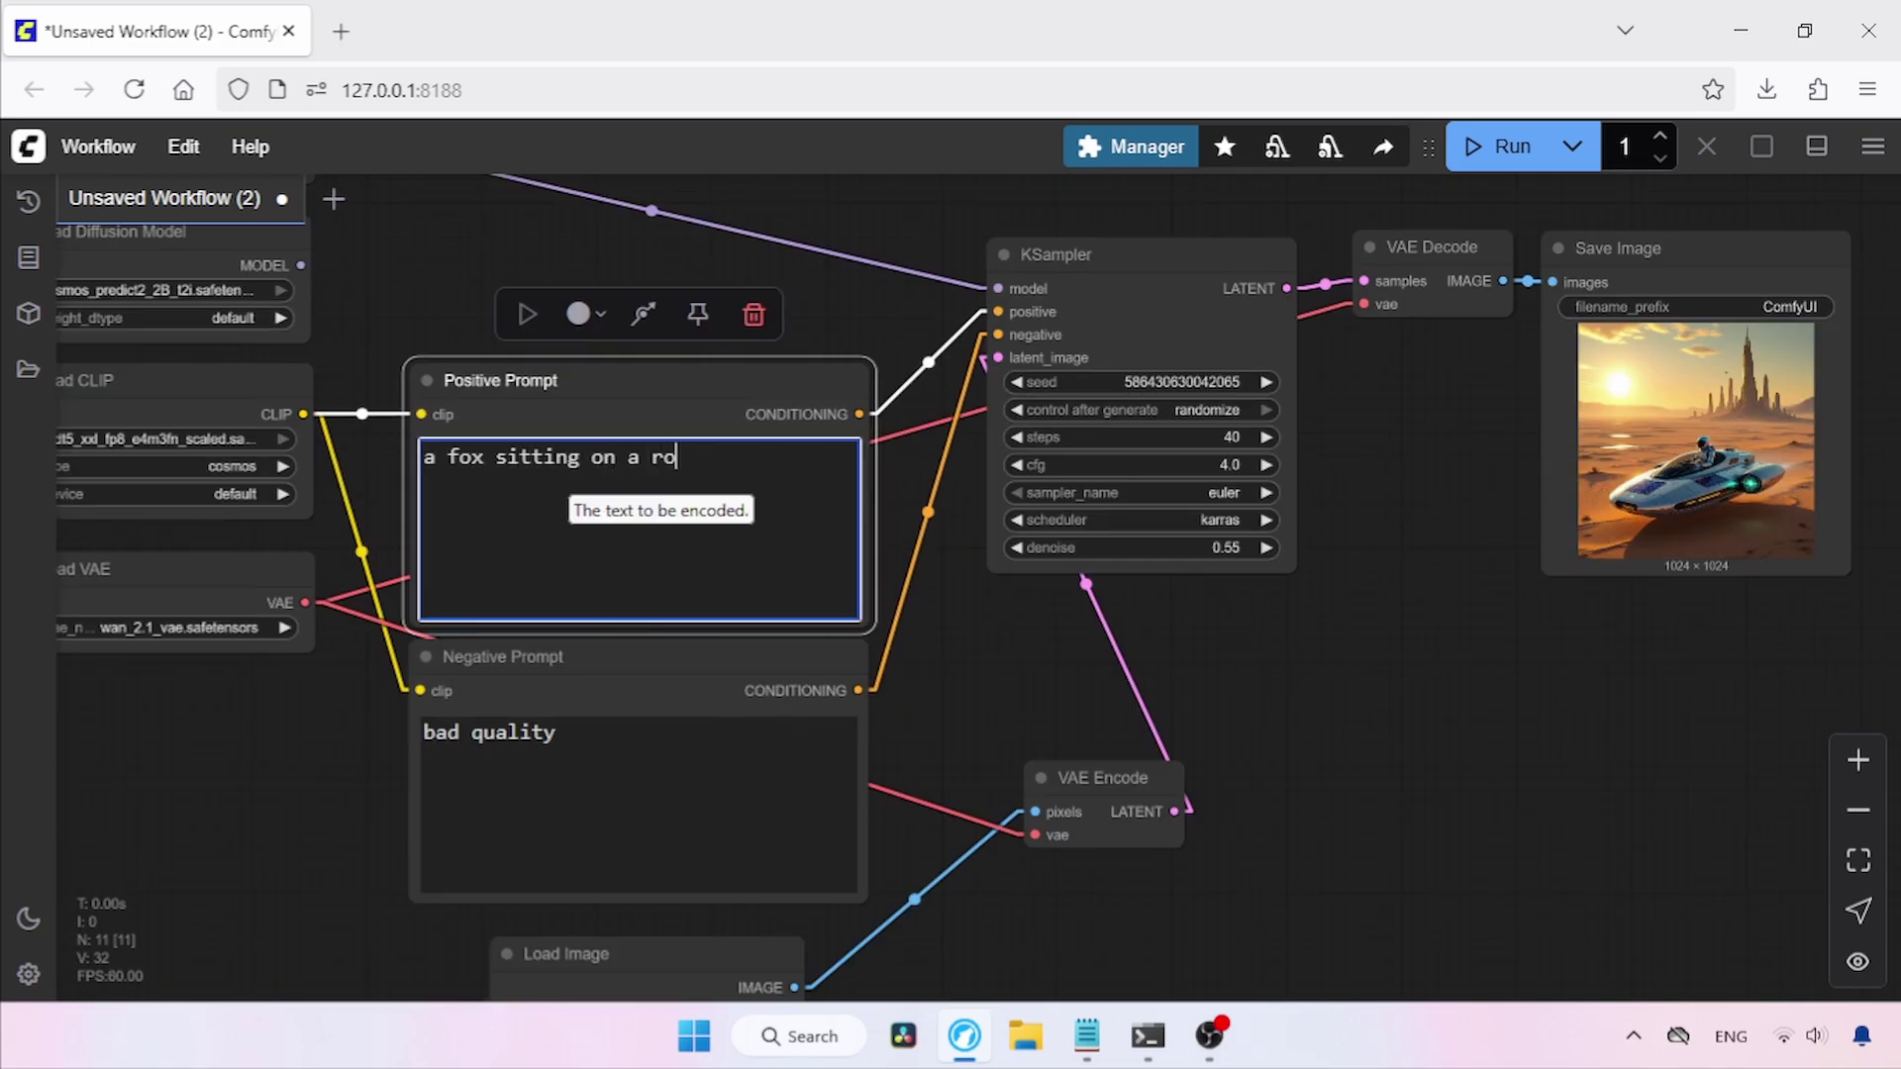
pyautogui.write('ck, realistic, cinematic')
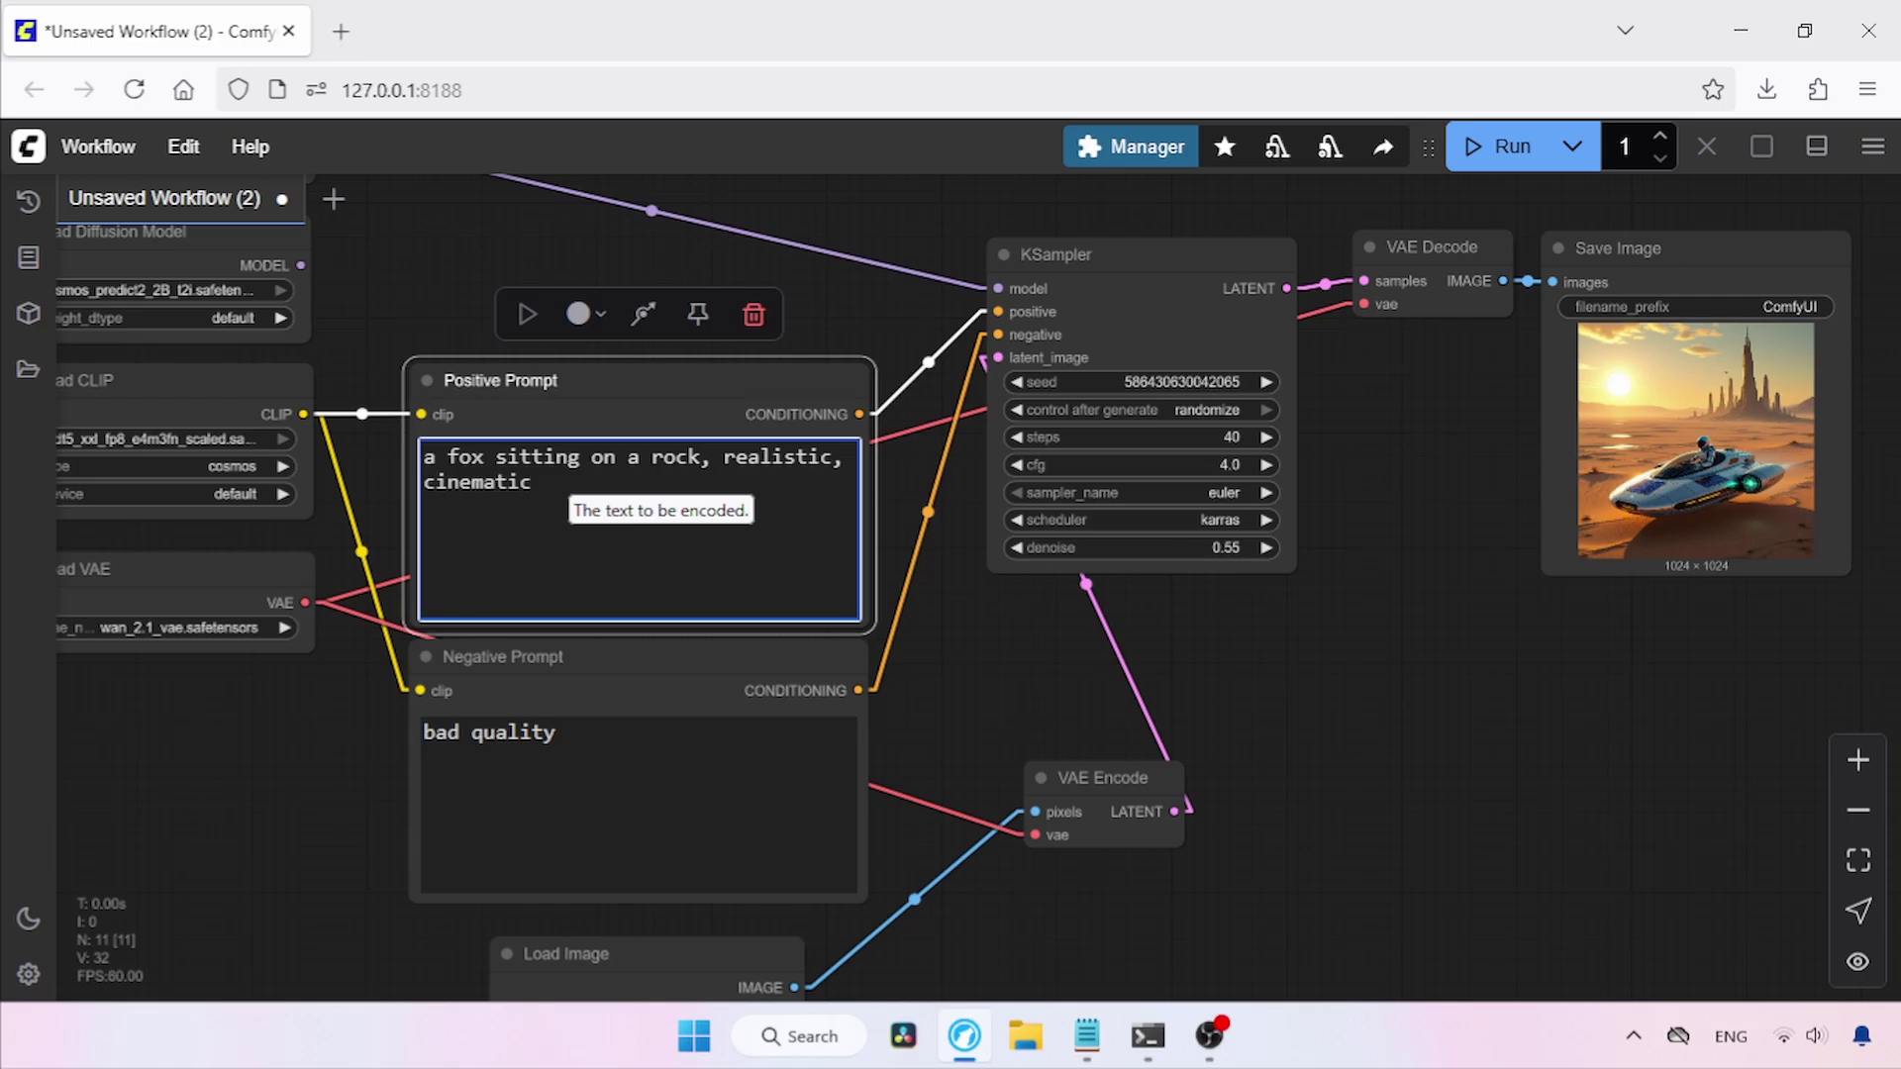
pyautogui.write(', 4k quality')
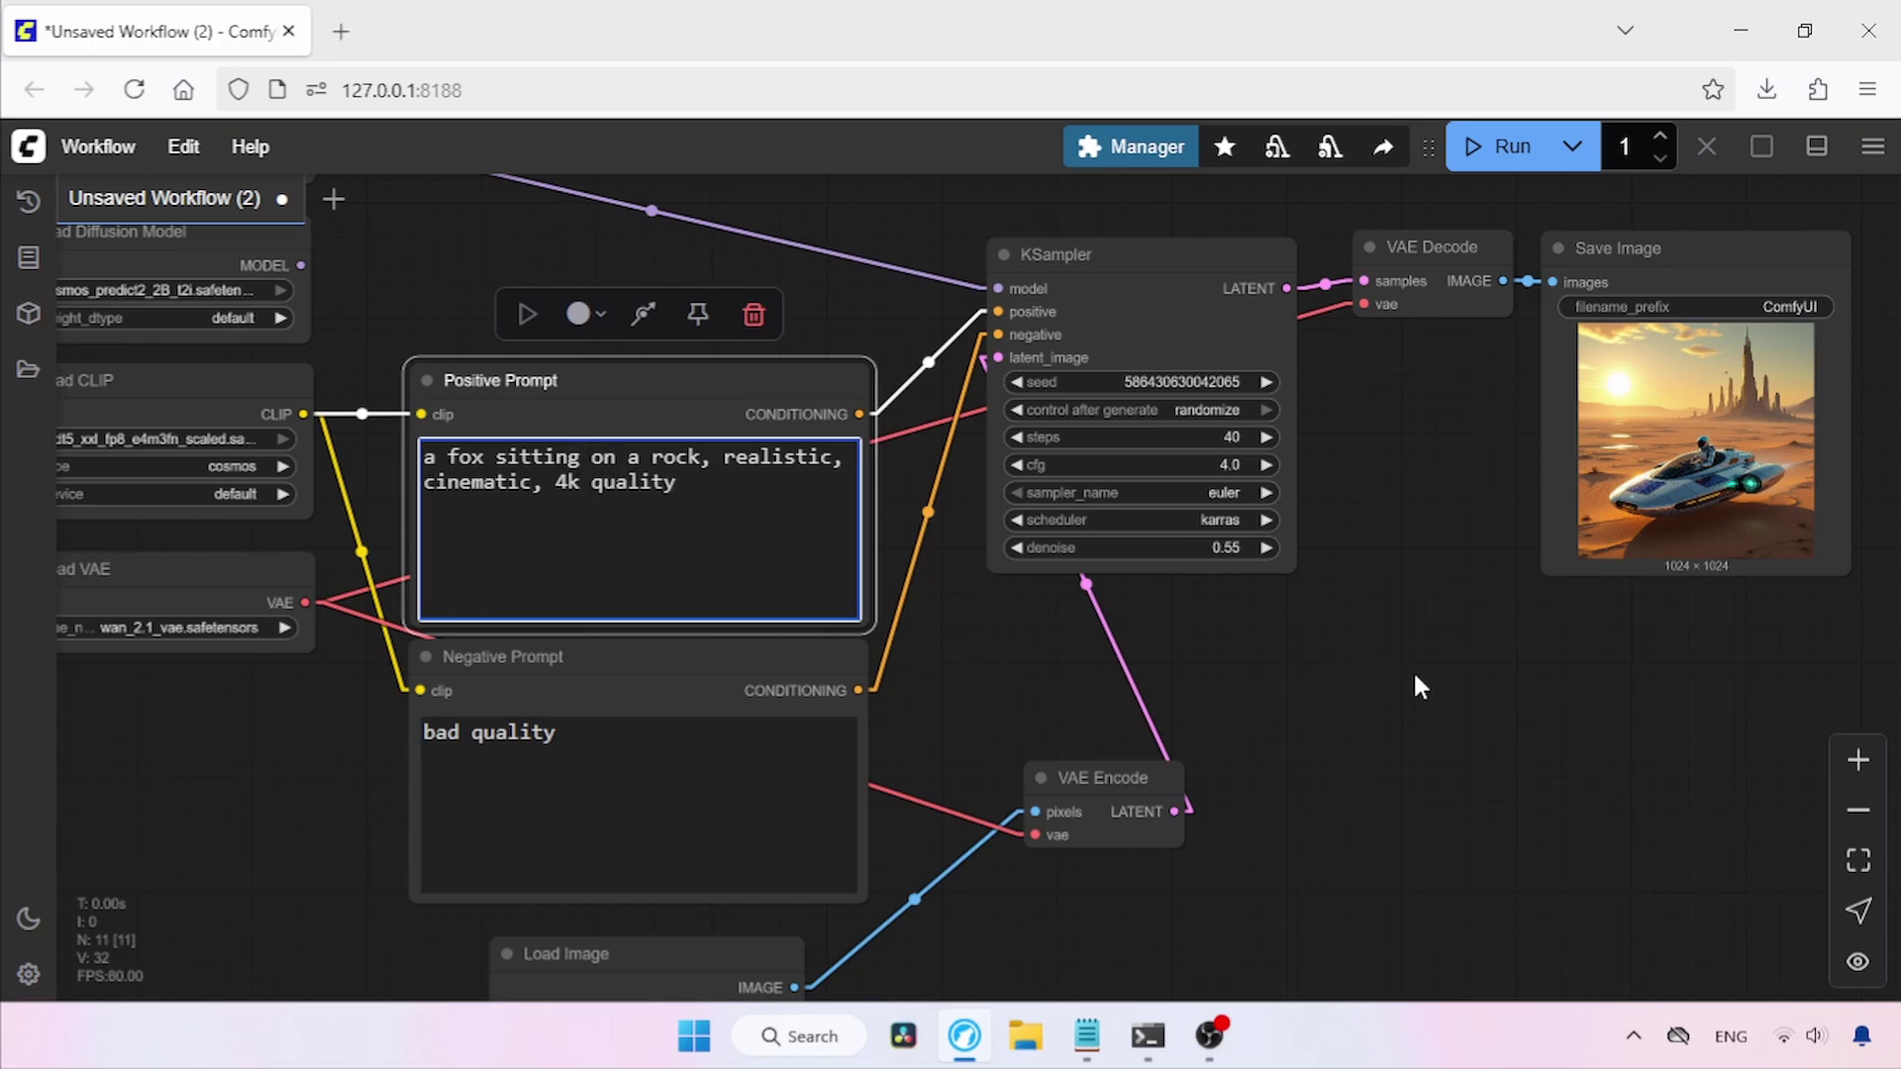
# Connect the Load Diffusion Model's MODEL output to the KSampler's model input and run the workflow.
pyautogui.moveTo(1422, 687); pyautogui.dragTo(1512, 837)
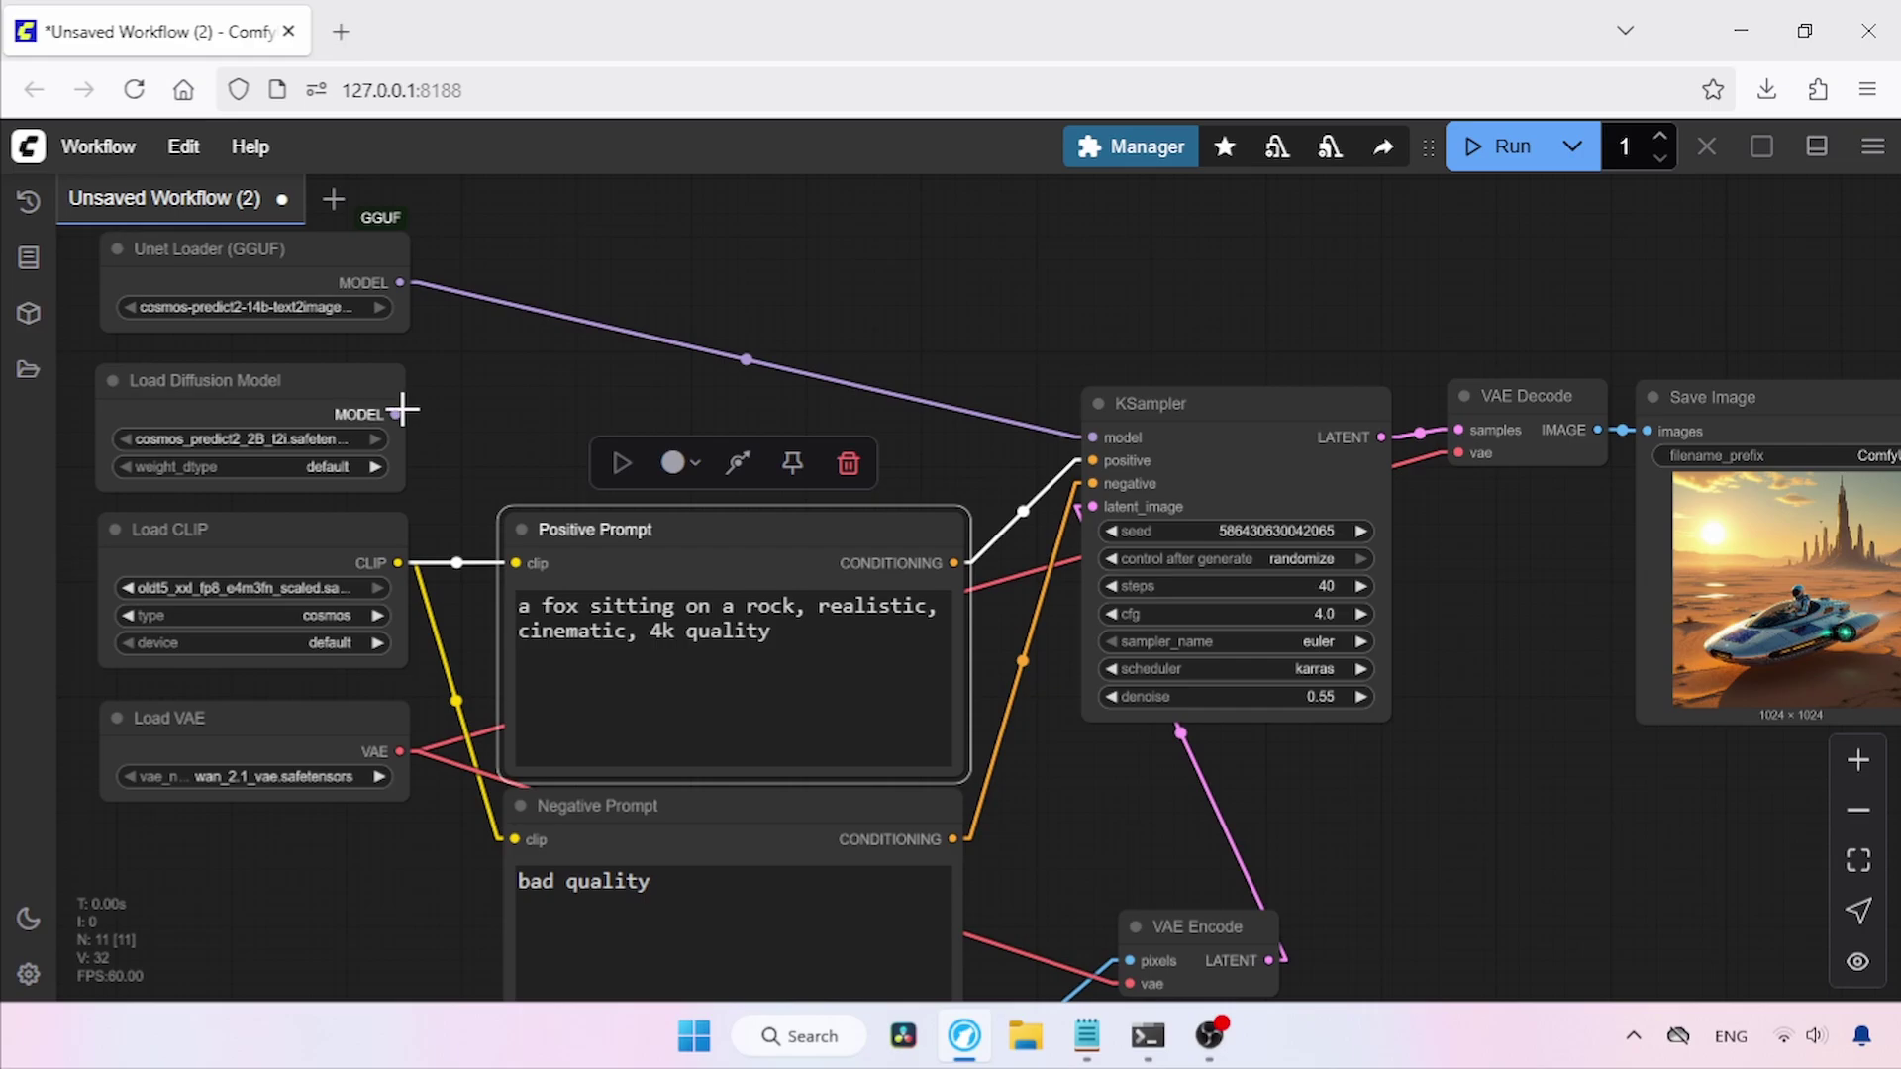
pyautogui.moveTo(396, 414); pyautogui.dragTo(1092, 436)
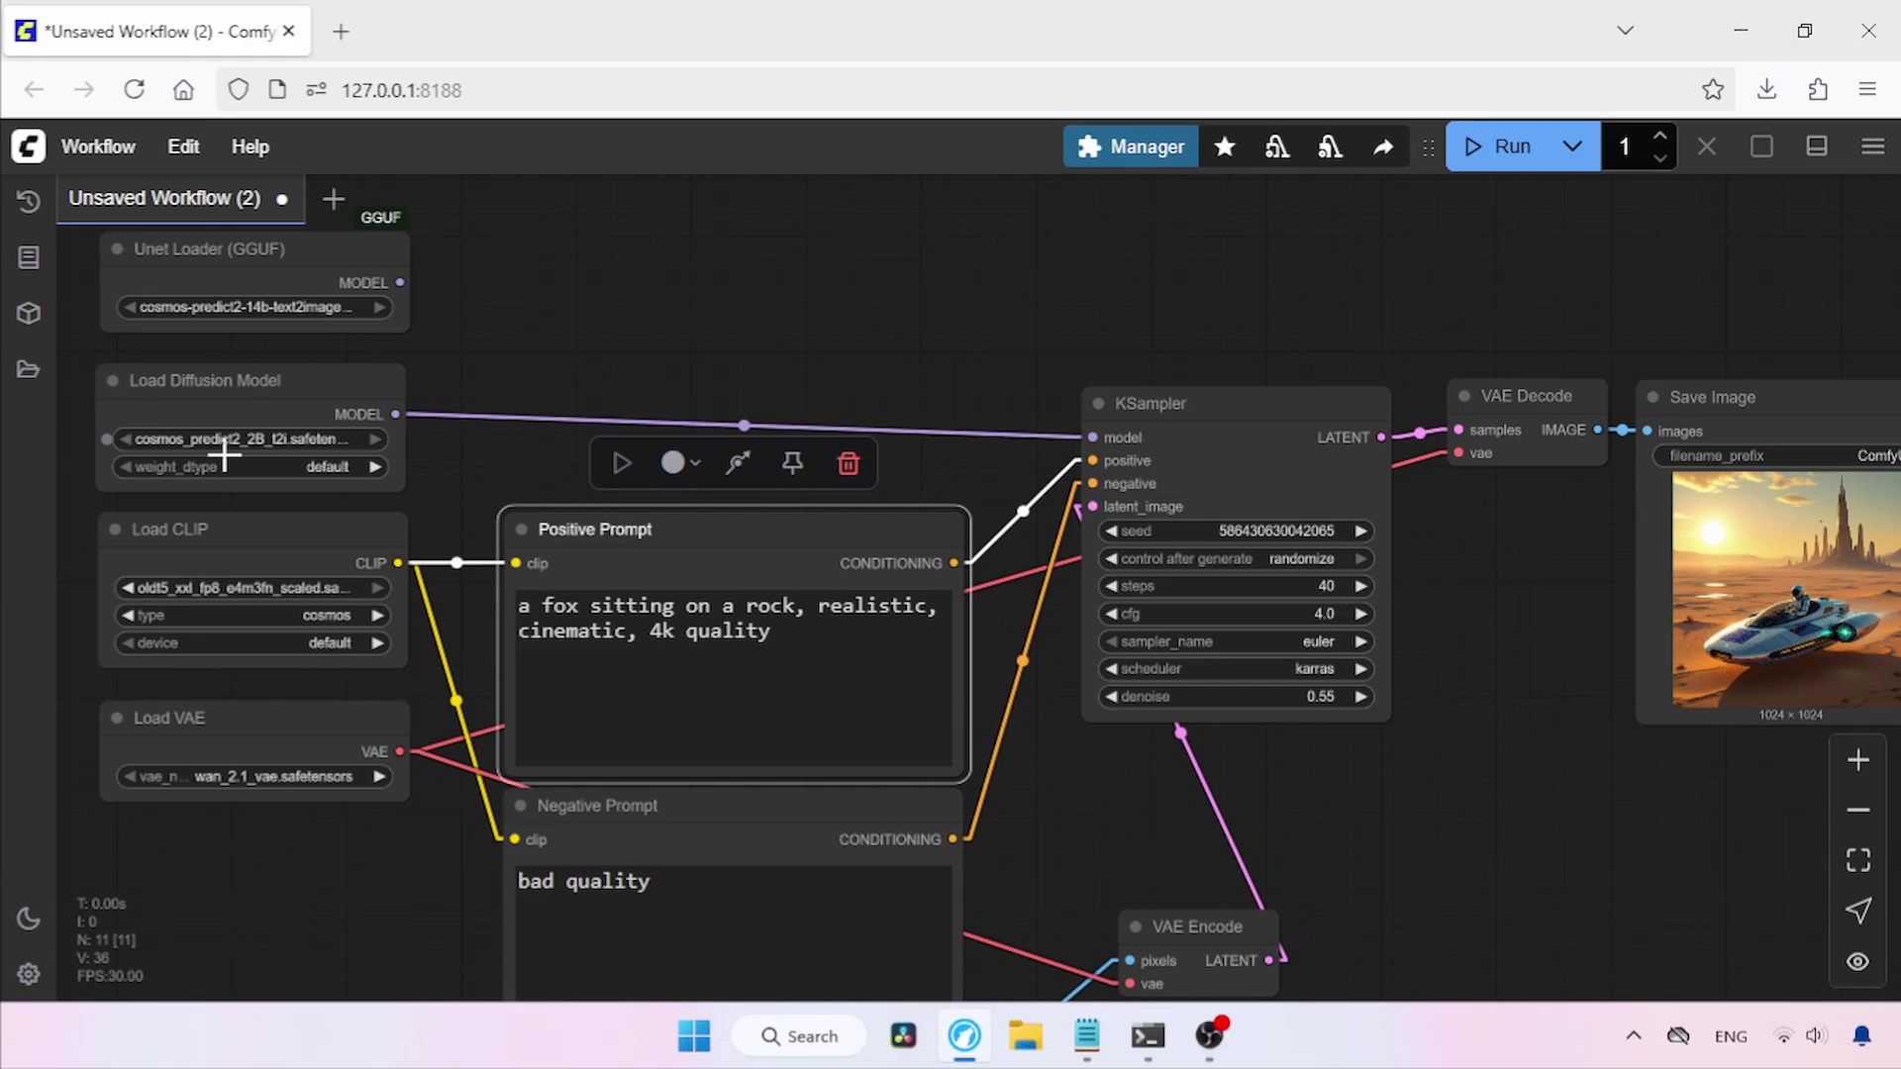
pyautogui.click(1495, 149)
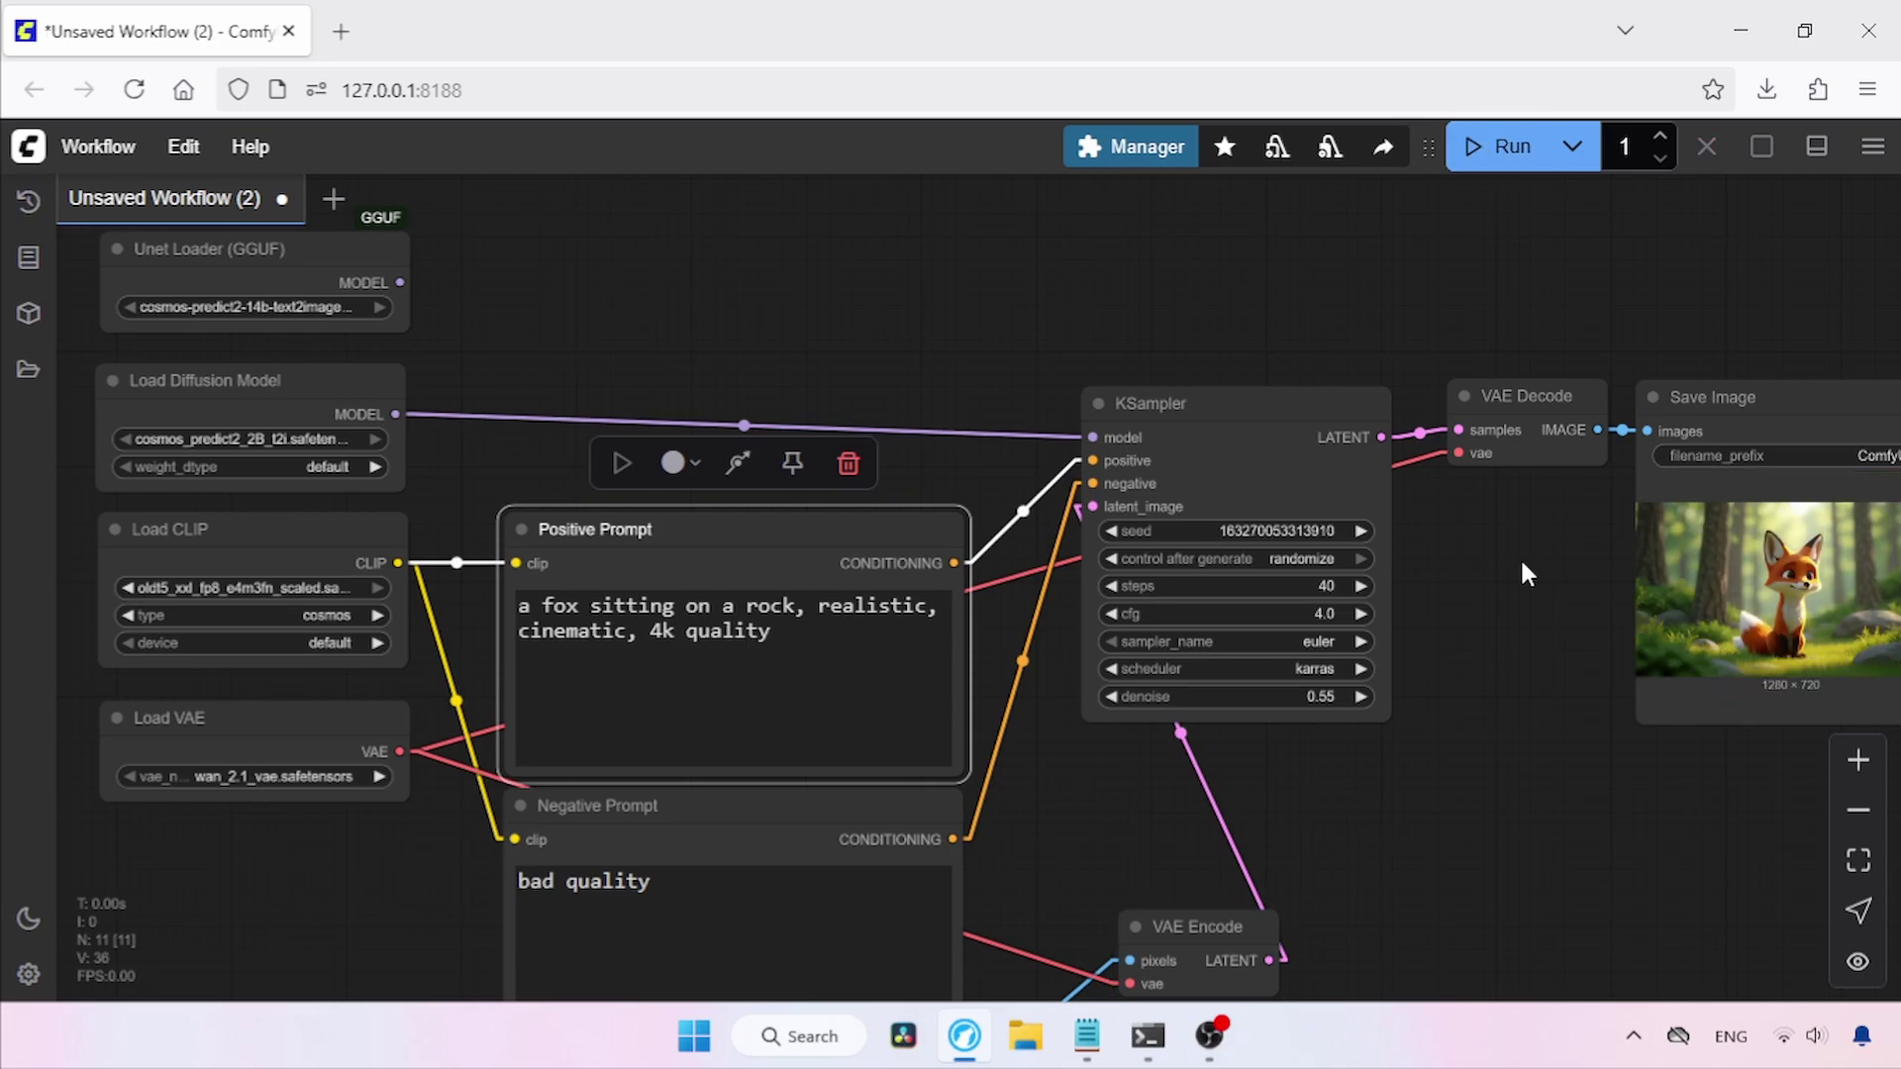
# Inspect the generated fox image from the Save Image node at full size in a separate tab and close that tab.
pyautogui.moveTo(1519, 564); pyautogui.dragTo(1193, 409)
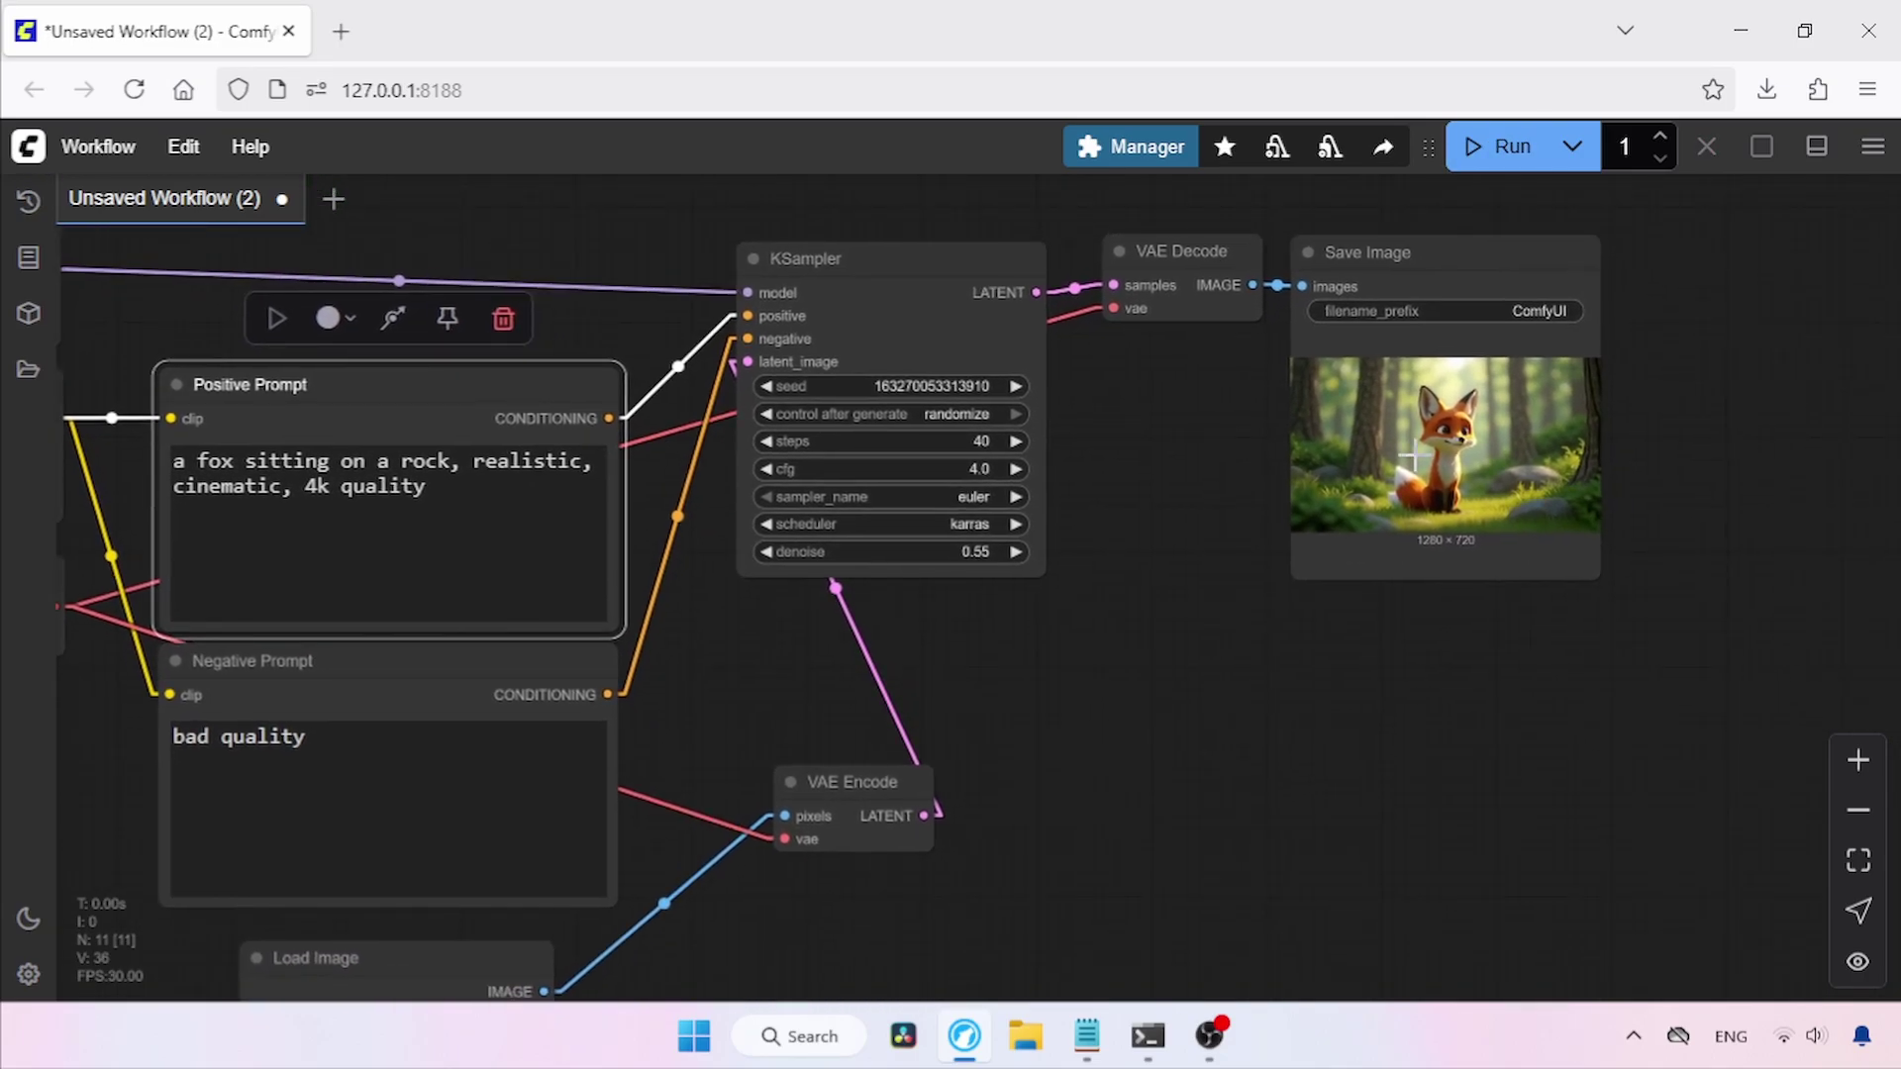
pyautogui.rightClick(1491, 420)
pyautogui.click(1540, 346)
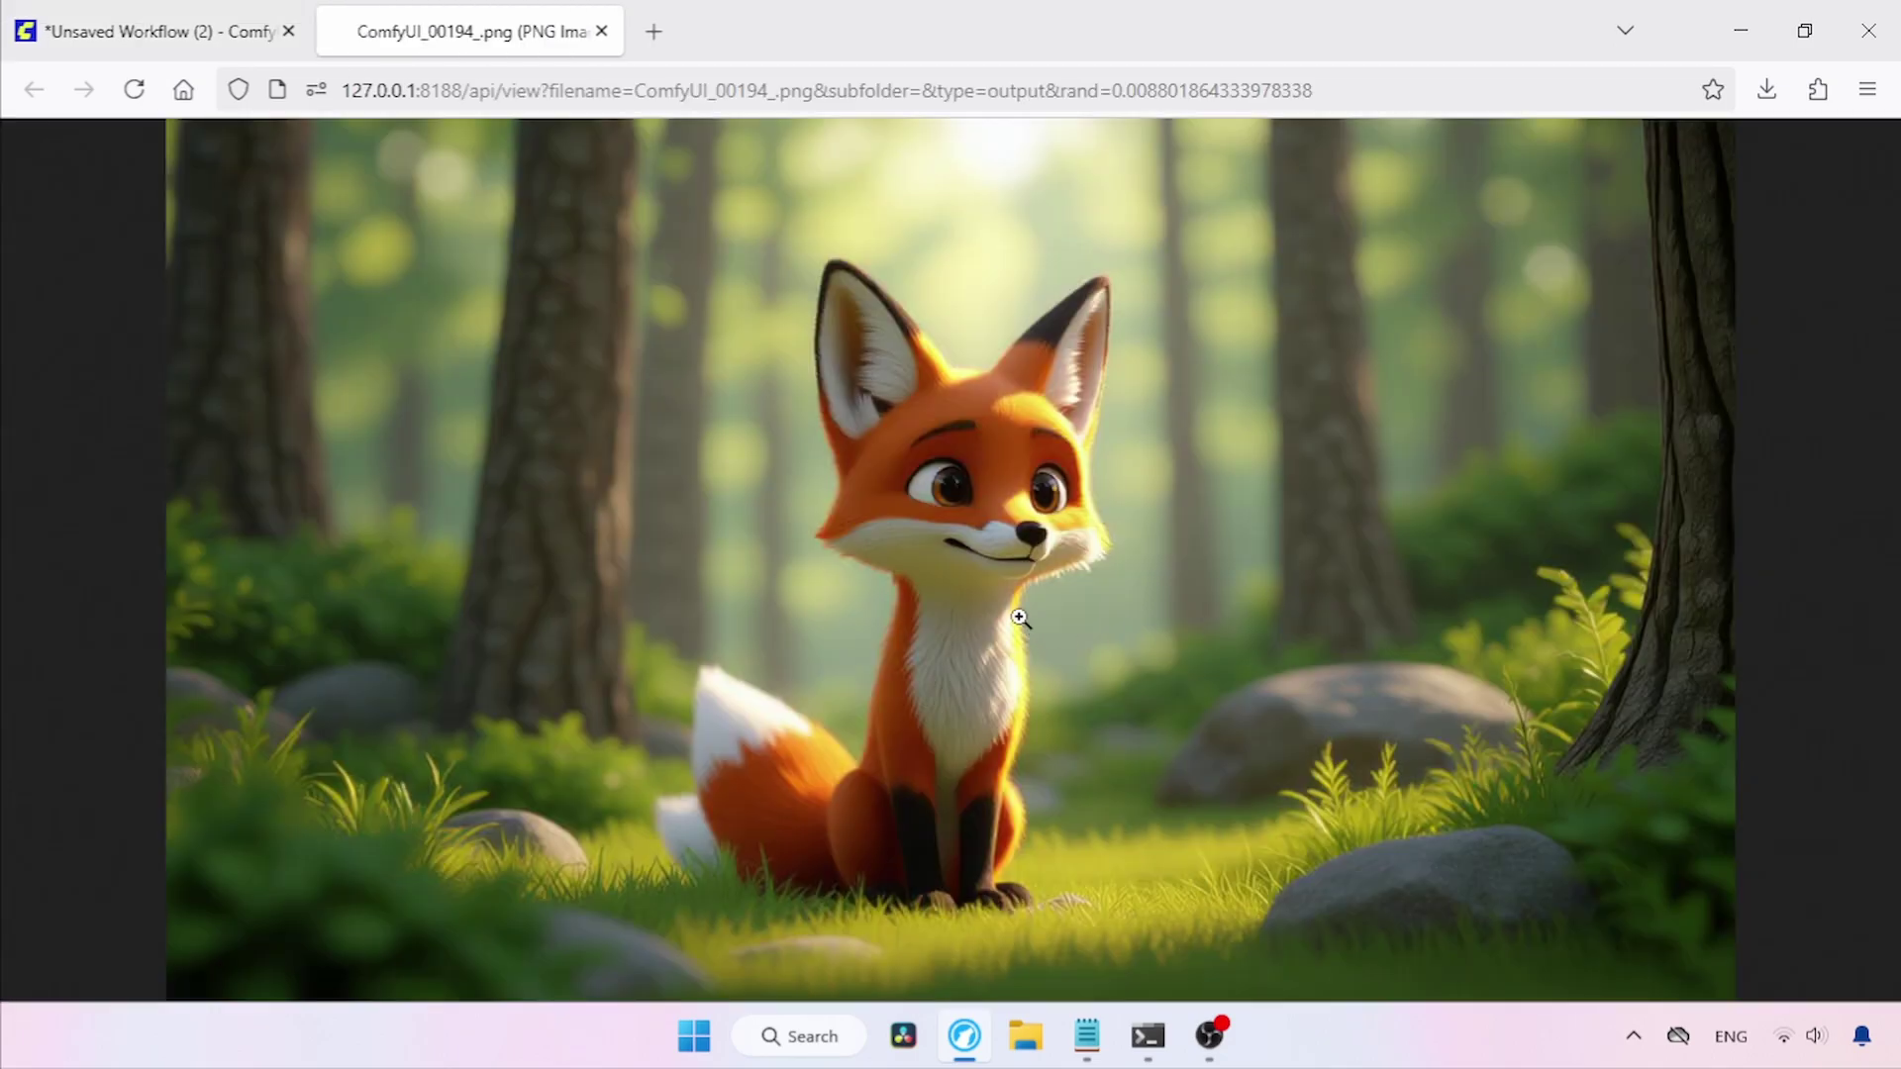
pyautogui.click(982, 622)
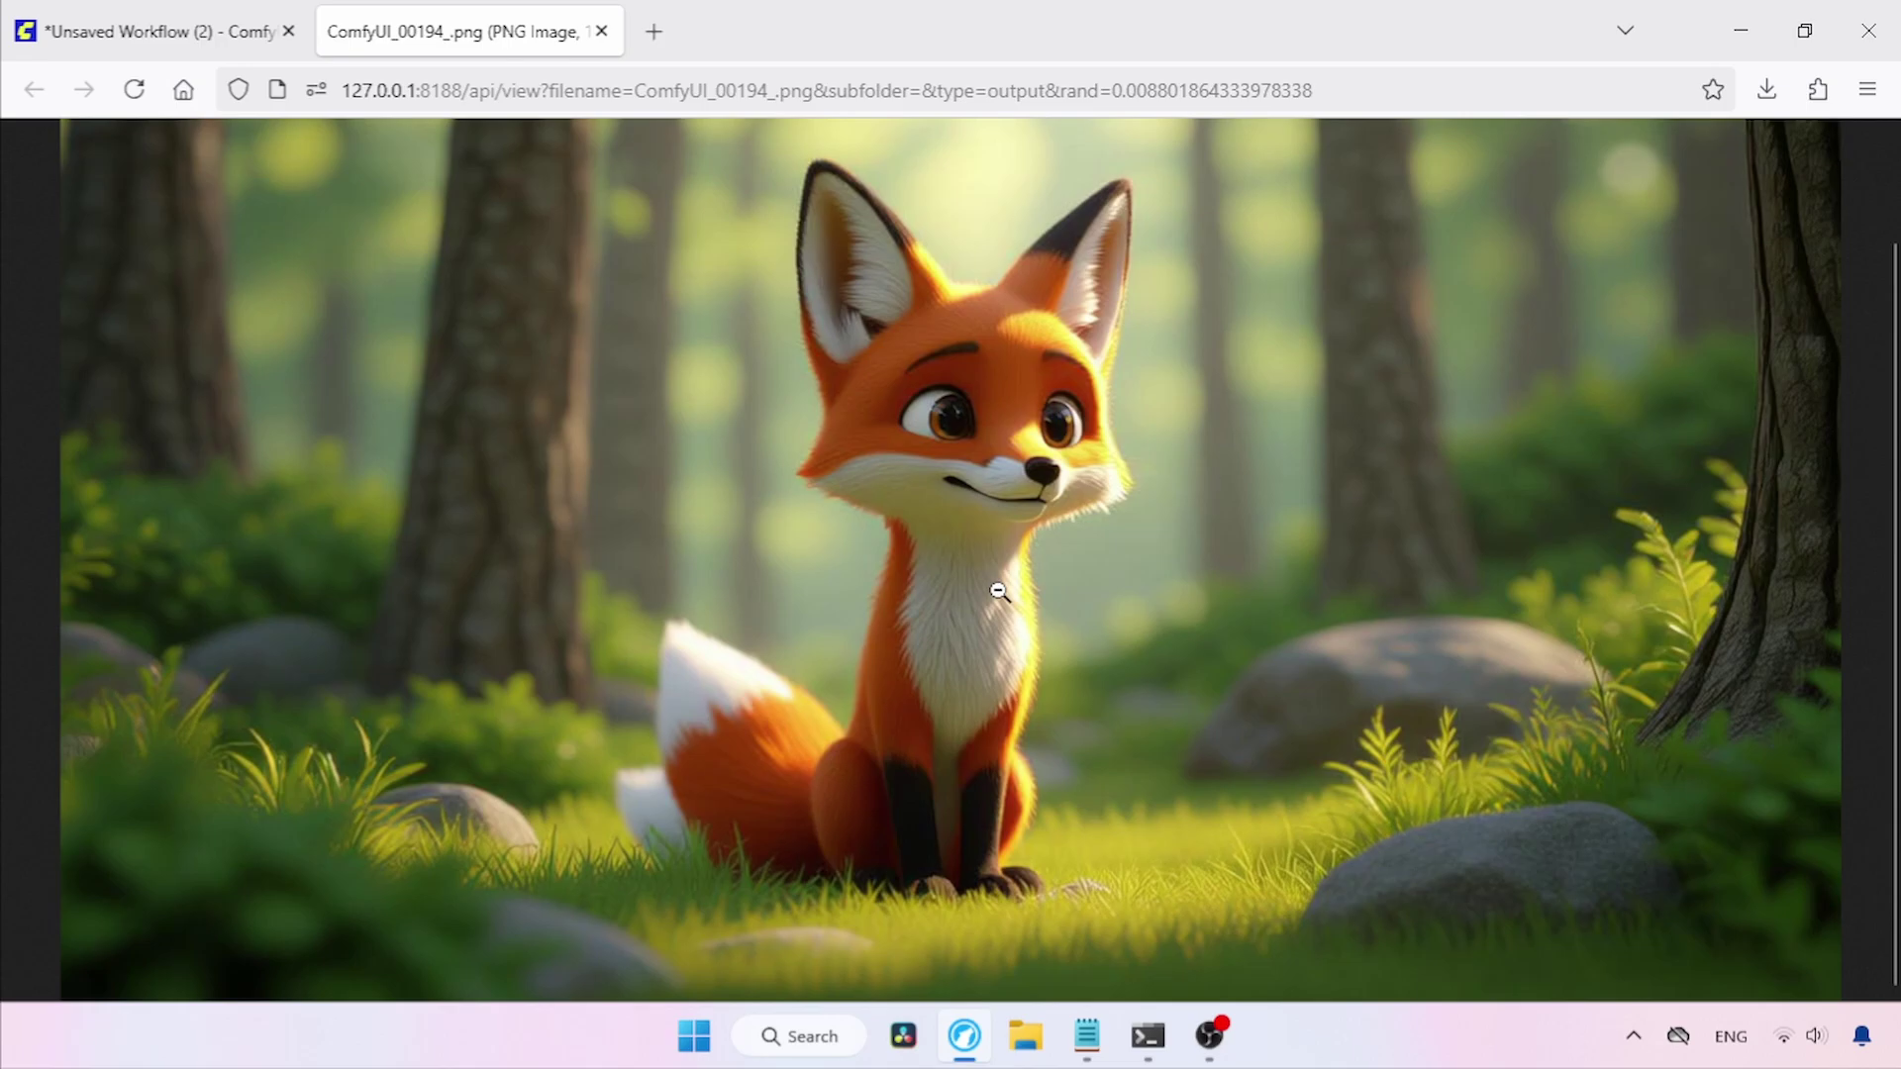
pyautogui.click(998, 591)
pyautogui.hotkey('ctrl', 'w')
# Set the KSampler's denoise to 0.60 and run the workflow again.
pyautogui.moveTo(1026, 552); pyautogui.dragTo(1140, 565)
pyautogui.click(996, 401)
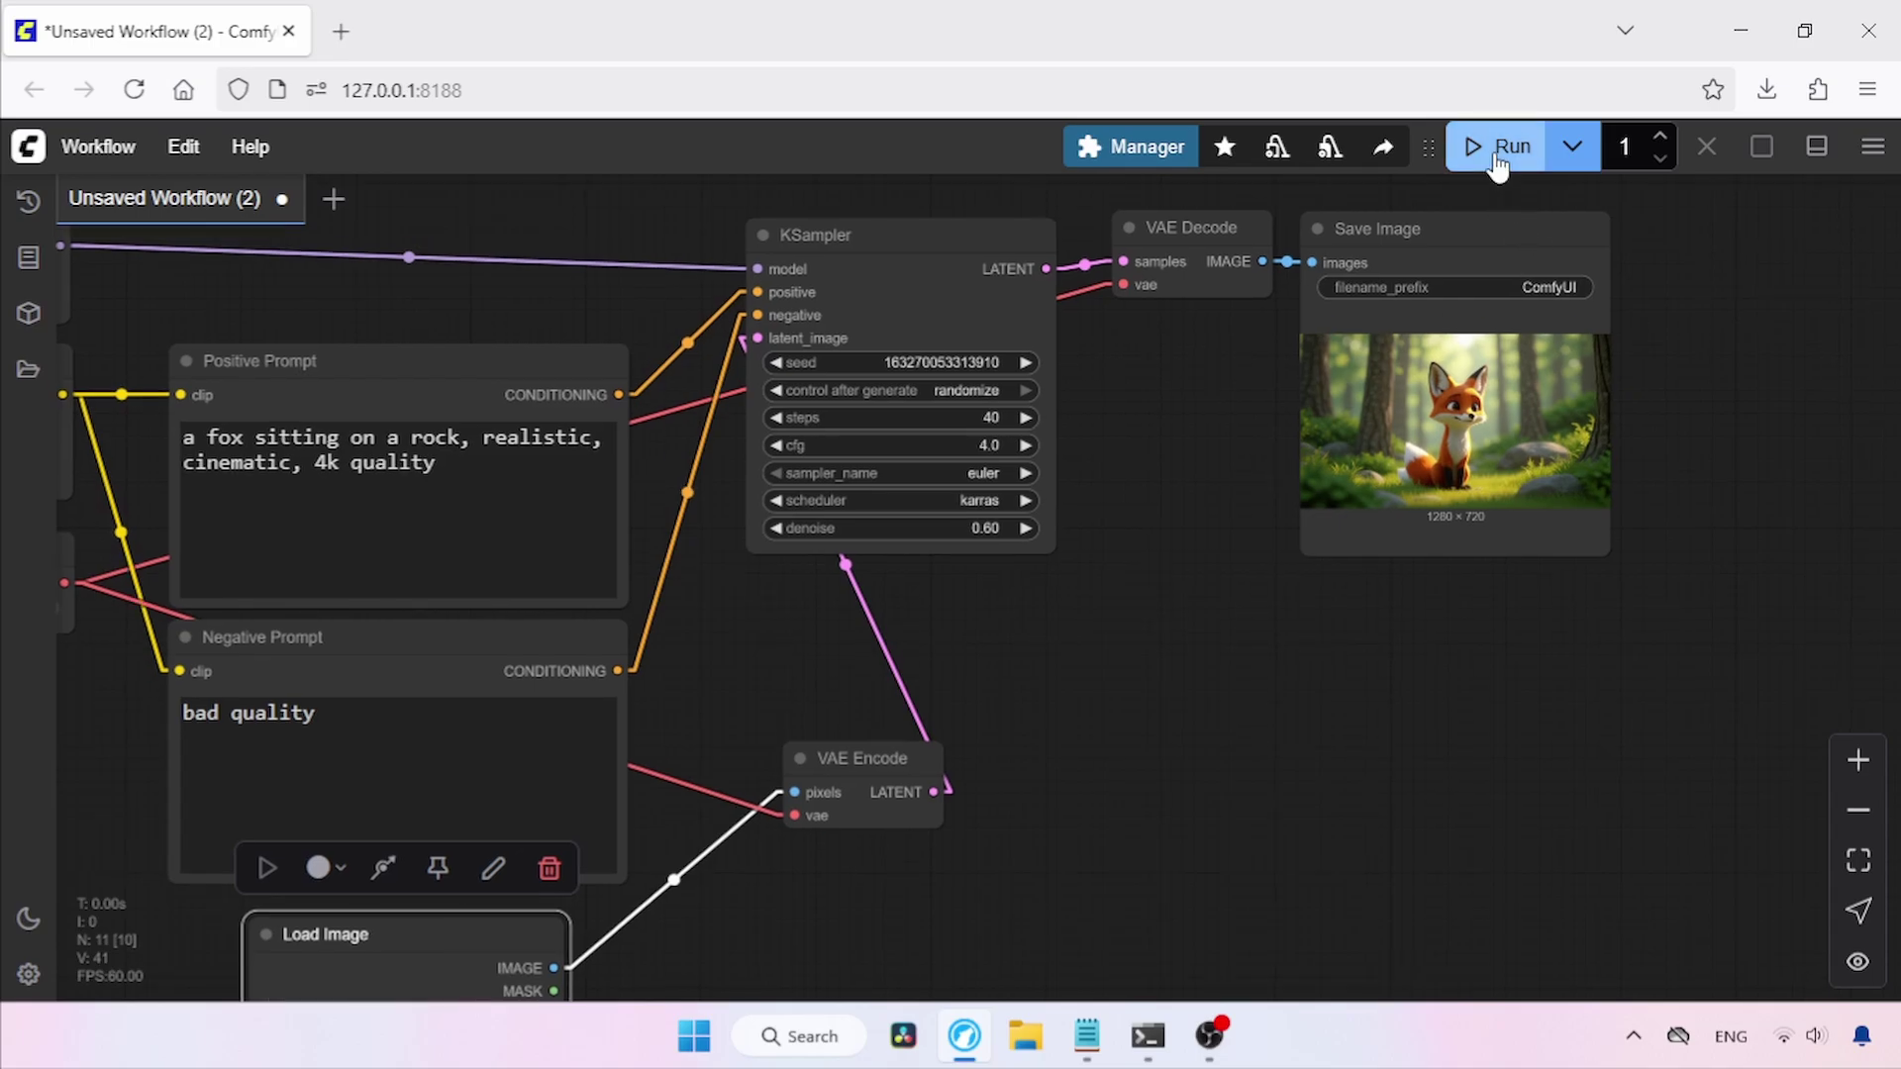
pyautogui.click(1497, 158)
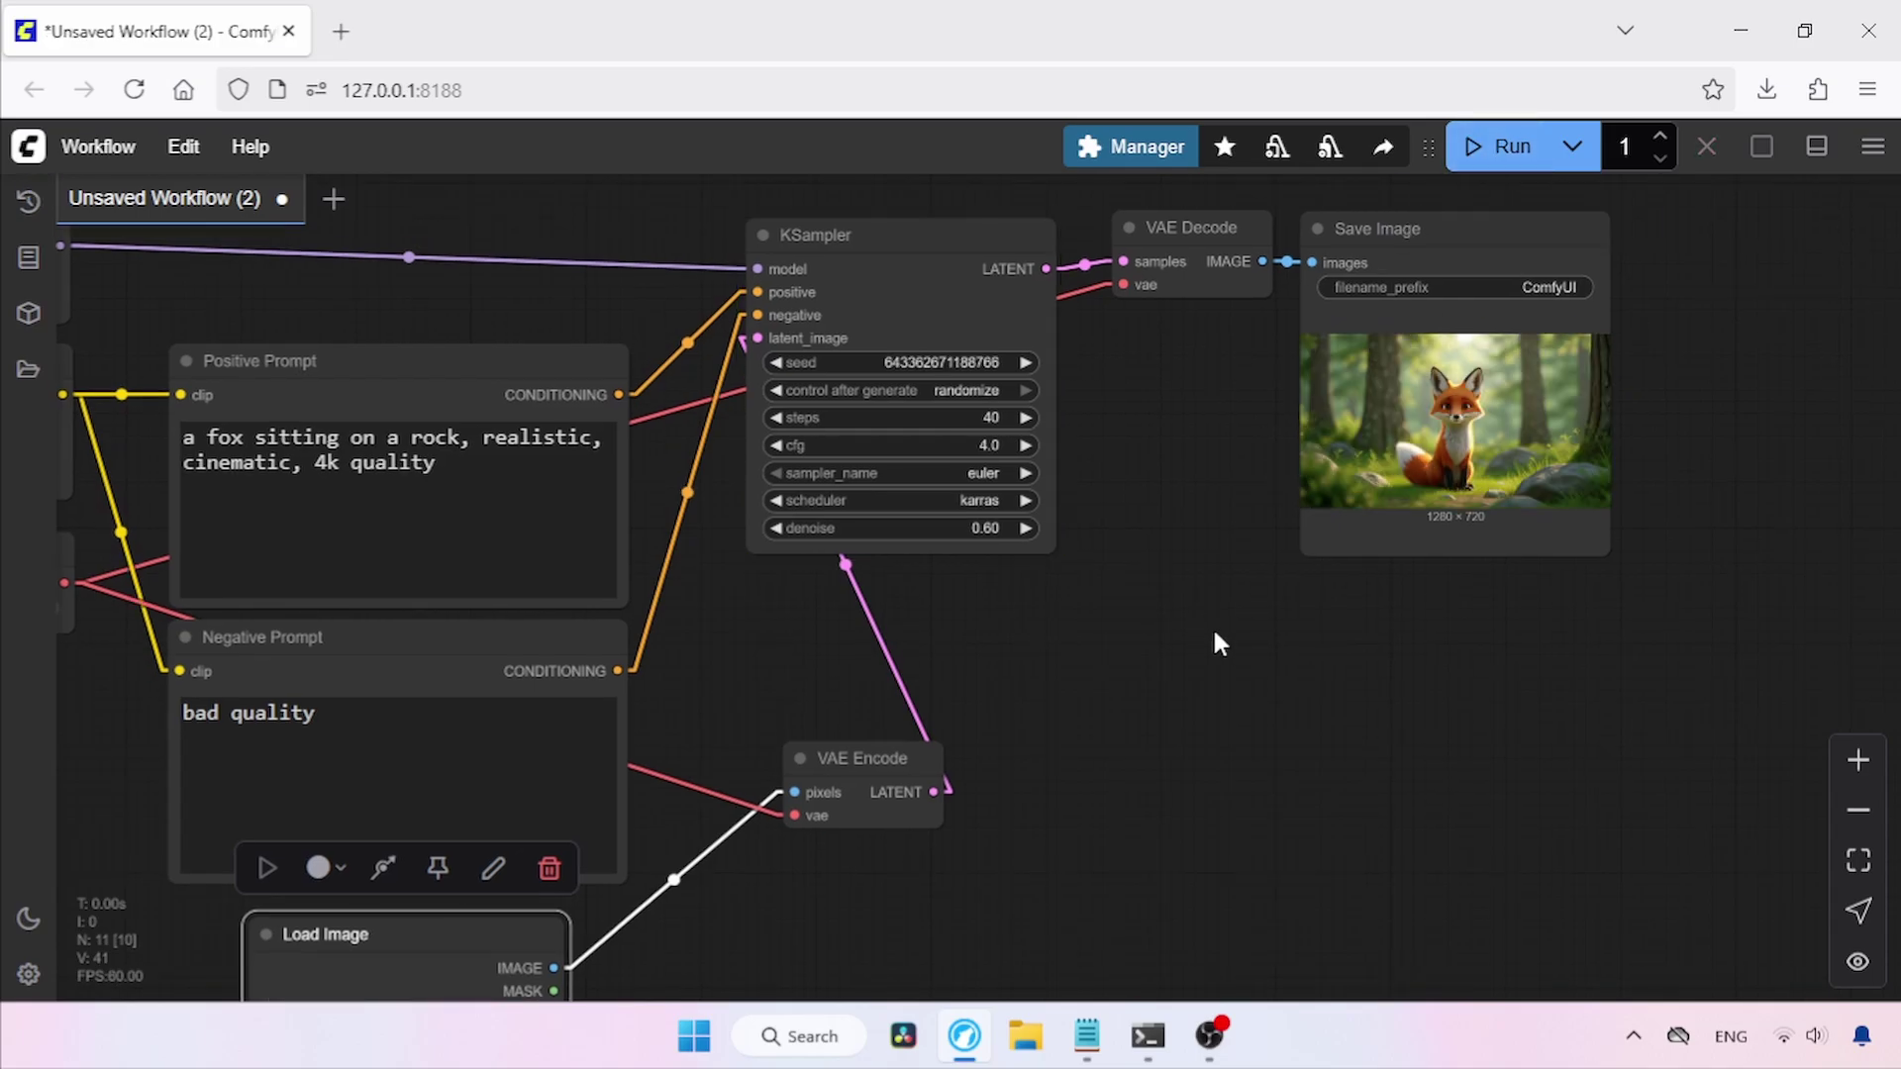
# Open the Save Image node's new result in a separate tab for inspection.
pyautogui.rightClick(1506, 395)
pyautogui.click(1540, 344)
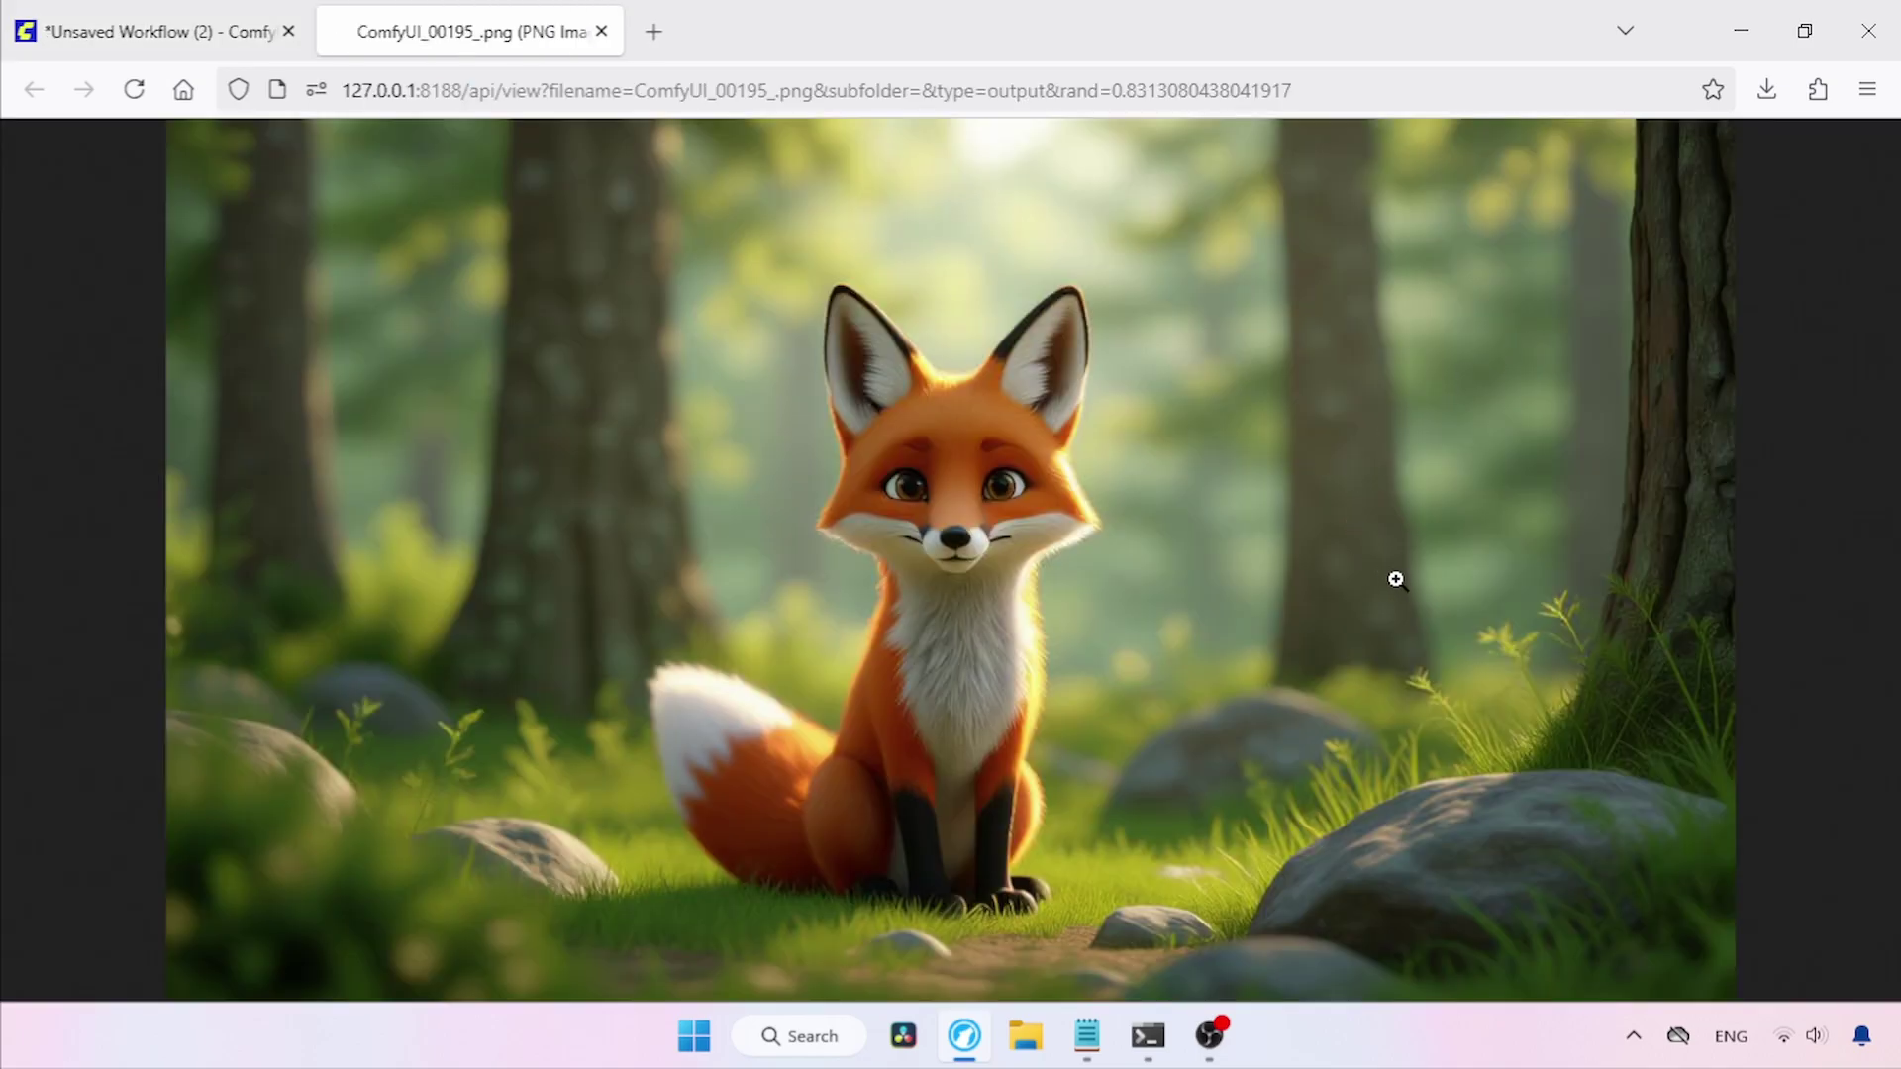